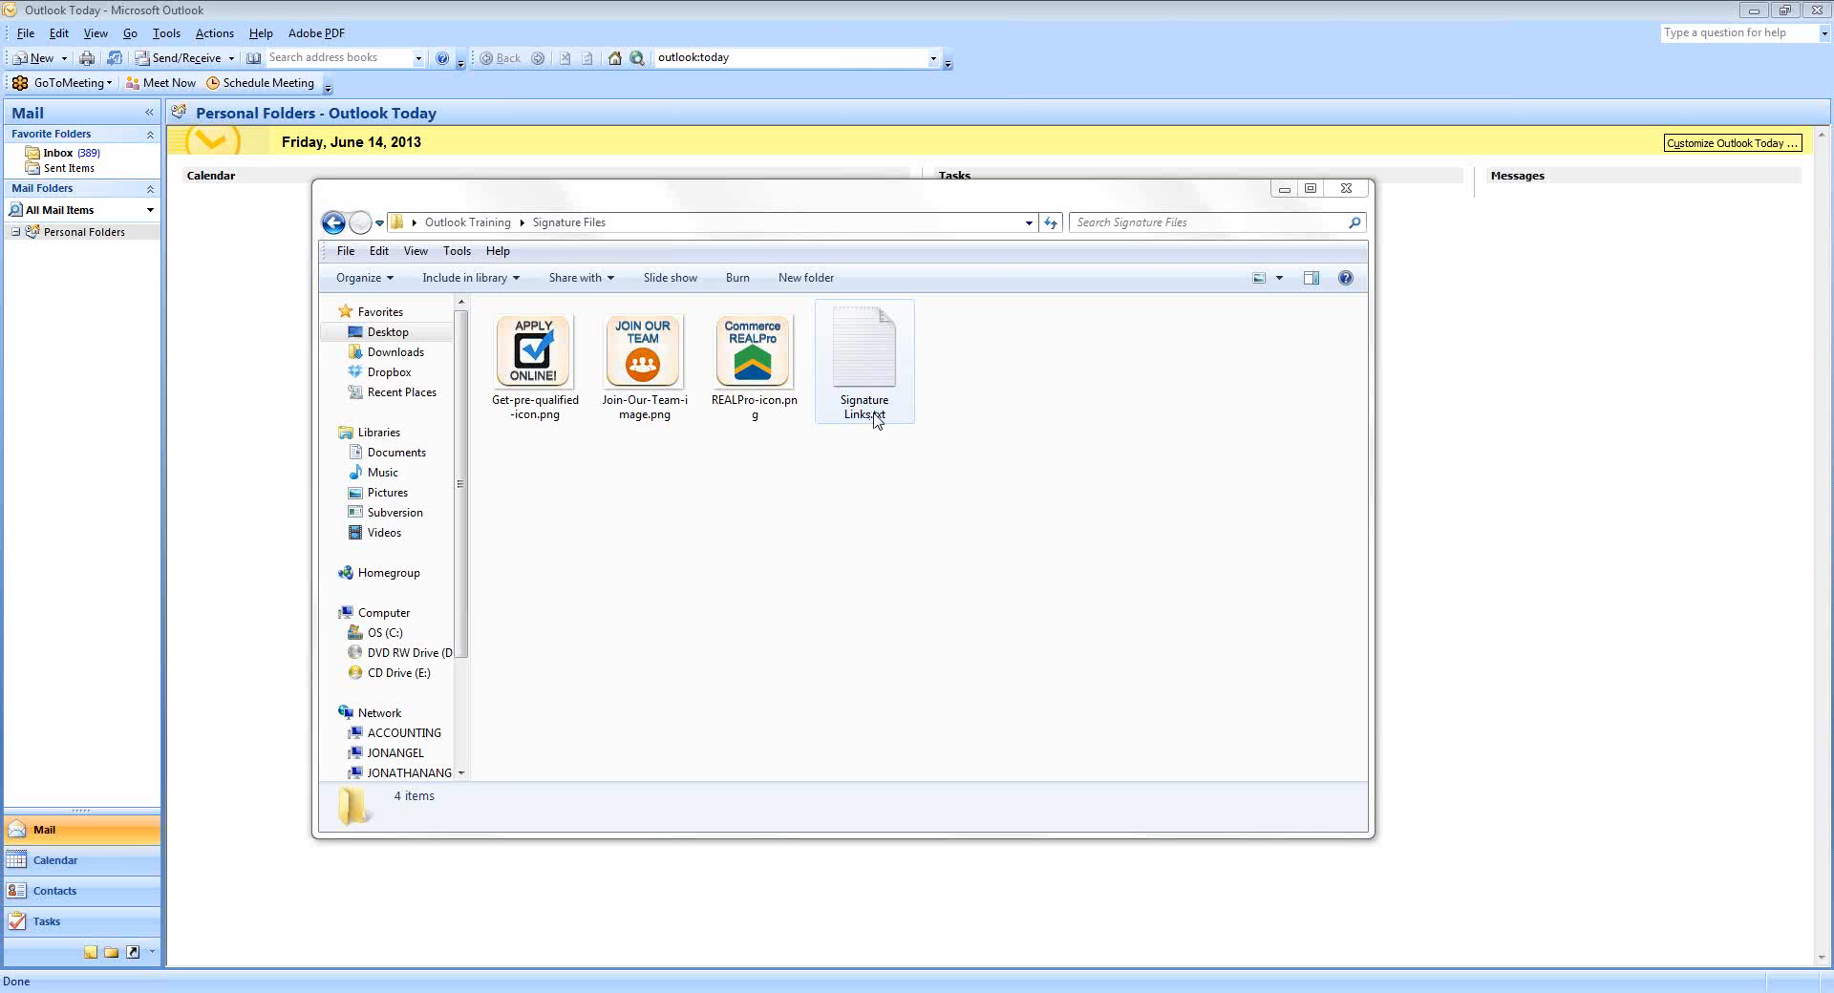
# Bring the Outlook Today window back in front of the Signature Files folder.
pyautogui.click(292, 373)
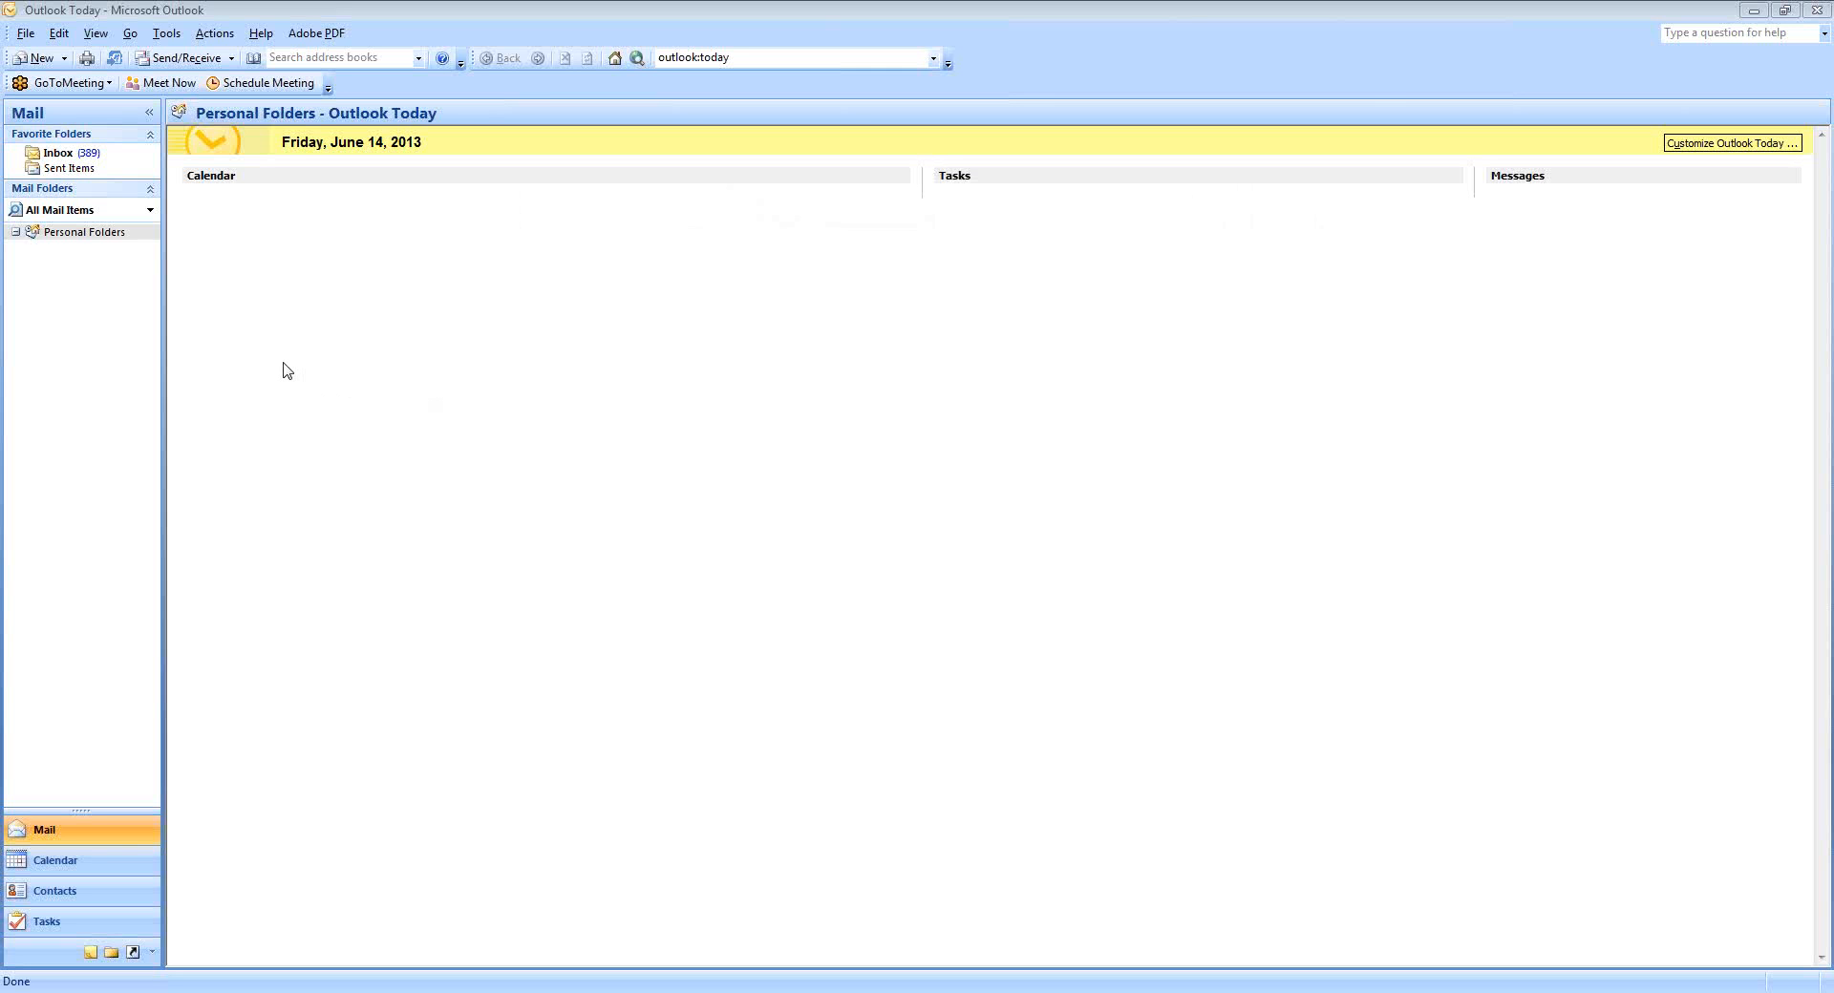
# From a new message, open Signatures and Stationery and load the Image Block signature for editing.
pyautogui.click(33, 60)
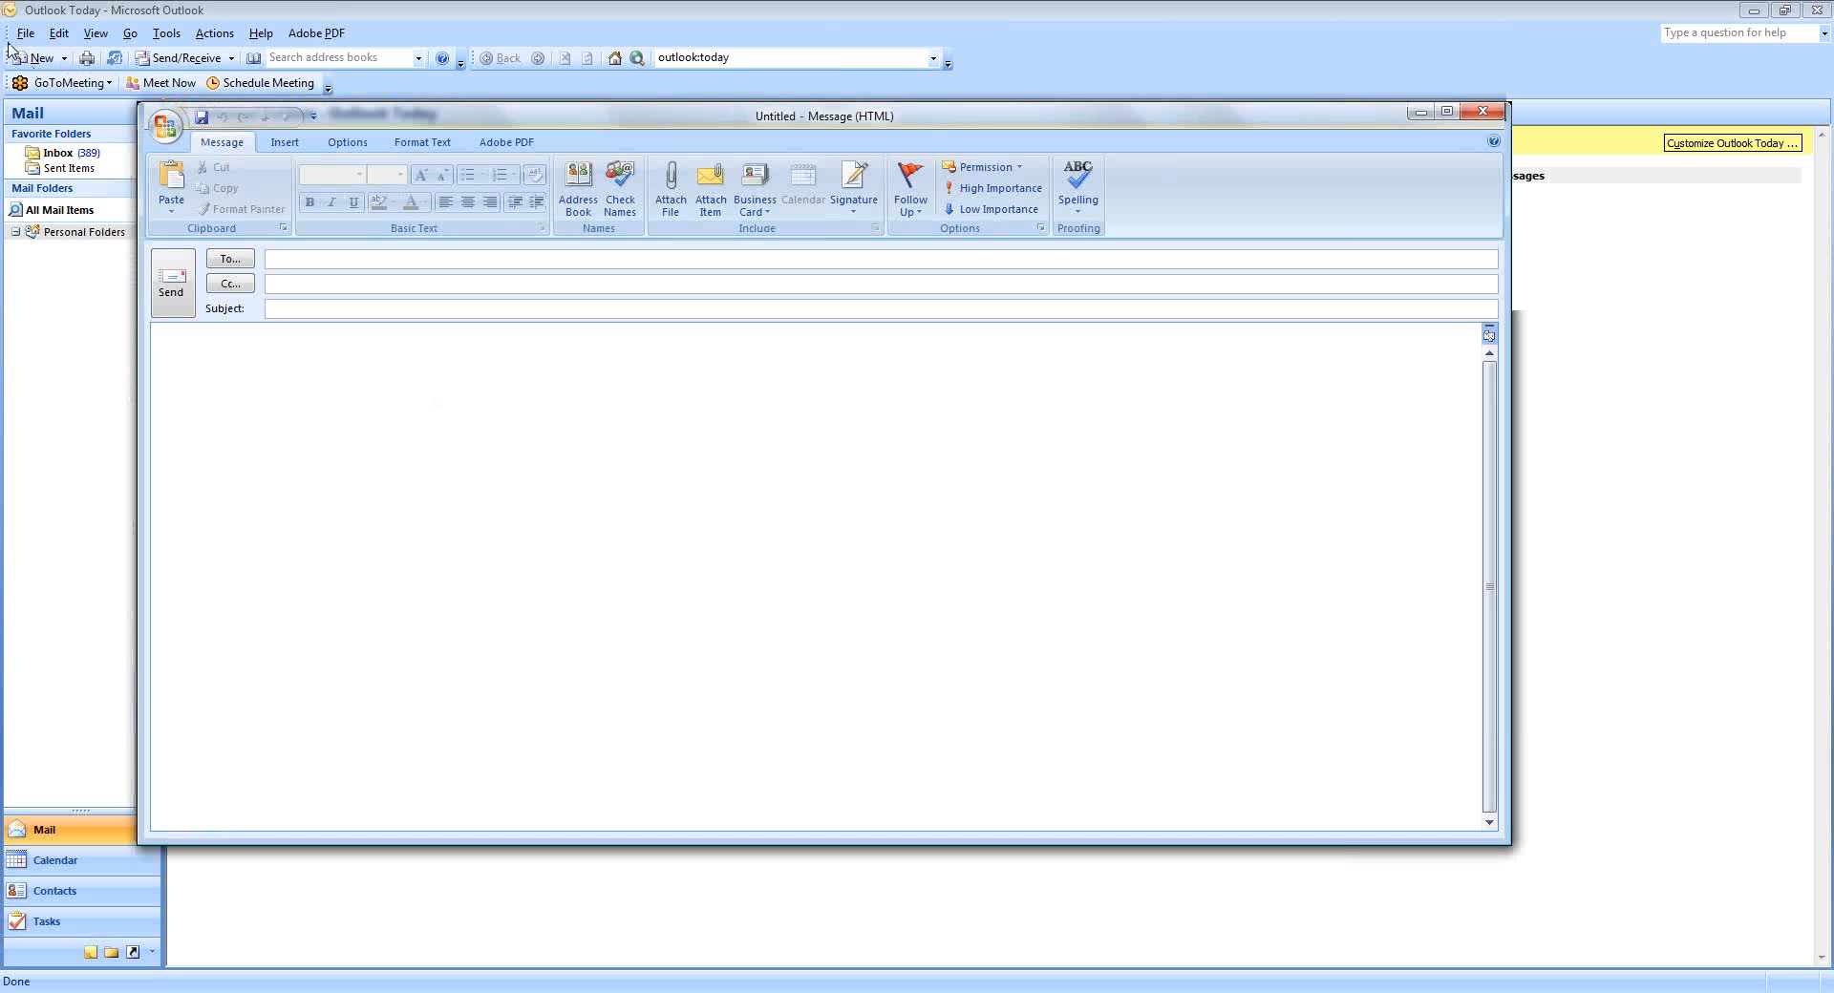
pyautogui.click(857, 219)
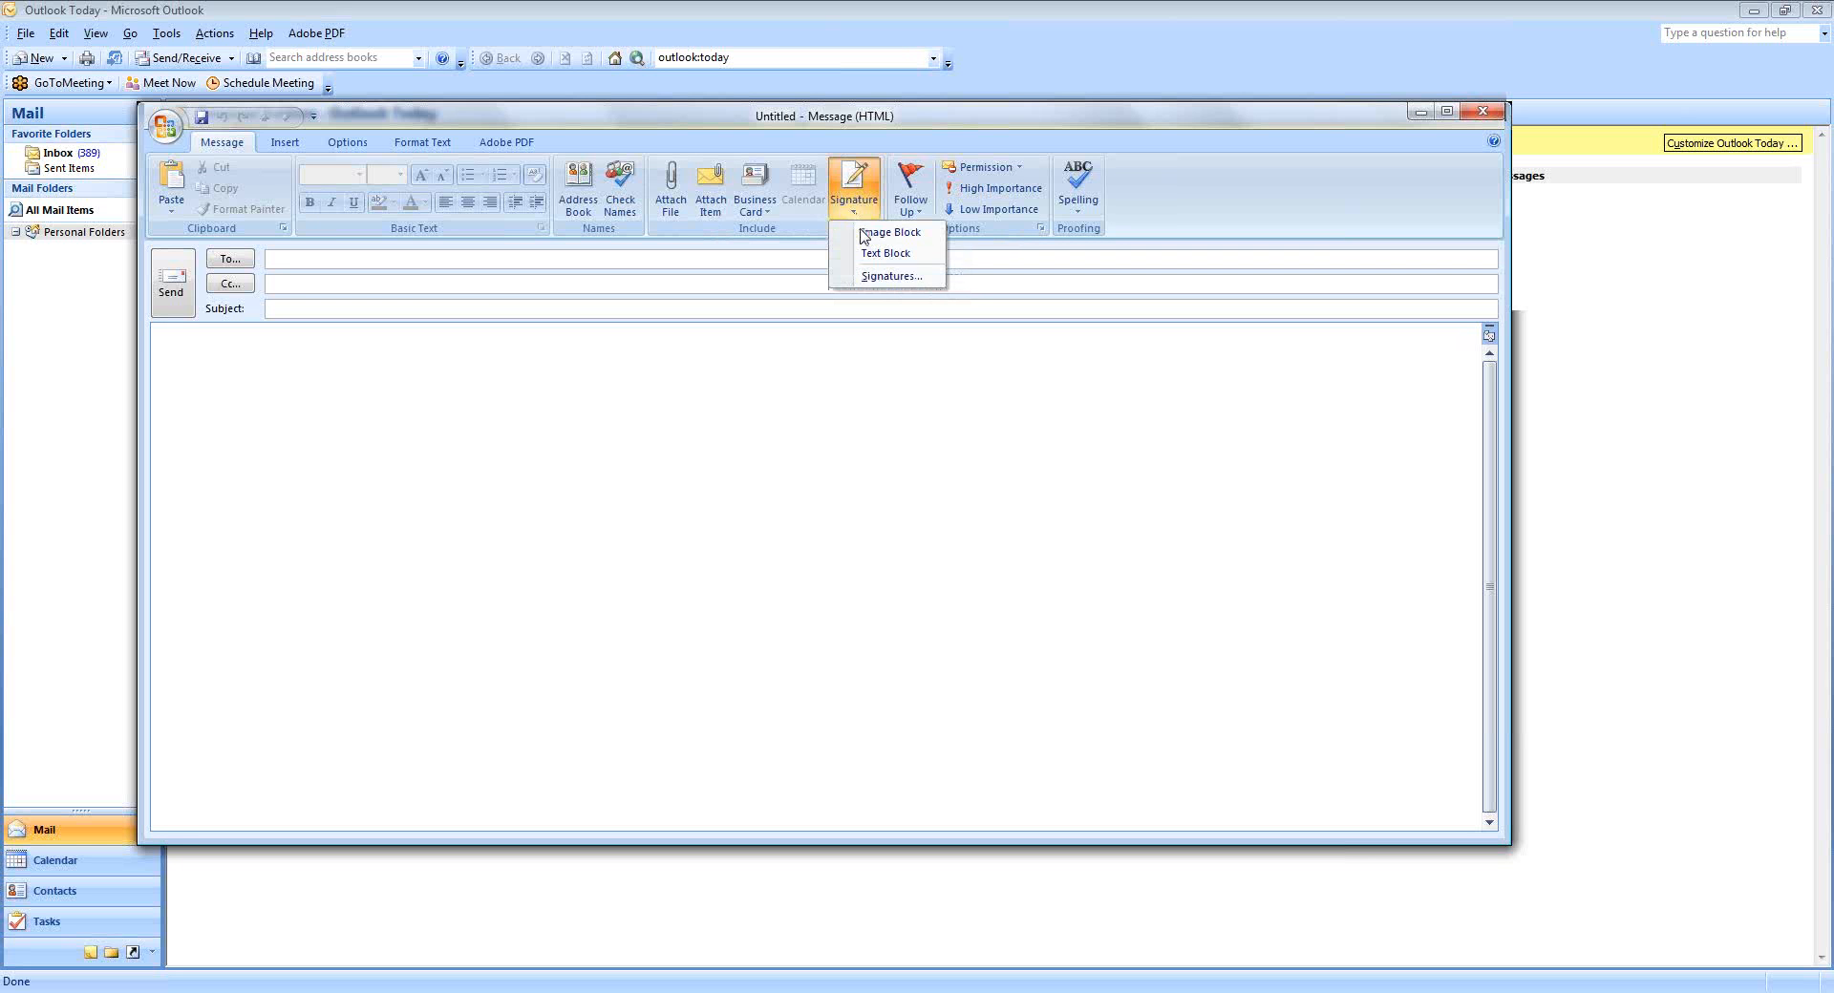
pyautogui.click(871, 277)
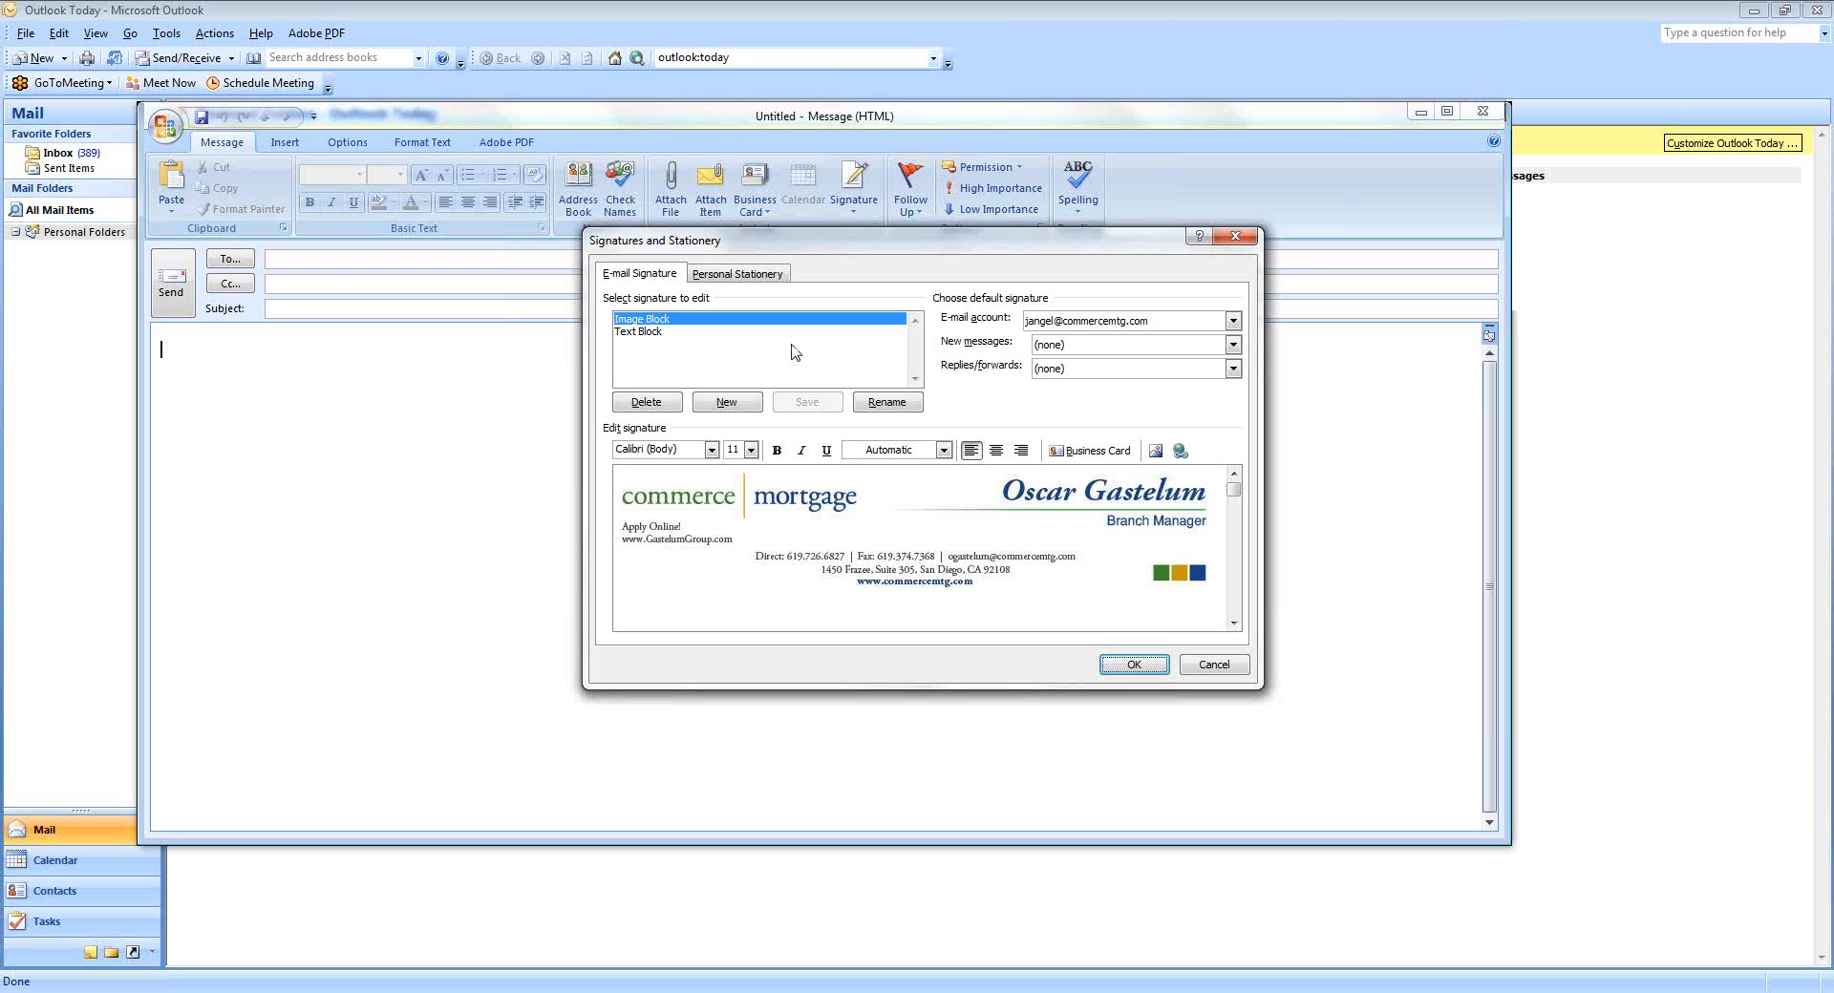
pyautogui.click(641, 335)
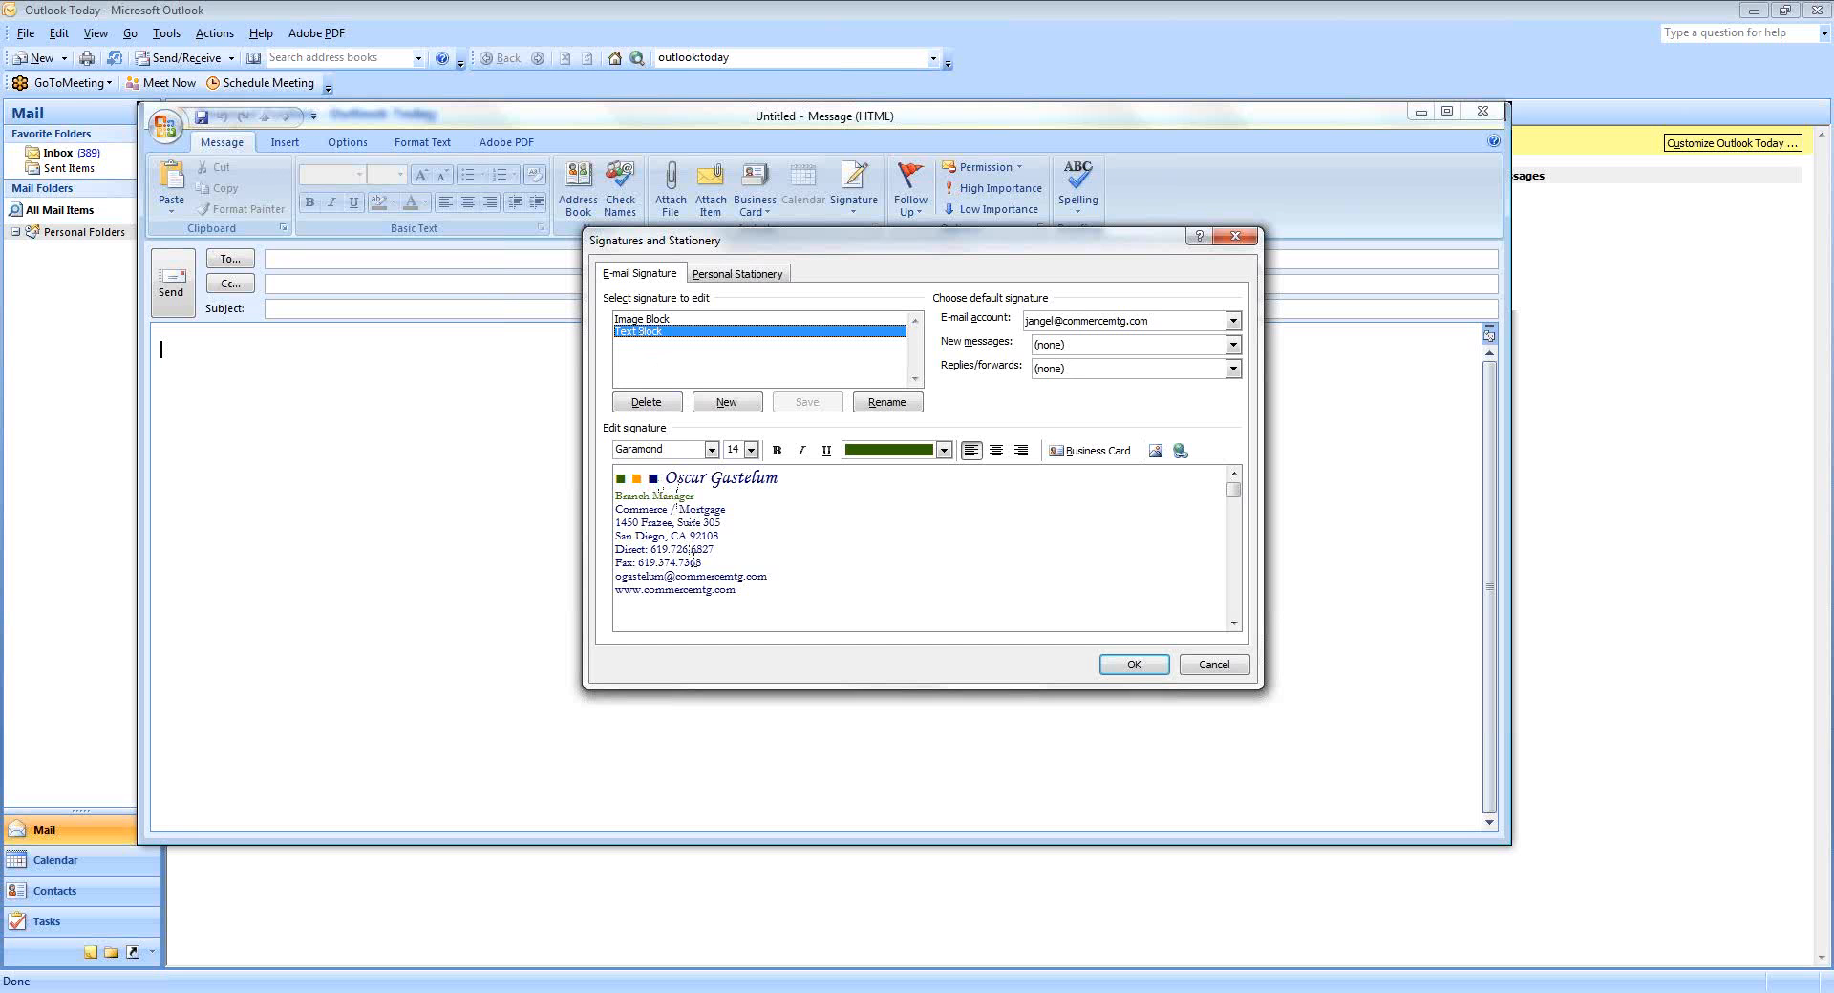
pyautogui.click(669, 320)
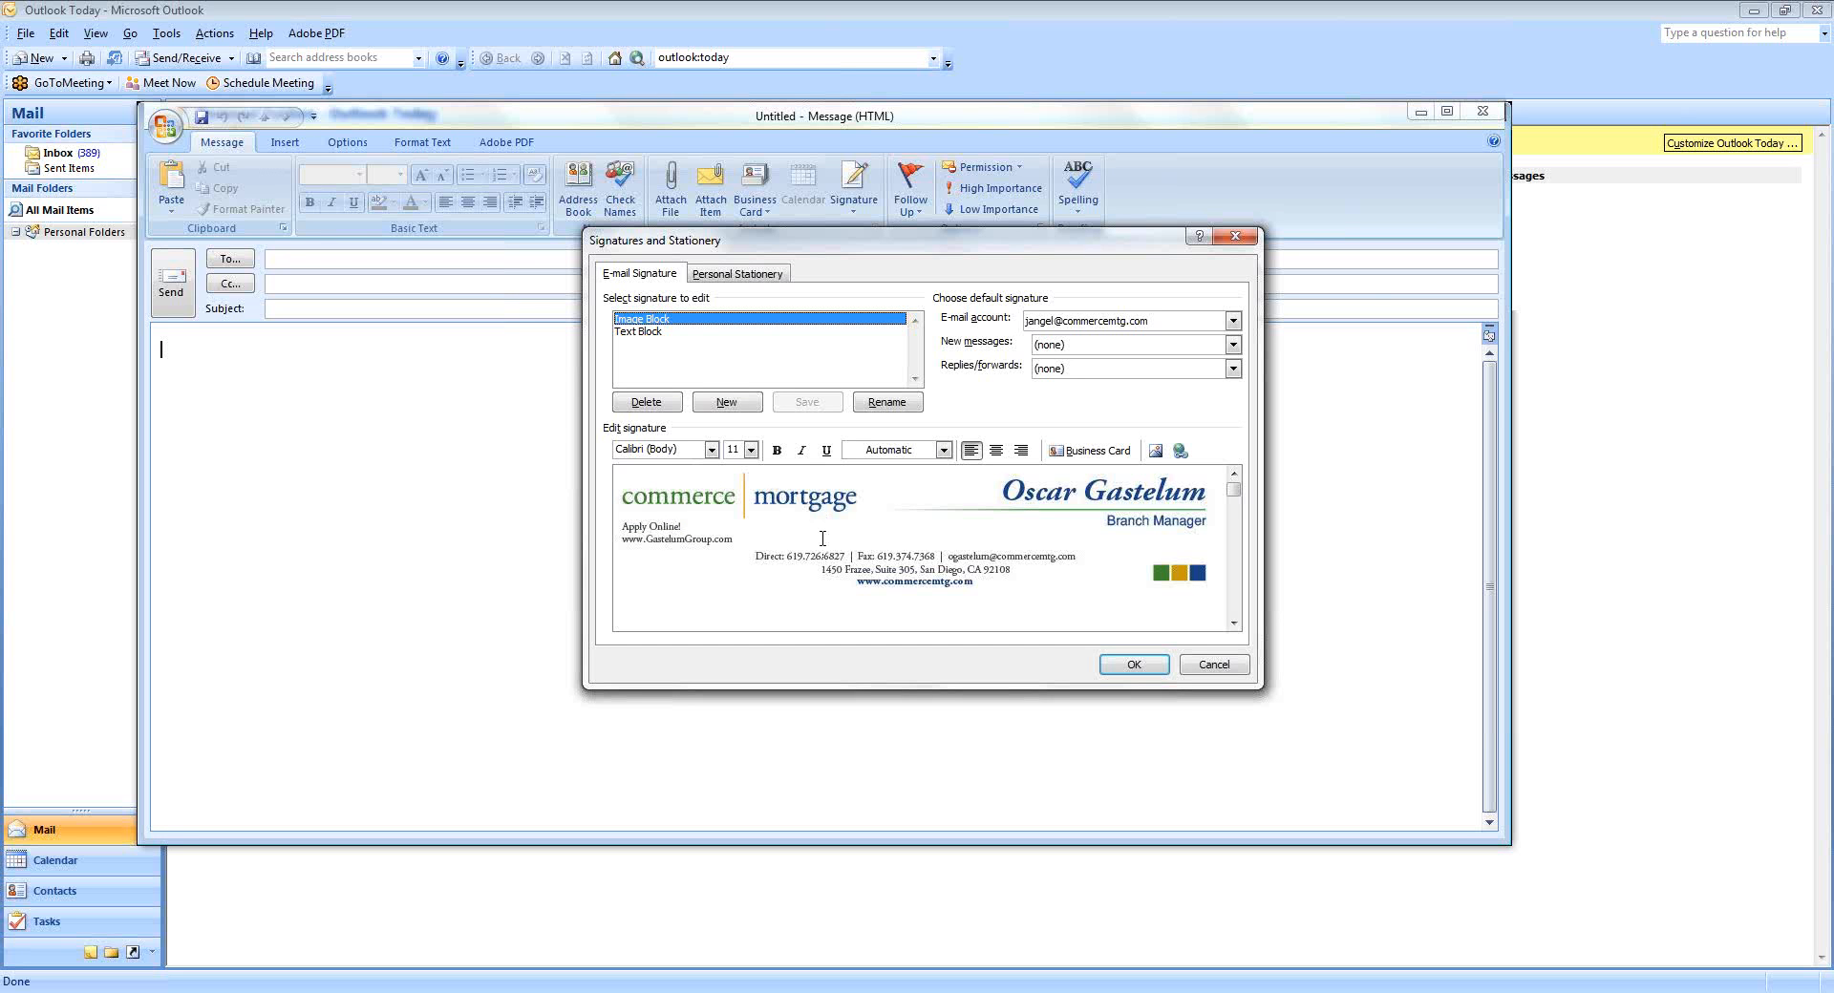
pyautogui.click(1155, 452)
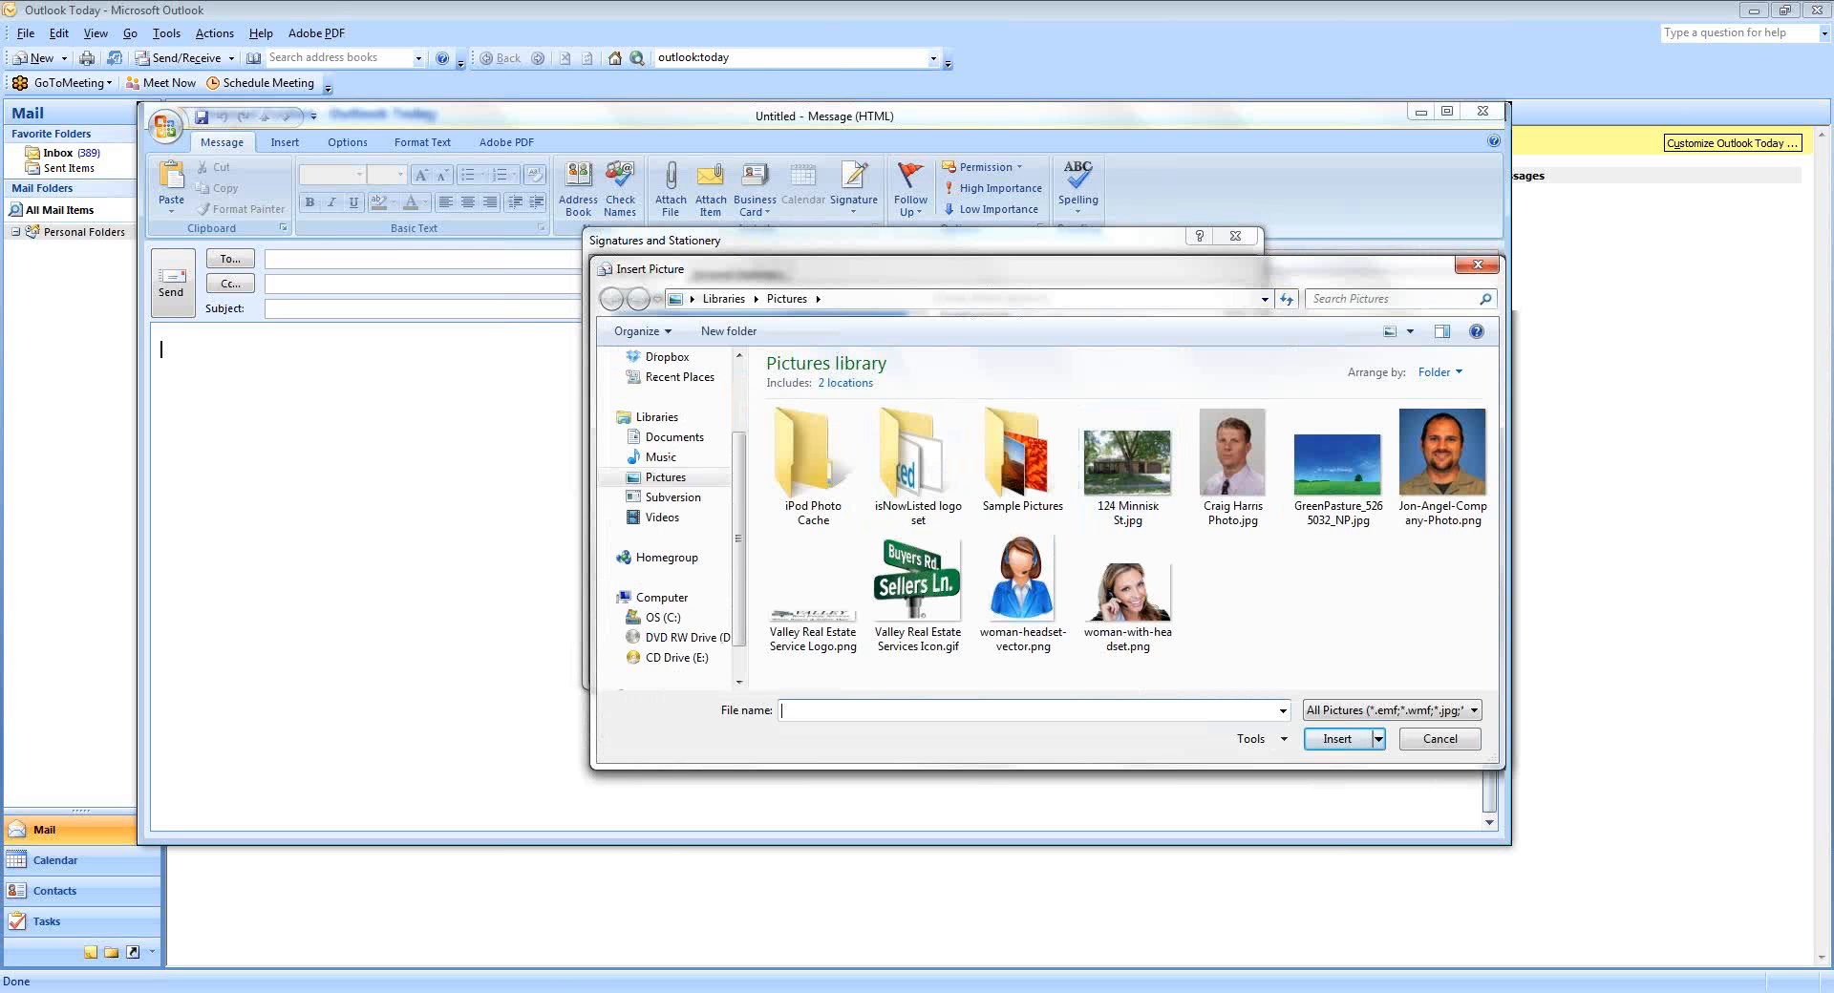
pyautogui.hotkey('alt', 'Tab')
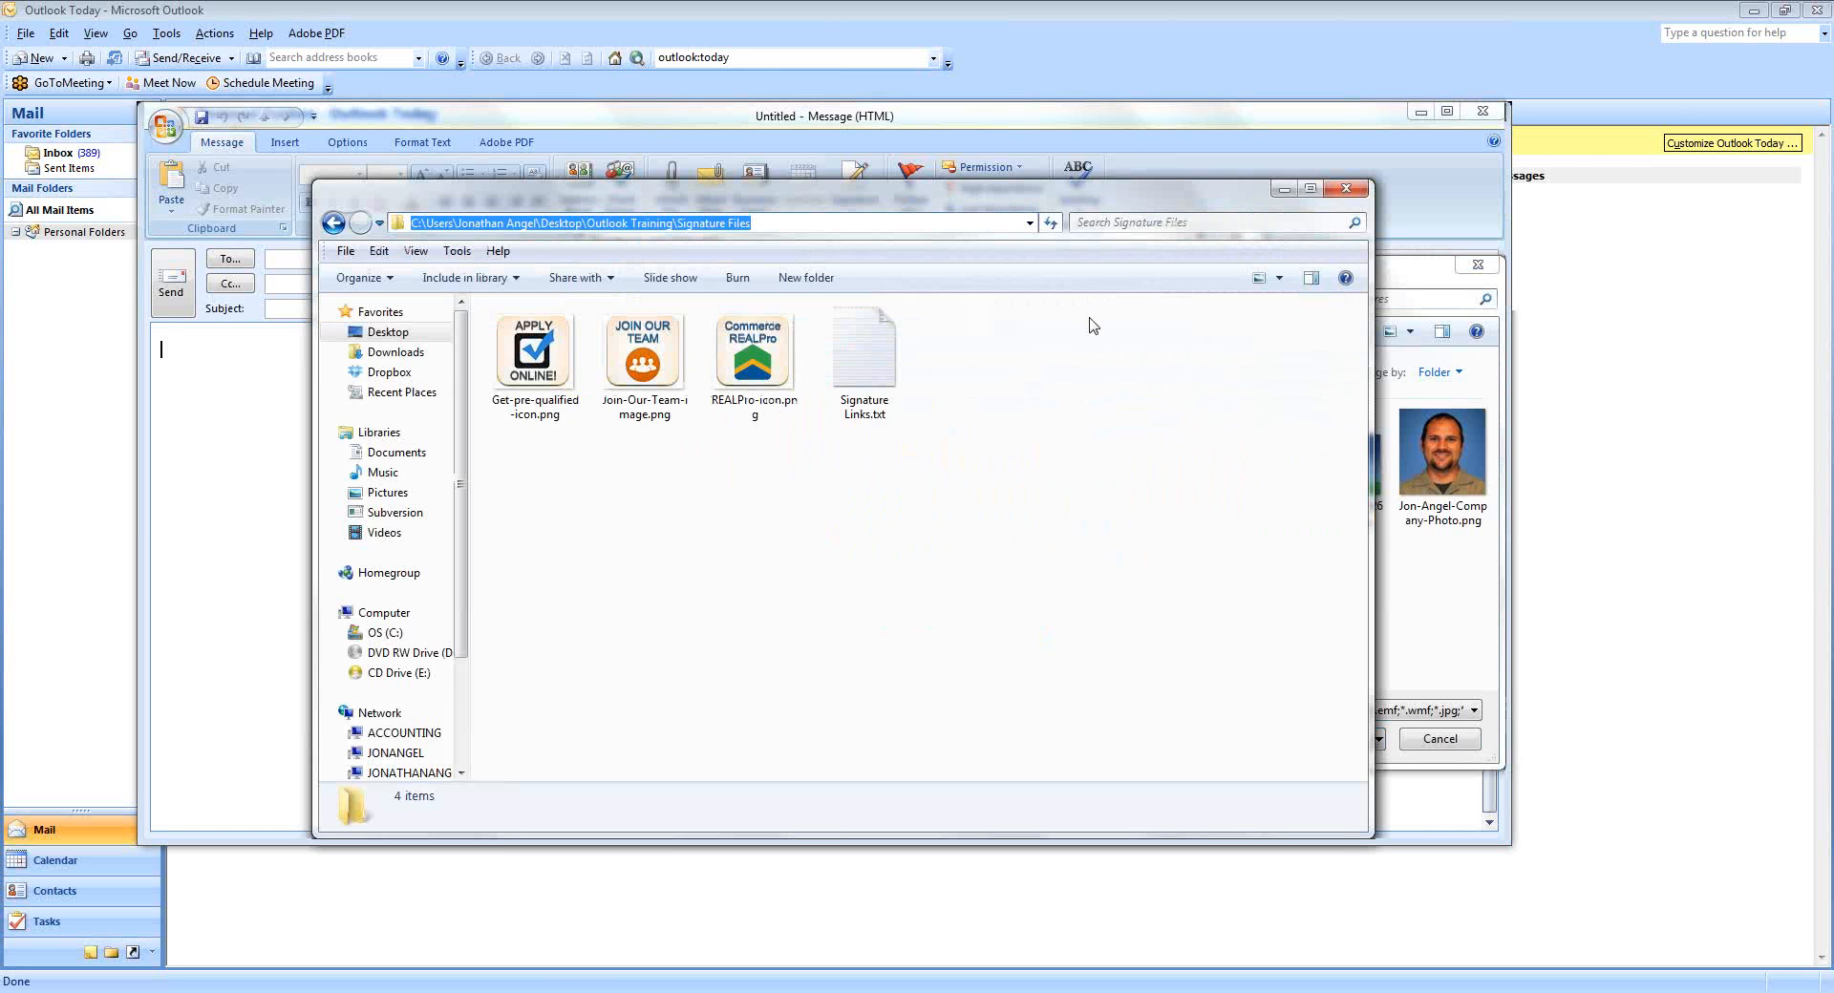
pyautogui.click(1398, 268)
pyautogui.click(1199, 302)
pyautogui.write('C:\\Users\\Jonathan Angel\\Desktop\\Outlook Training\\Signature Files')
pyautogui.press('Return')
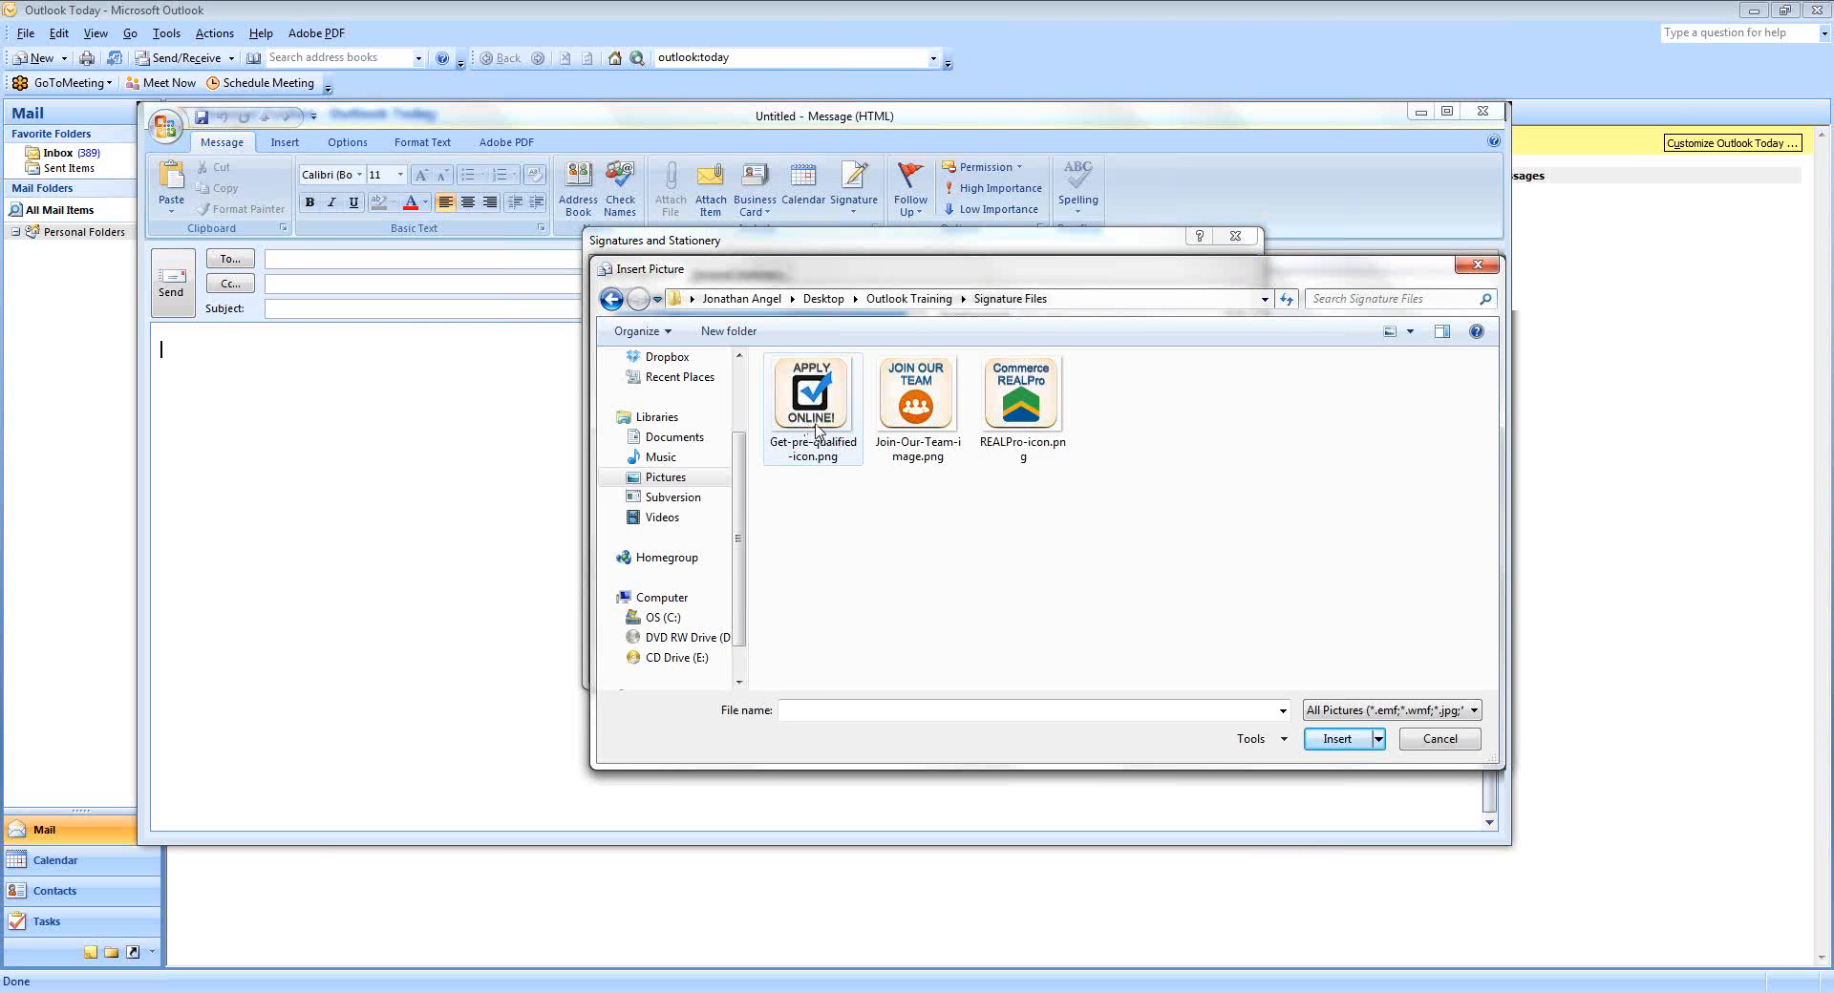
pyautogui.click(815, 430)
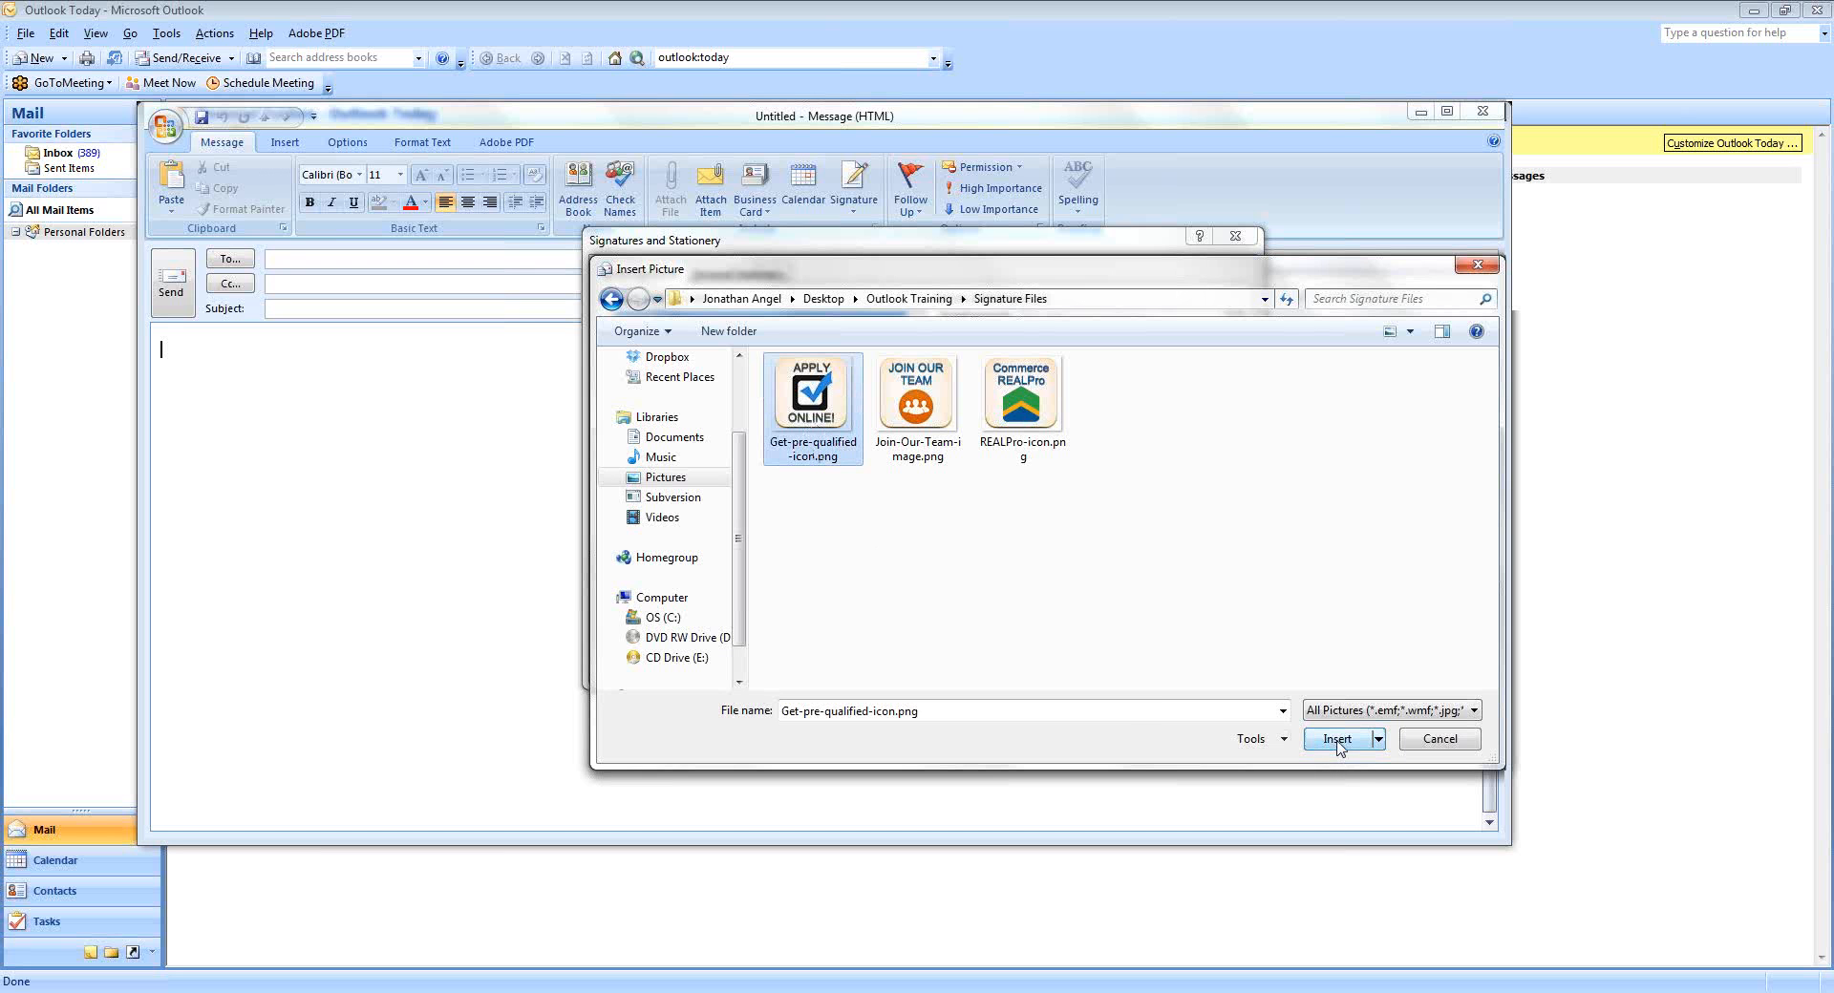
pyautogui.click(1338, 740)
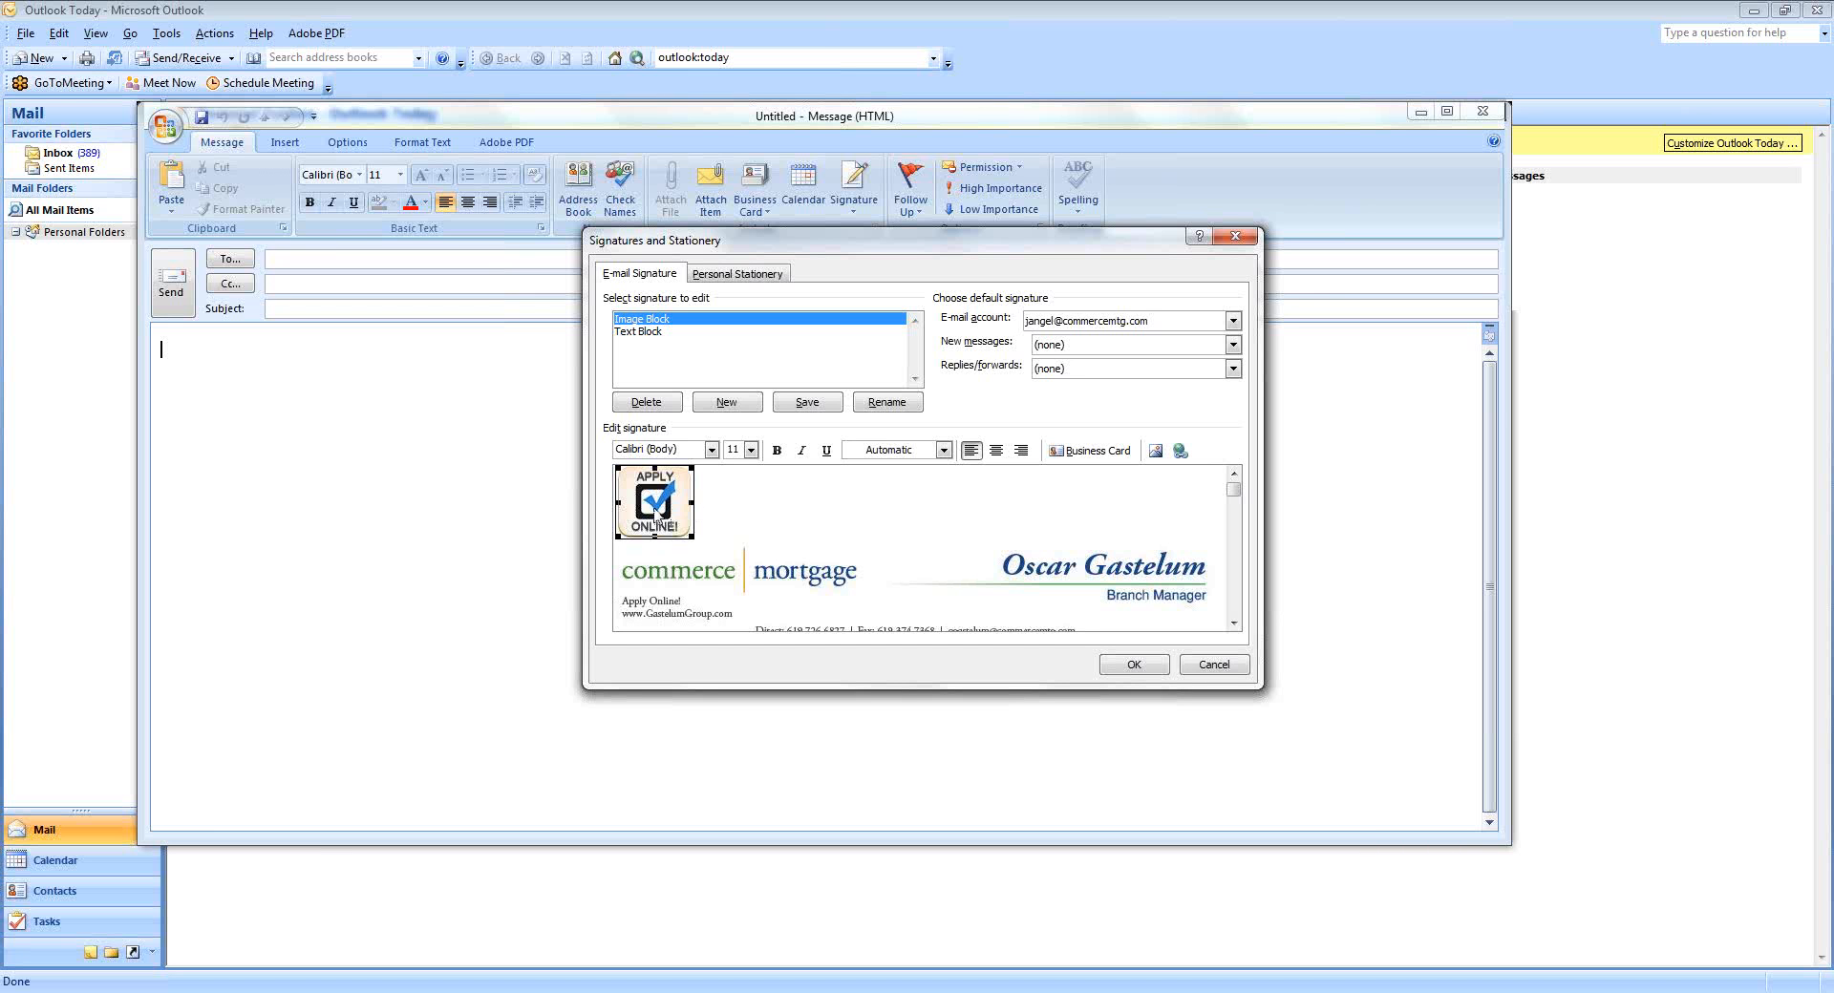
pyautogui.press('Delete')
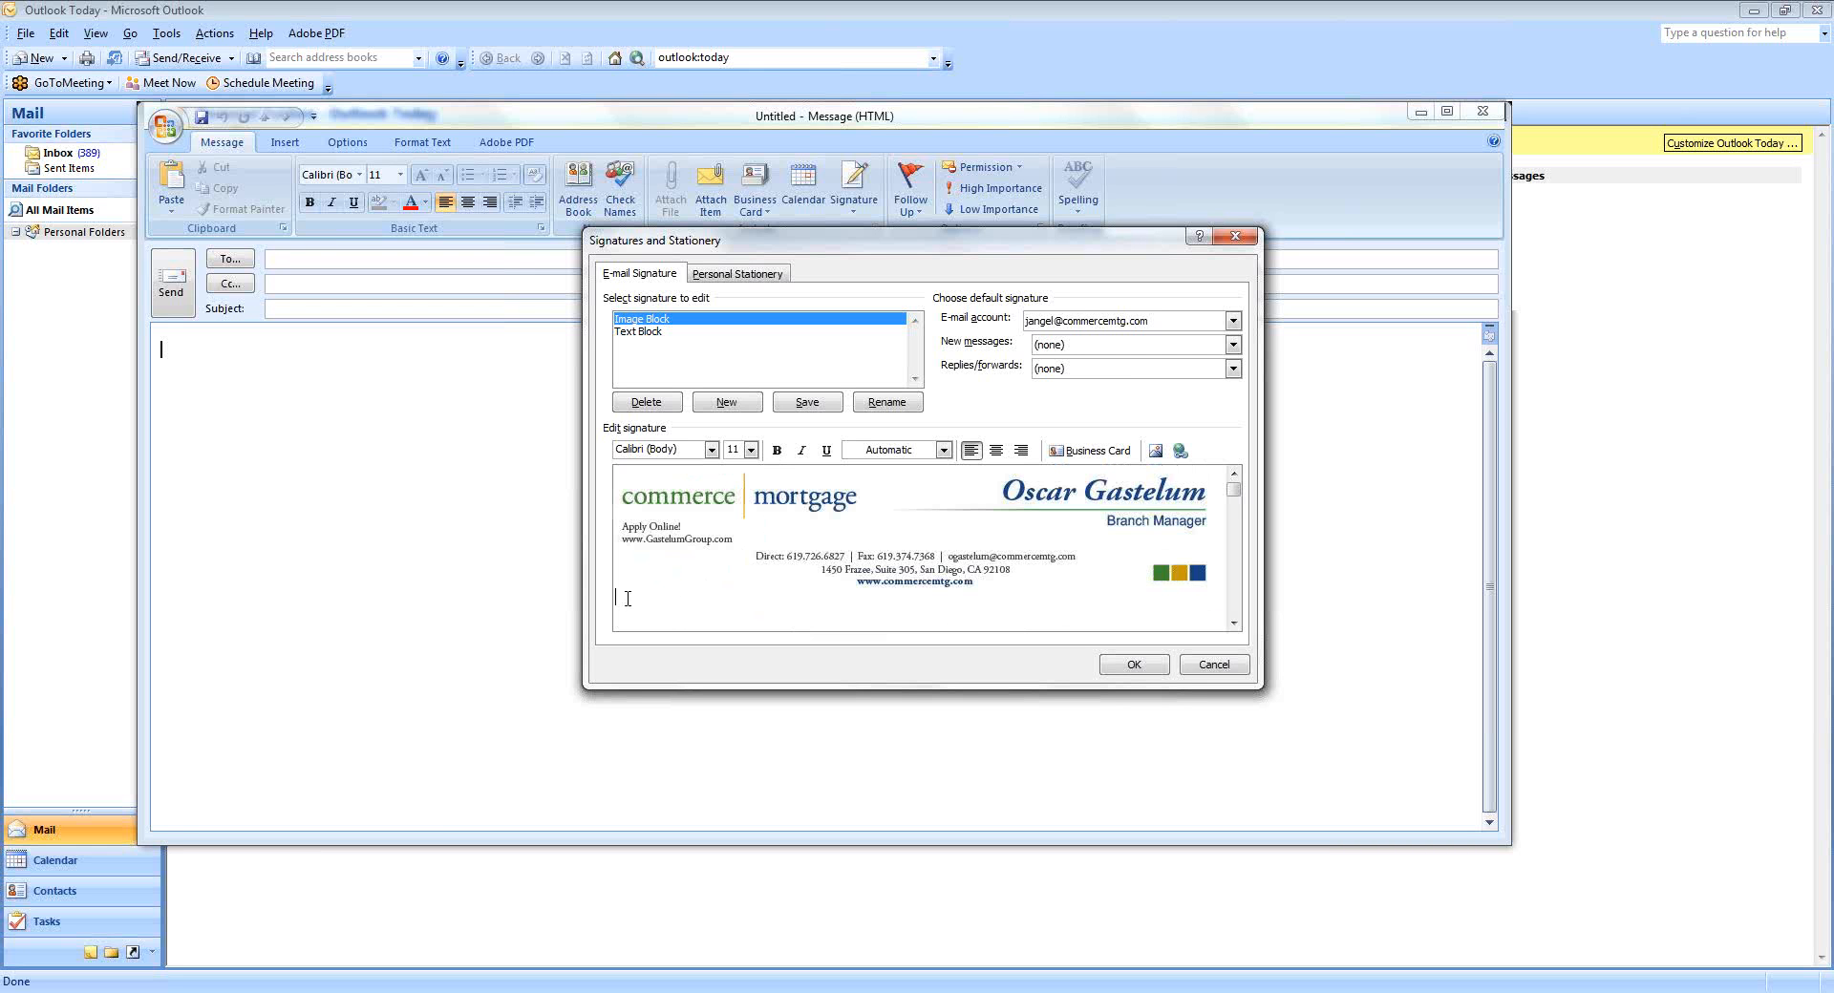
# Insert Get-pre-qualified-icon.png and Join-Our-Team-image.png side by side below the signature.
pyautogui.click(1155, 450)
pyautogui.click(812, 401)
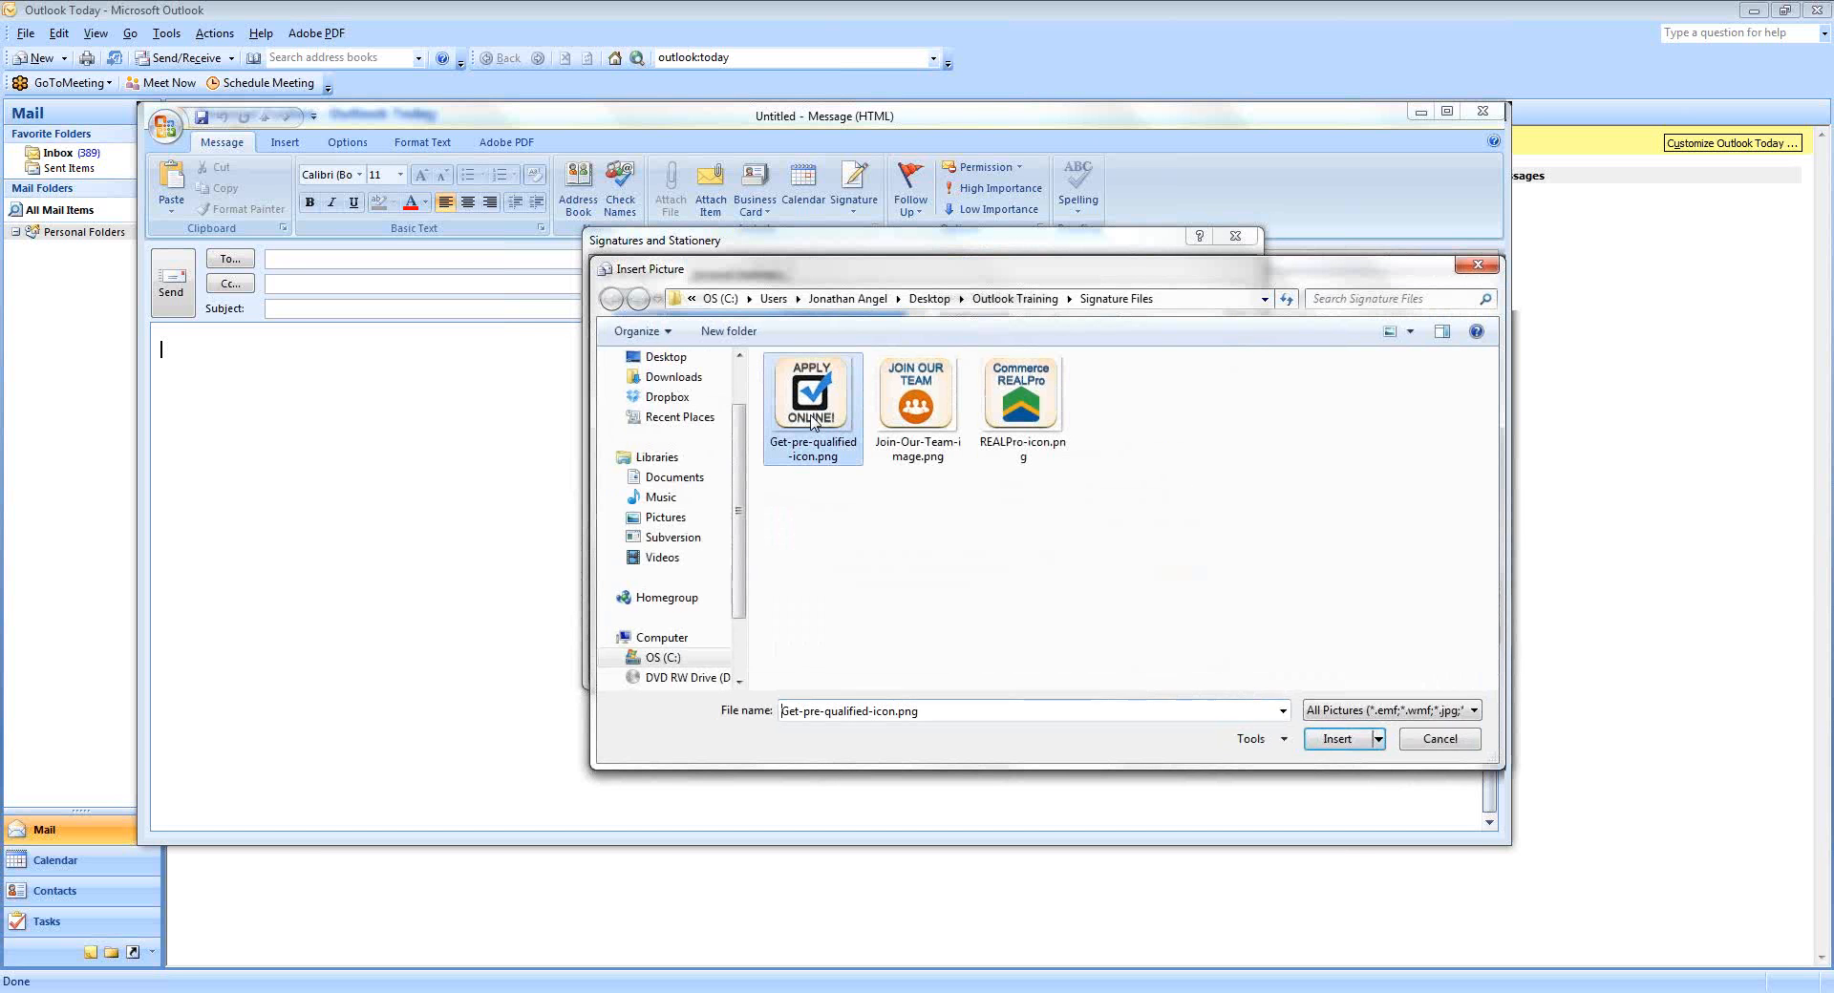
pyautogui.click(1335, 740)
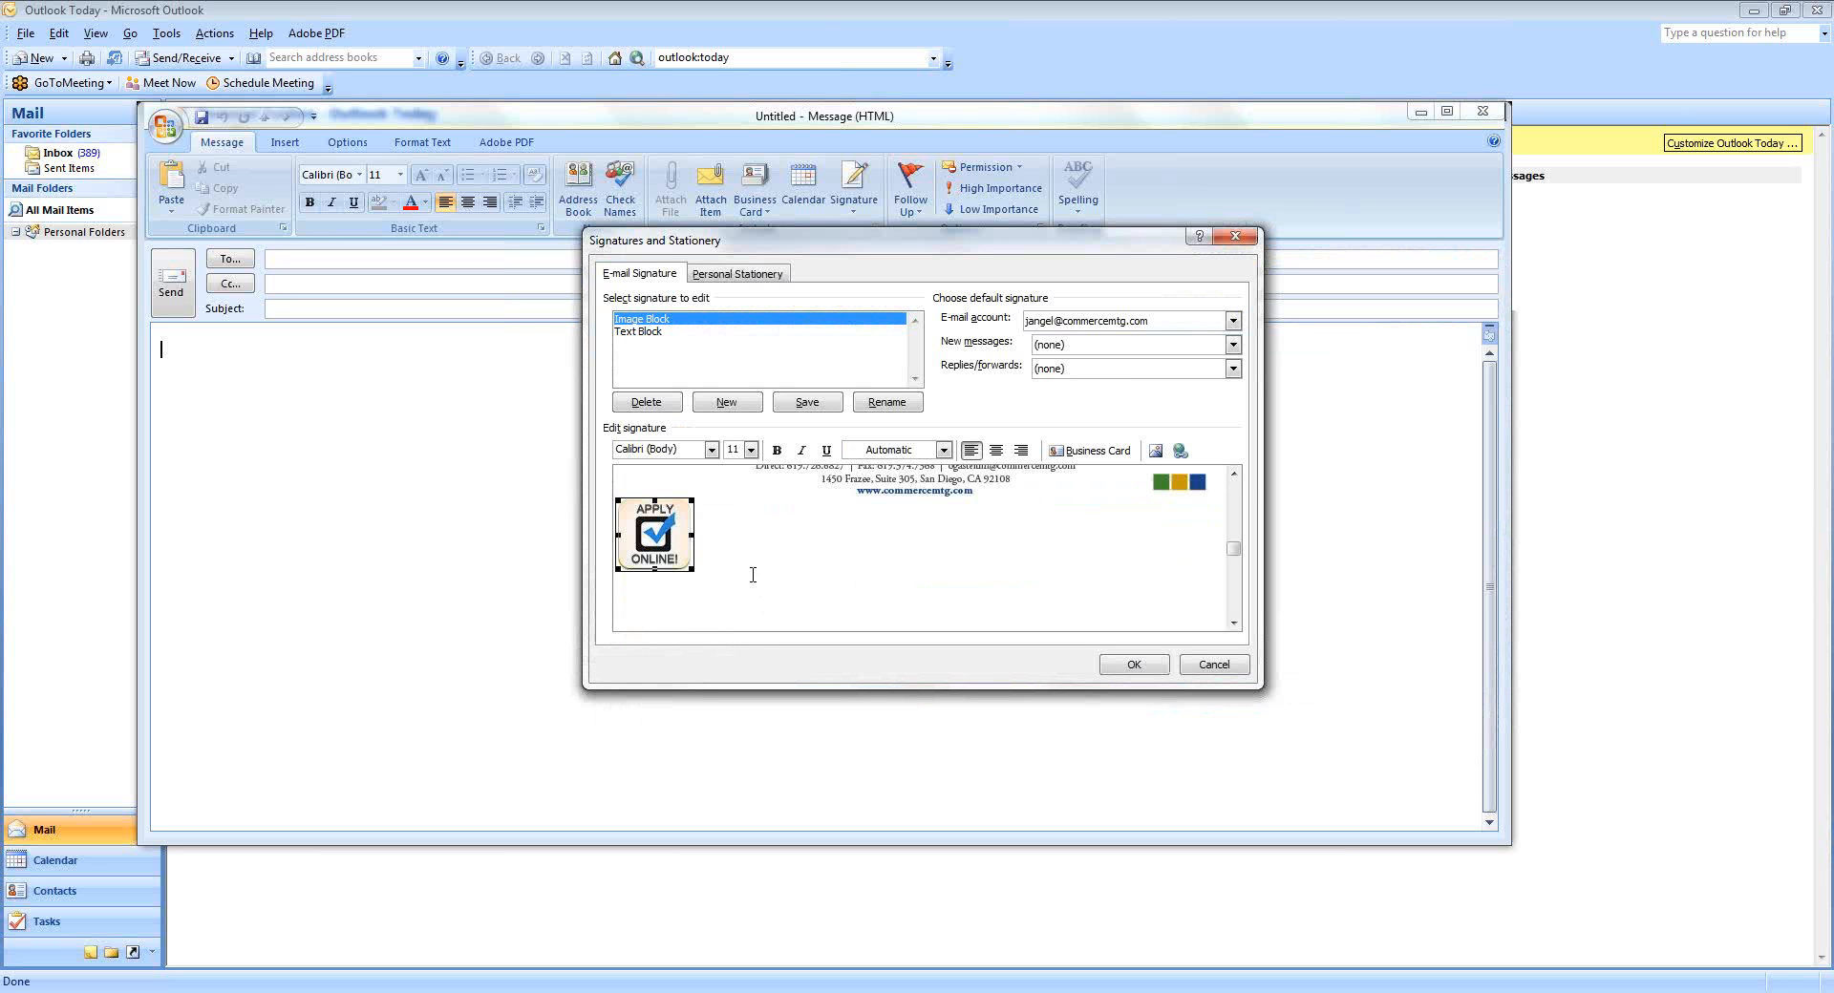
pyautogui.click(736, 545)
pyautogui.click(1155, 451)
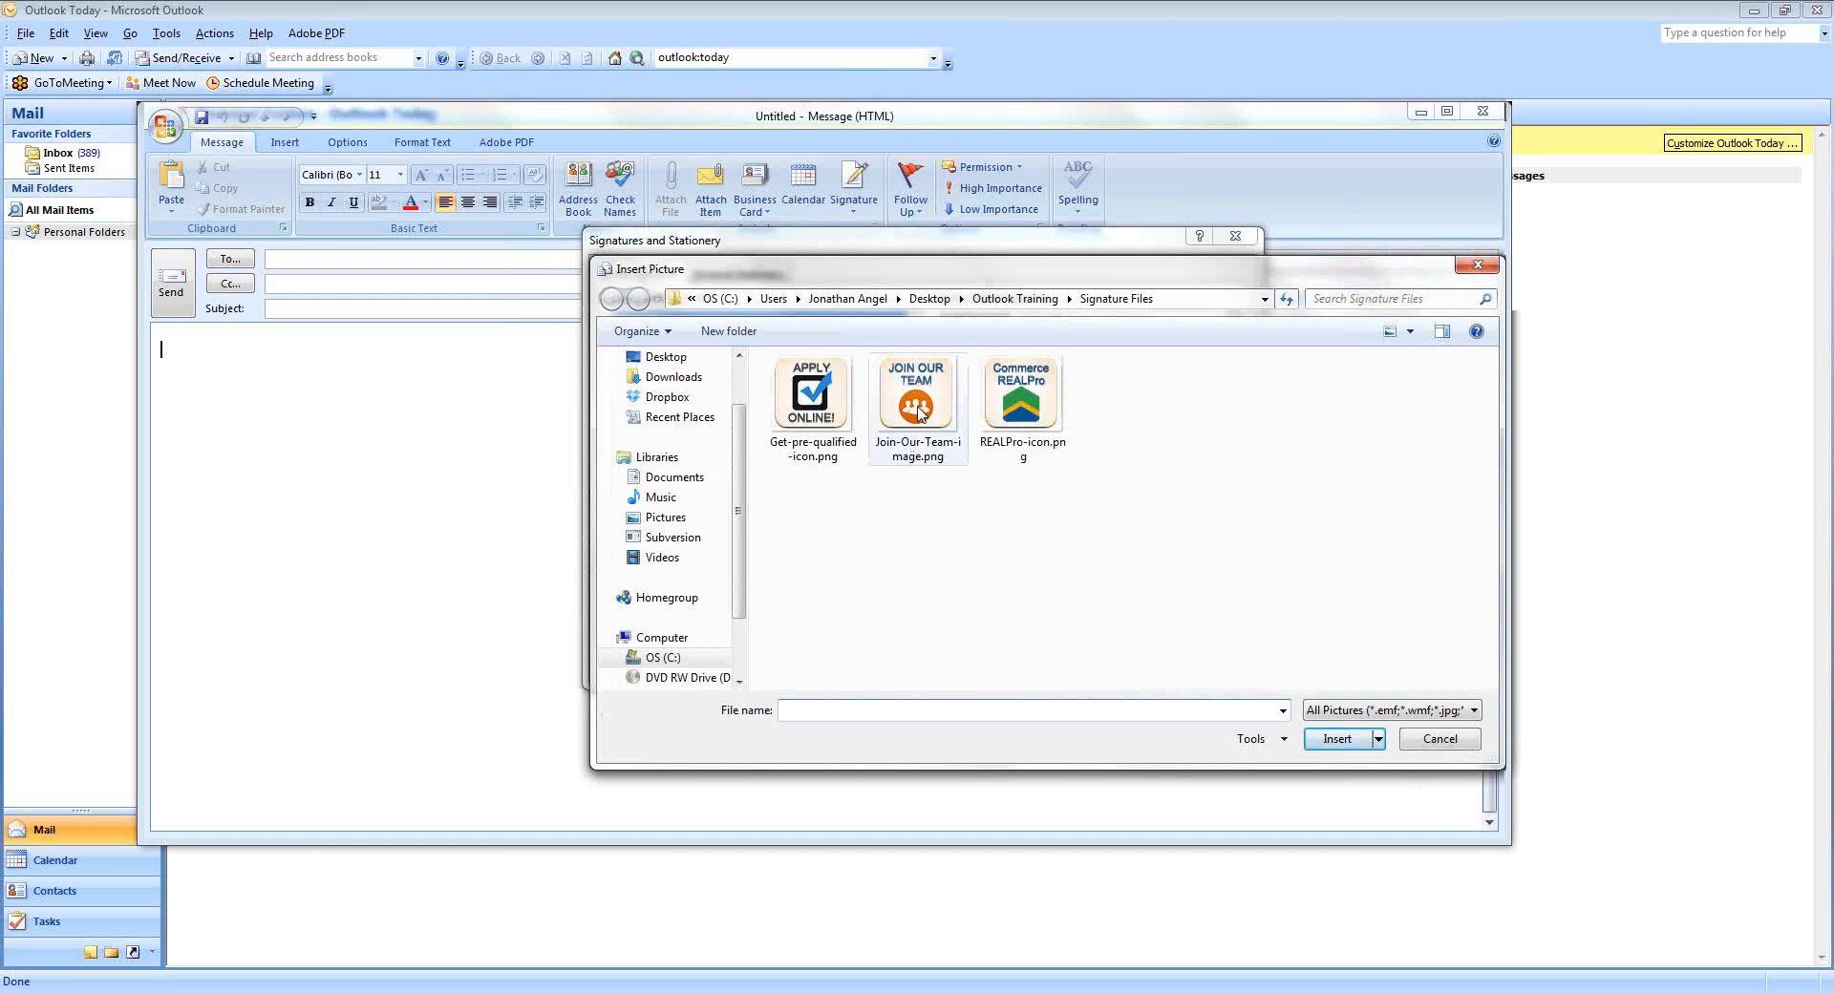
pyautogui.click(919, 412)
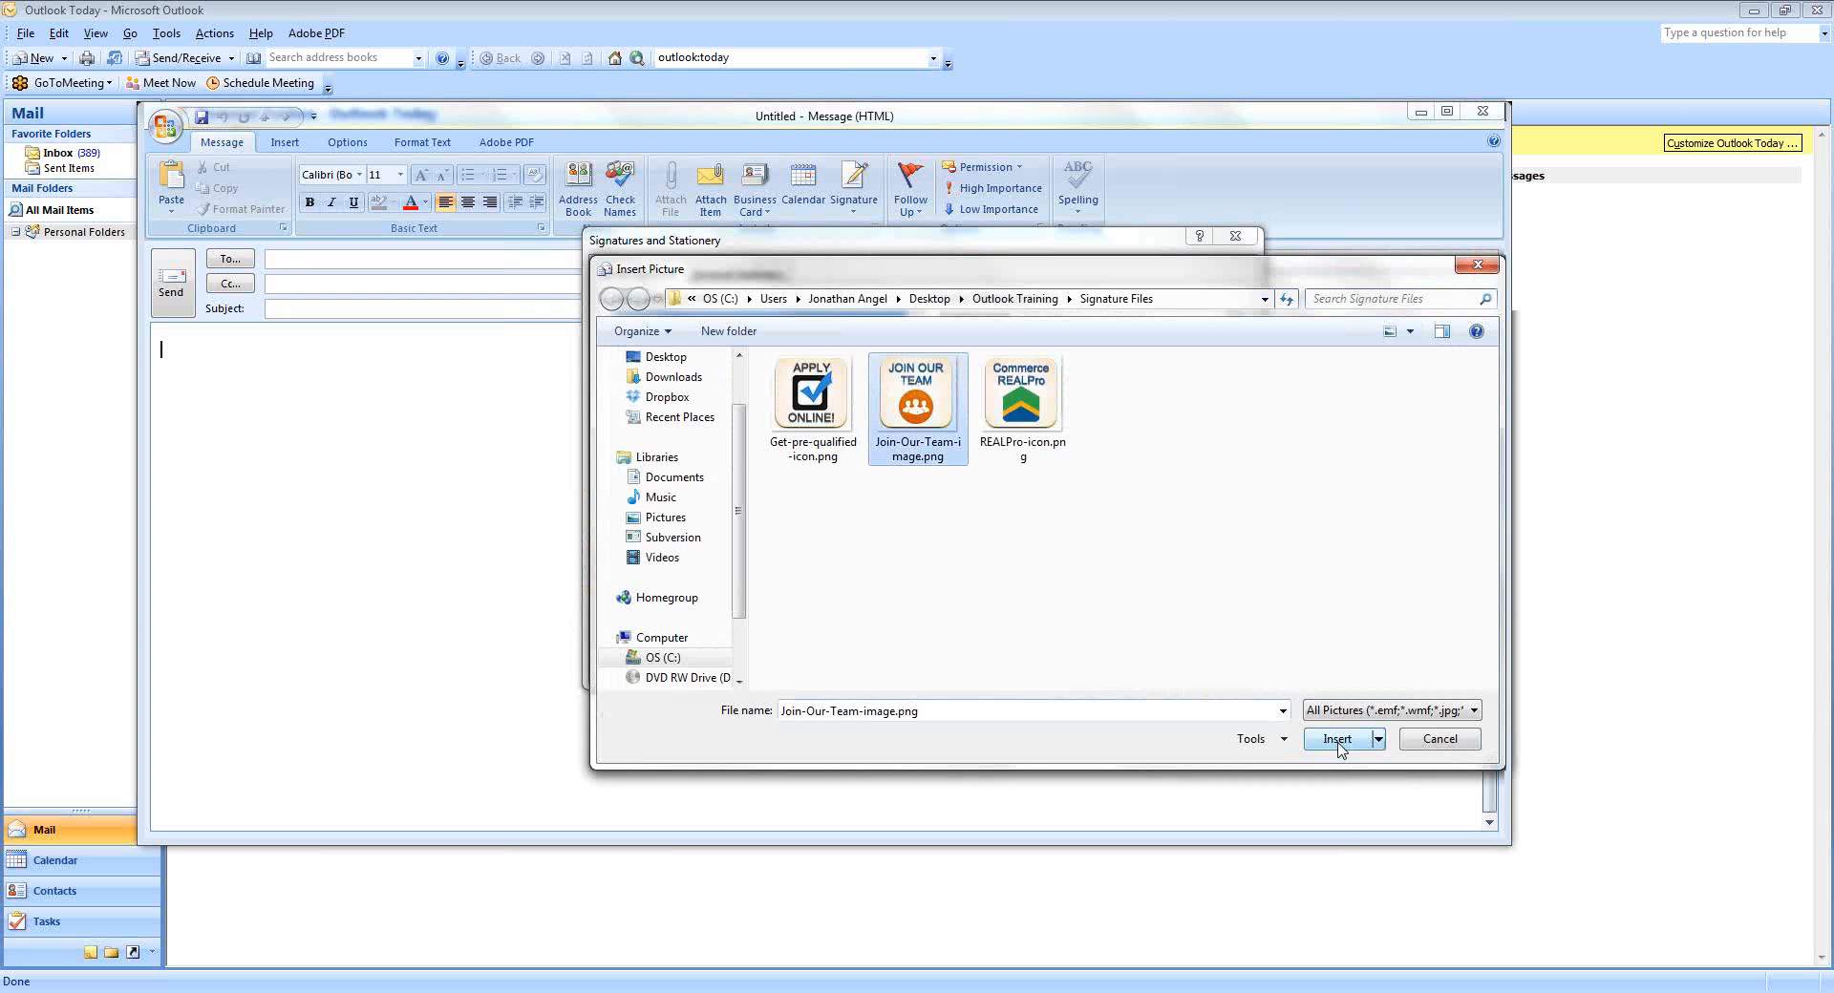
pyautogui.click(1339, 745)
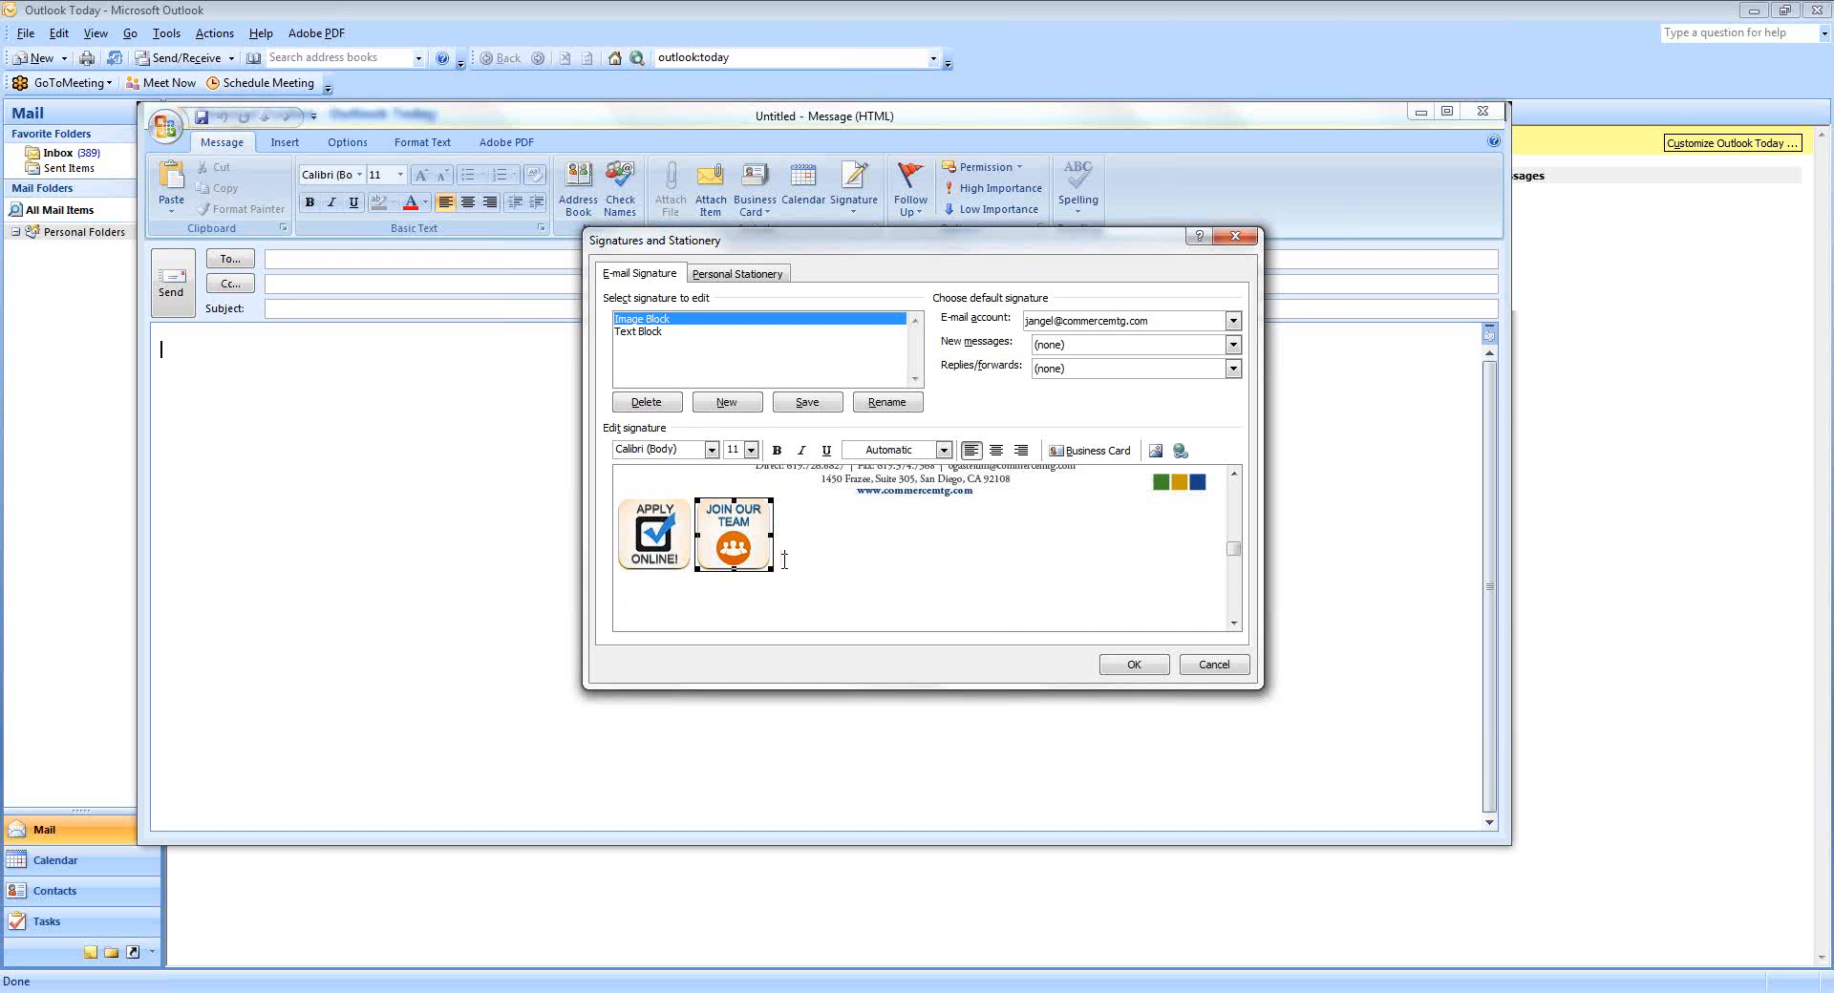
pyautogui.click(804, 534)
# Add REALPro-icon.png as the third icon in the row.
pyautogui.click(1155, 451)
pyautogui.click(1020, 400)
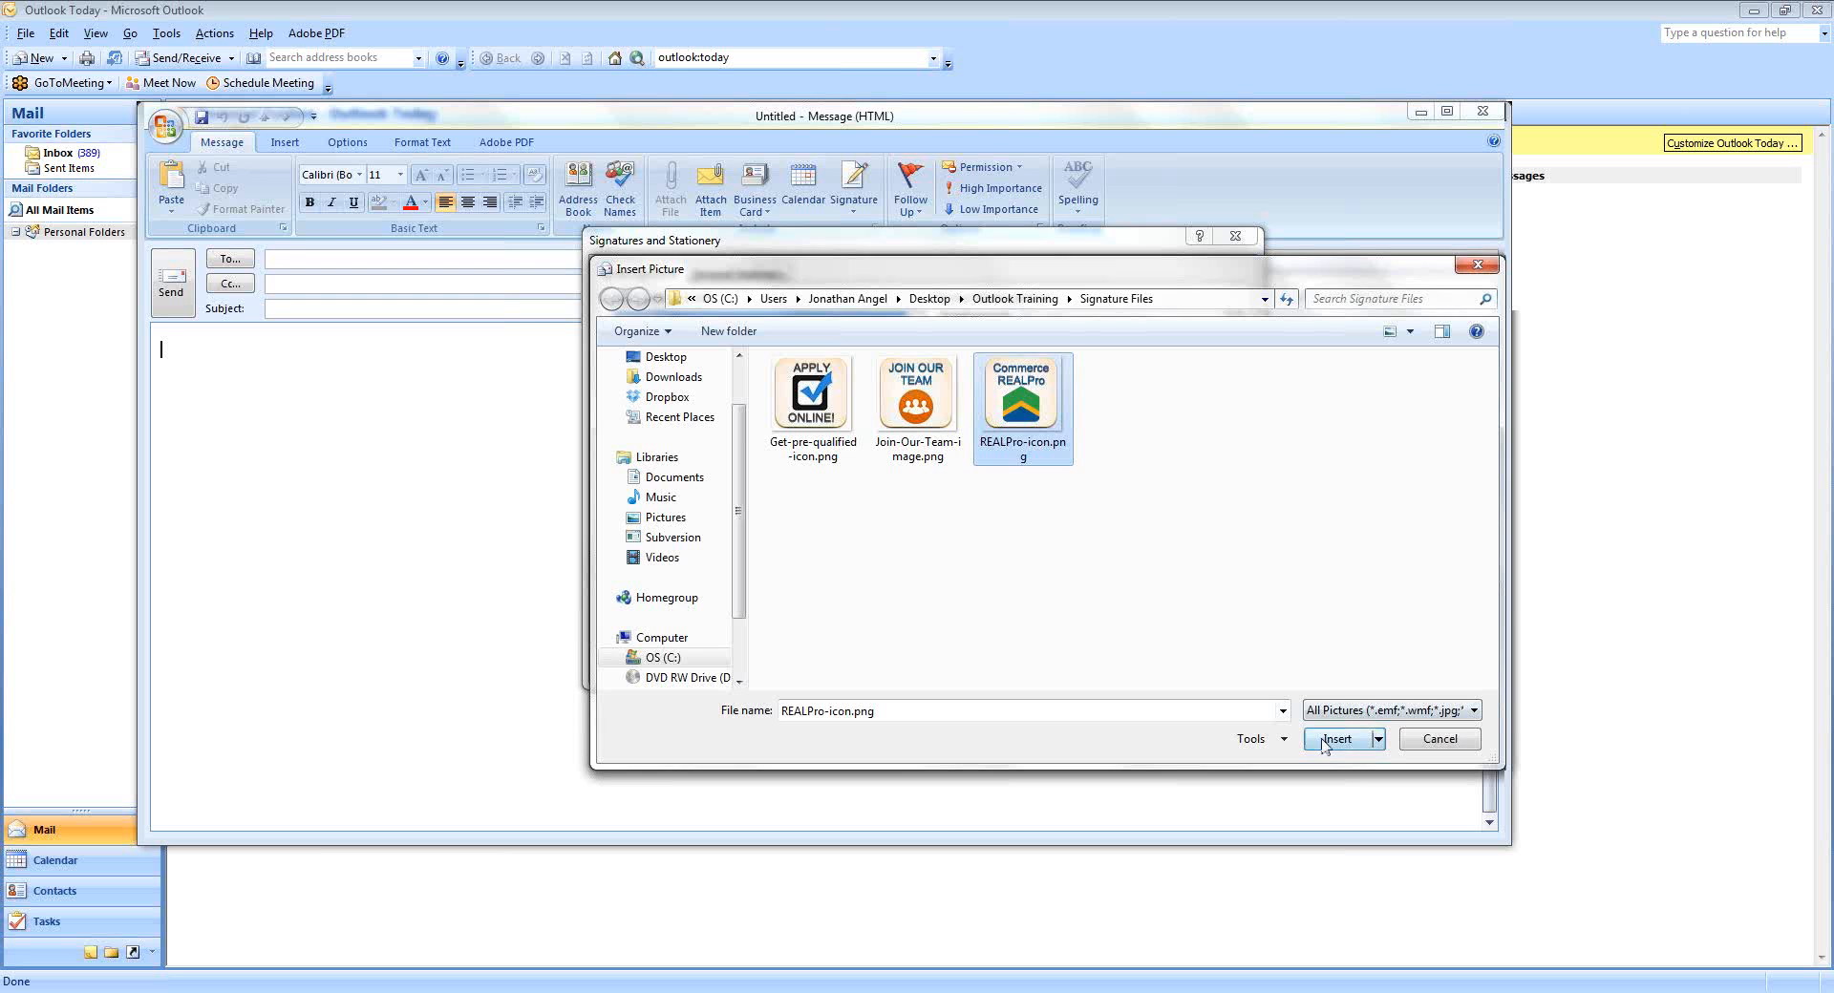
pyautogui.click(1335, 739)
pyautogui.click(906, 557)
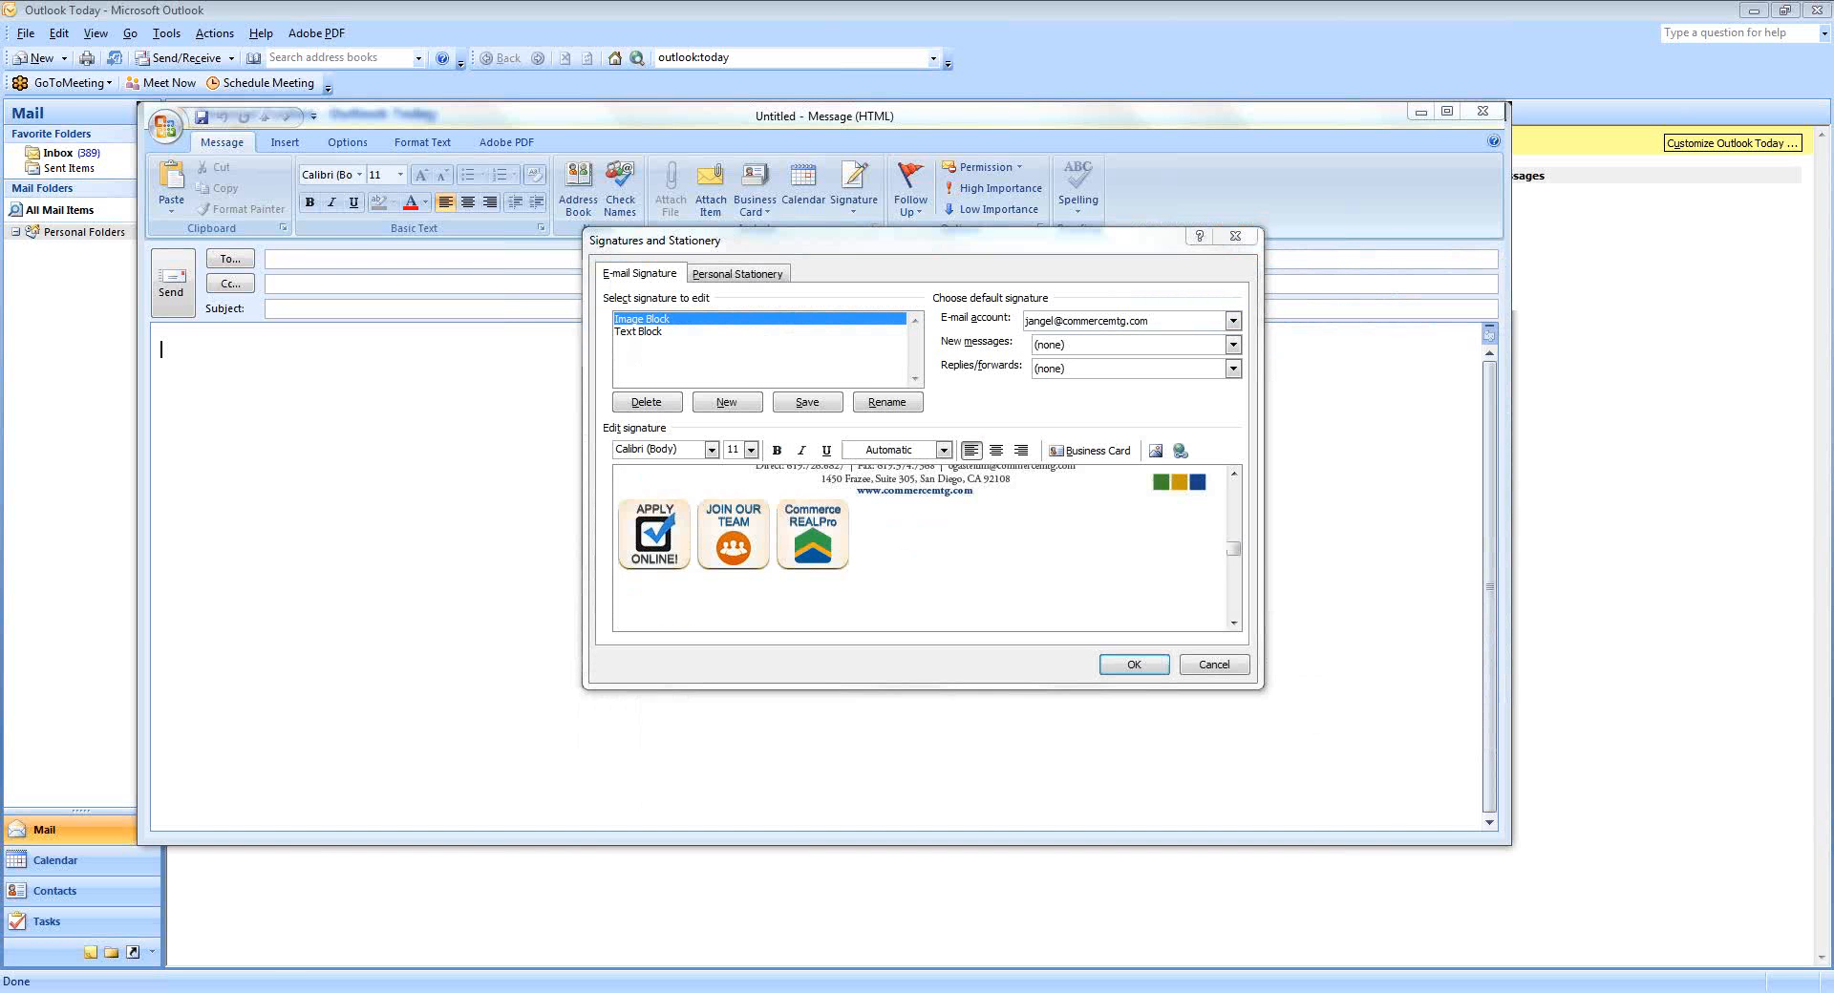
pyautogui.hotkey('alt', 'Tab')
# Open Signature Links.txt and copy the Join Our Team video URL.
pyautogui.click(874, 367)
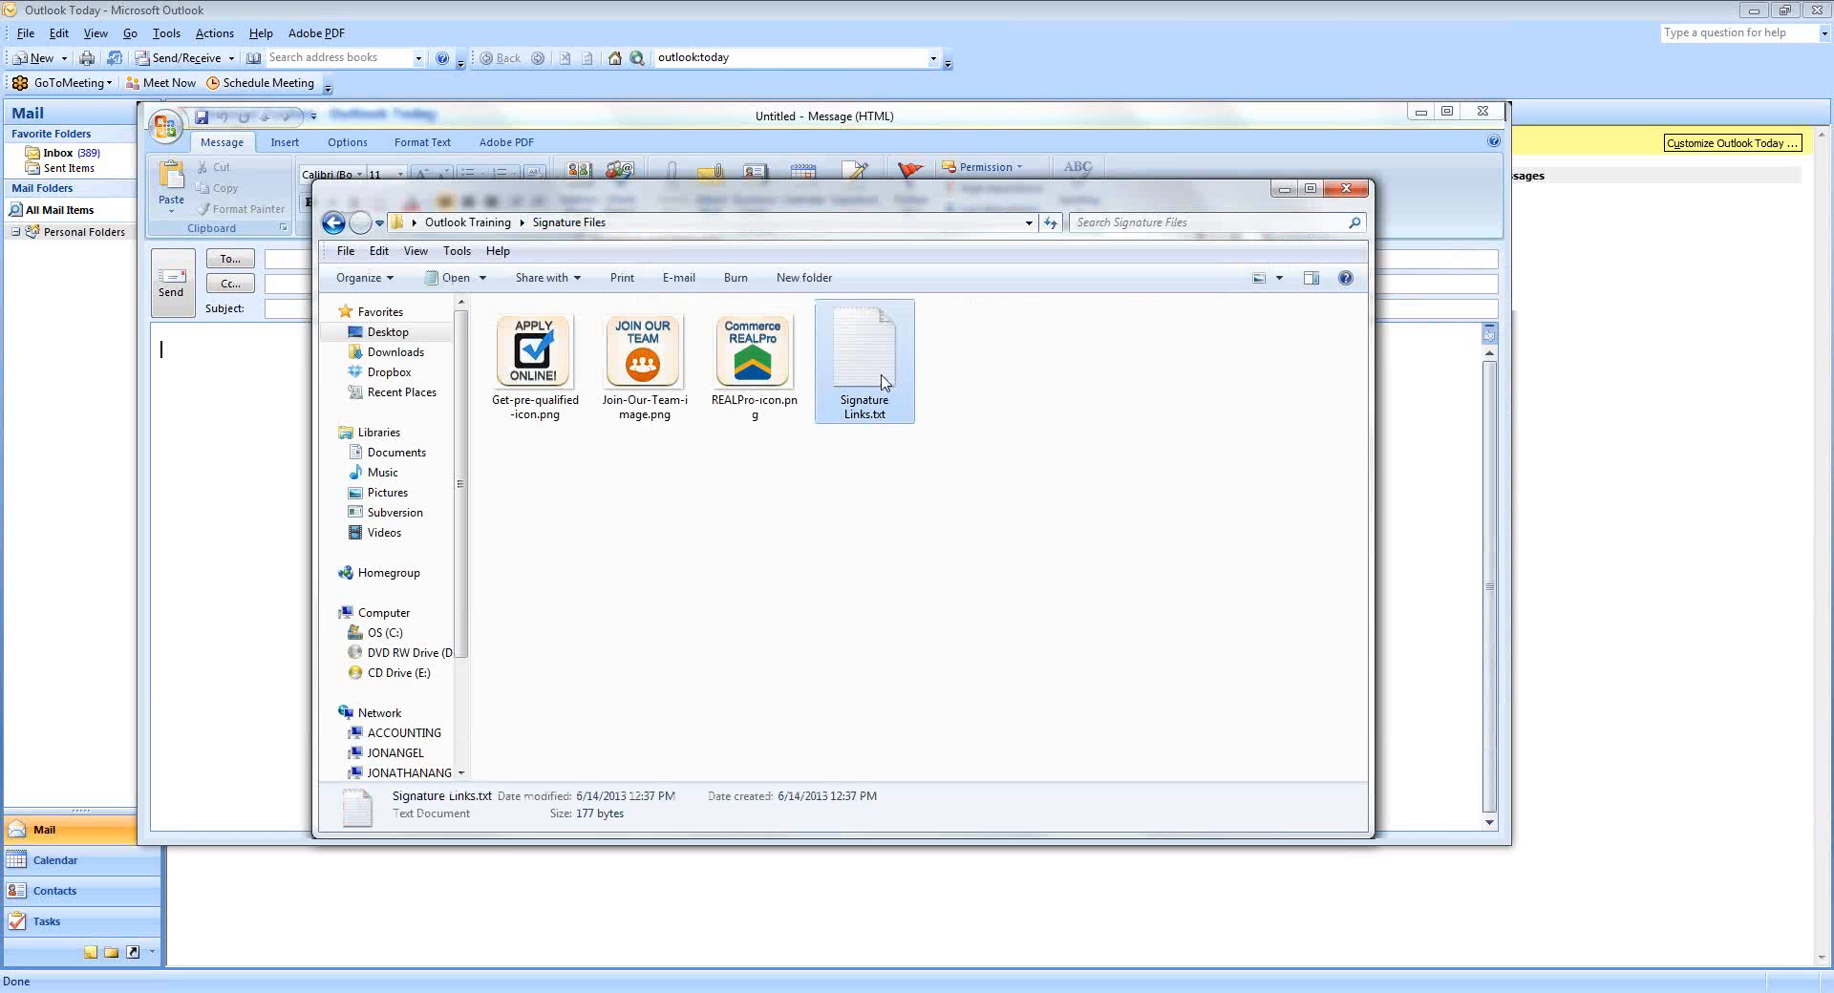
pyautogui.doubleClick(879, 377)
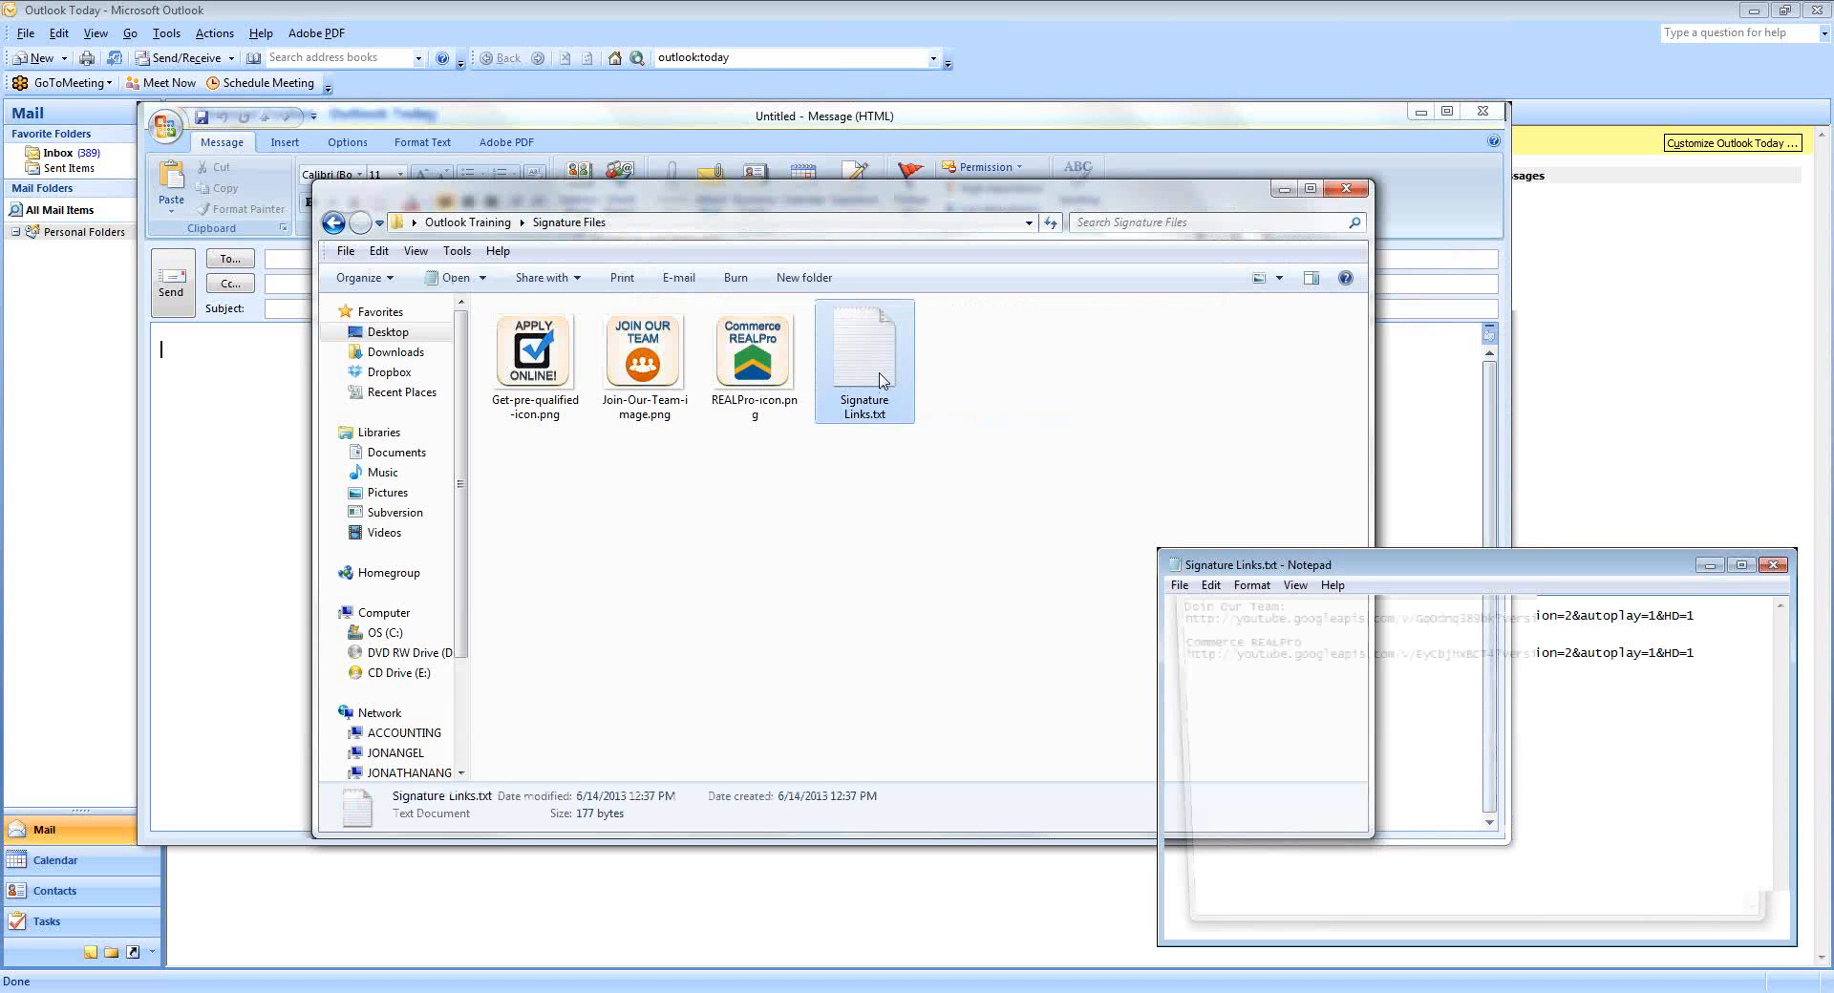
pyautogui.moveTo(1227, 565); pyautogui.dragTo(576, 264)
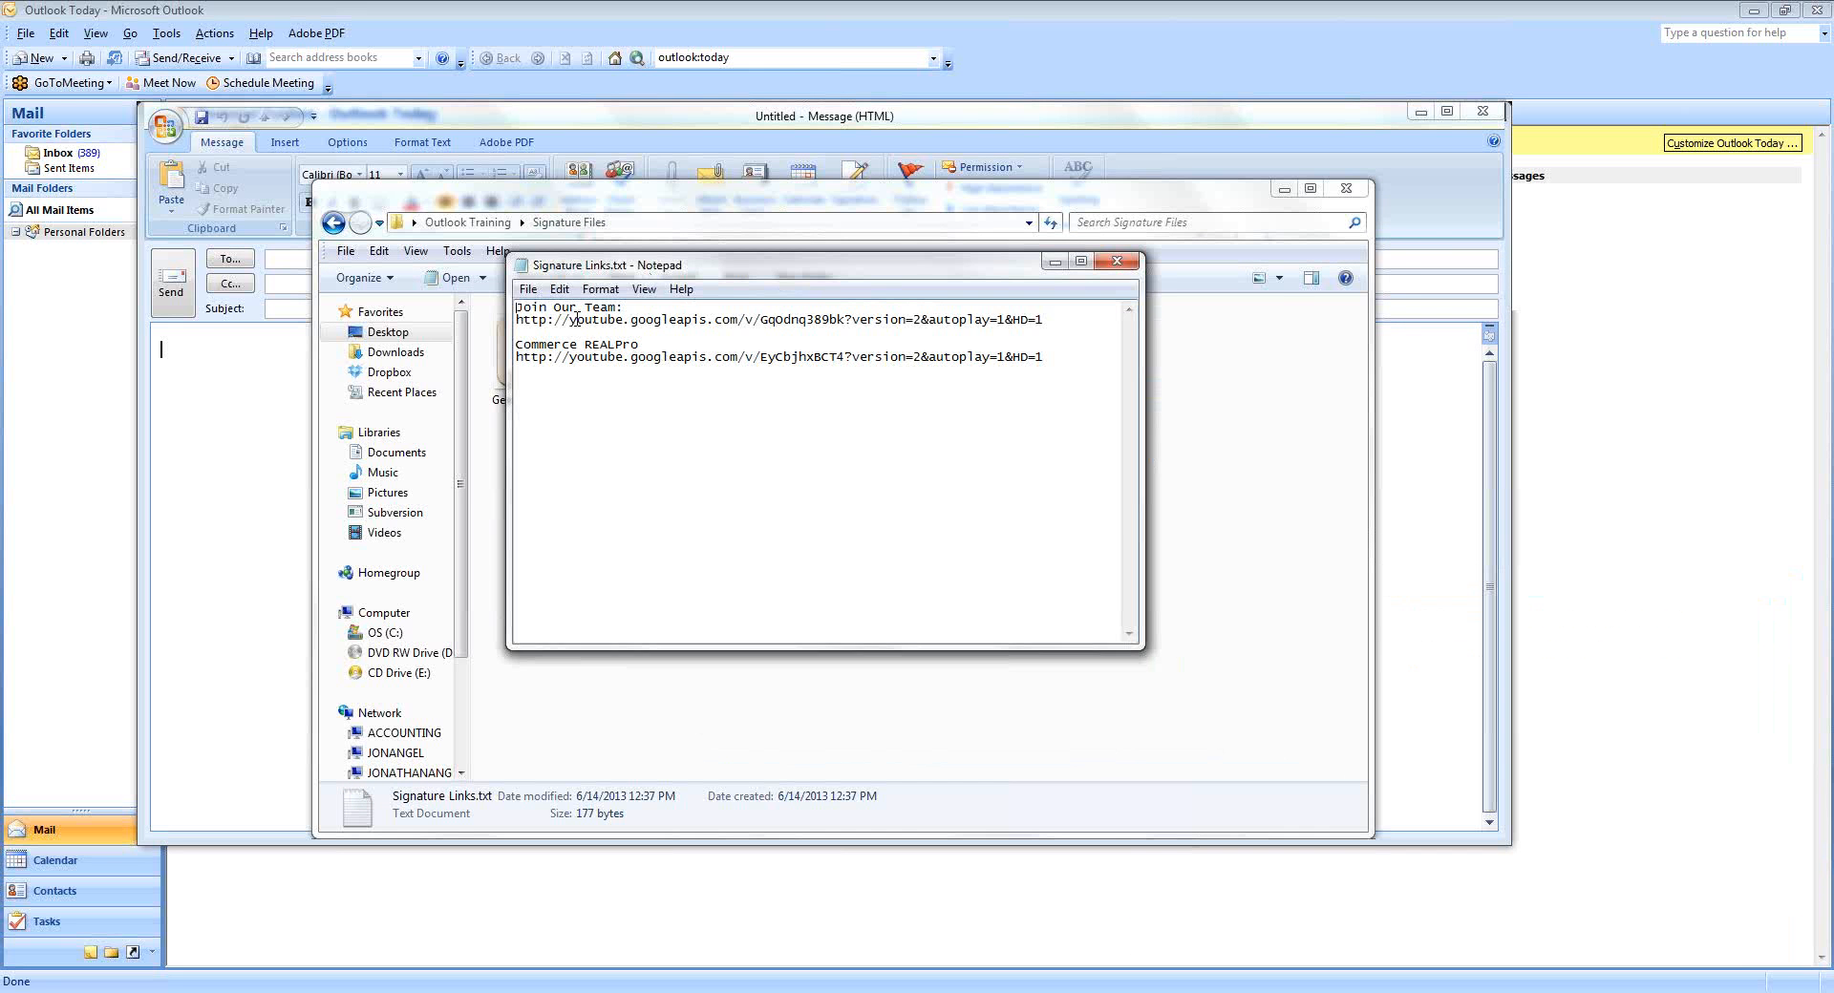
pyautogui.moveTo(516, 320); pyautogui.dragTo(1050, 322)
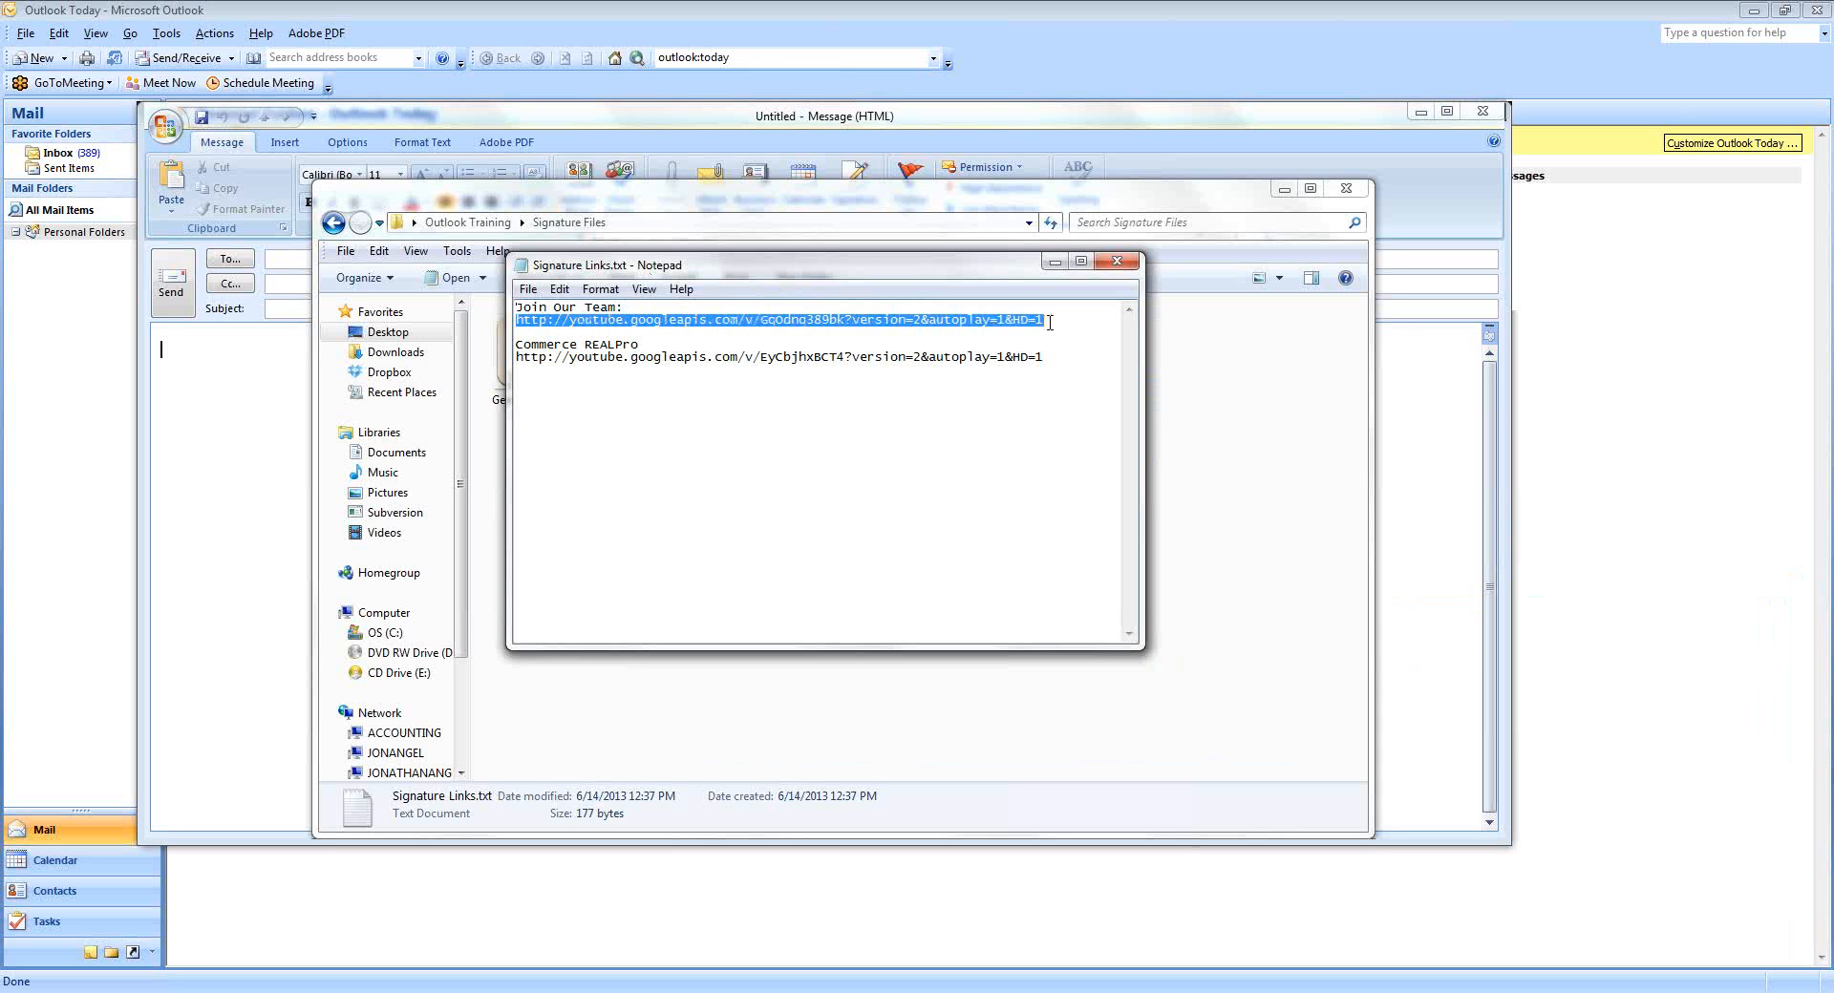
pyautogui.rightClick(833, 318)
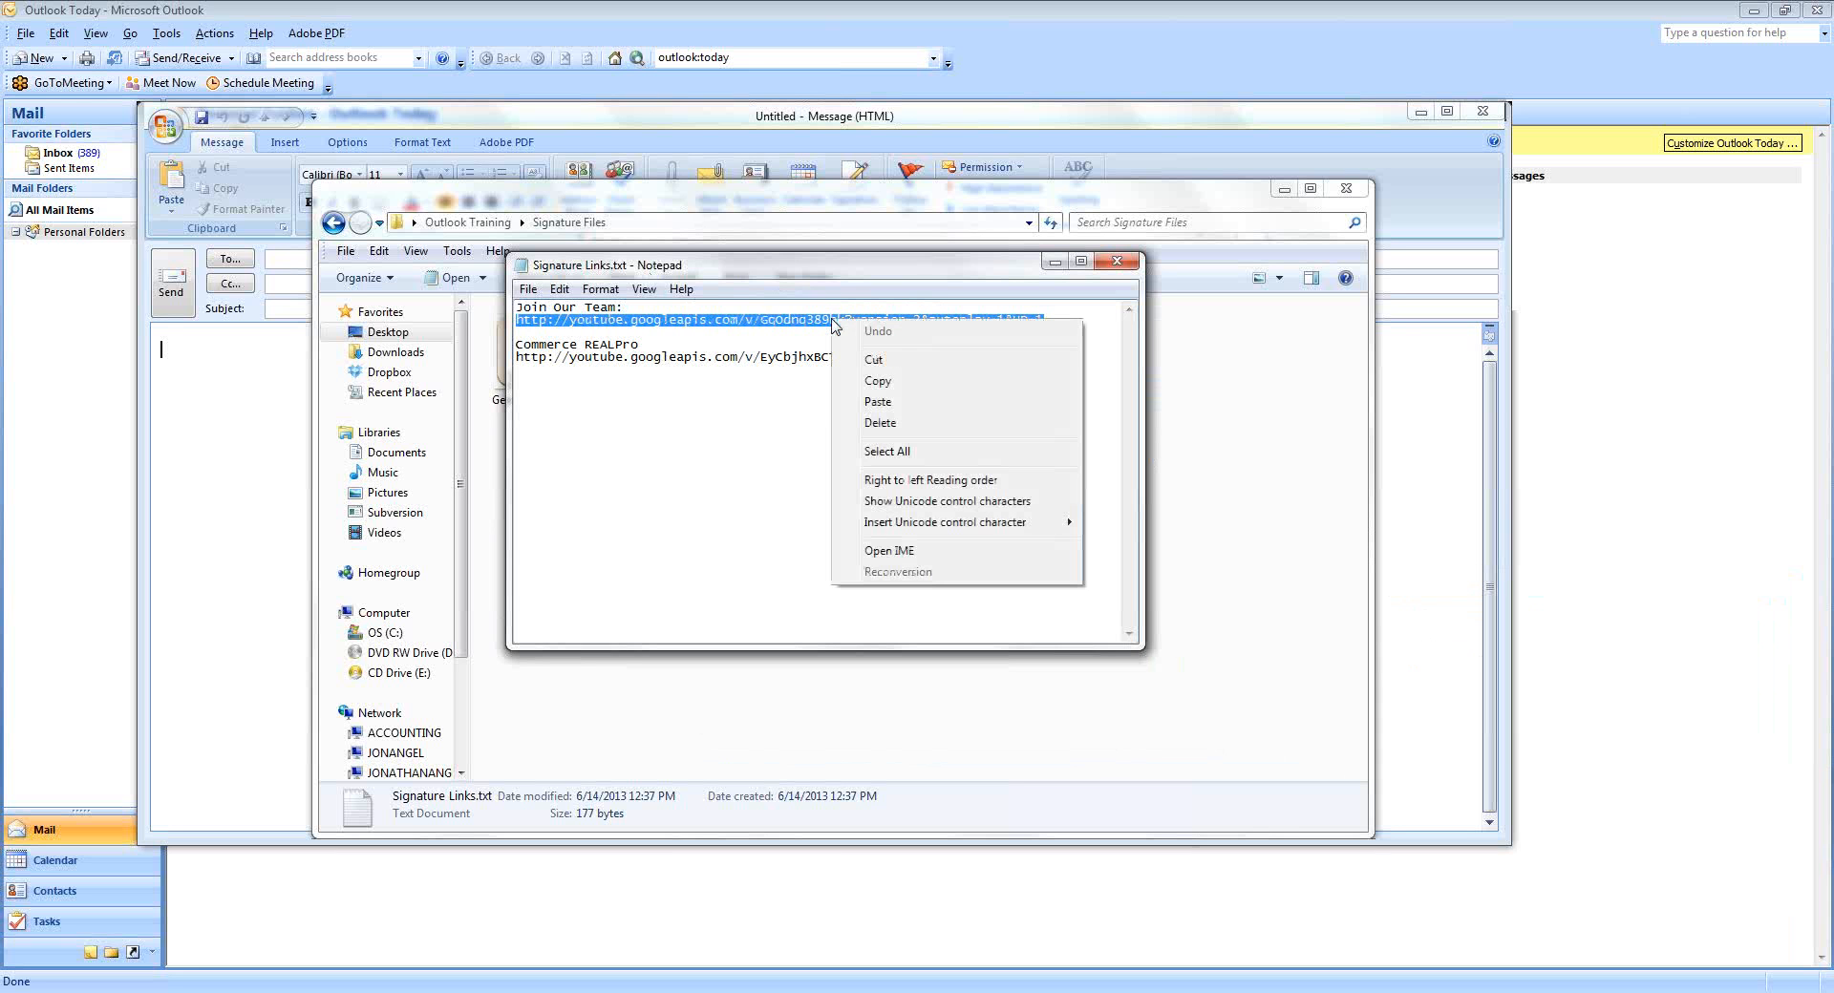
pyautogui.click(877, 381)
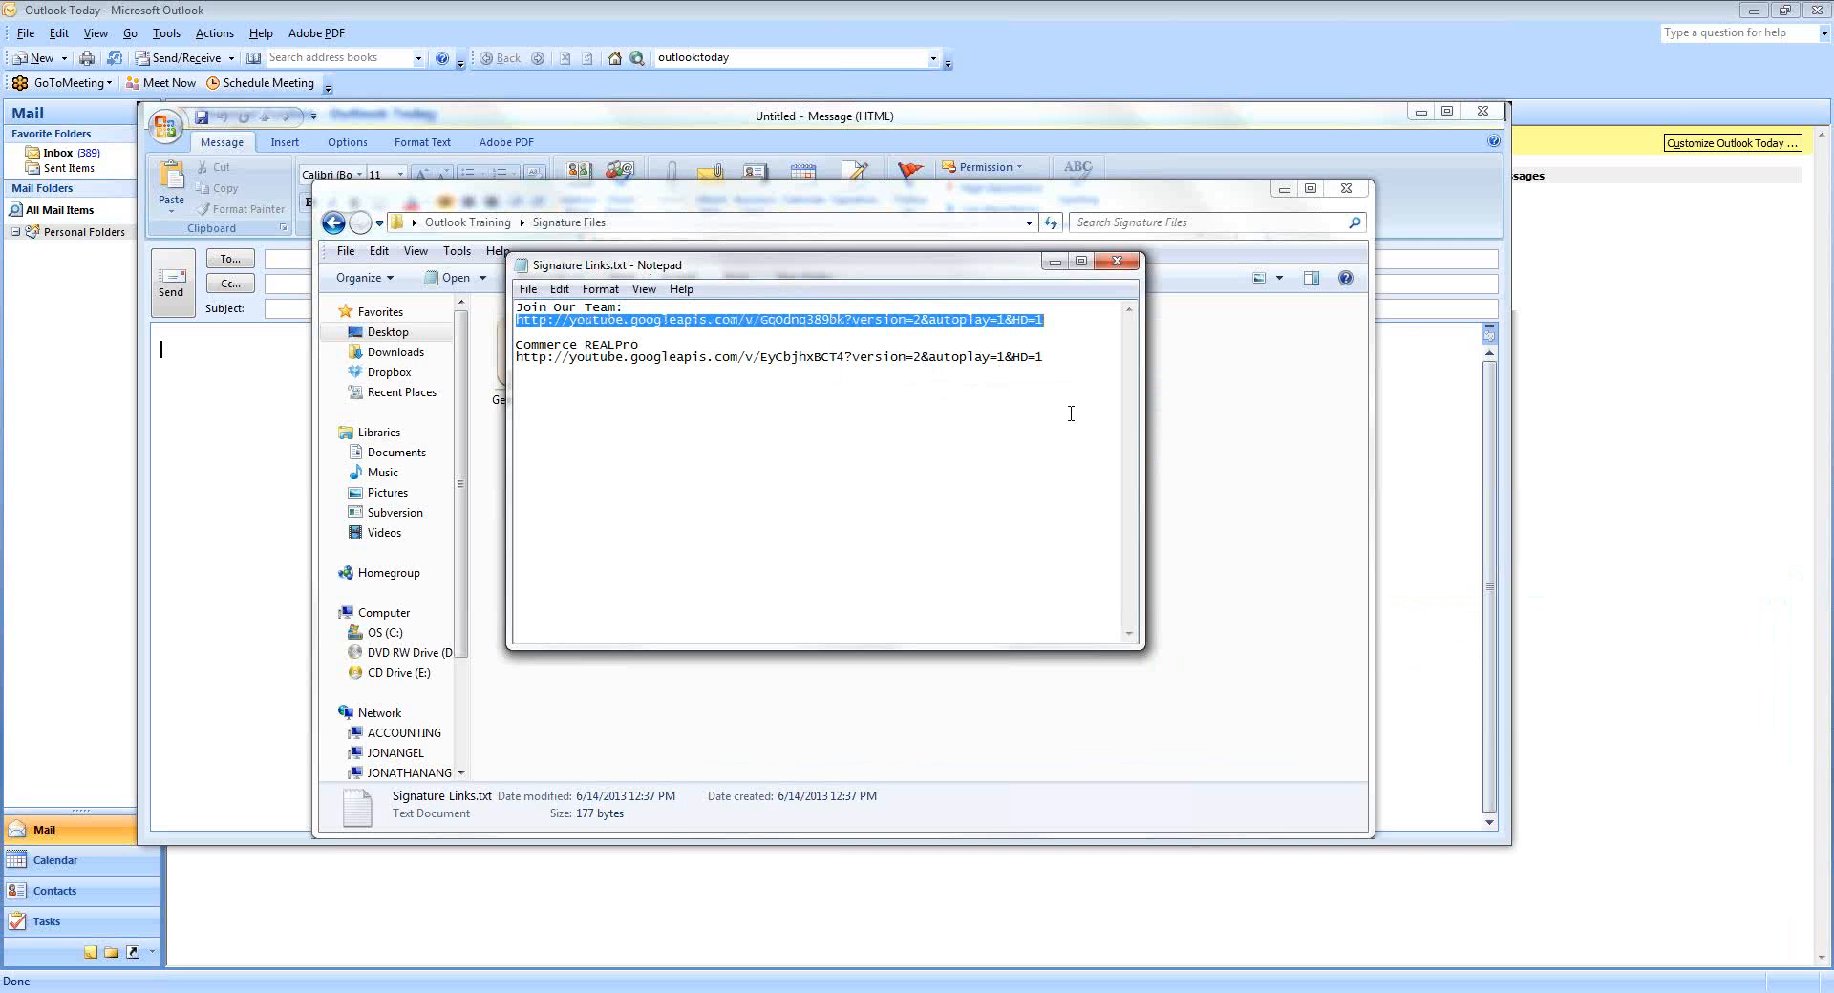
# Return to the Outlook signature editor with the Join Our Team image selected.
pyautogui.click(1420, 434)
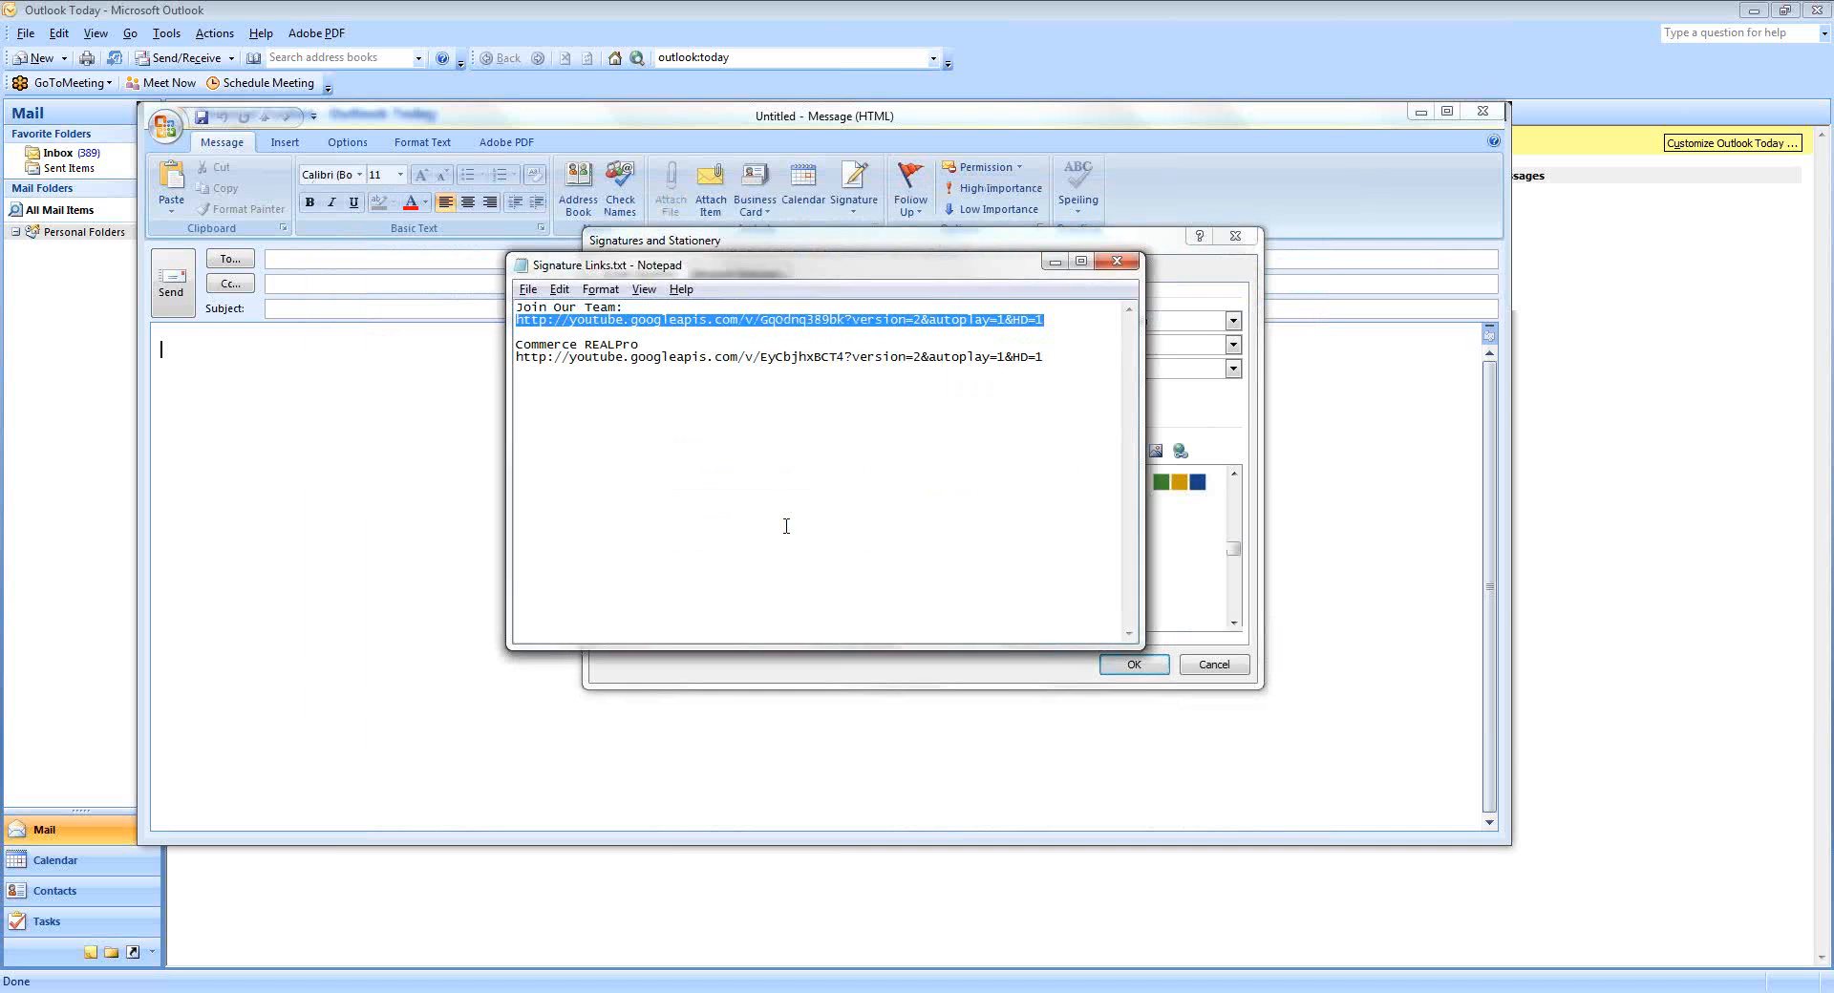
pyautogui.click(853, 563)
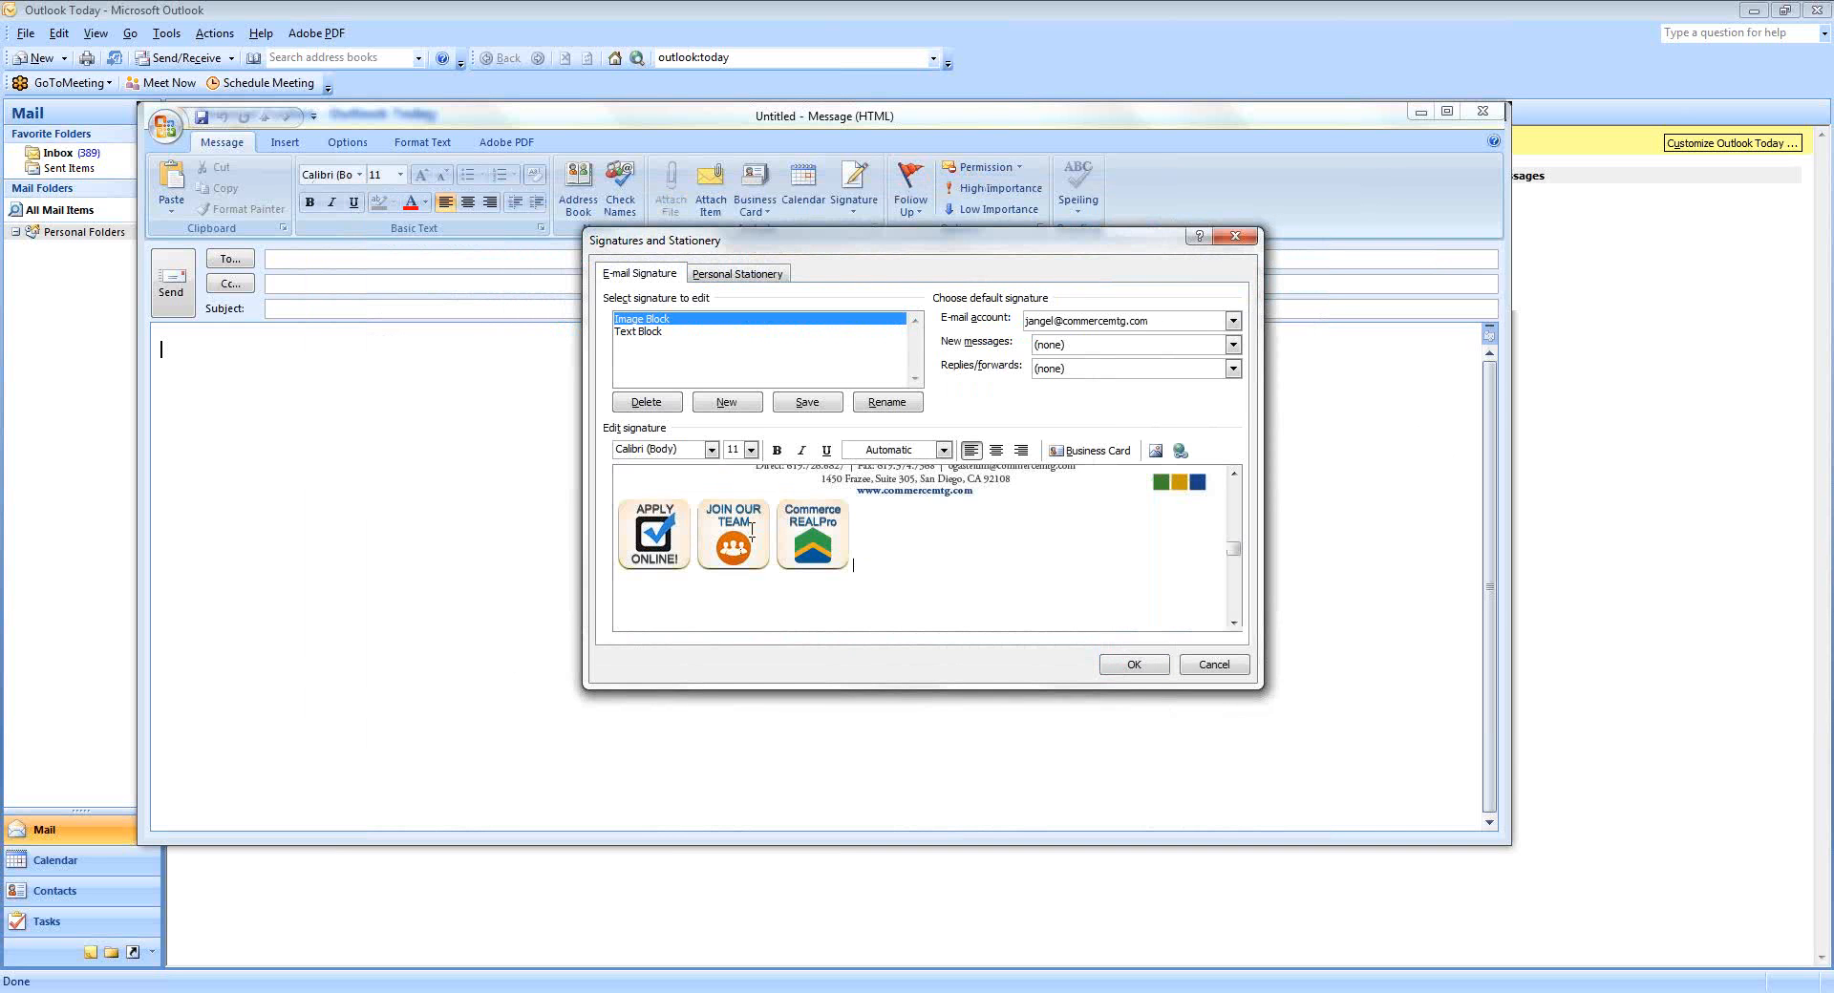
pyautogui.click(753, 533)
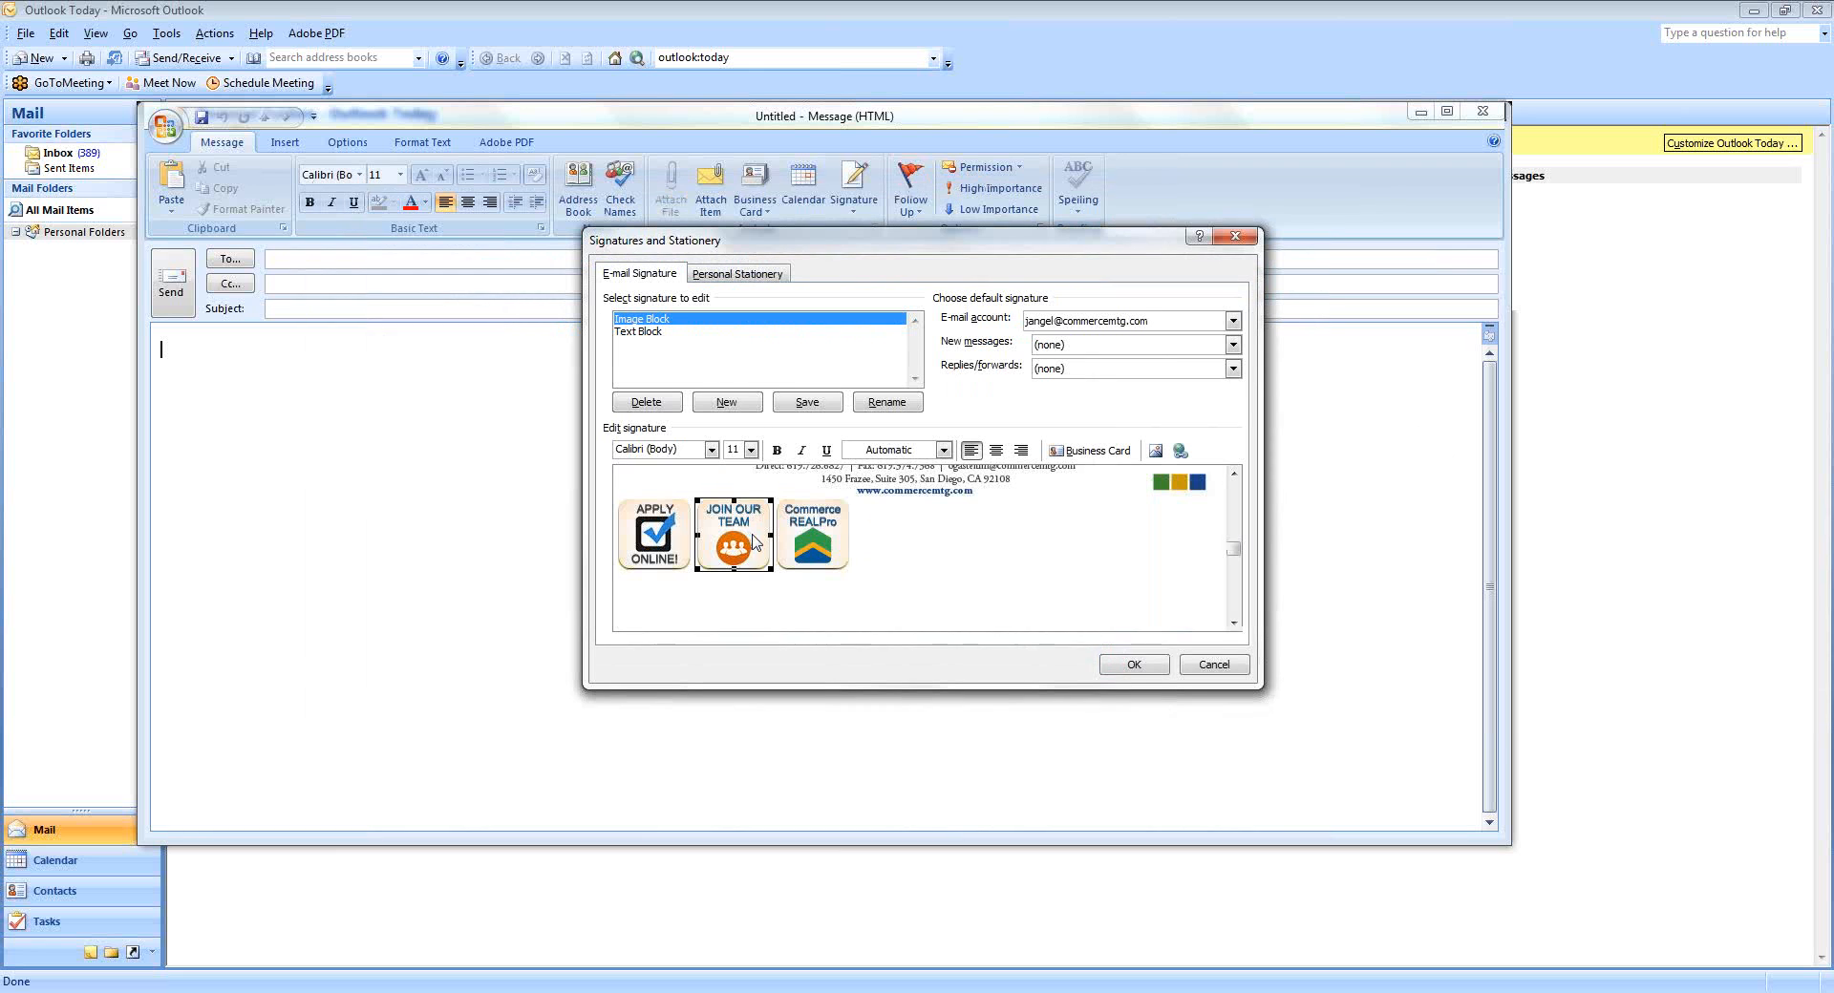
# Hyperlink the Join Our Team icon to the pasted YouTube video URL.
pyautogui.click(1181, 453)
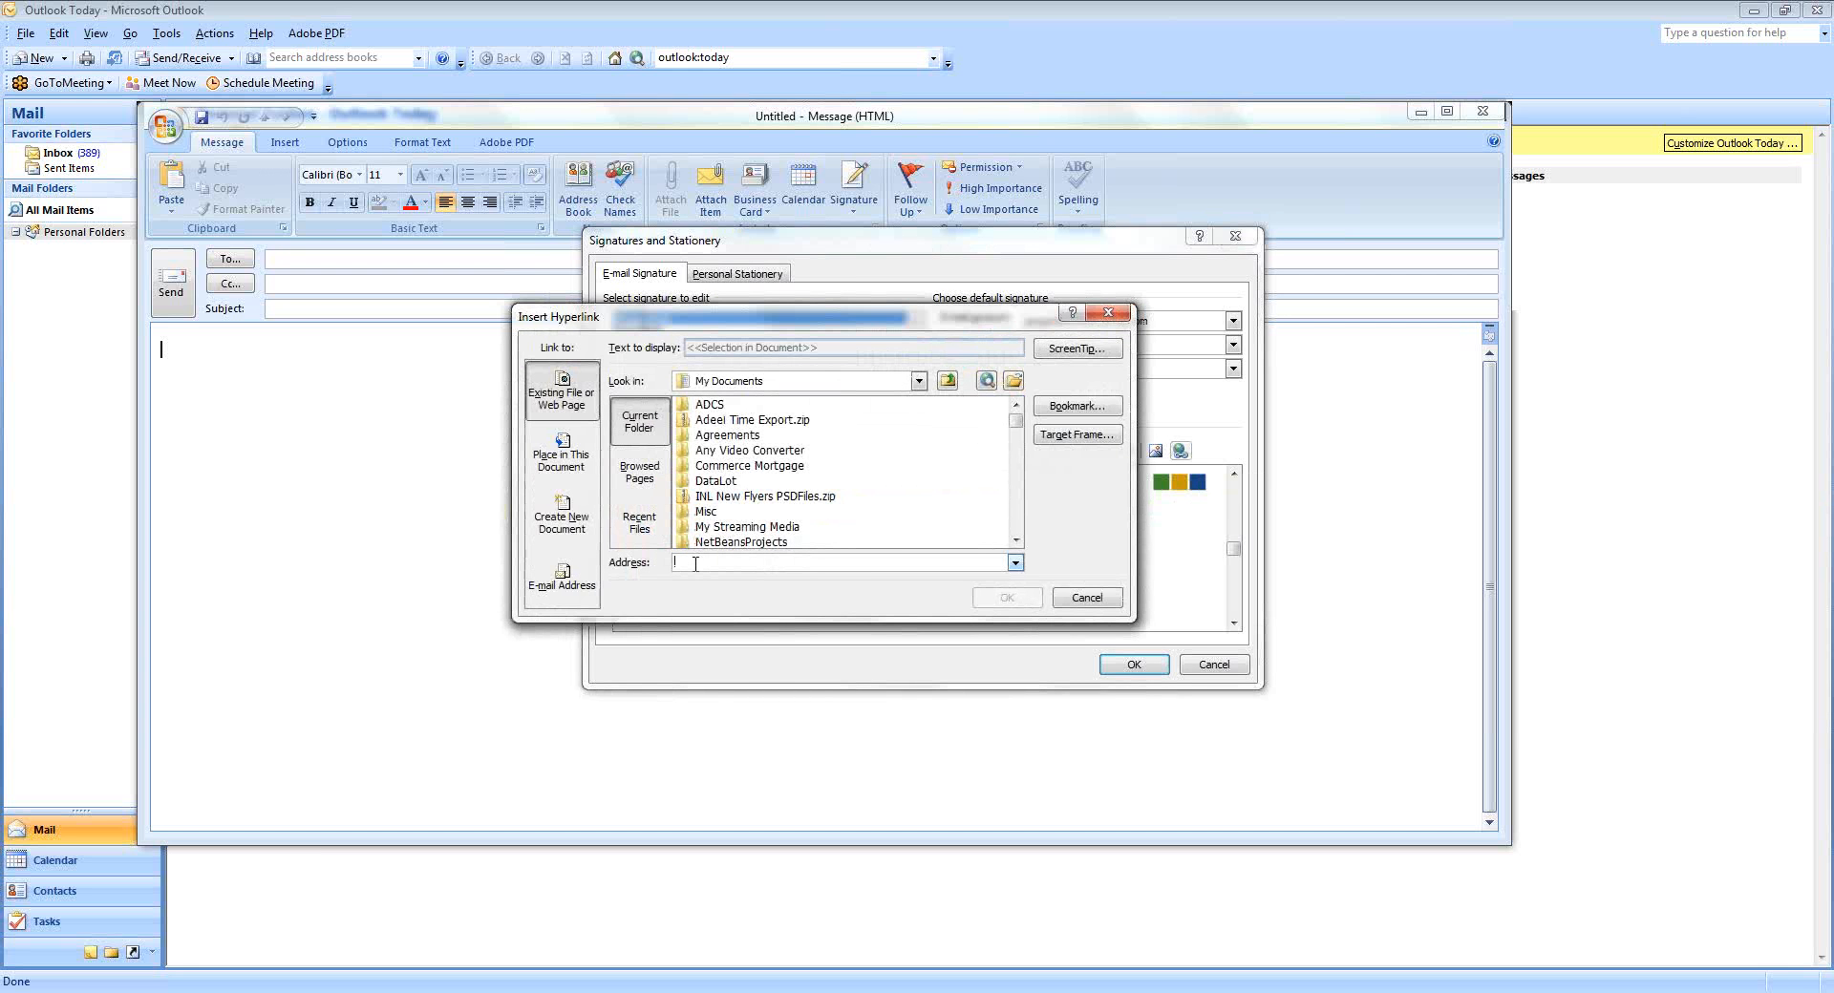
pyautogui.rightClick(695, 566)
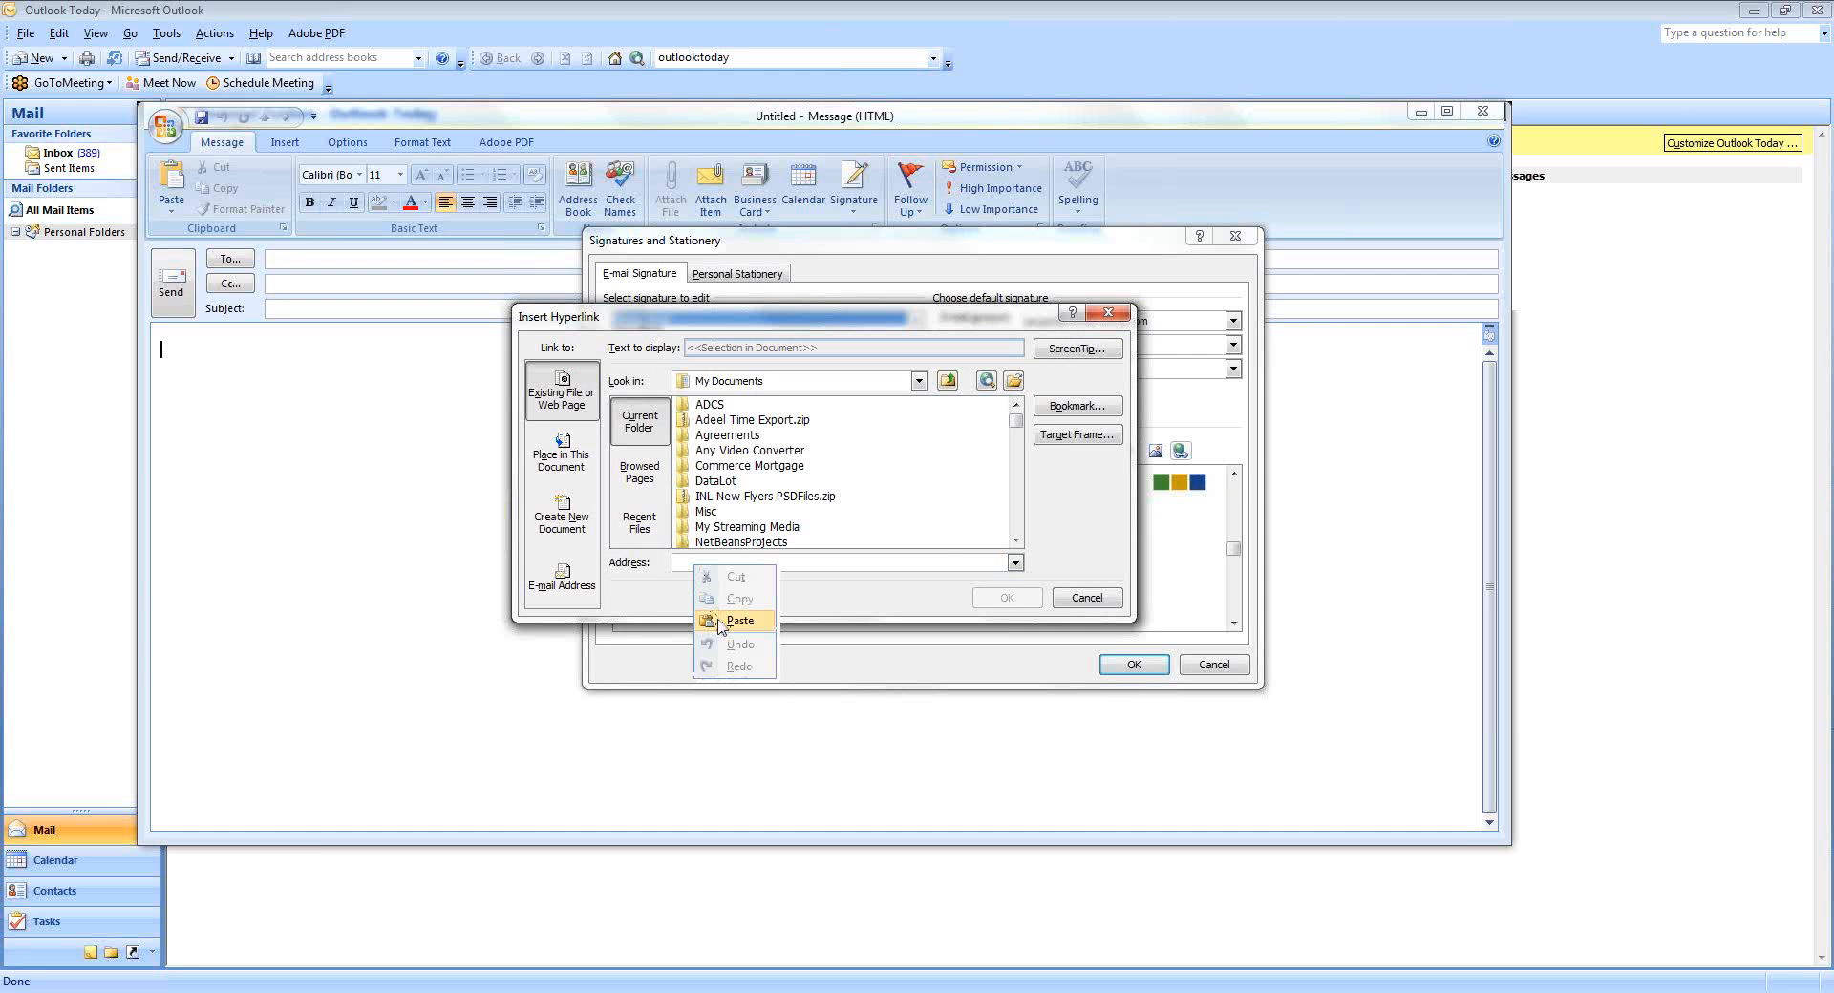
pyautogui.click(739, 621)
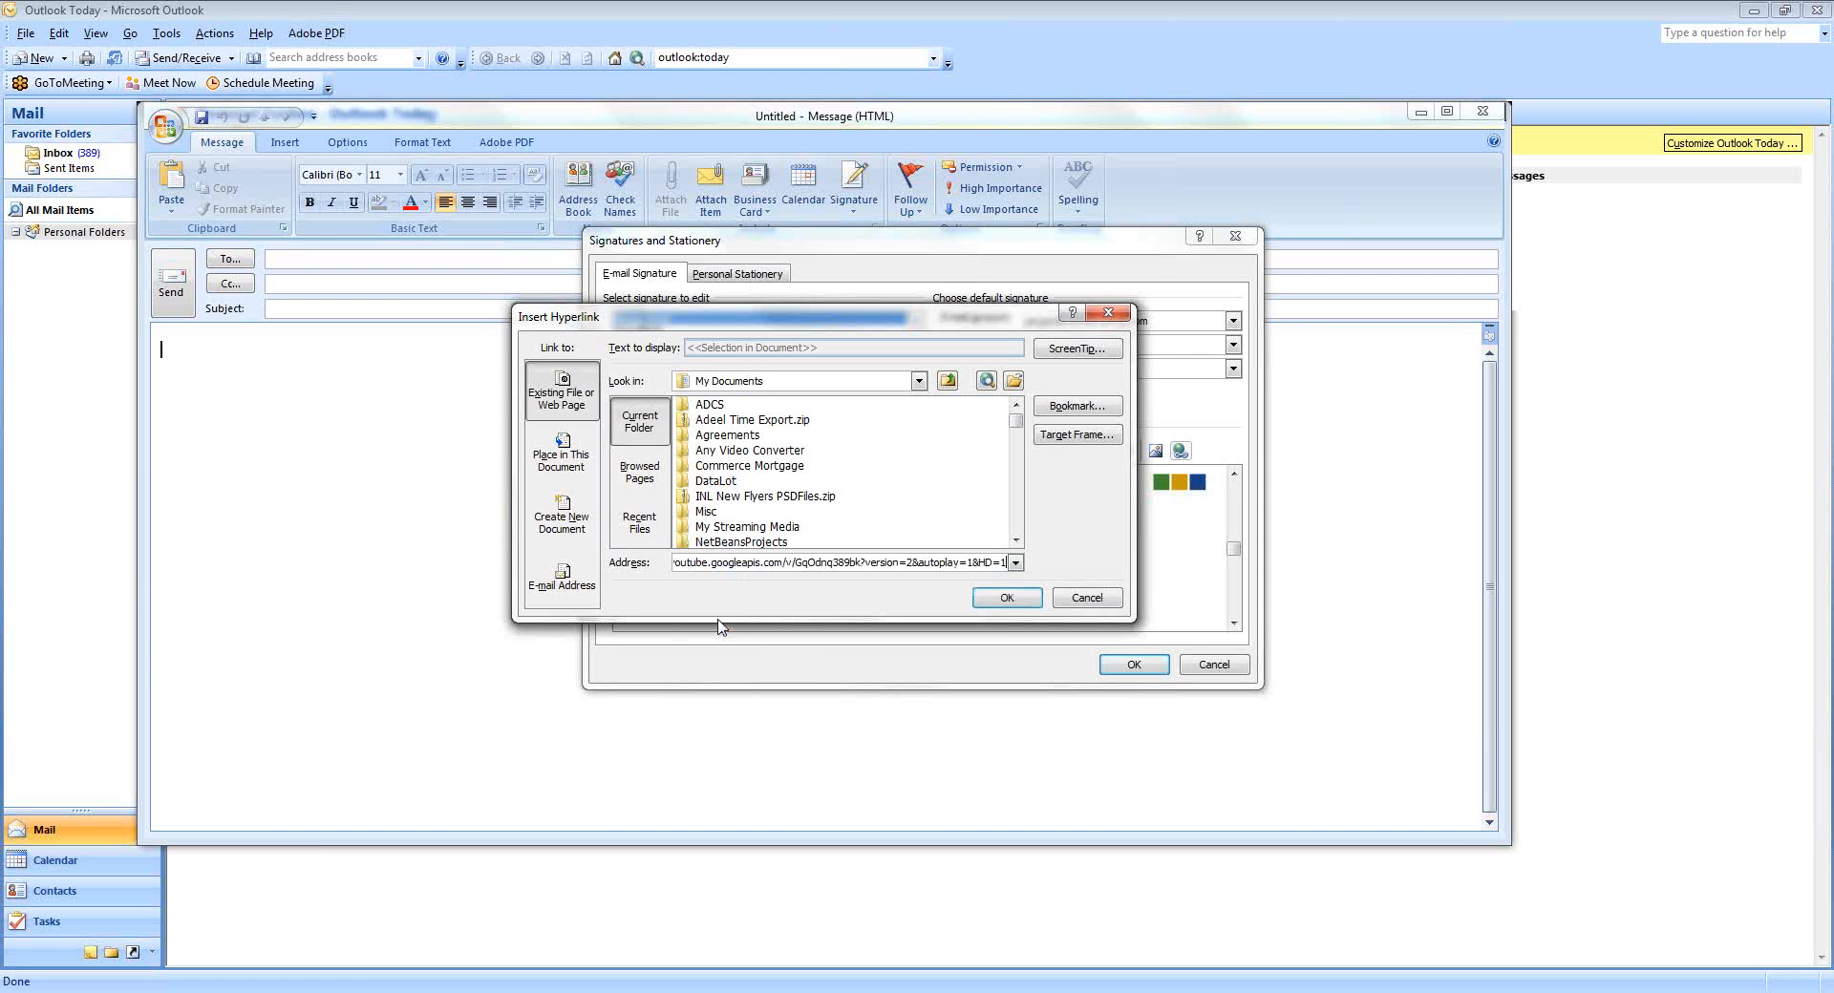
pyautogui.click(1007, 597)
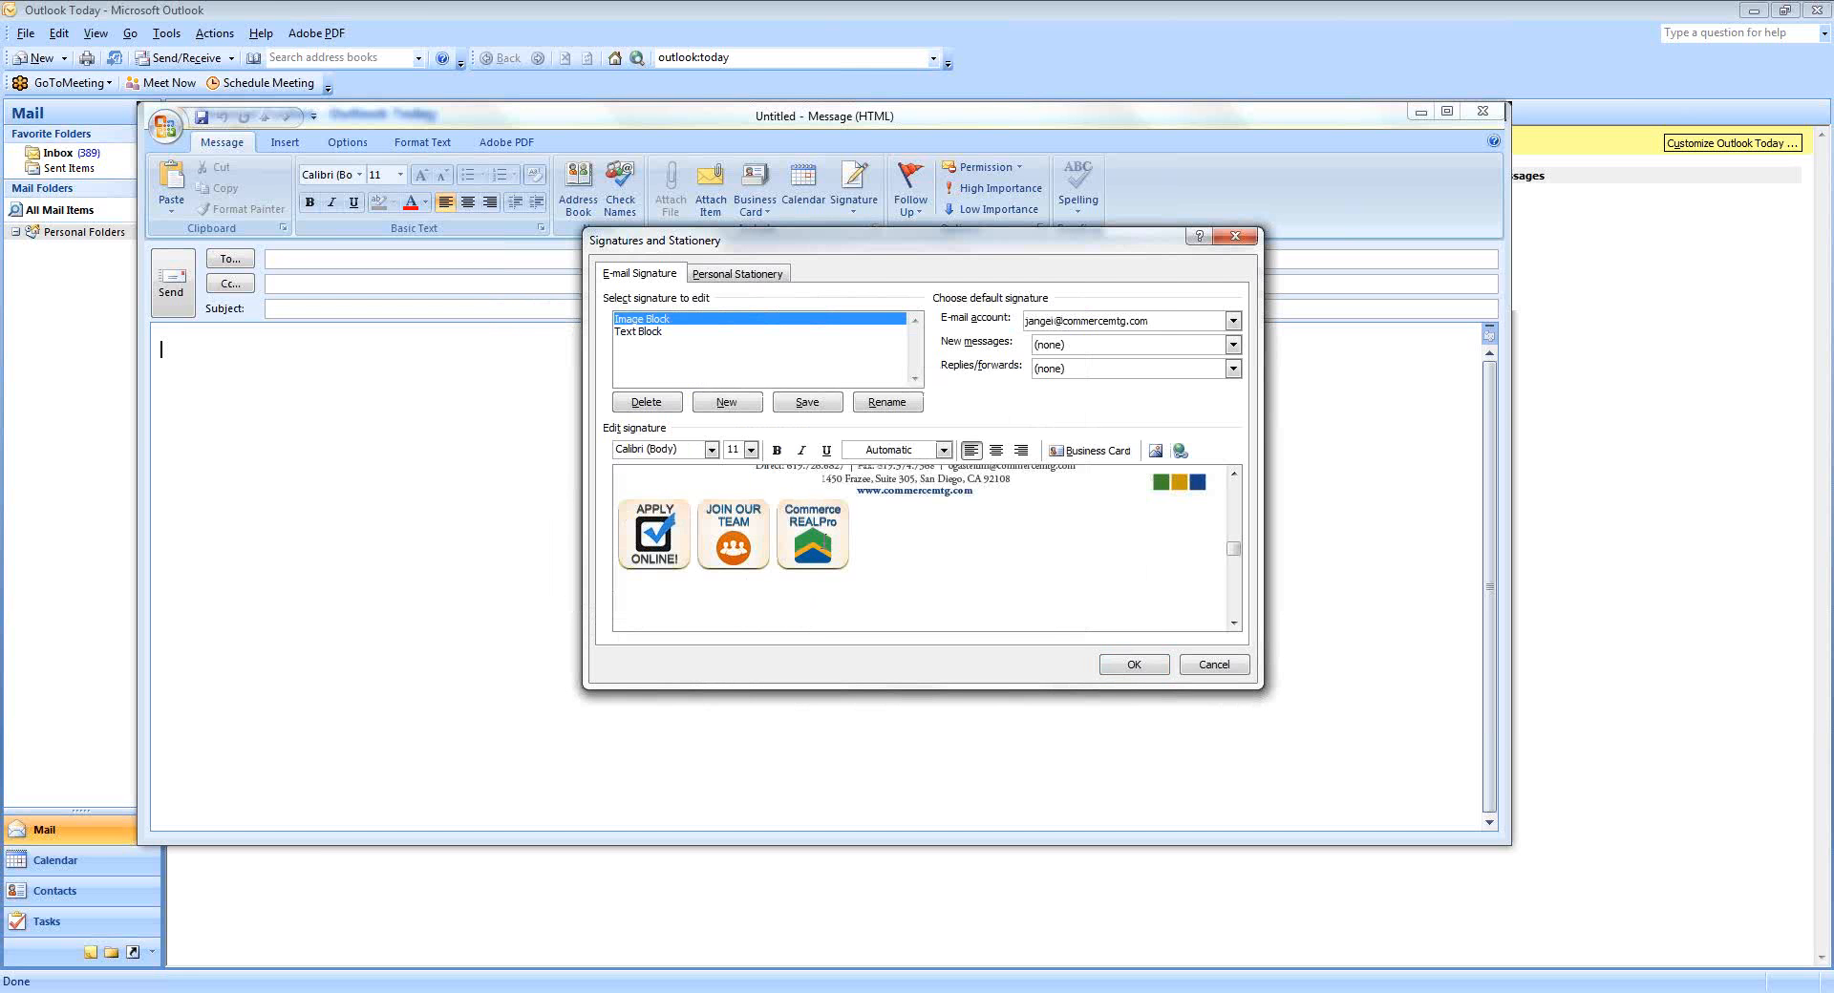
pyautogui.click(823, 549)
pyautogui.hotkey('alt', 'Tab')
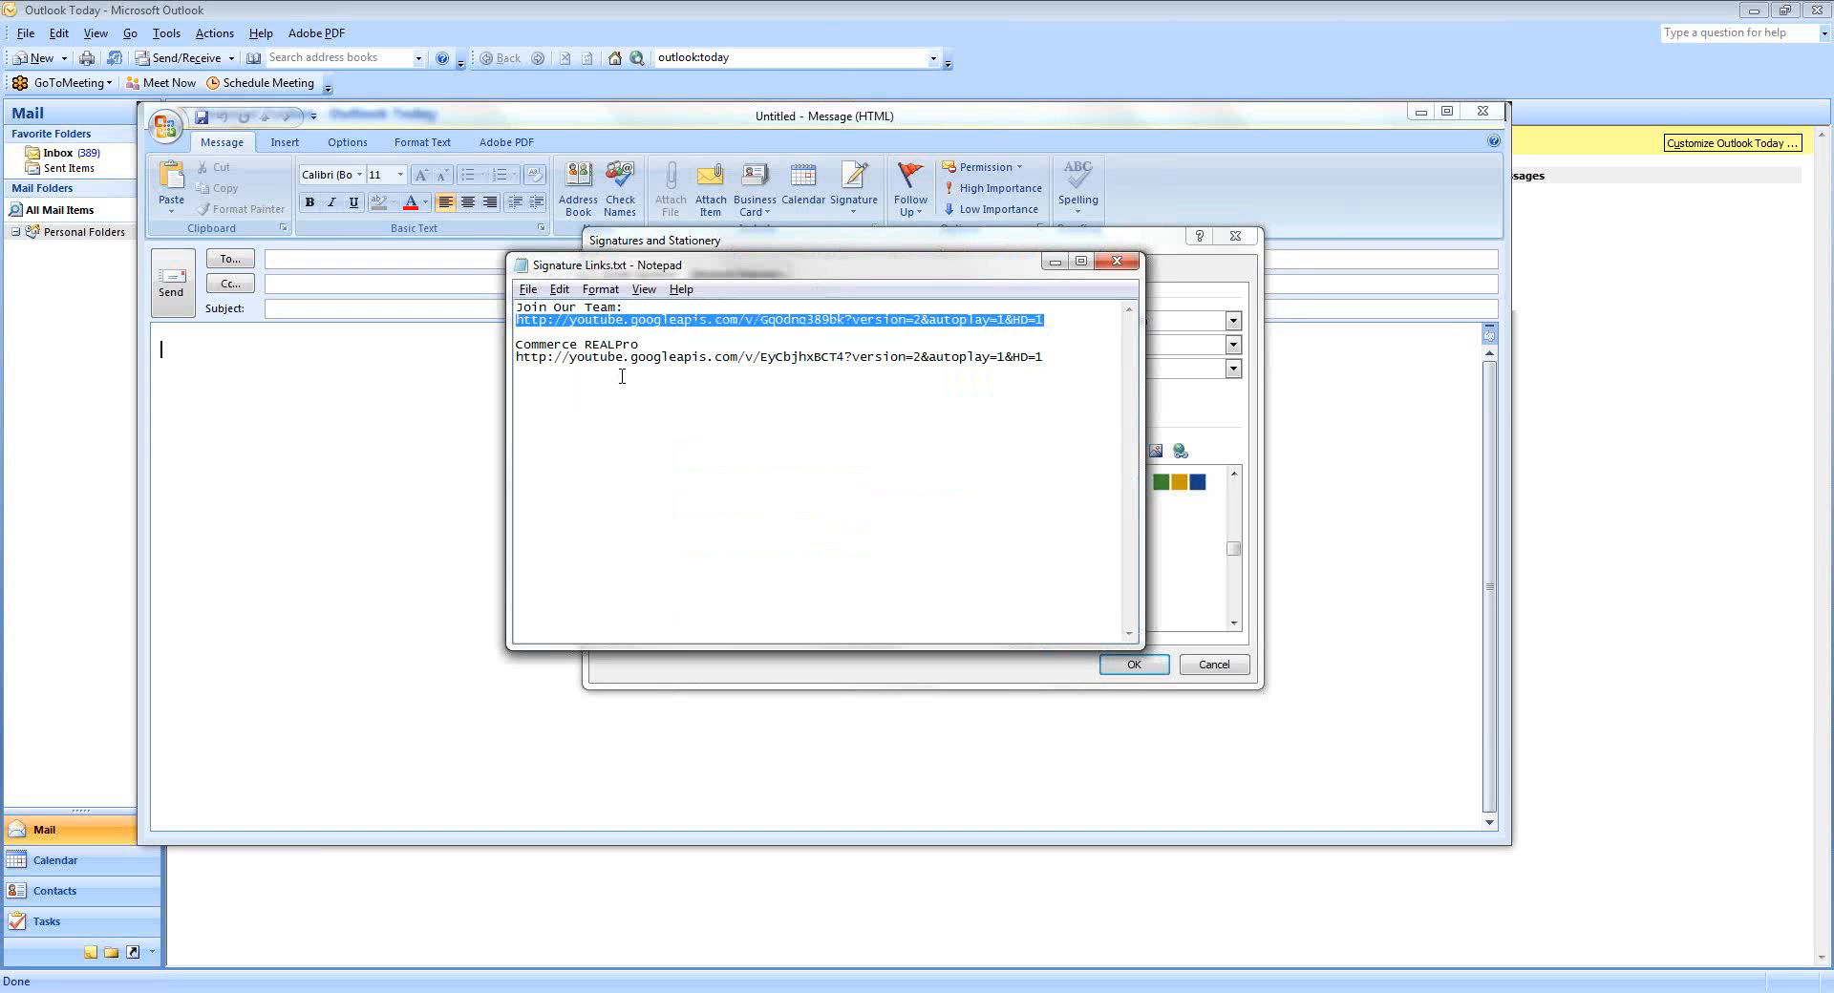
# Copy the Commerce REALPro YouTube URL from the second line of Signature Links.txt.
pyautogui.click(616, 357)
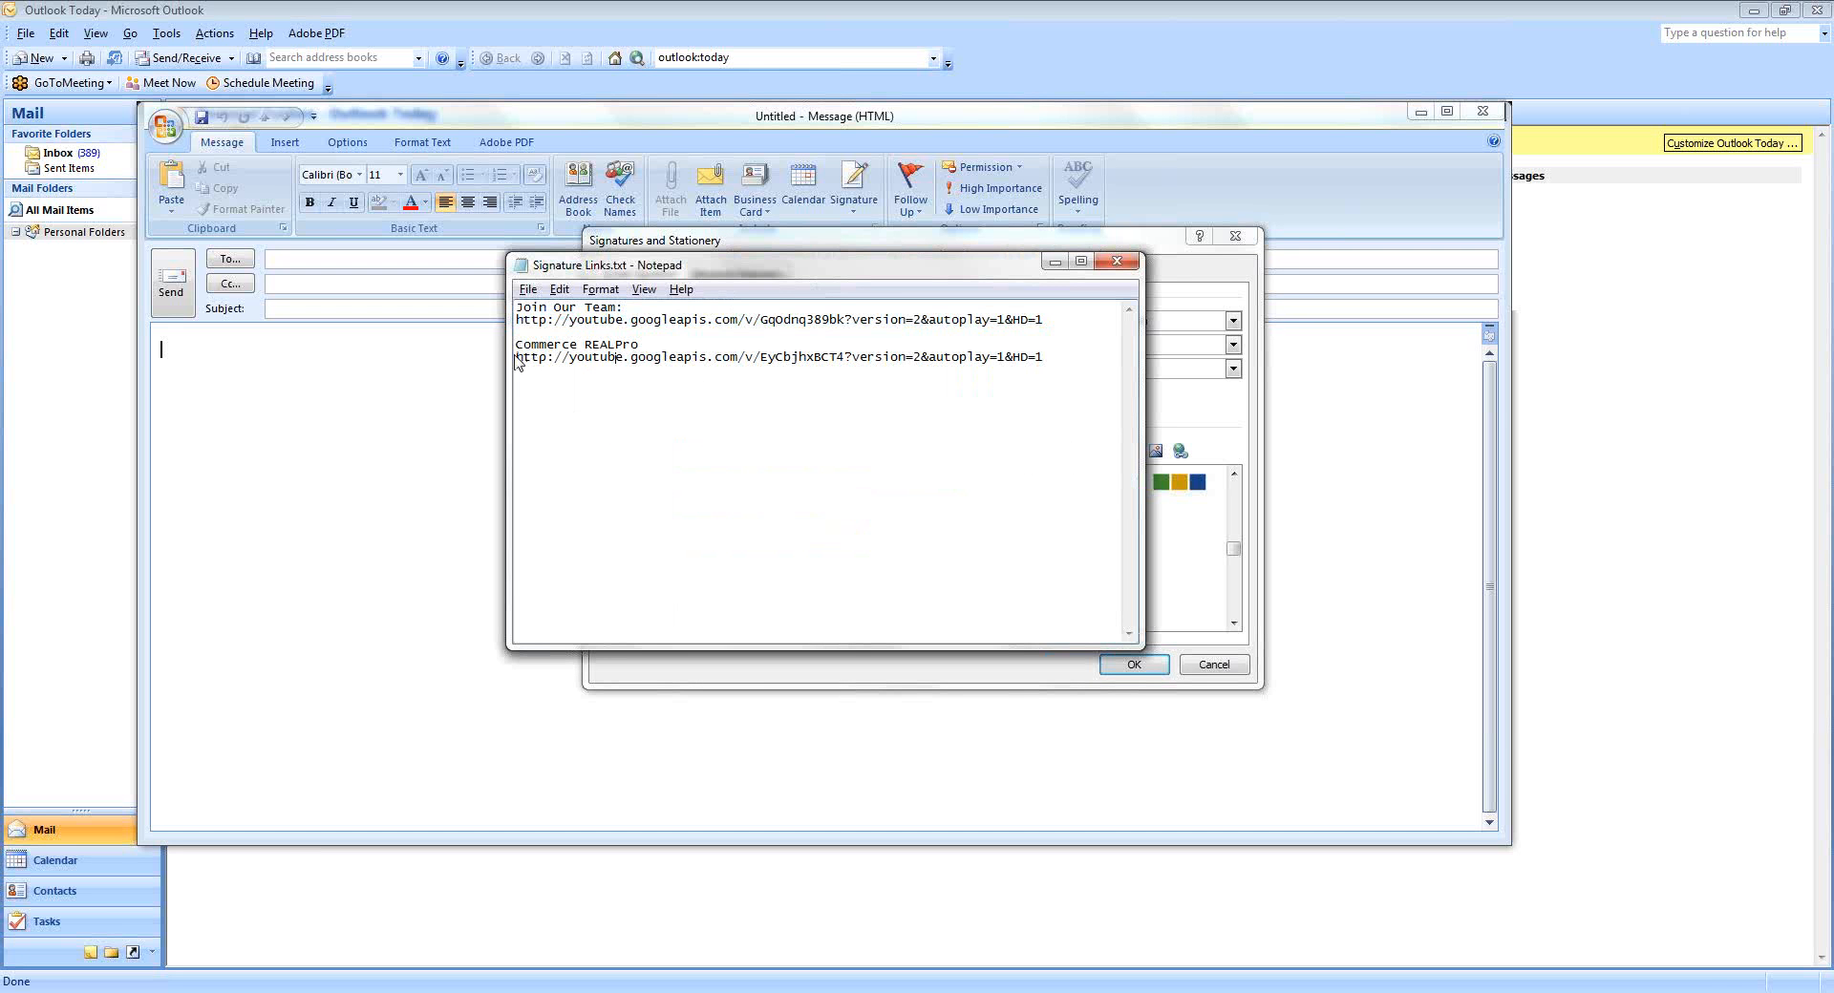
pyautogui.moveTo(535, 357); pyautogui.dragTo(1062, 356)
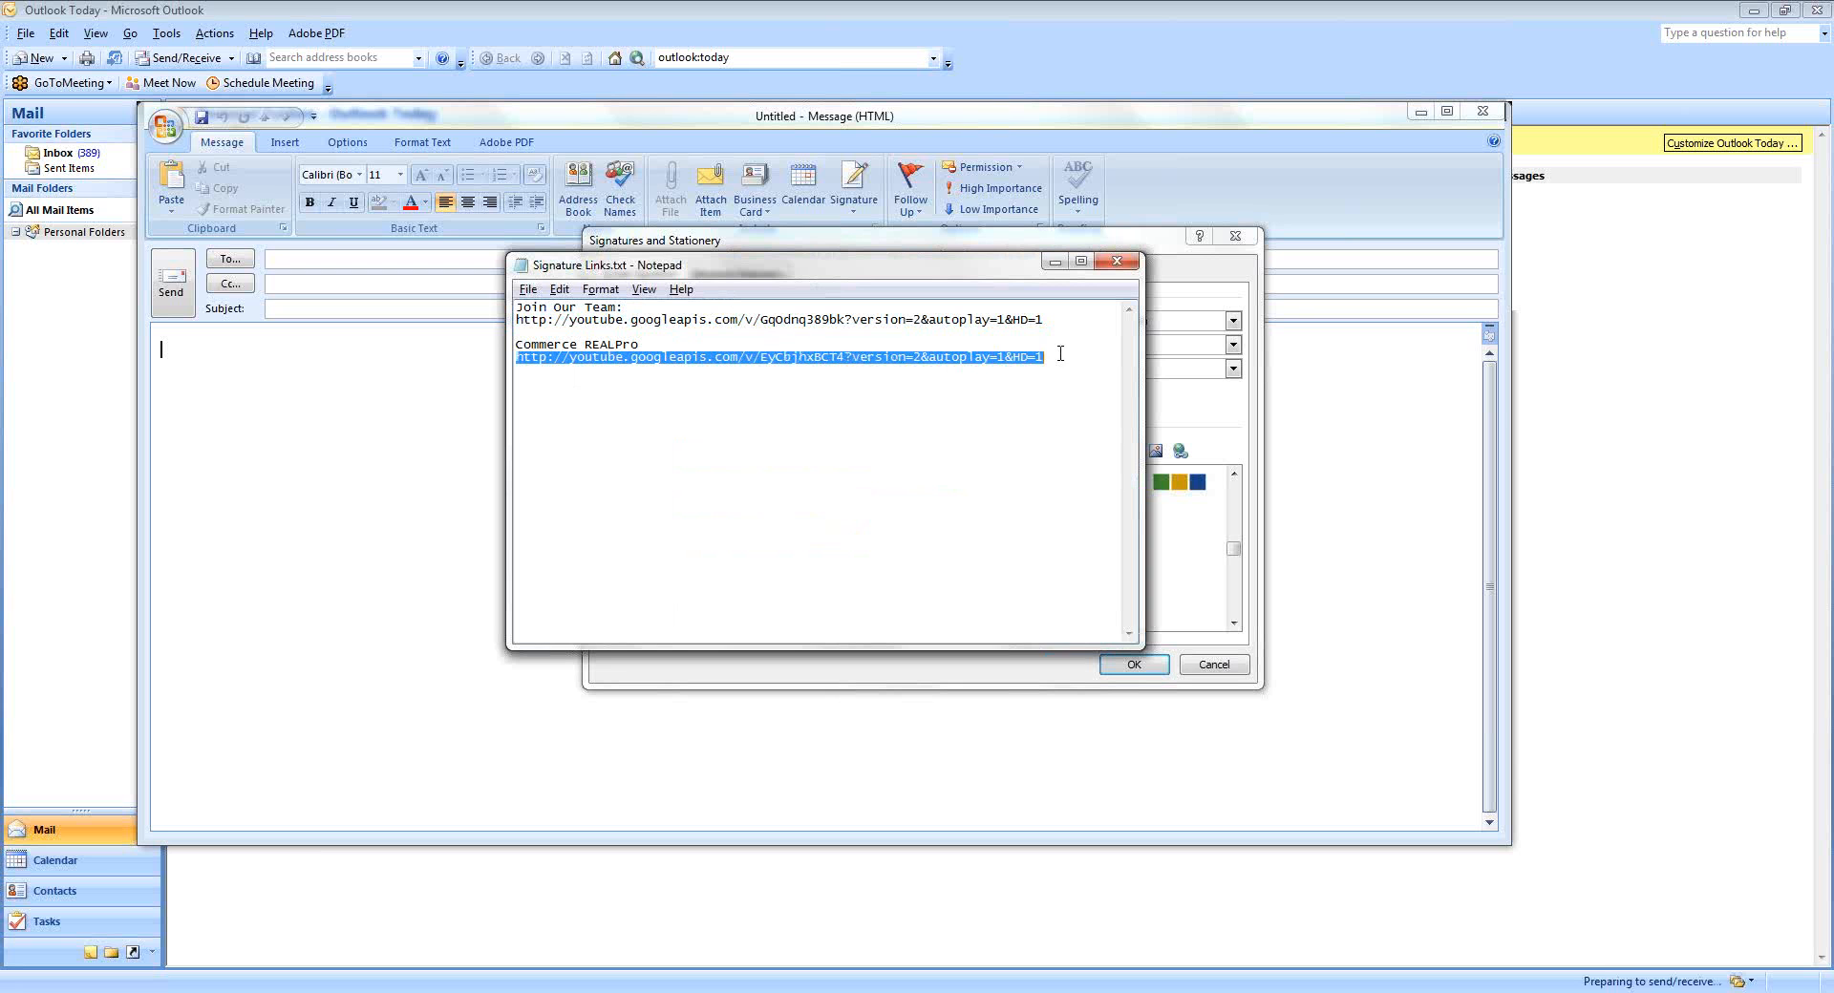
pyautogui.rightClick(792, 359)
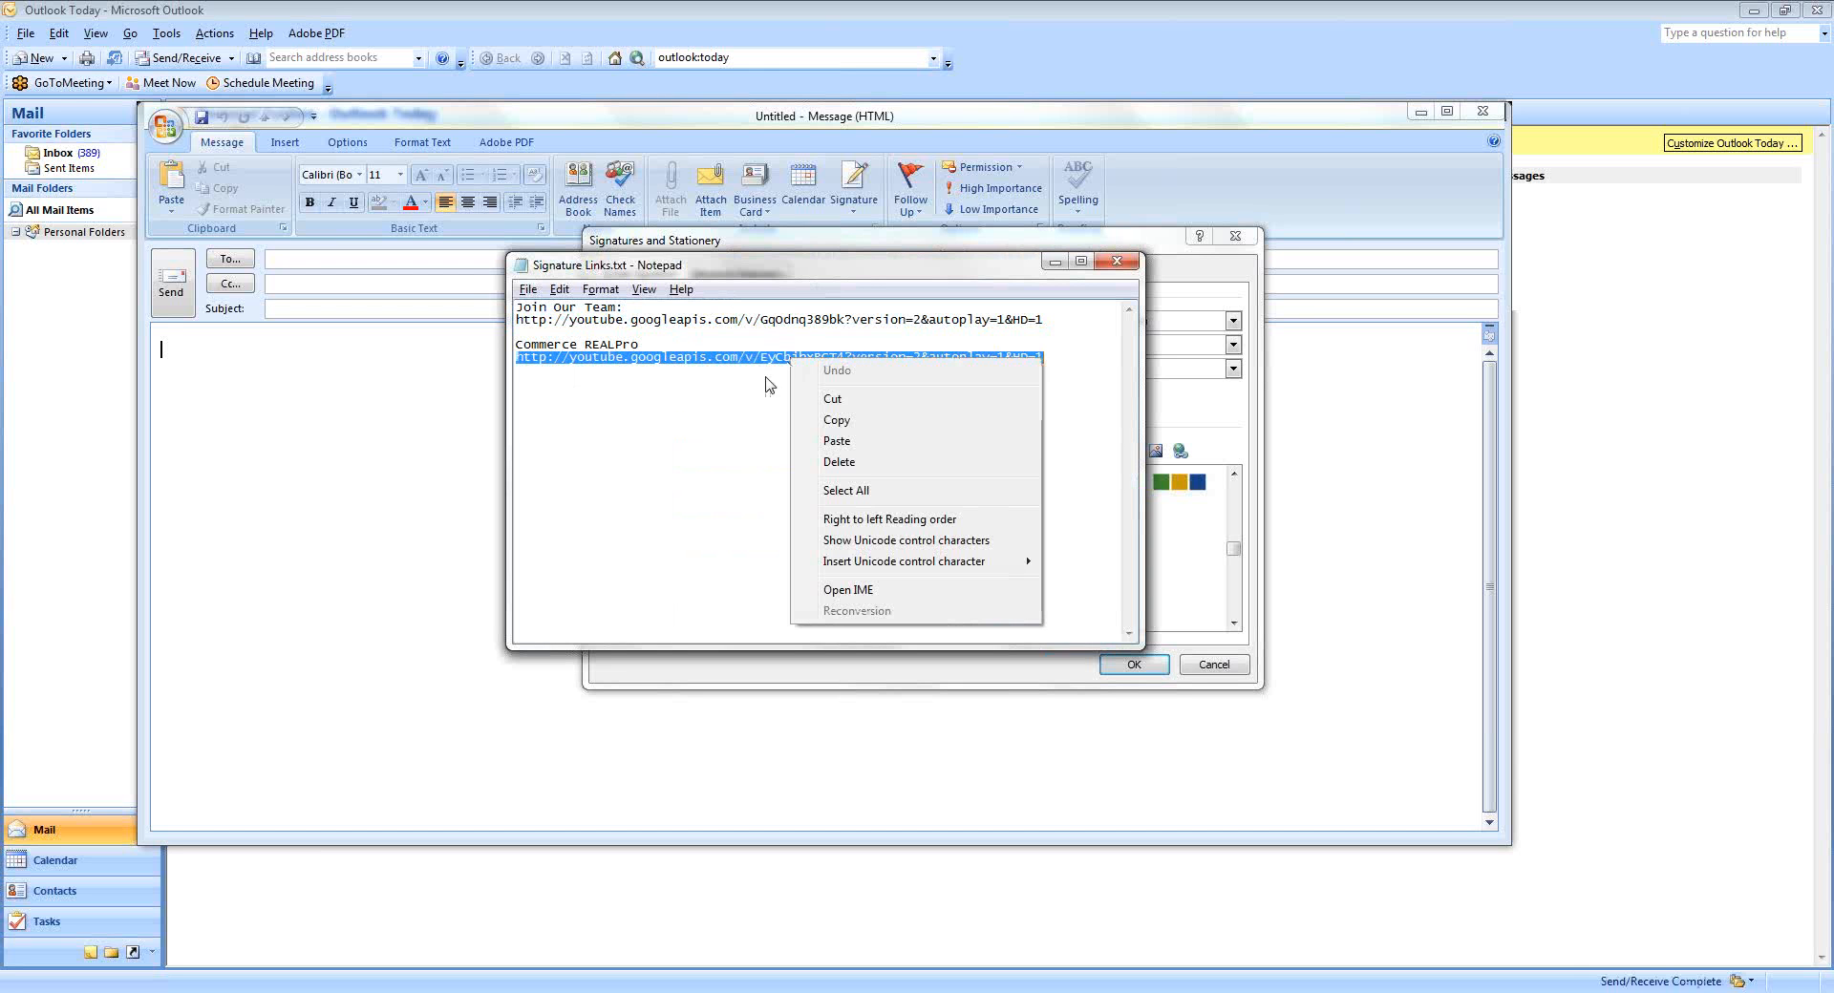
pyautogui.click(835, 421)
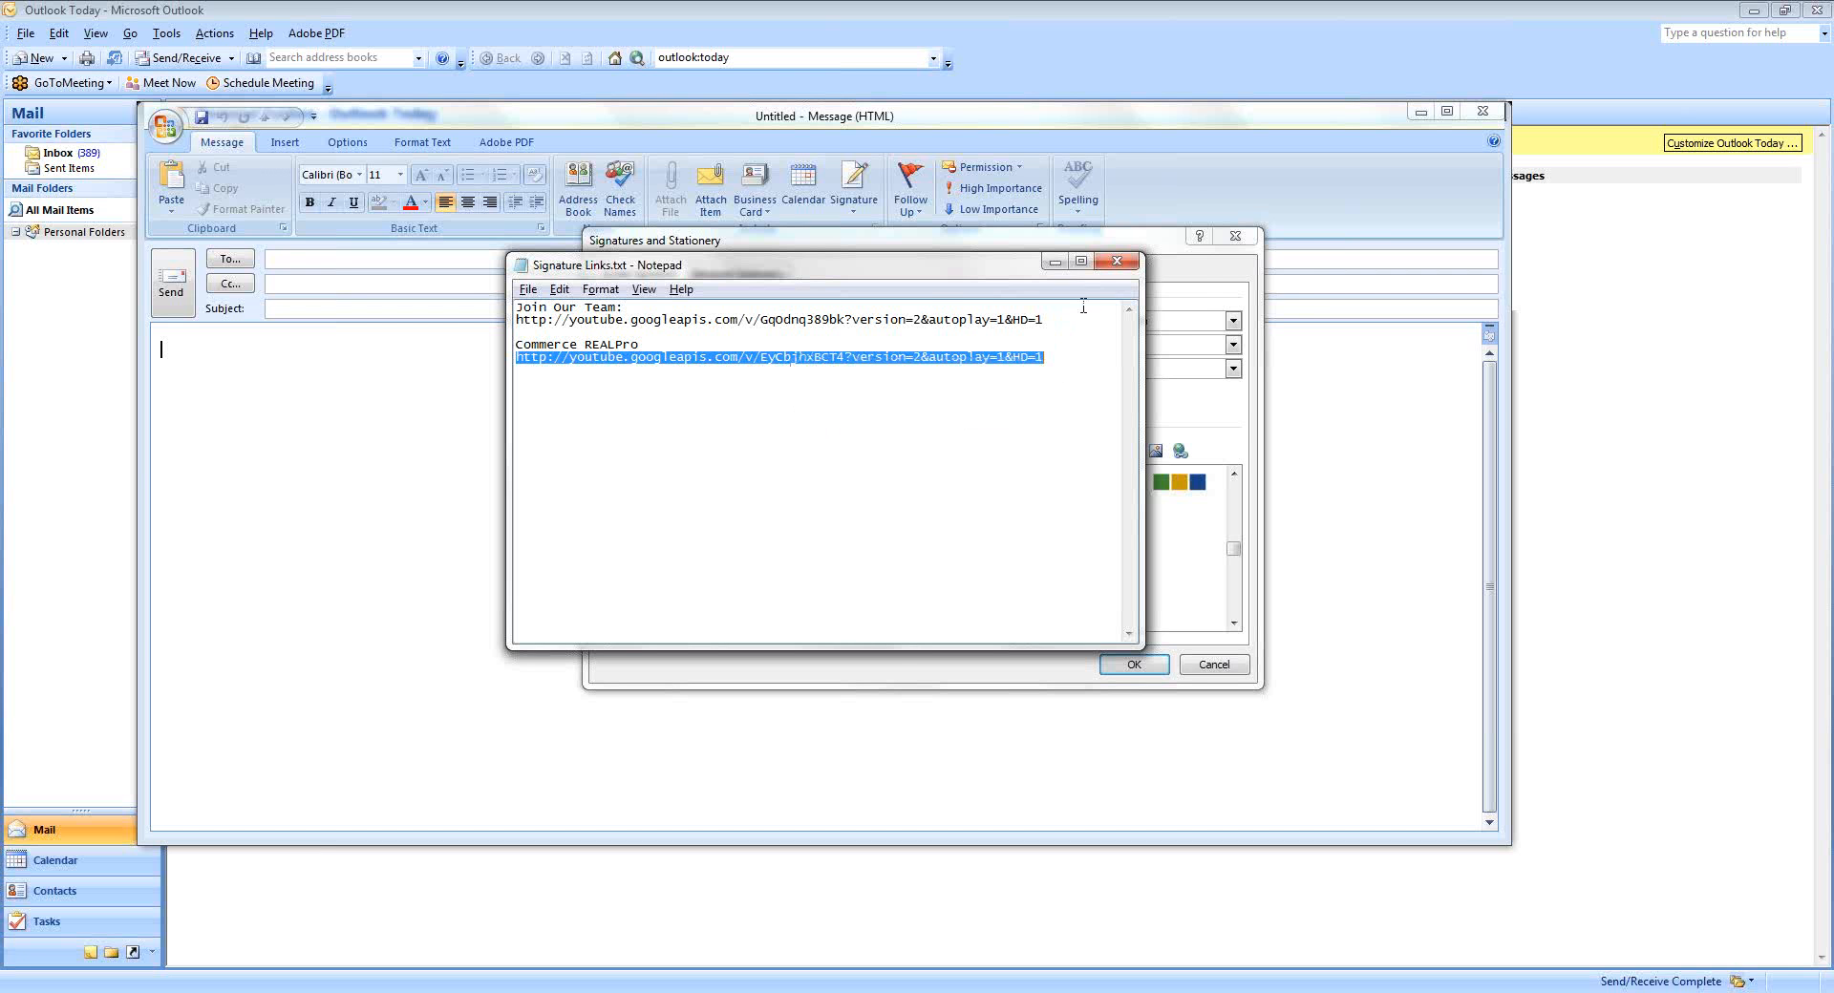
pyautogui.click(1197, 290)
pyautogui.click(831, 535)
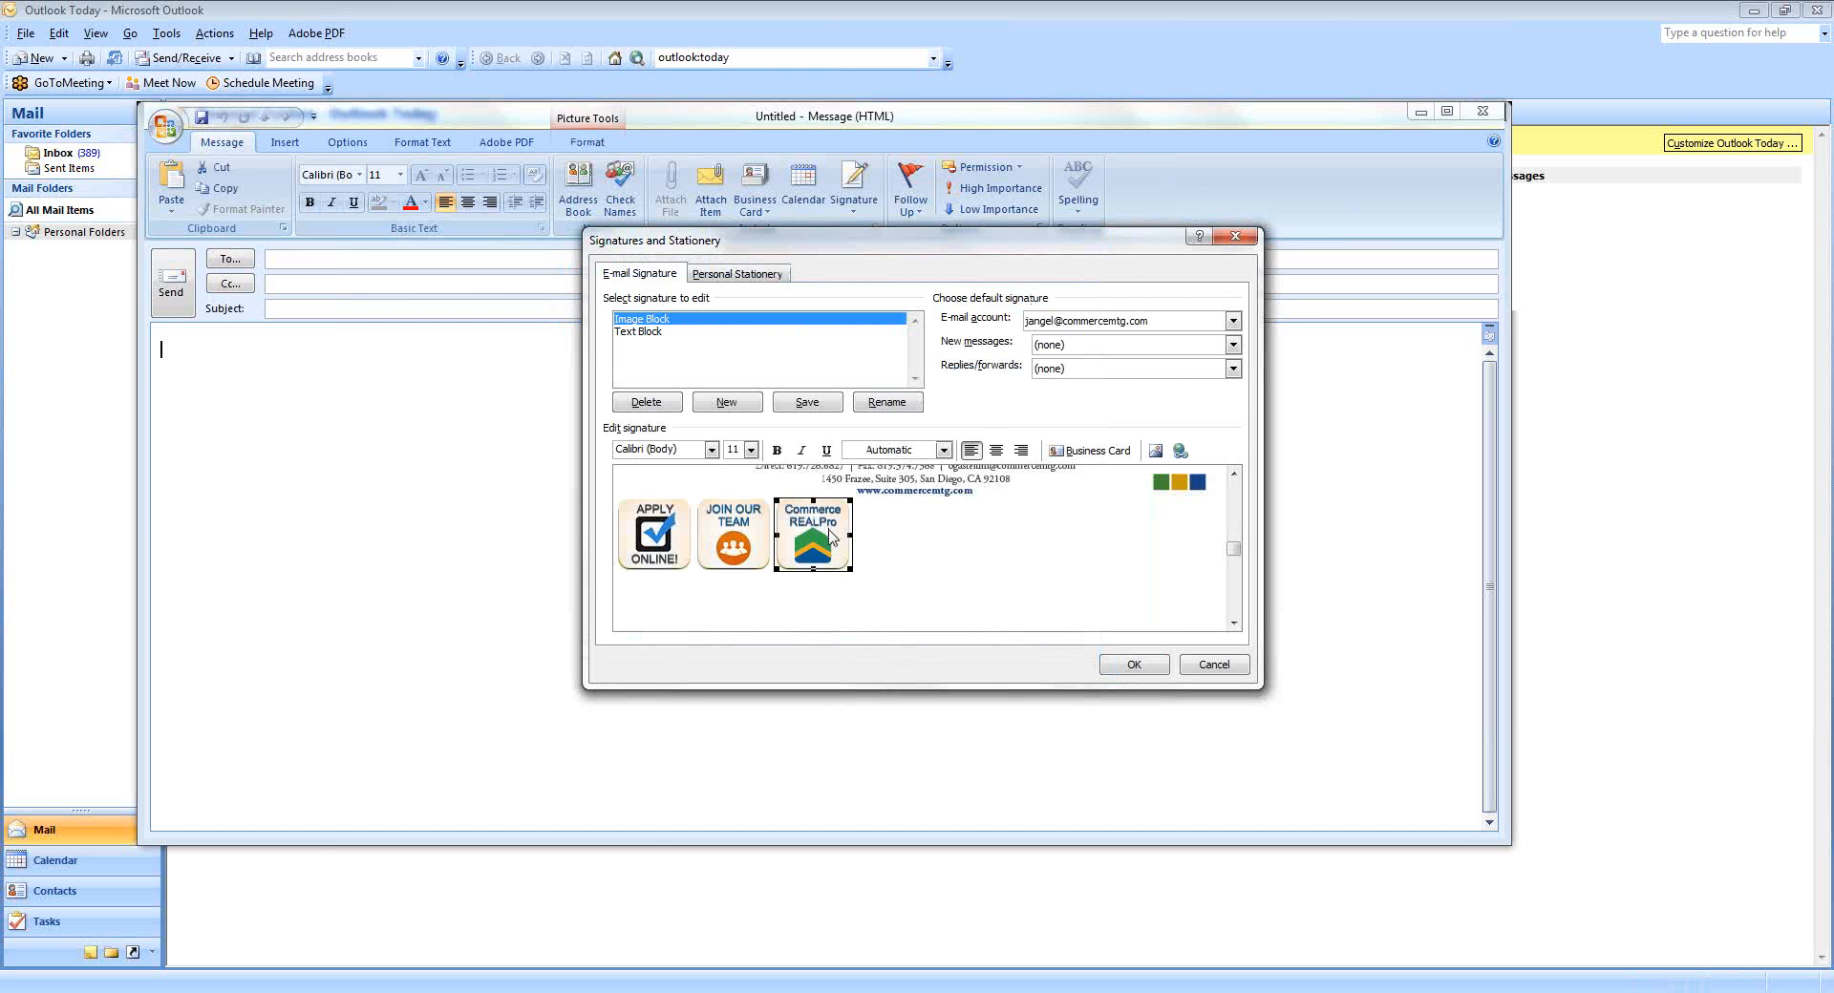
# Hyperlink the Commerce REALPro icon to its YouTube URL and save the Image Block signature.
pyautogui.click(1181, 451)
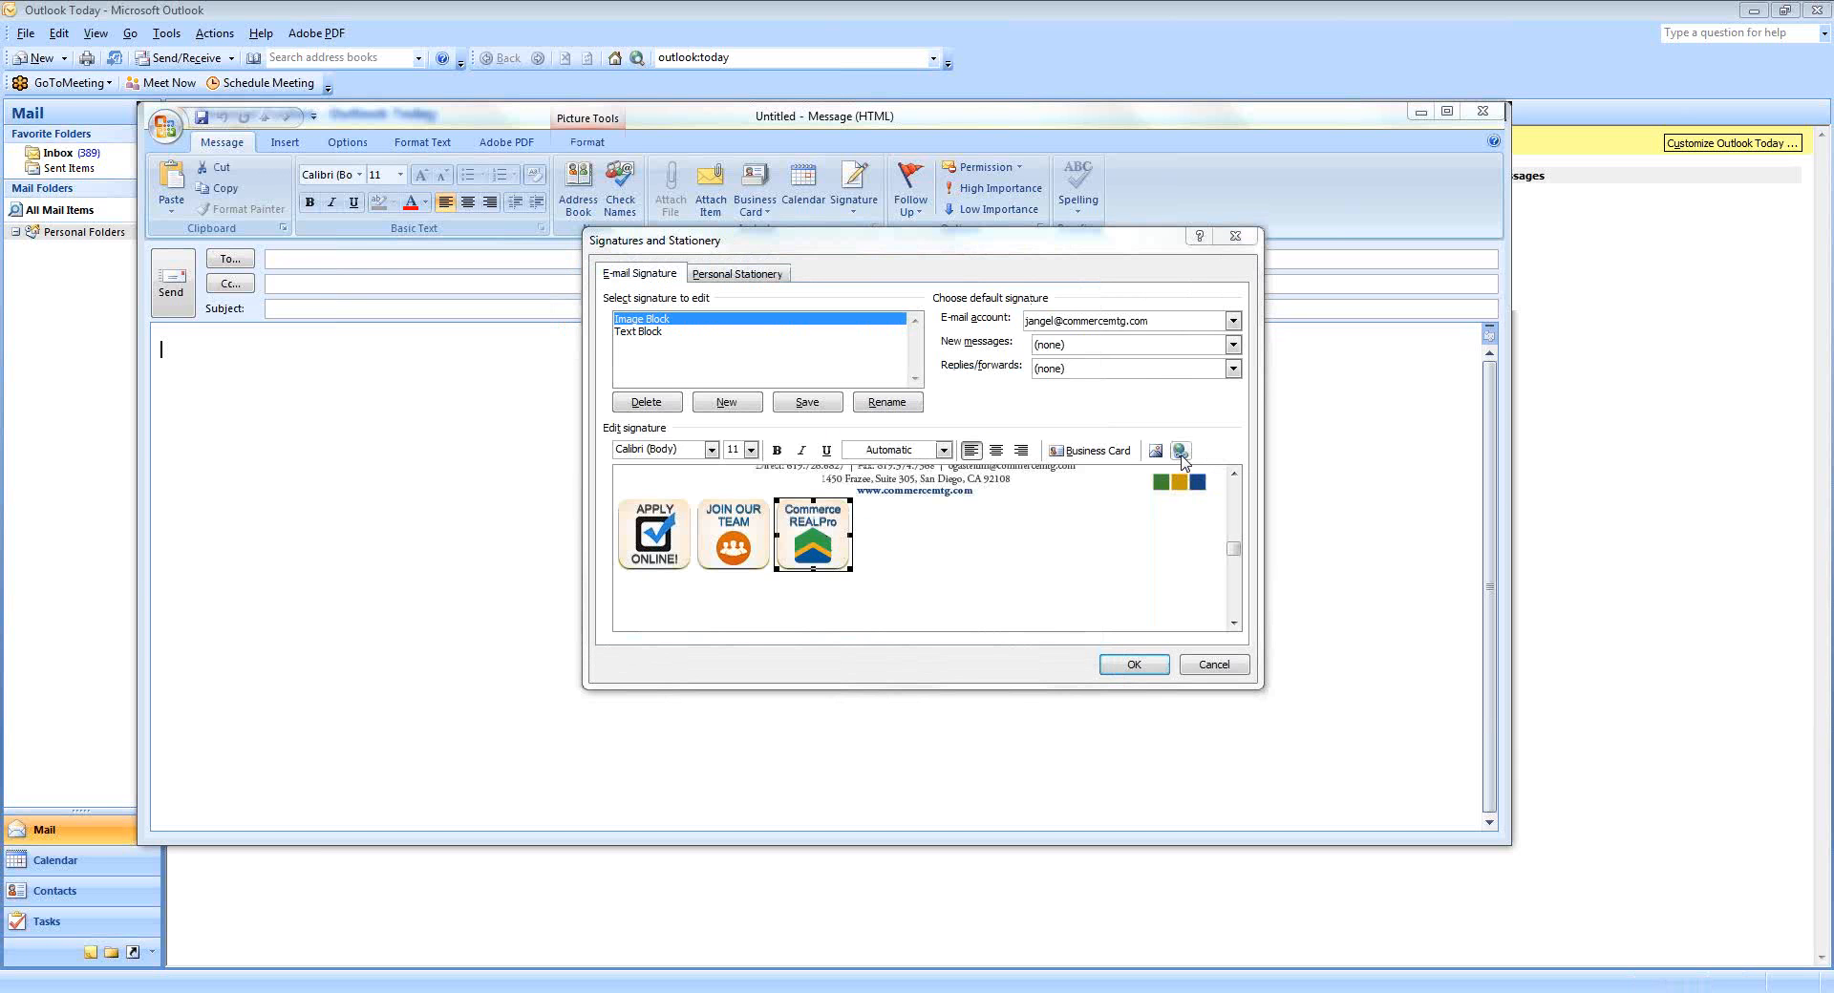
pyautogui.rightClick(723, 562)
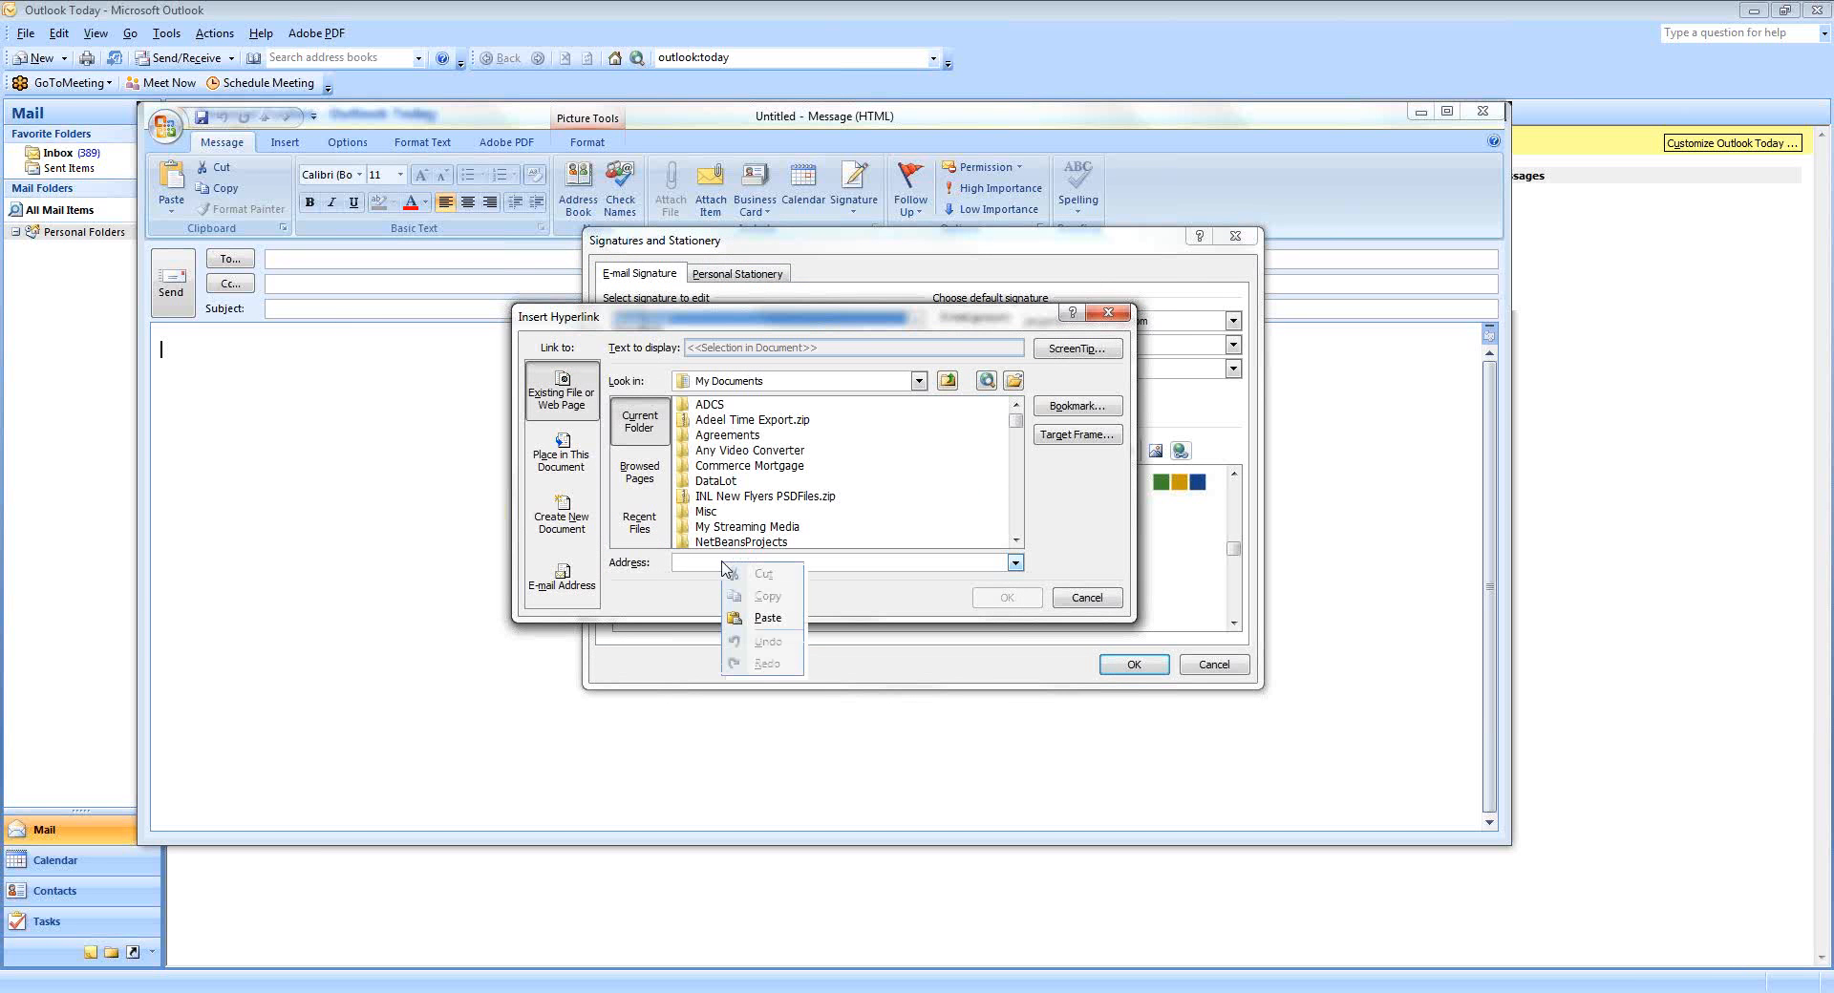
pyautogui.click(765, 623)
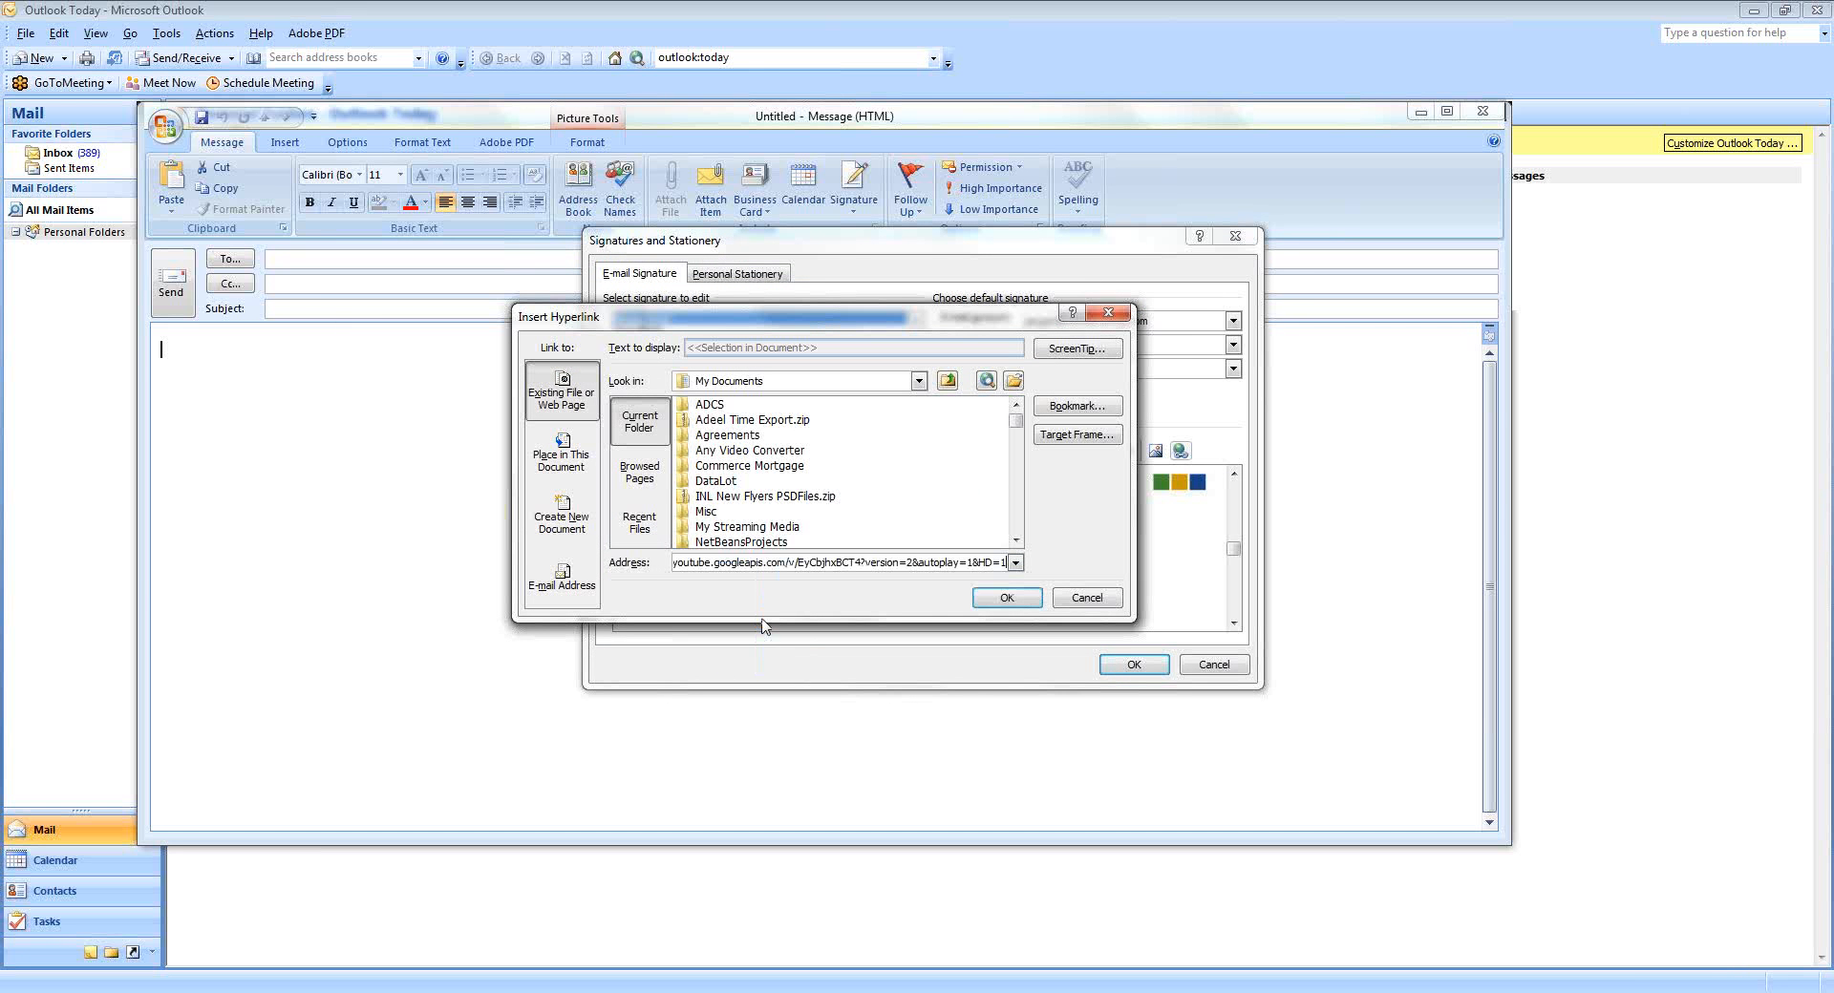
pyautogui.click(1007, 597)
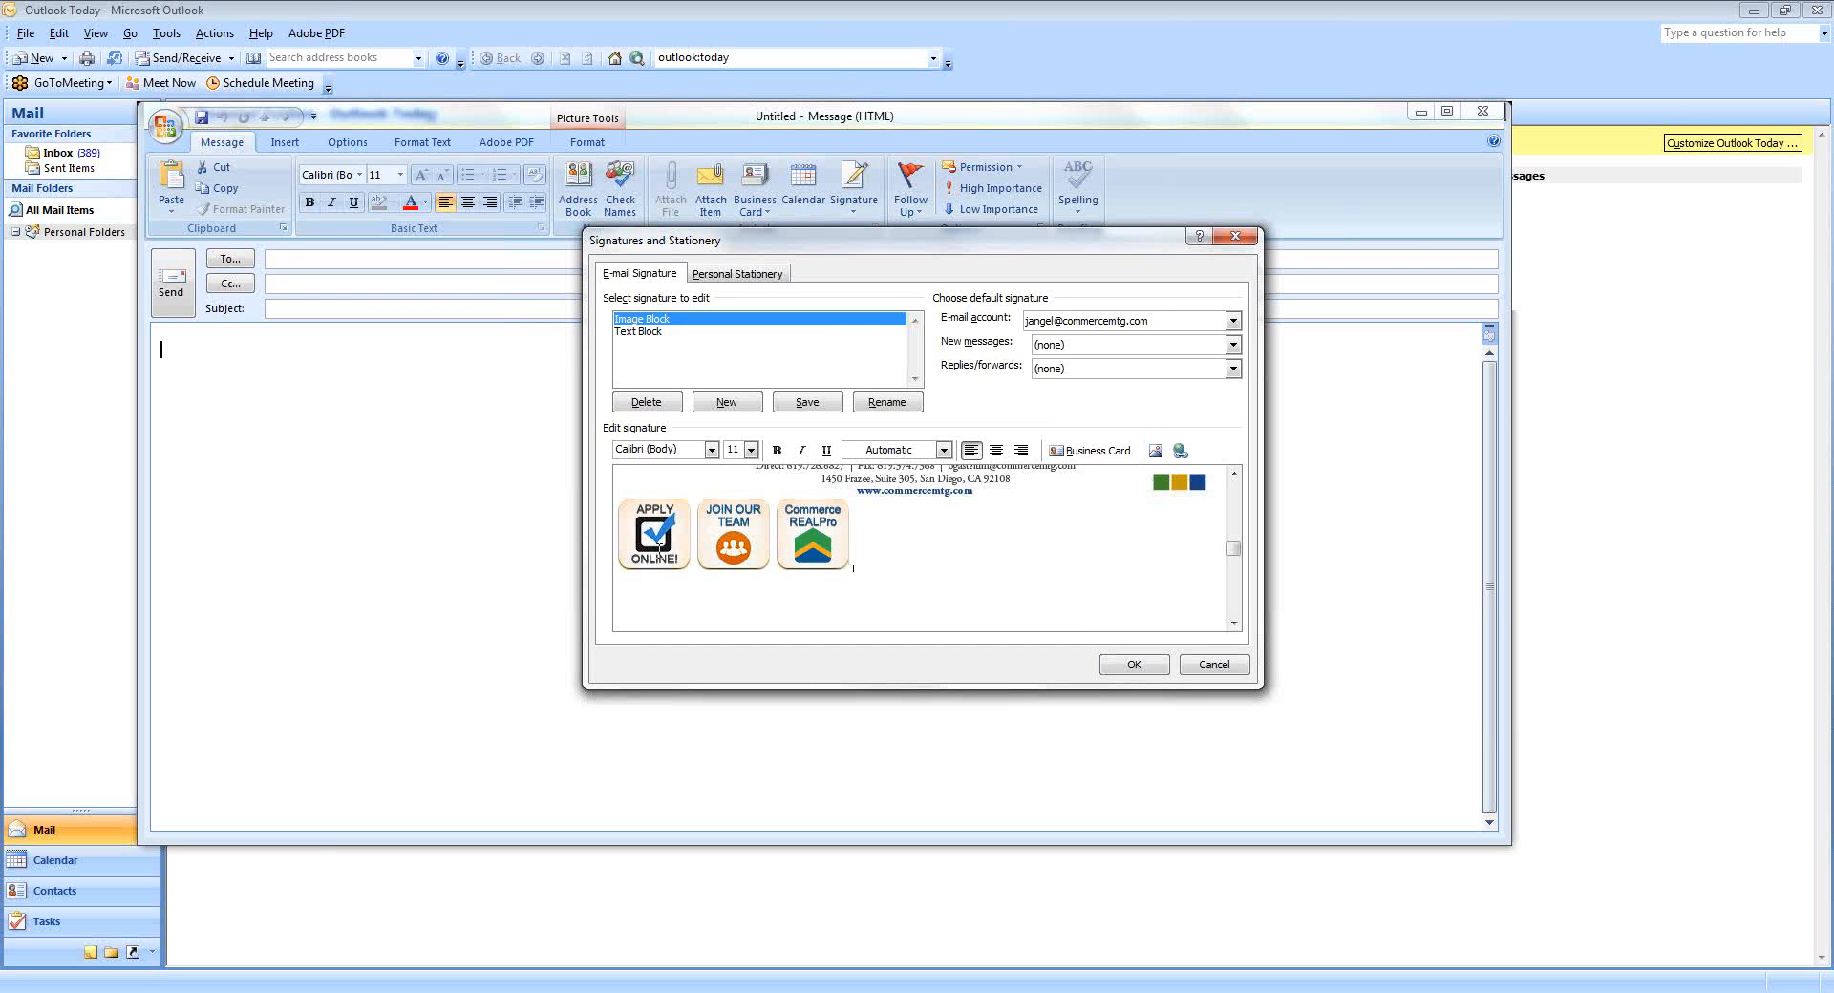
pyautogui.click(801, 402)
pyautogui.click(655, 331)
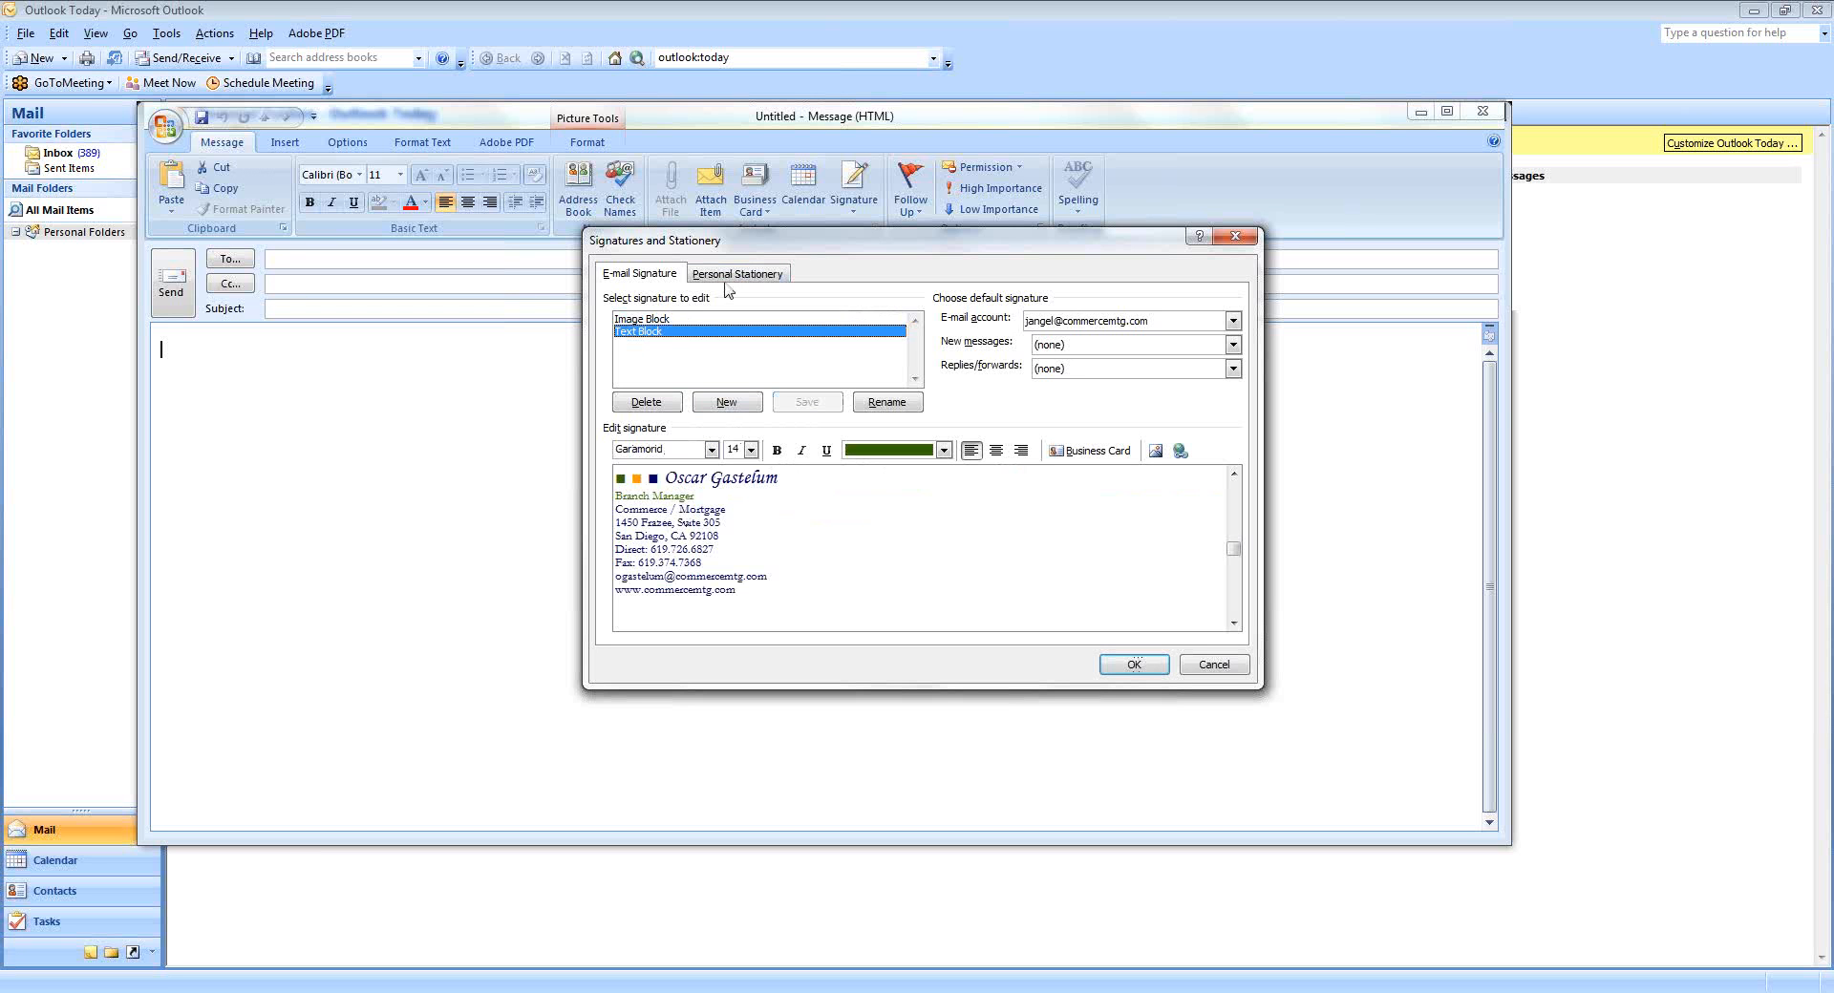
# Reload the Image Block signature and select its APPLY ONLINE! icon.
pyautogui.click(665, 320)
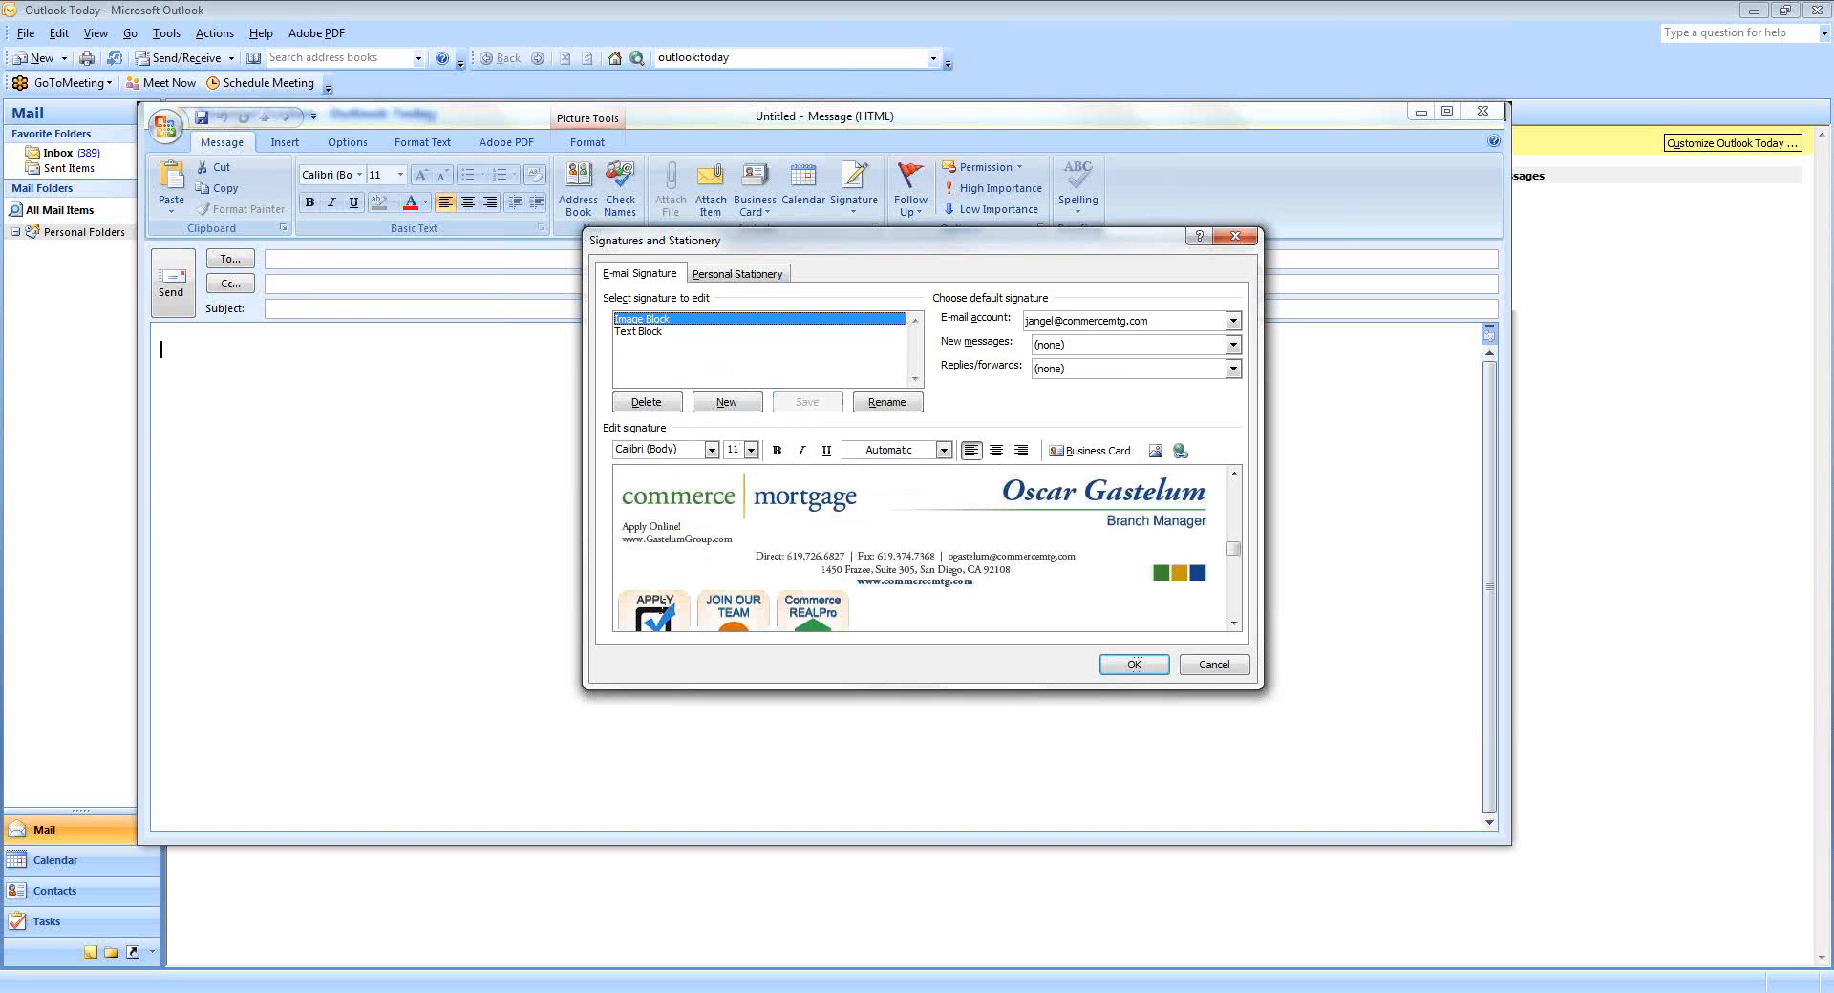
pyautogui.click(662, 601)
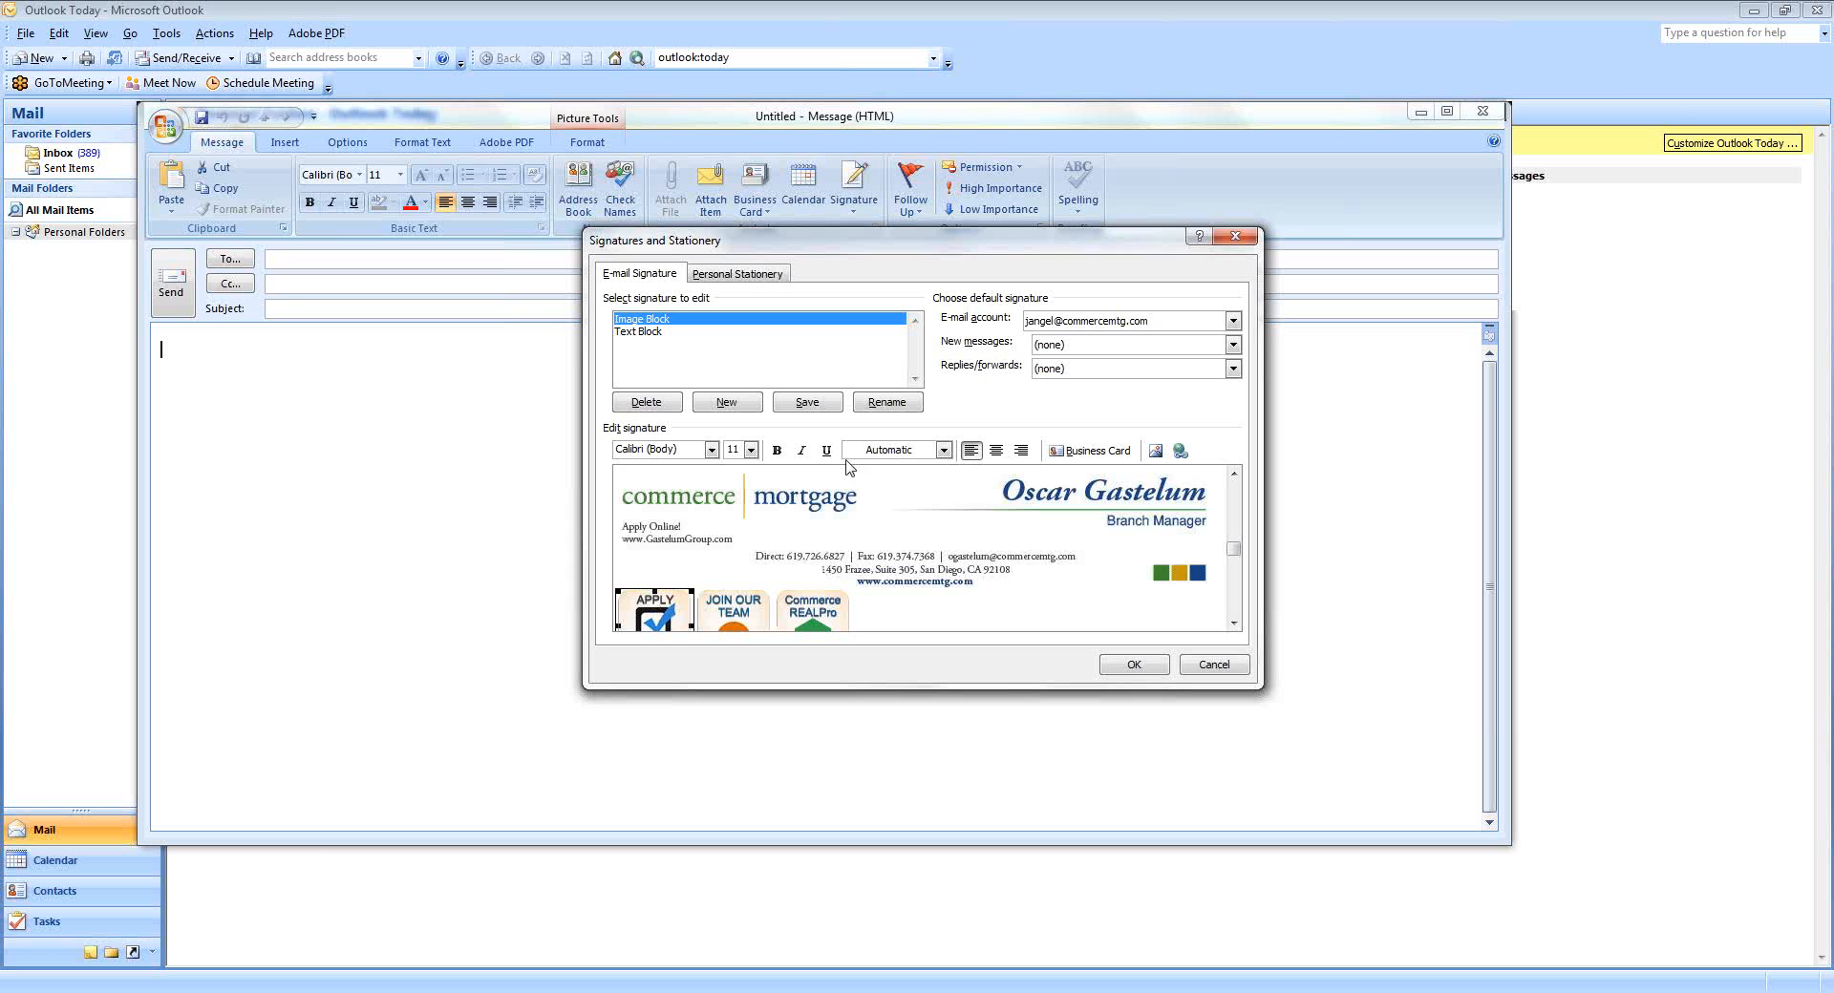
pyautogui.click(1613, 107)
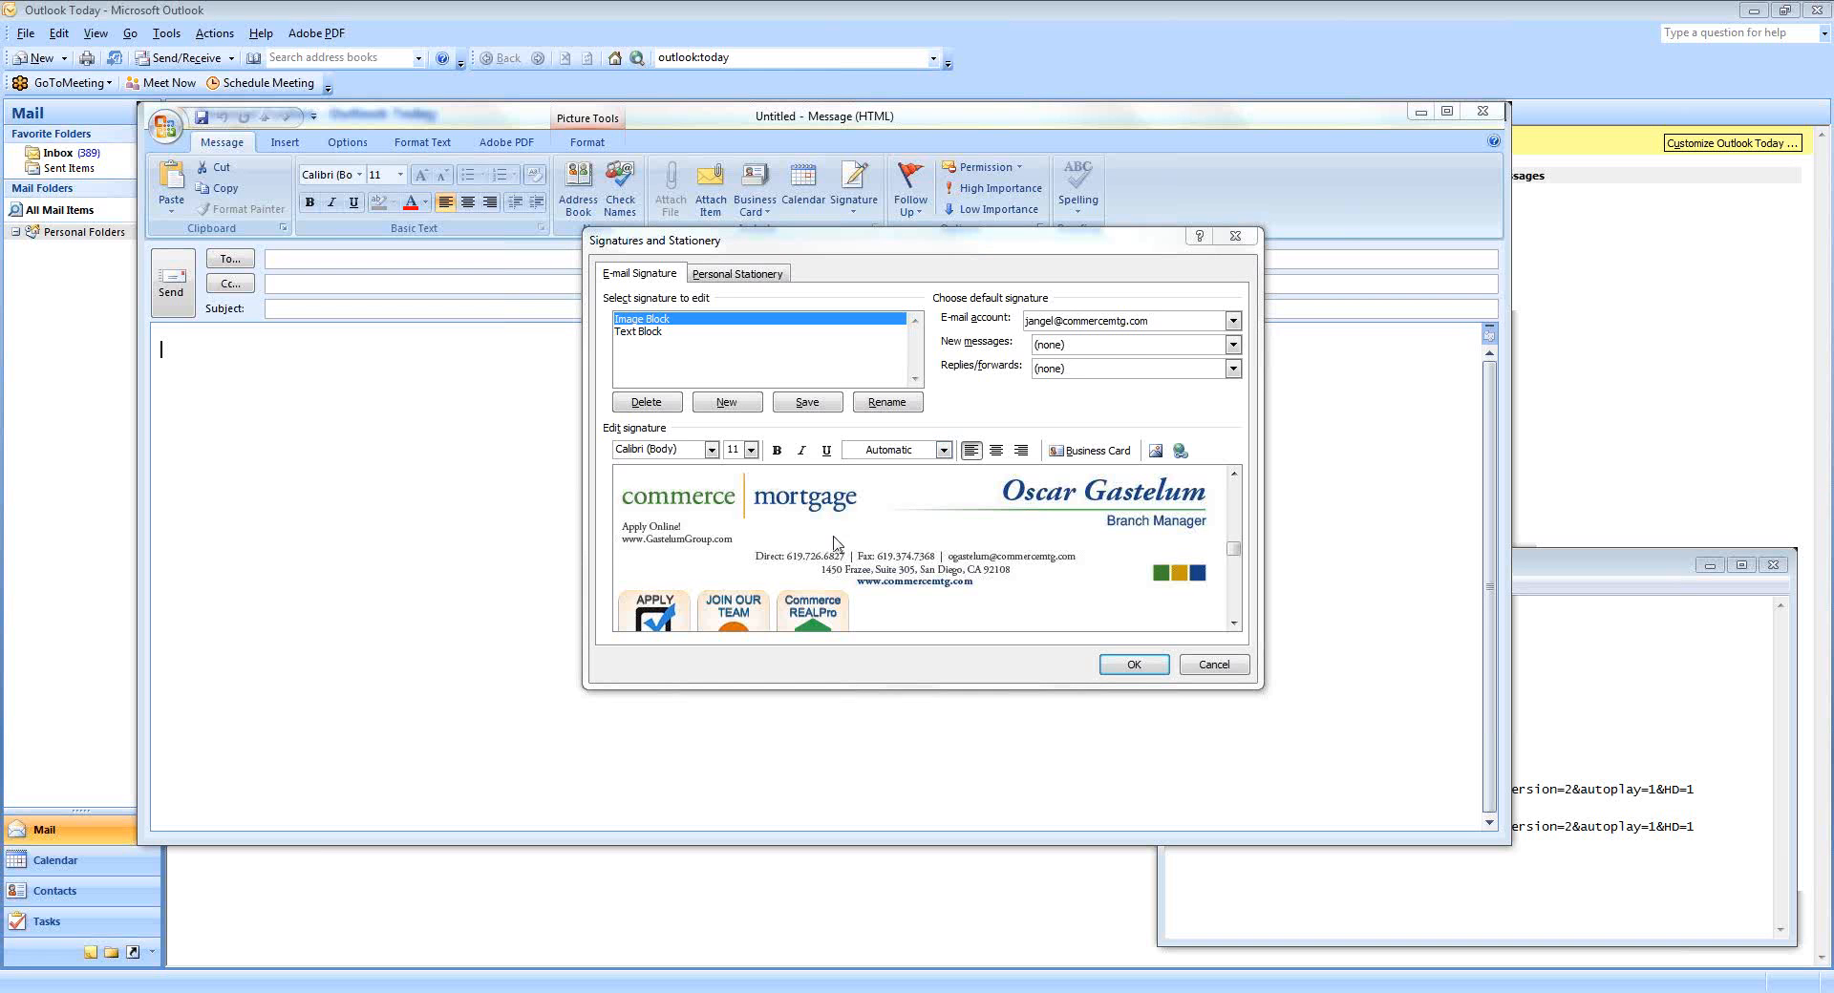
pyautogui.click(655, 625)
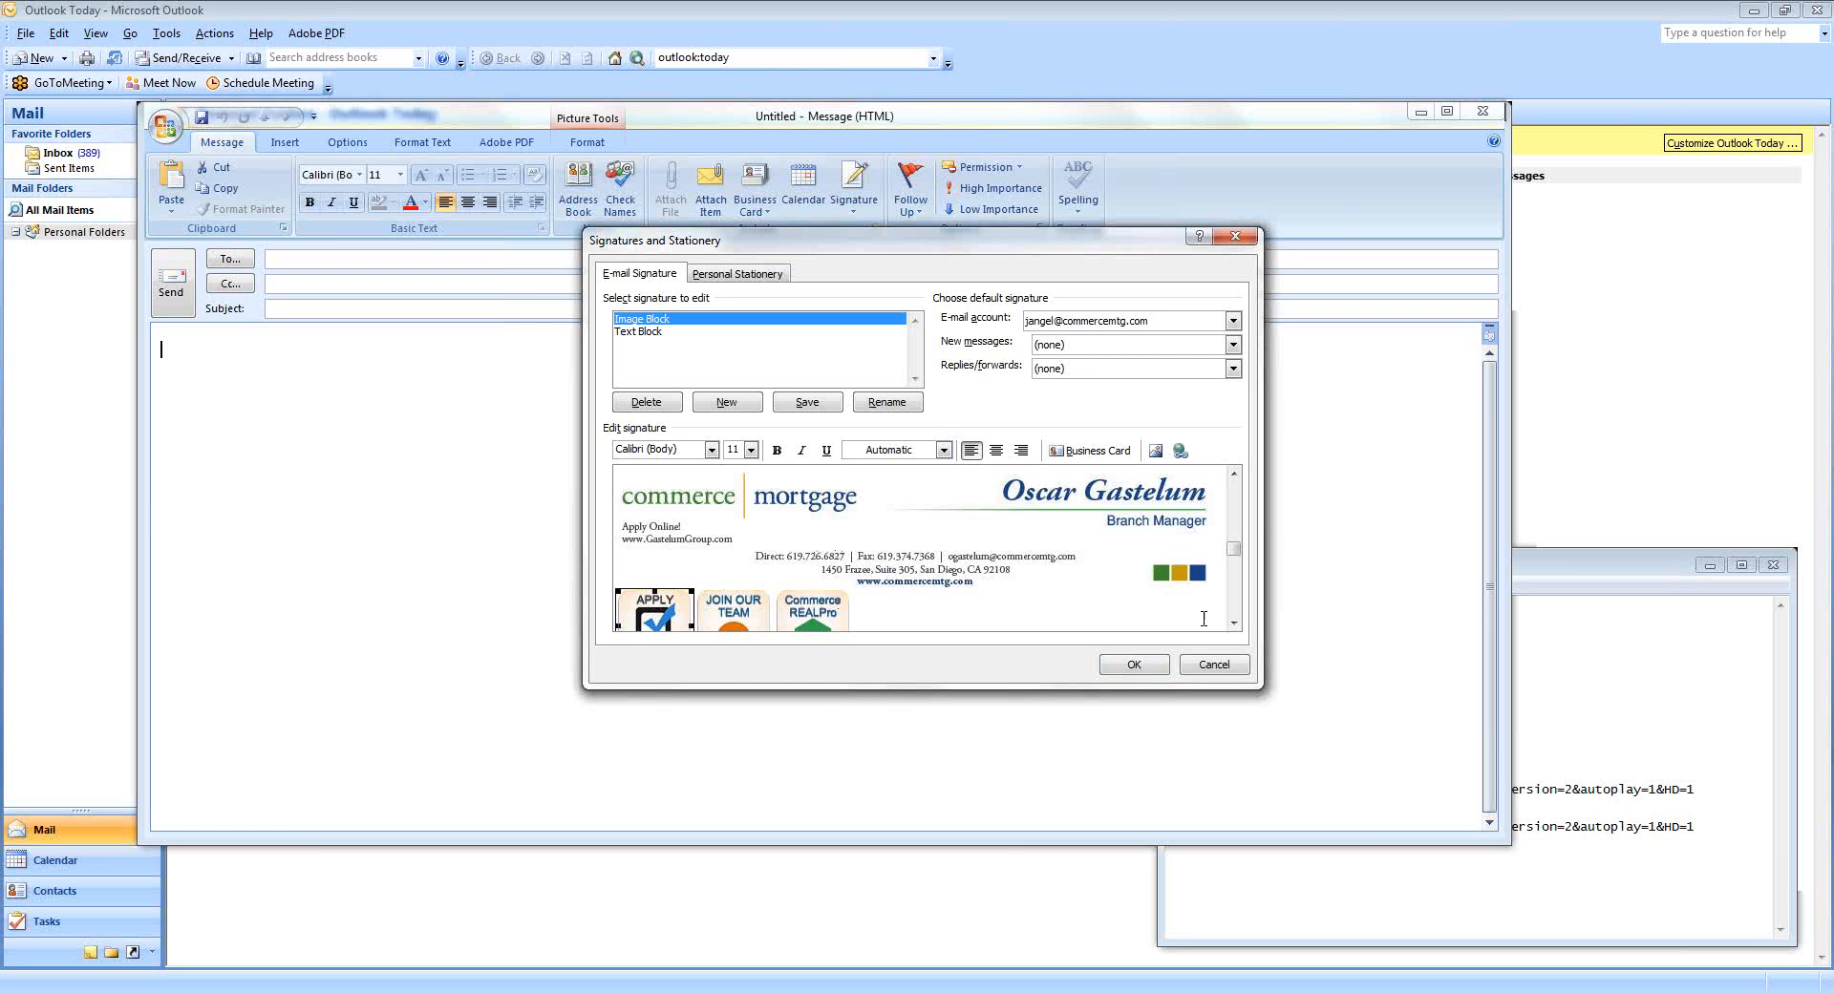
pyautogui.click(1233, 623)
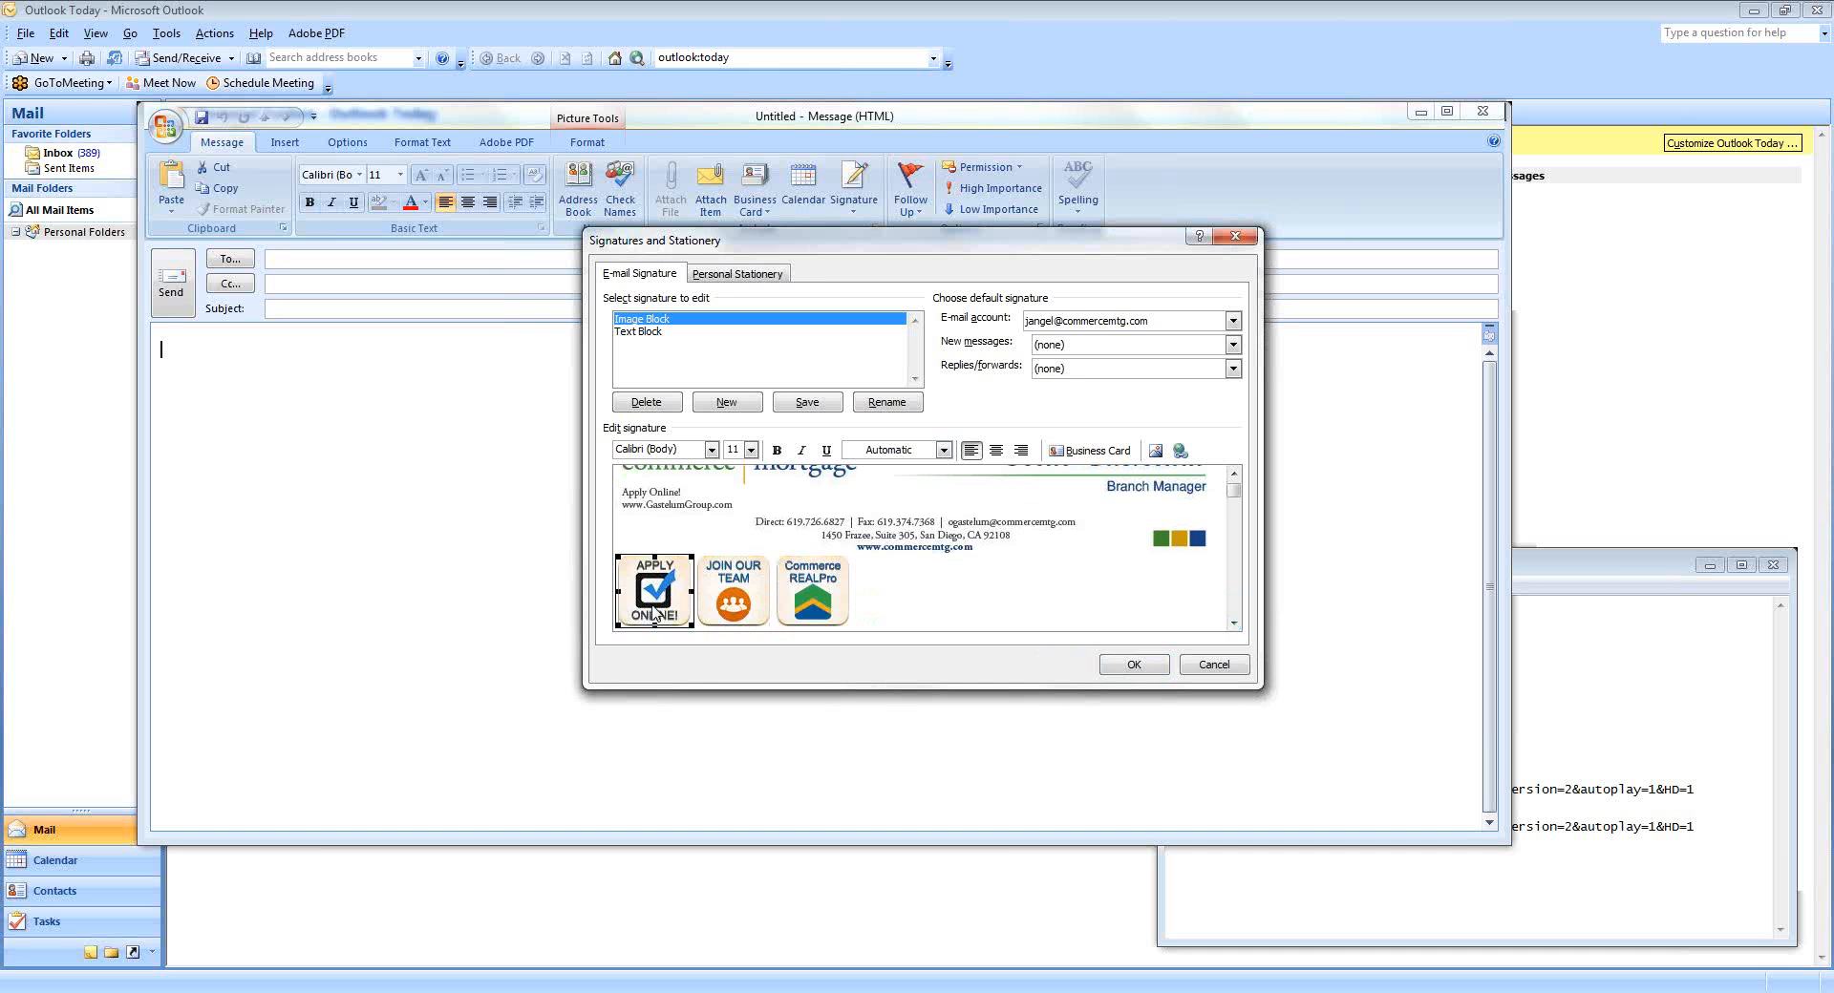
# Hyperlink the APPLY ONLINE! icon to the pasted loan-center application URL.
pyautogui.click(1181, 451)
pyautogui.rightClick(737, 564)
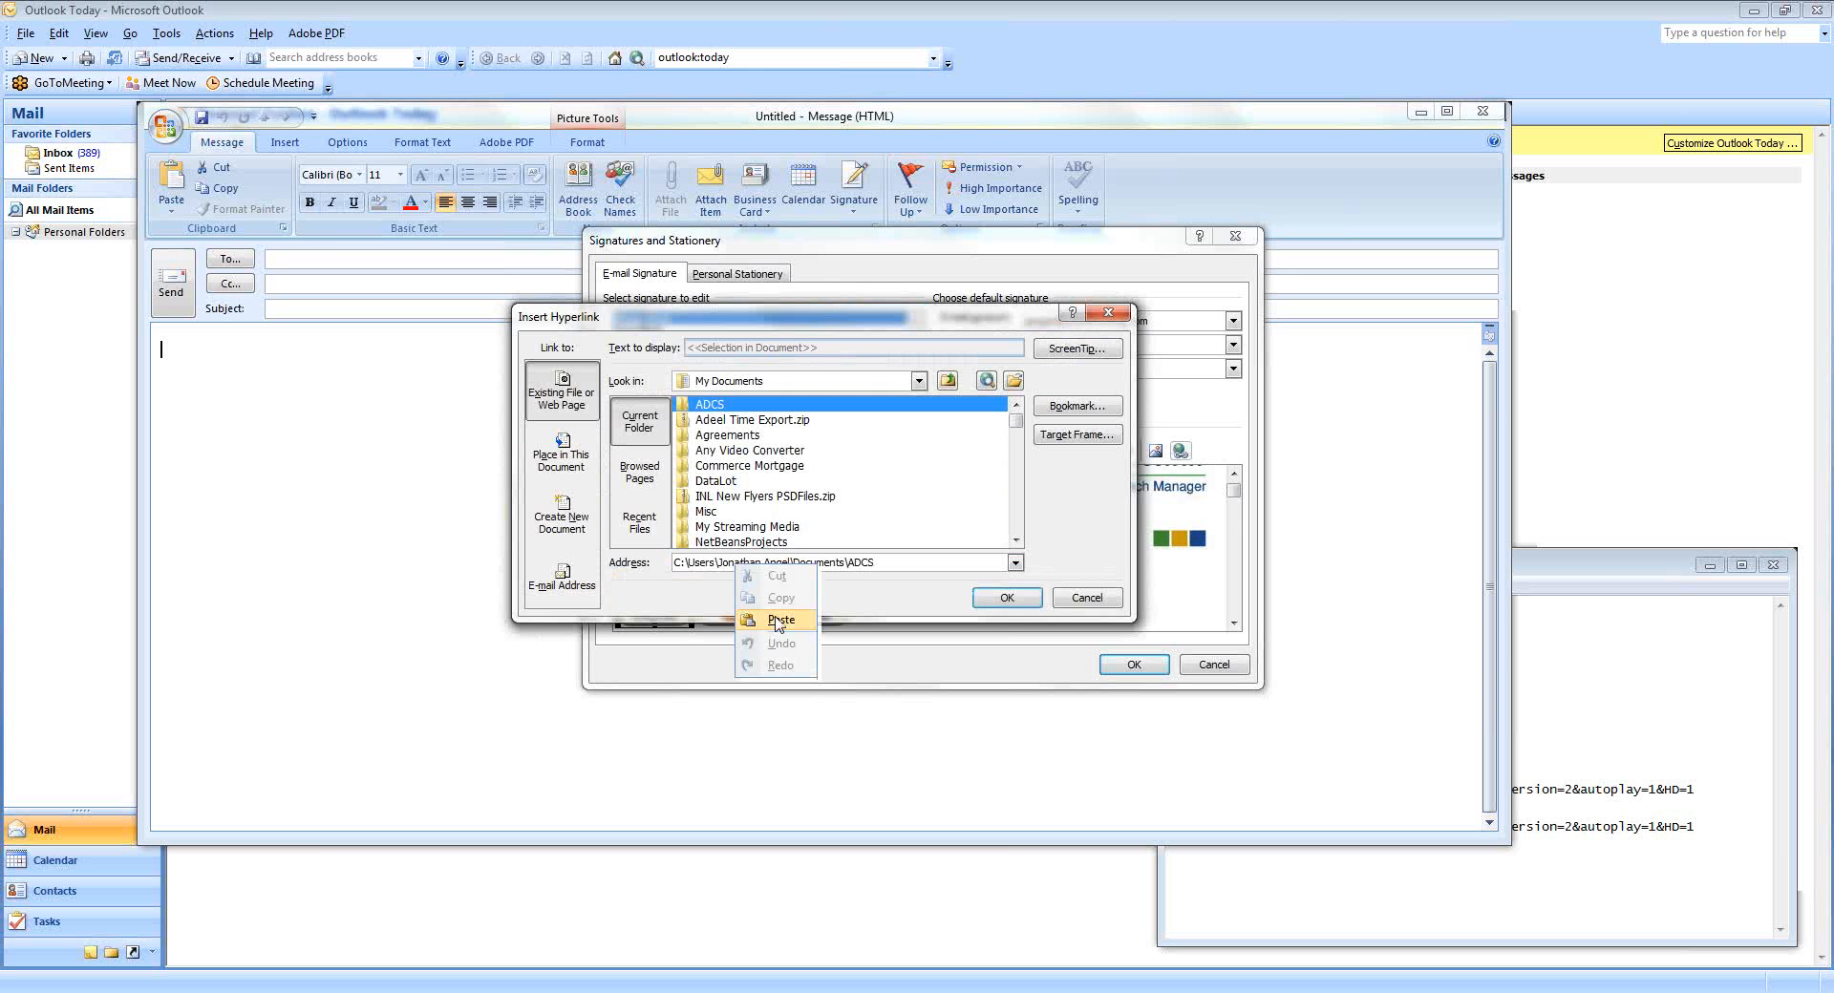
pyautogui.click(781, 619)
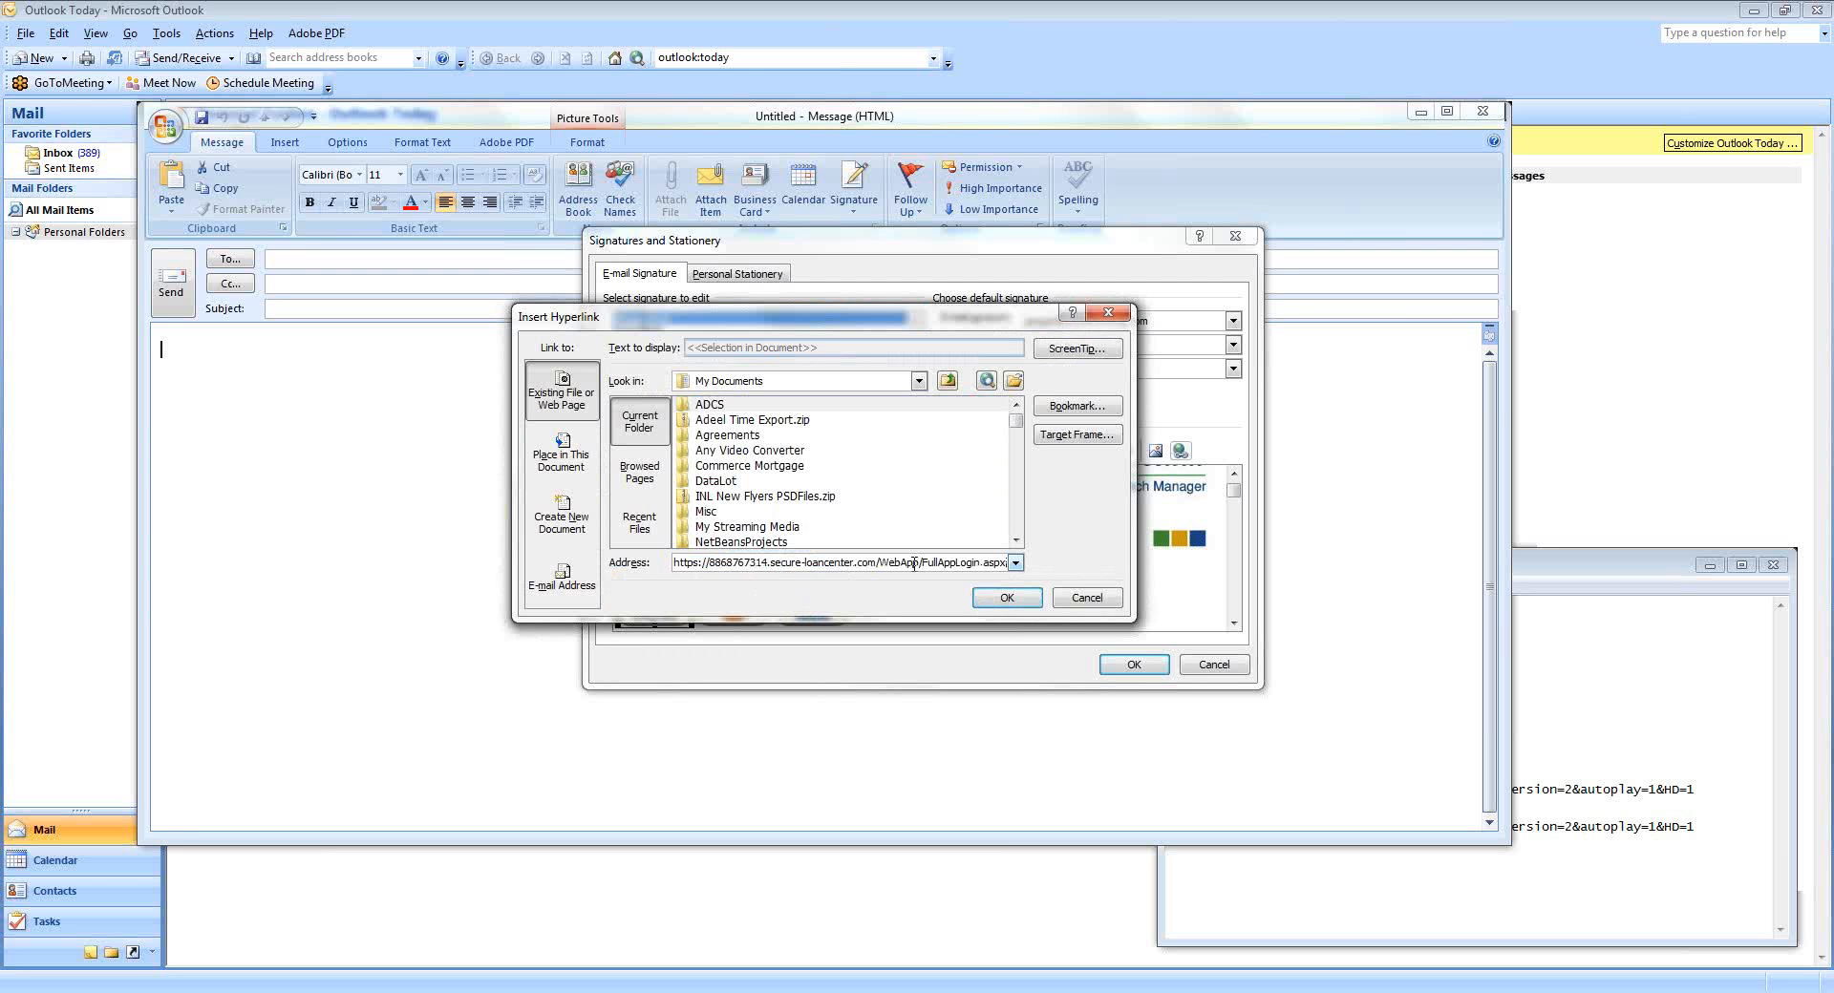
pyautogui.click(1005, 600)
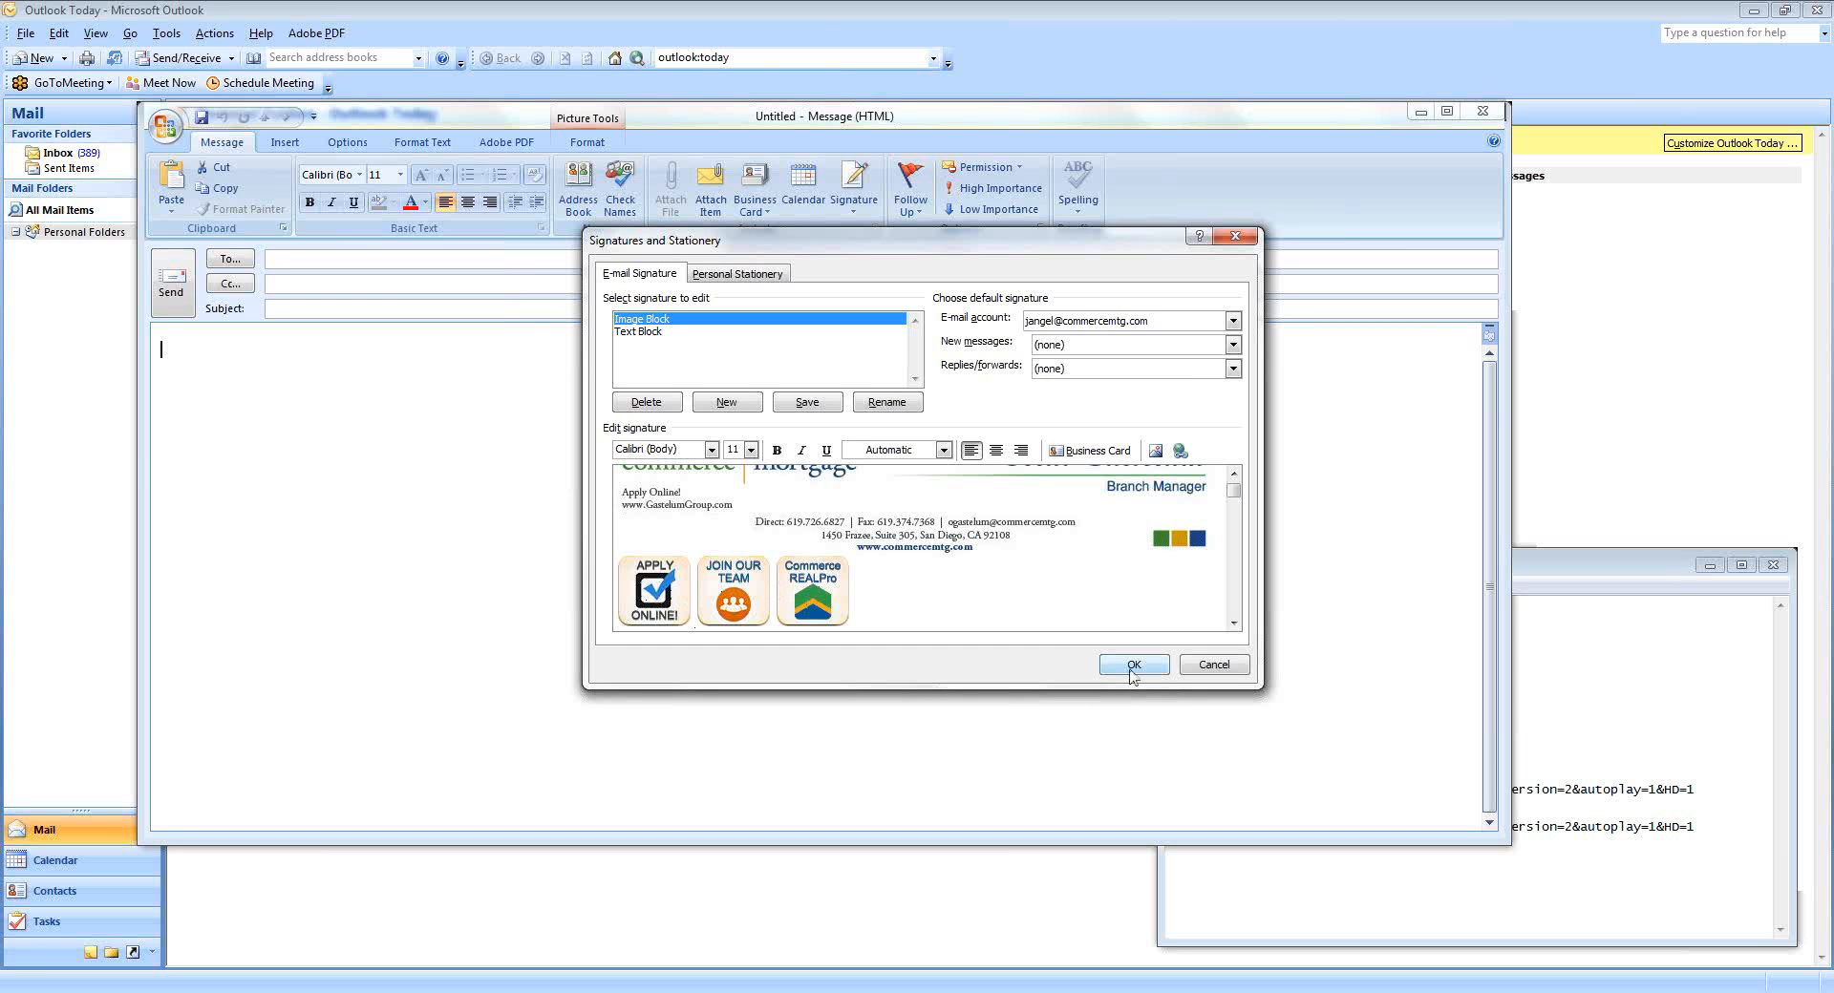
# Close the signature settings and insert the Image Block signature into the message.
pyautogui.click(1130, 671)
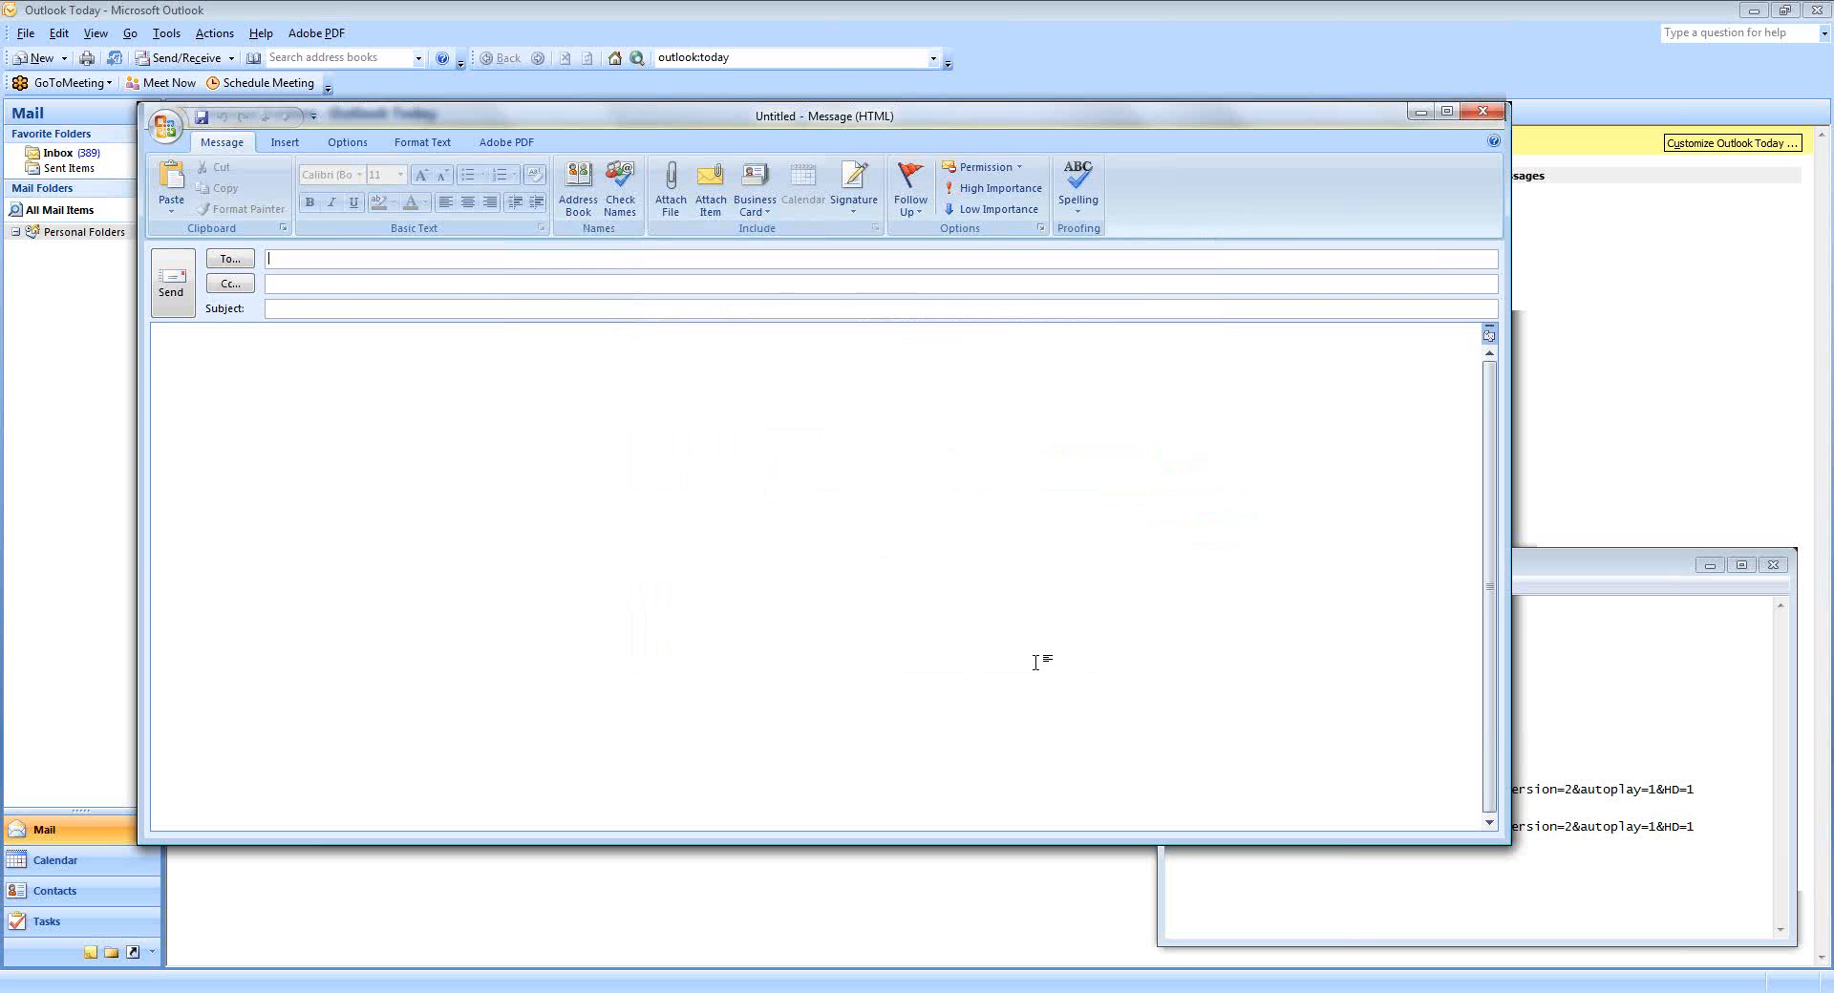
pyautogui.click(860, 217)
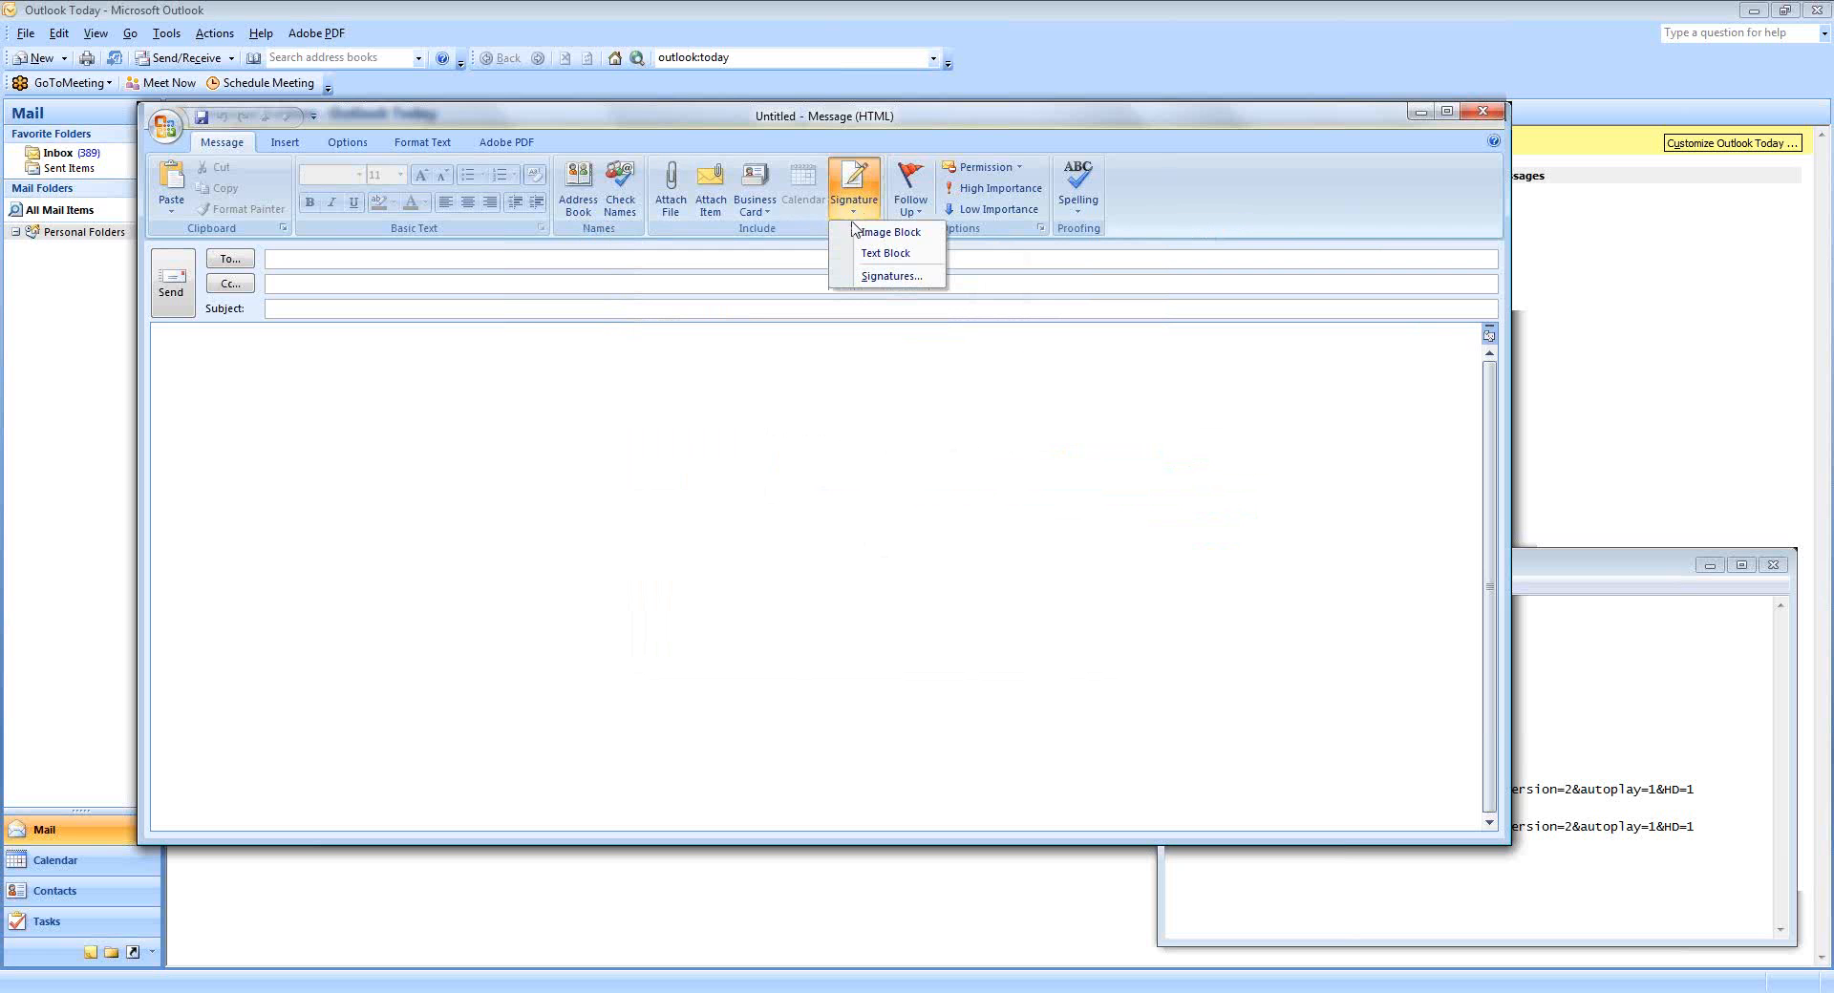
pyautogui.click(903, 239)
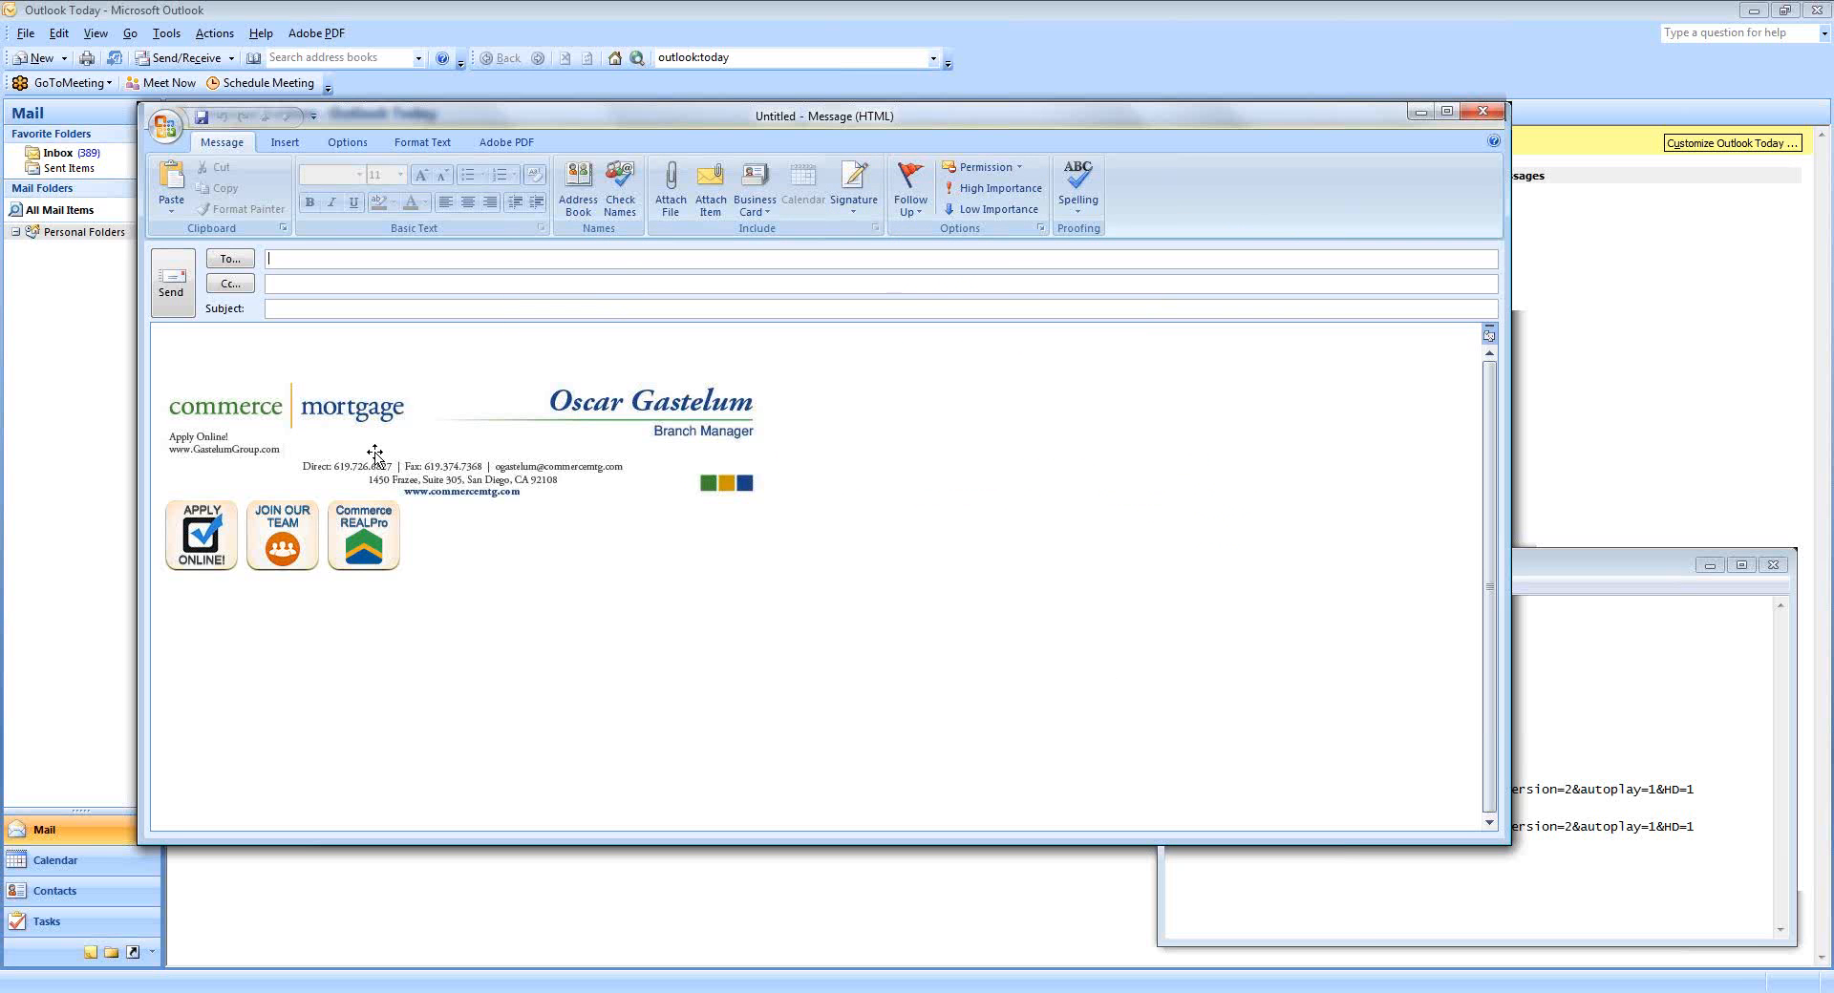
# Send a message with subject 'Test' to the work e-mail address.
pyautogui.click(293, 350)
pyautogui.write('Test')
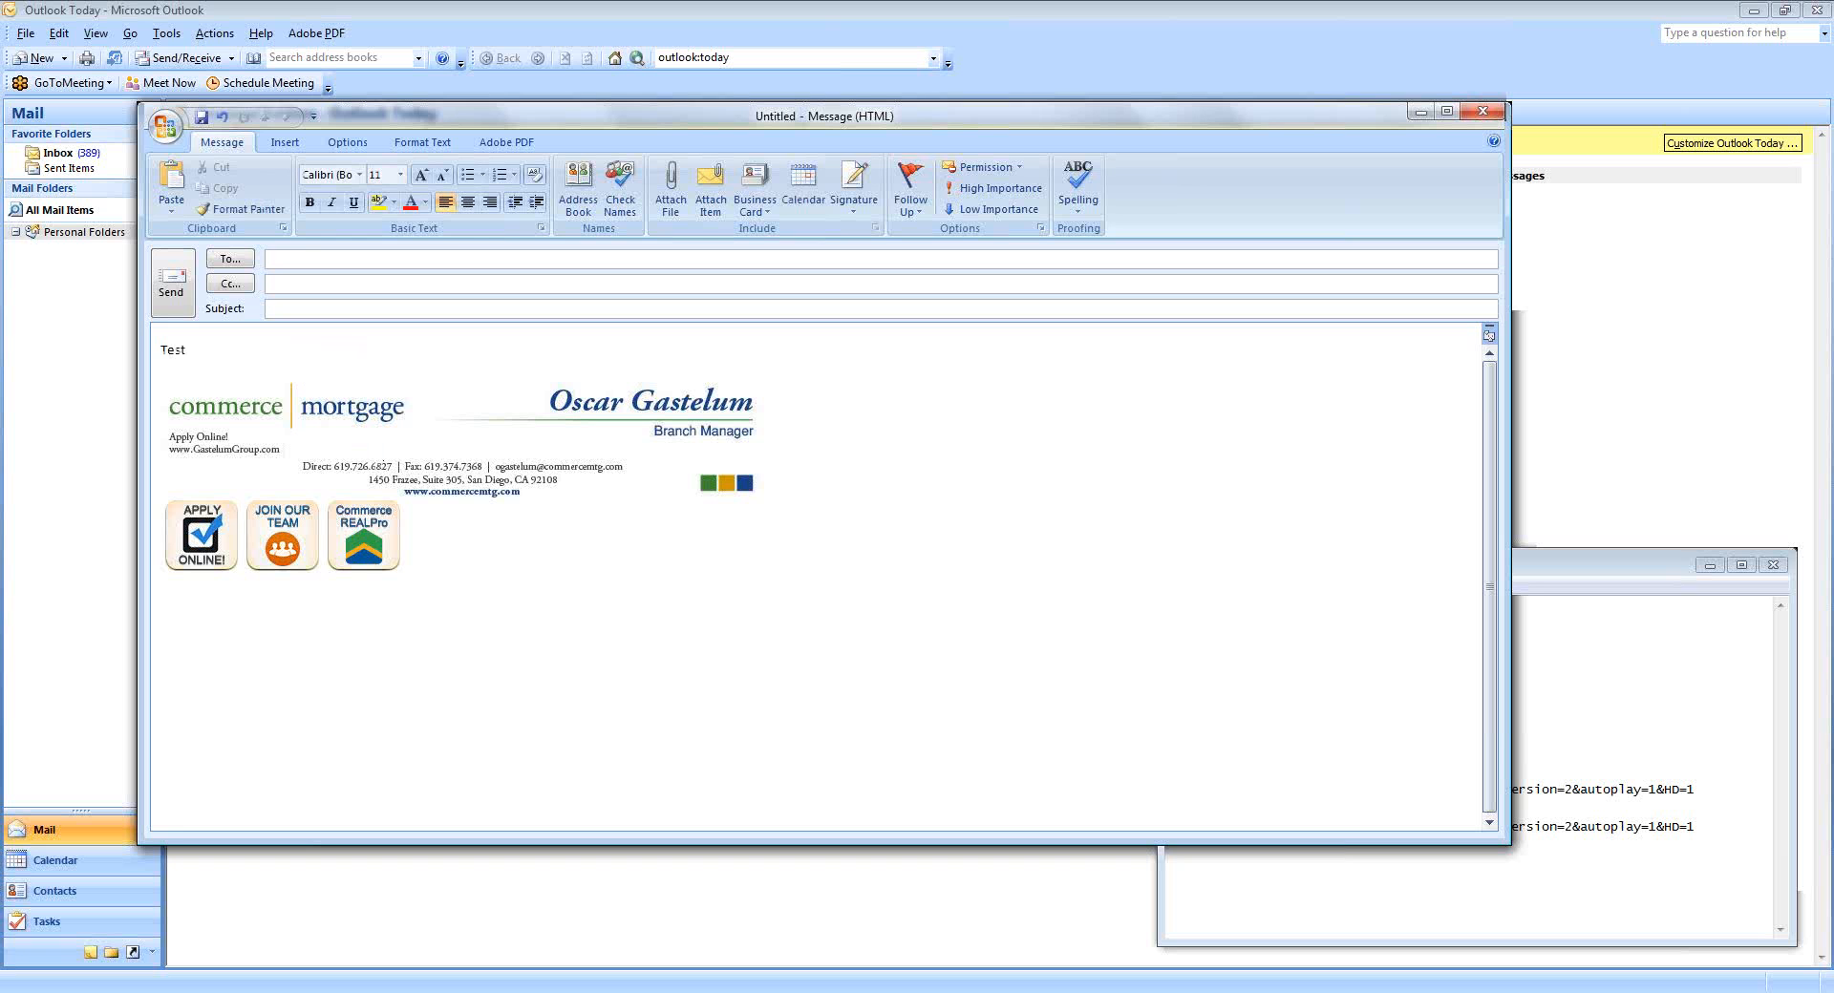
pyautogui.click(300, 257)
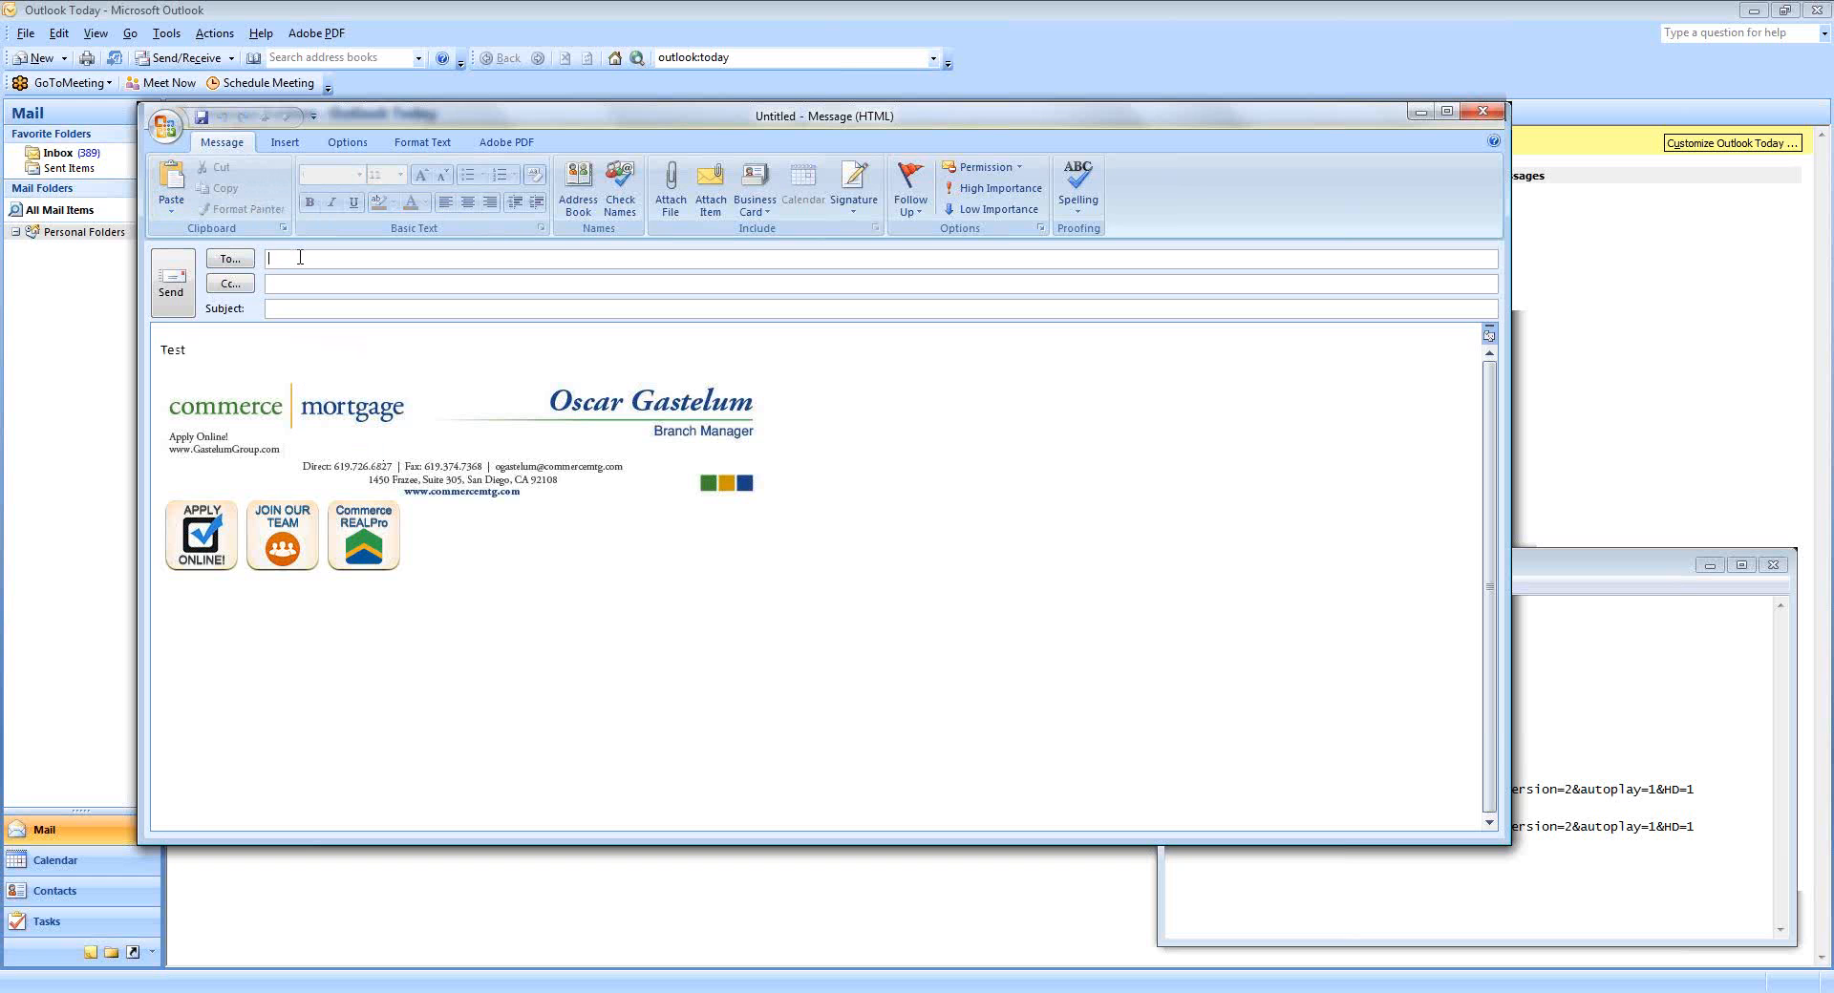
pyautogui.click(356, 310)
pyautogui.write('Test')
pyautogui.click(180, 292)
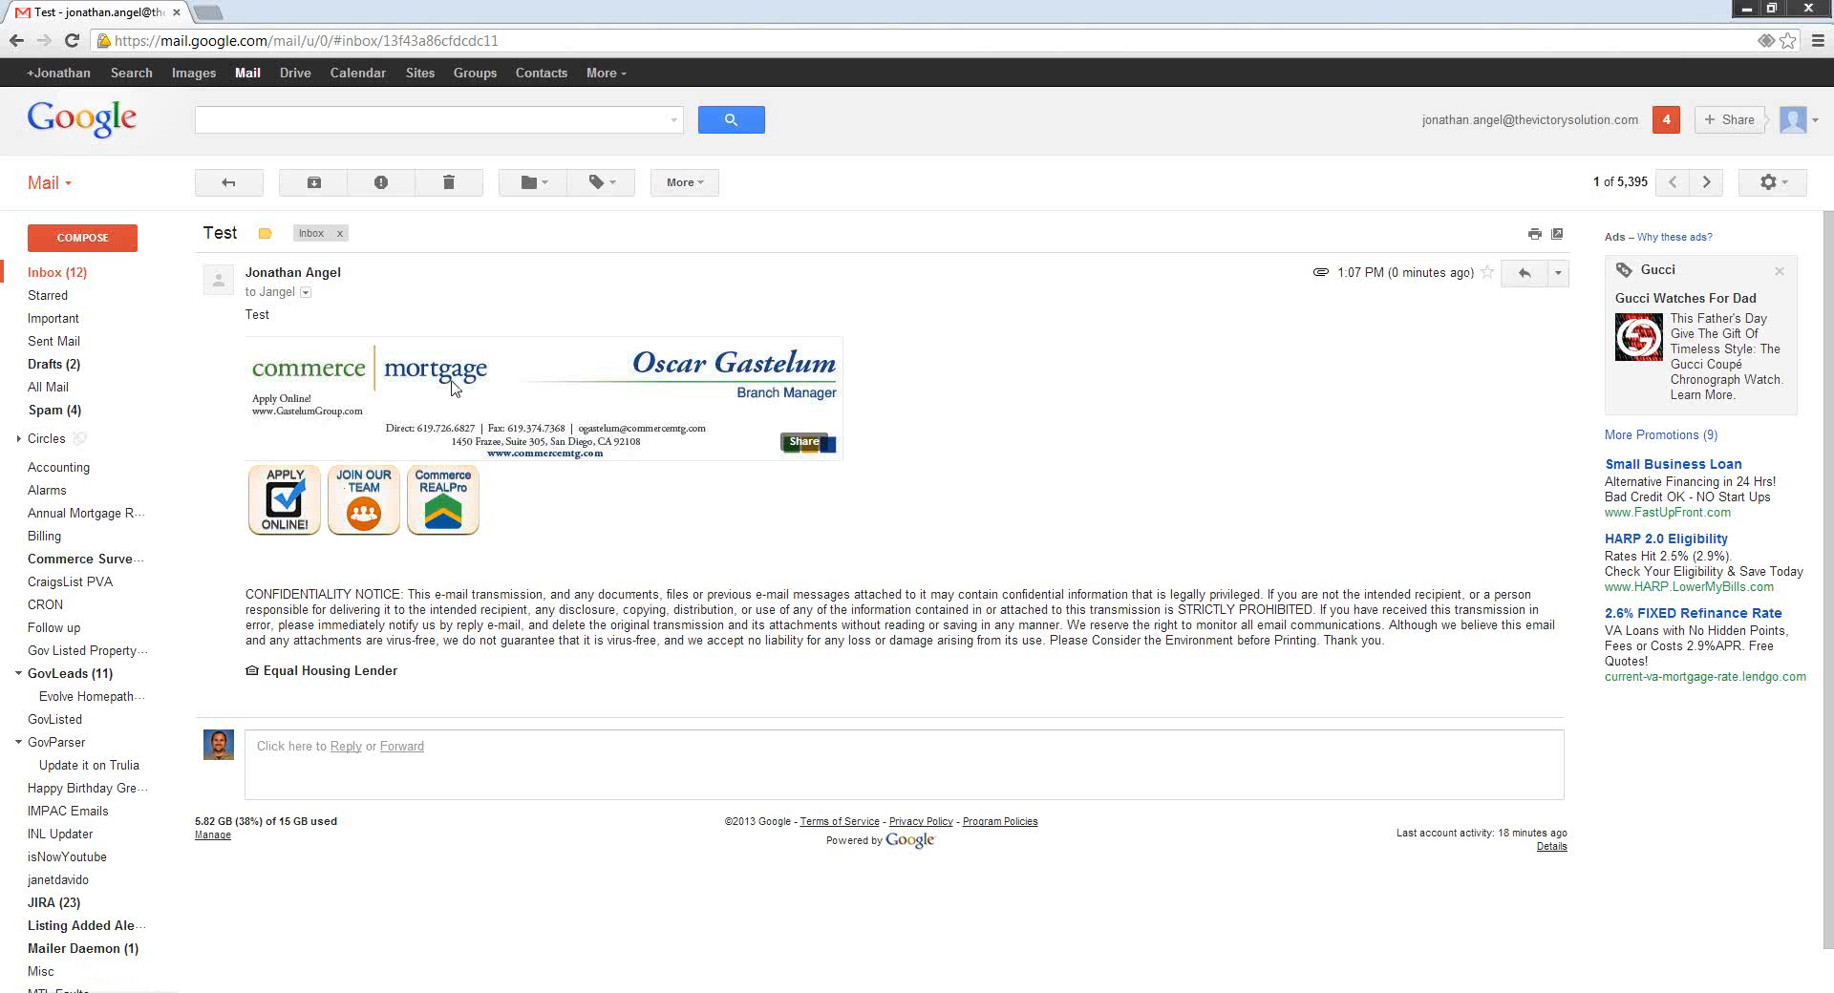
# Follow the APPLY ONLINE icon in the received Test email to the Commerce Mortgage Full Application page.
pyautogui.click(290, 510)
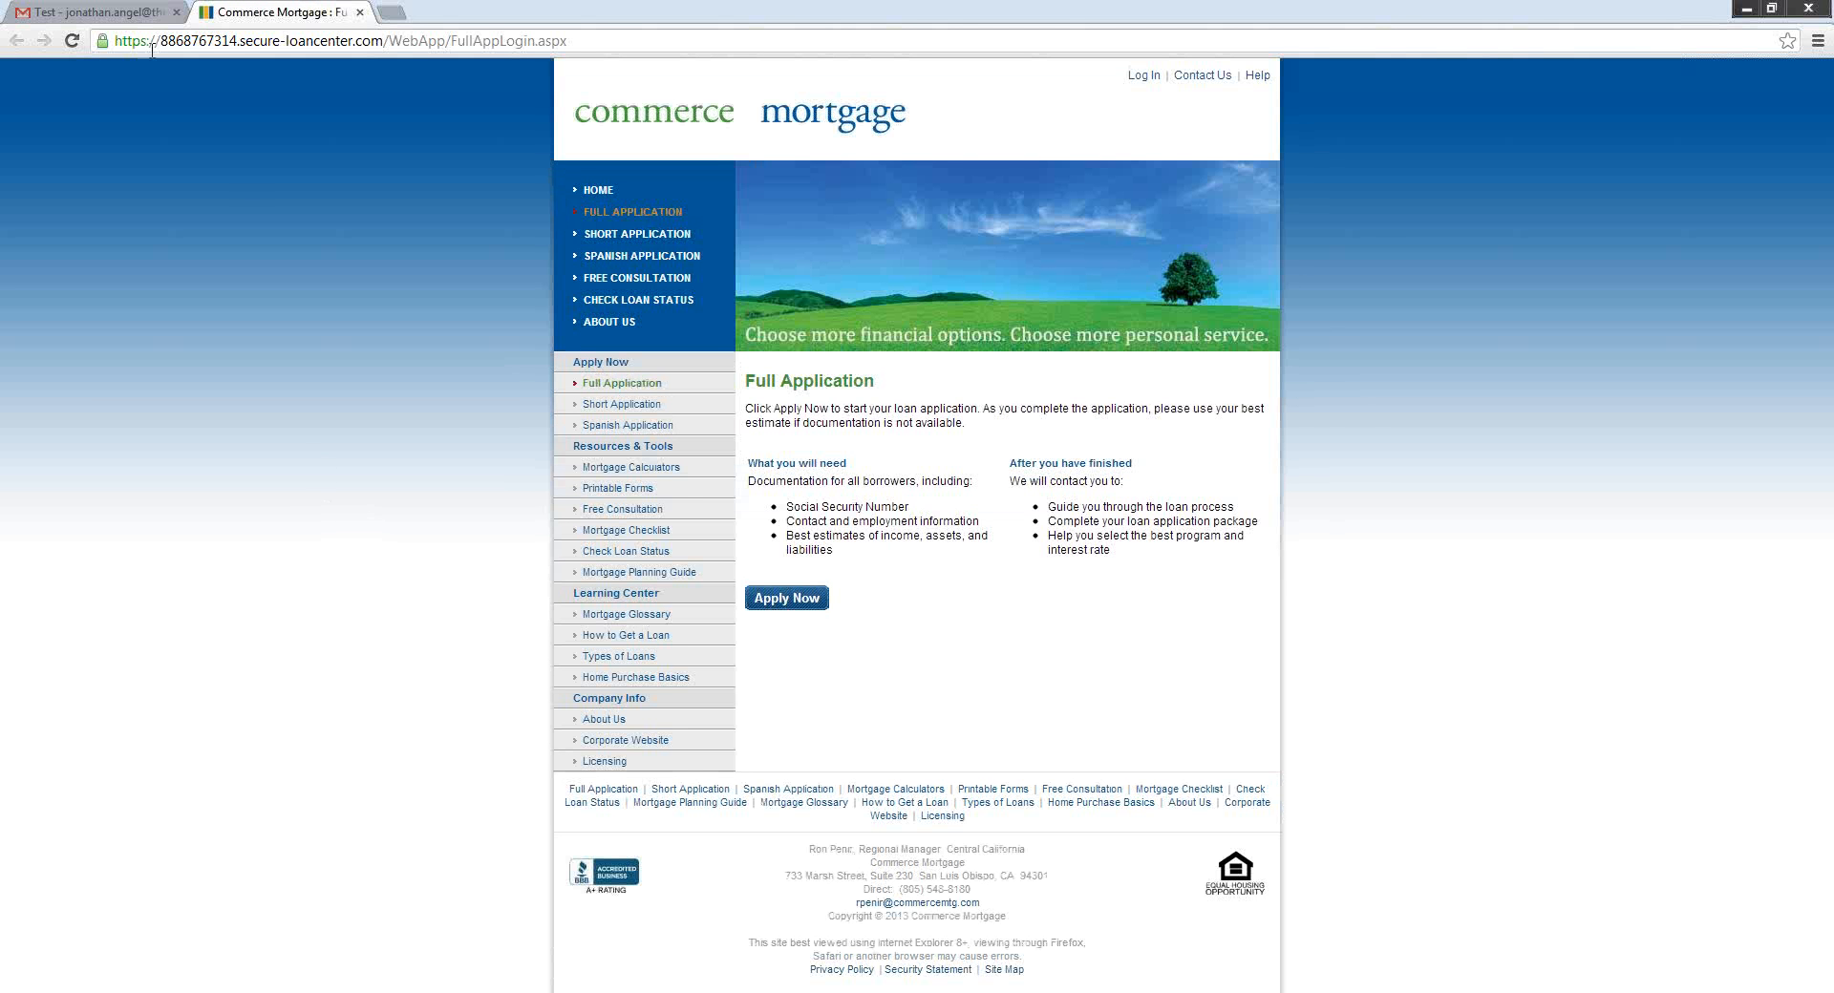
# Confirm the Commerce REALPro icon opens its YouTube video, then pause and close that tab.
pyautogui.click(101, 13)
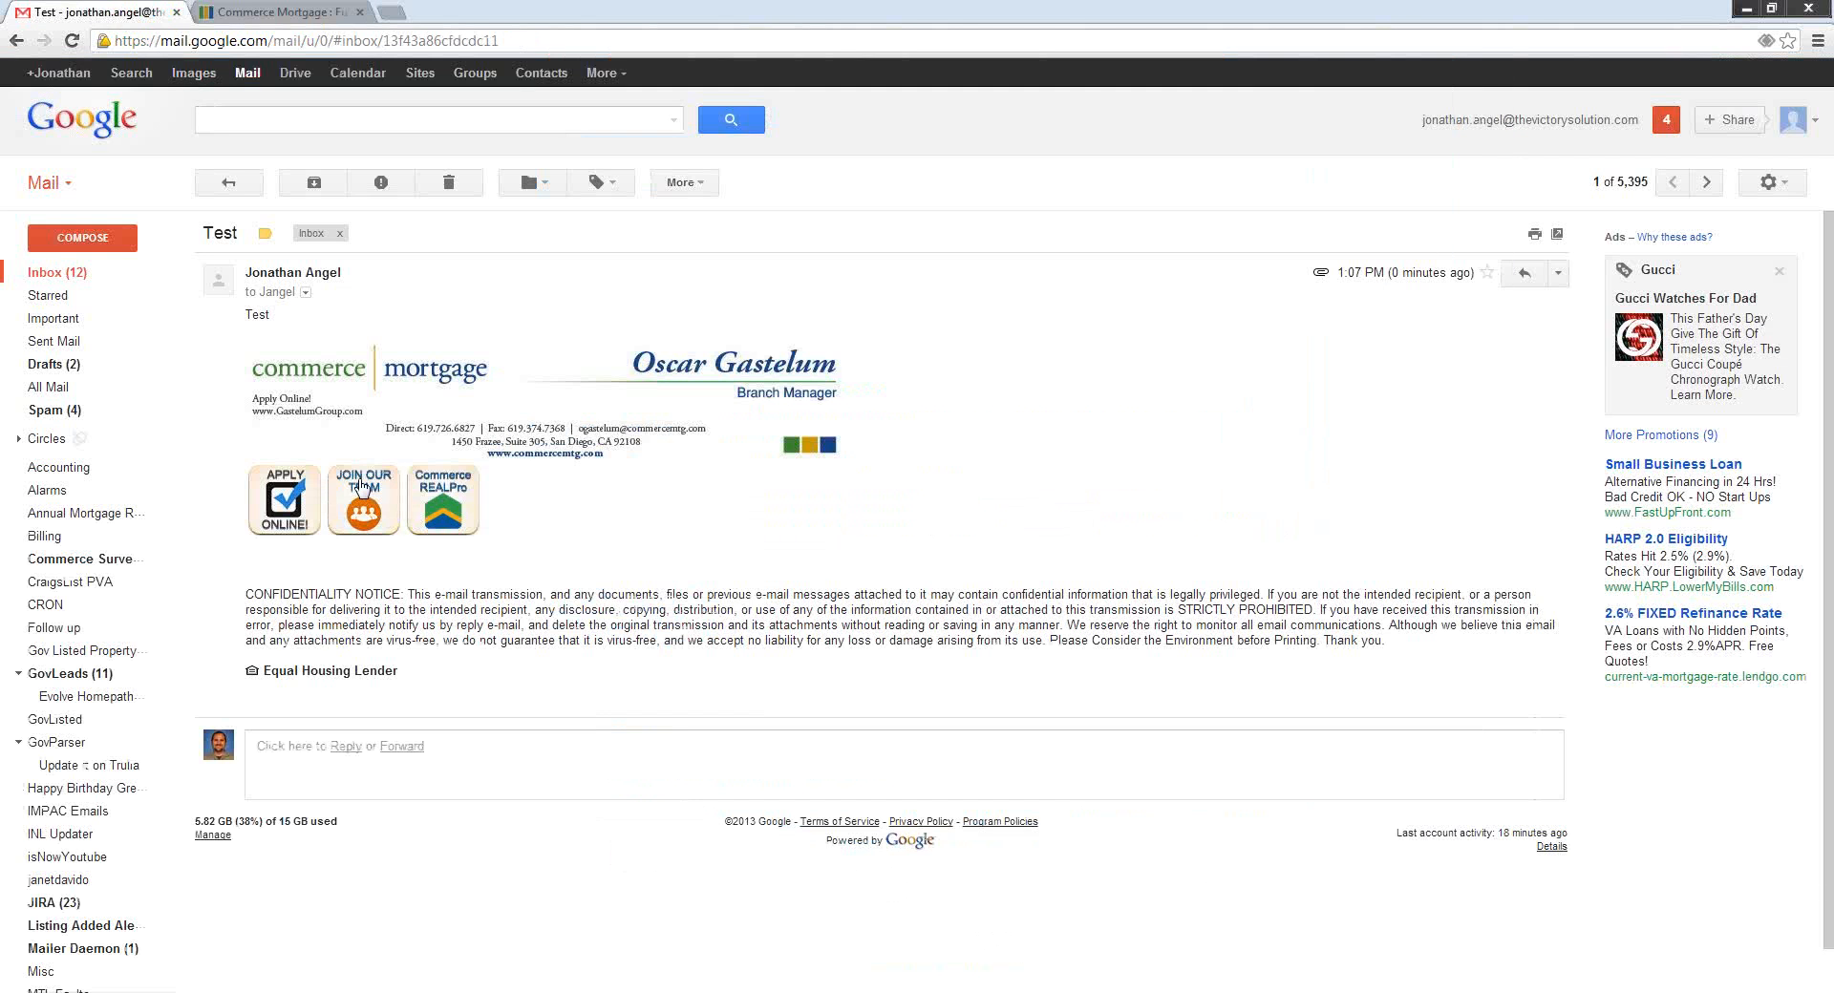
pyautogui.click(440, 492)
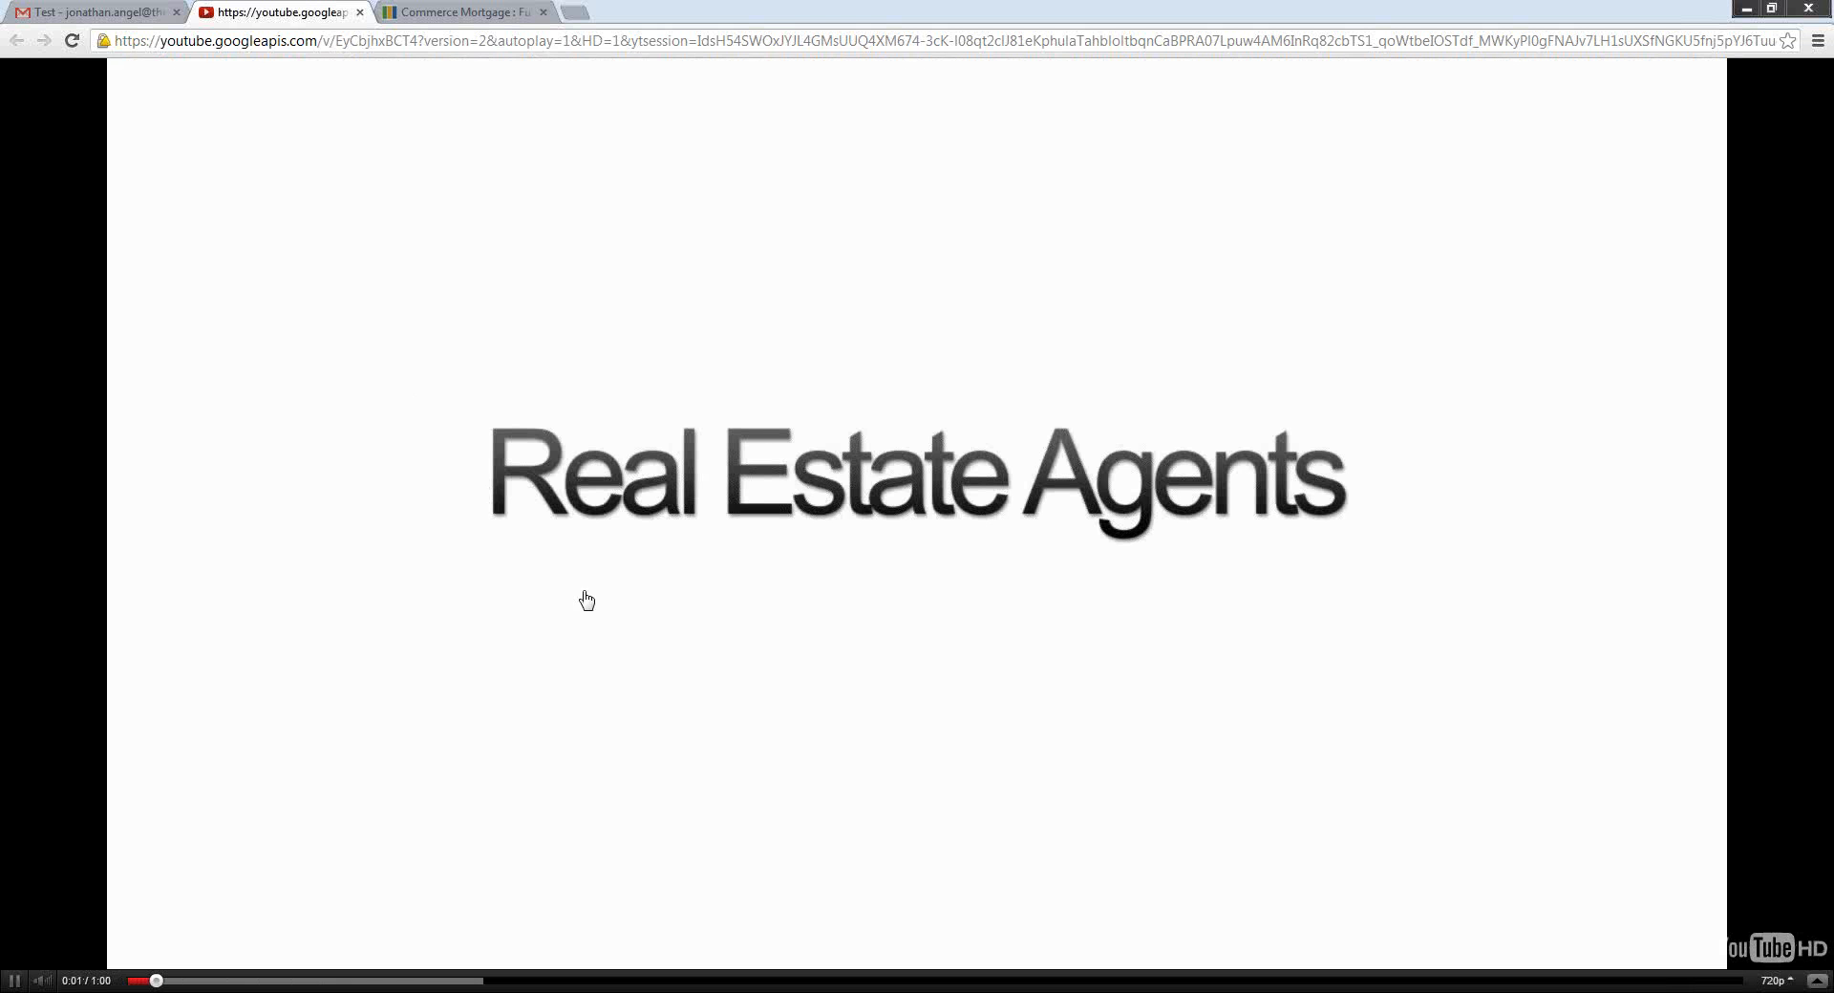
pyautogui.click(753, 726)
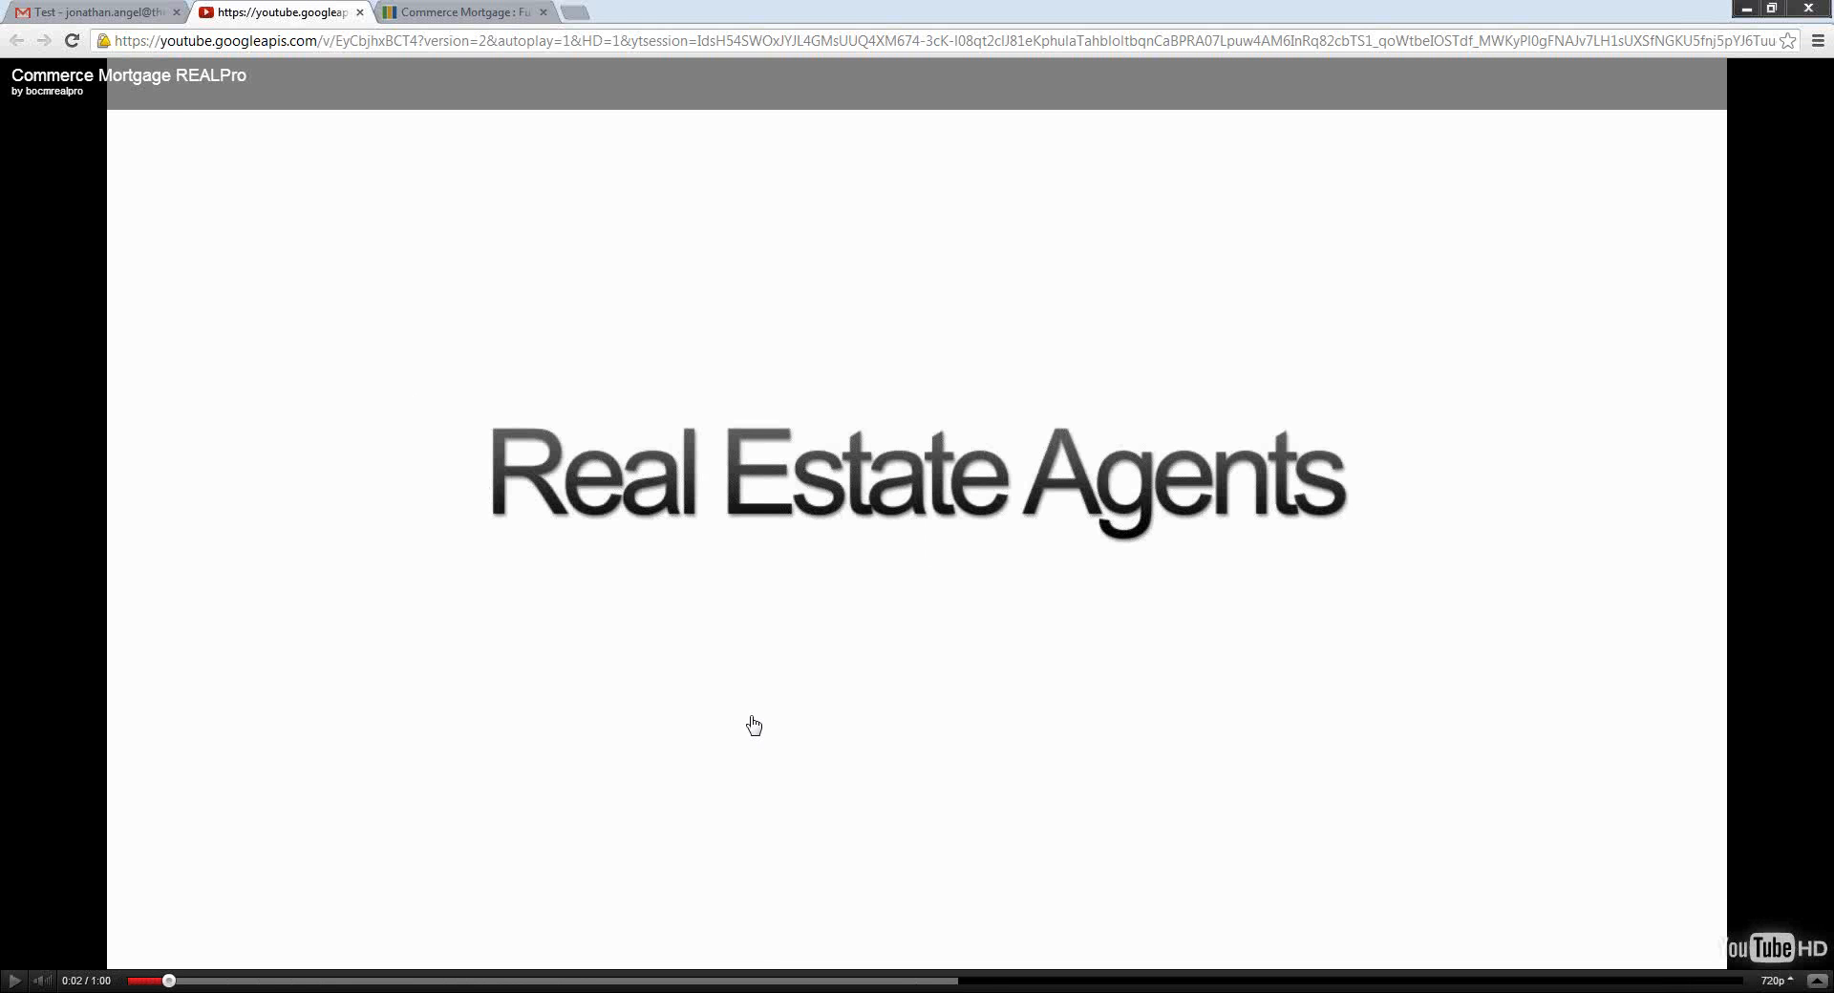
pyautogui.click(361, 12)
pyautogui.click(282, 12)
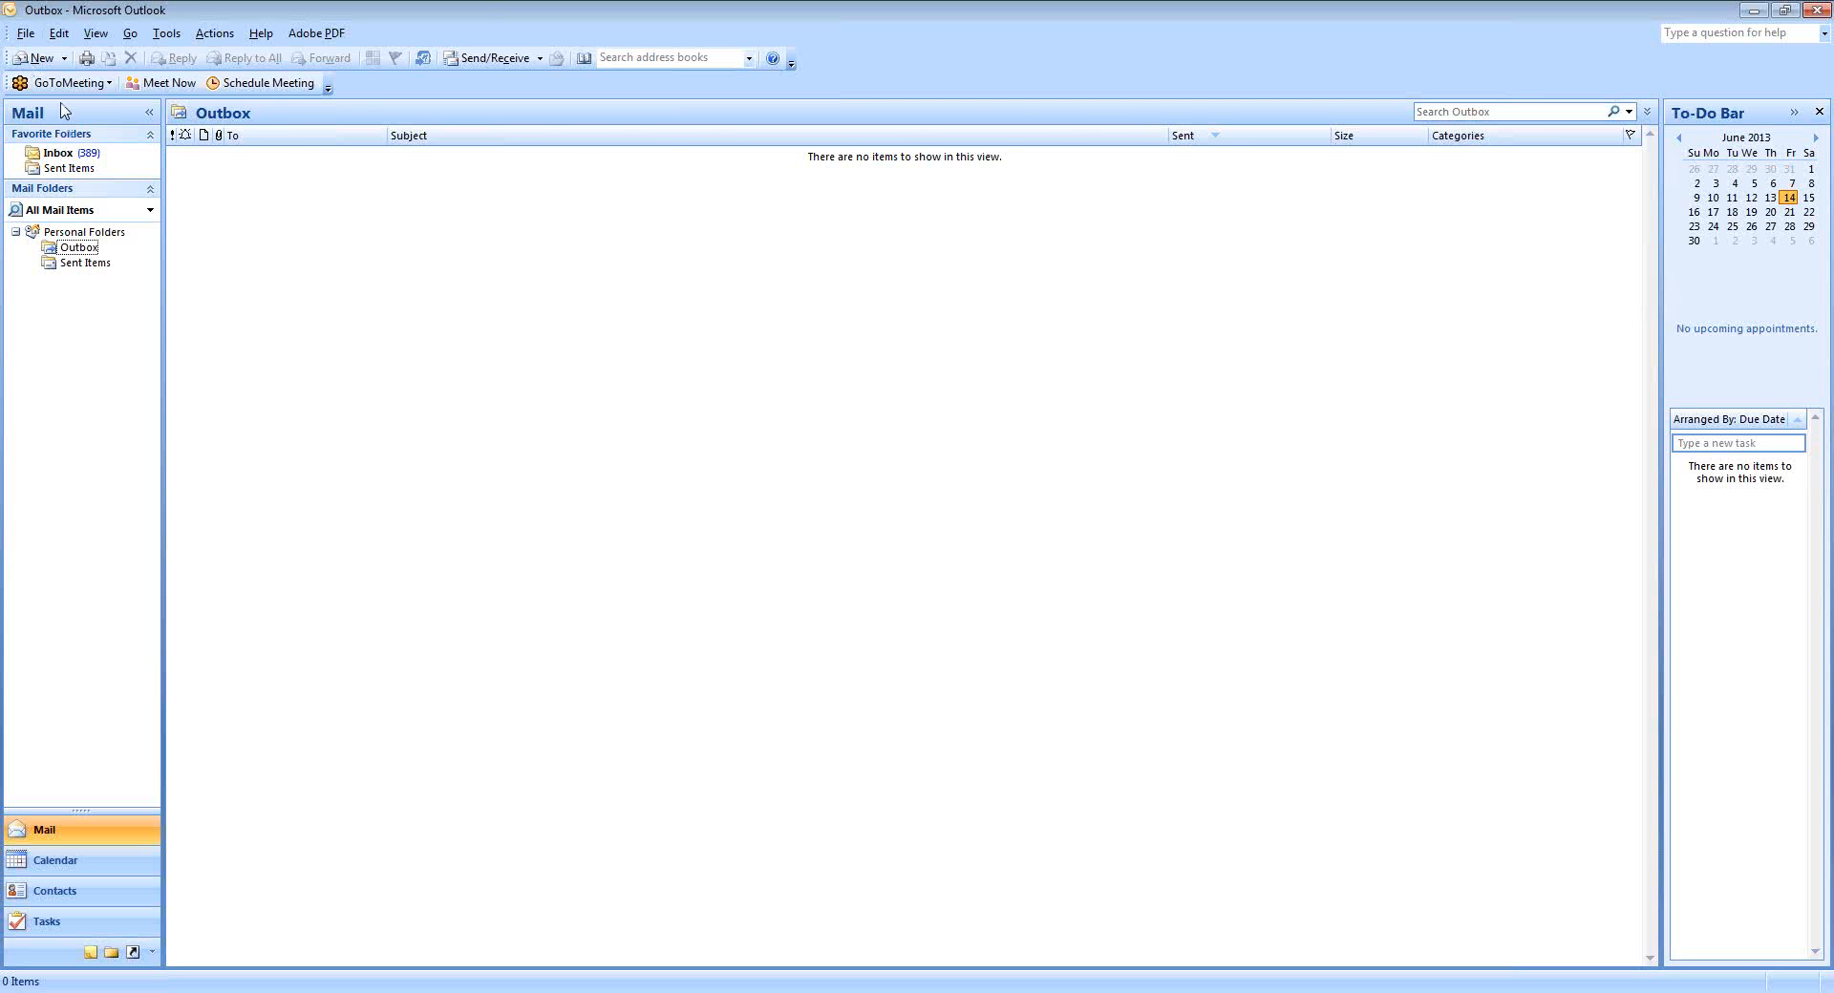
# Insert Get-pre-qualified-icon.png (APPLY ONLINE) after the website line of the Text Block signature.
pyautogui.click(42, 59)
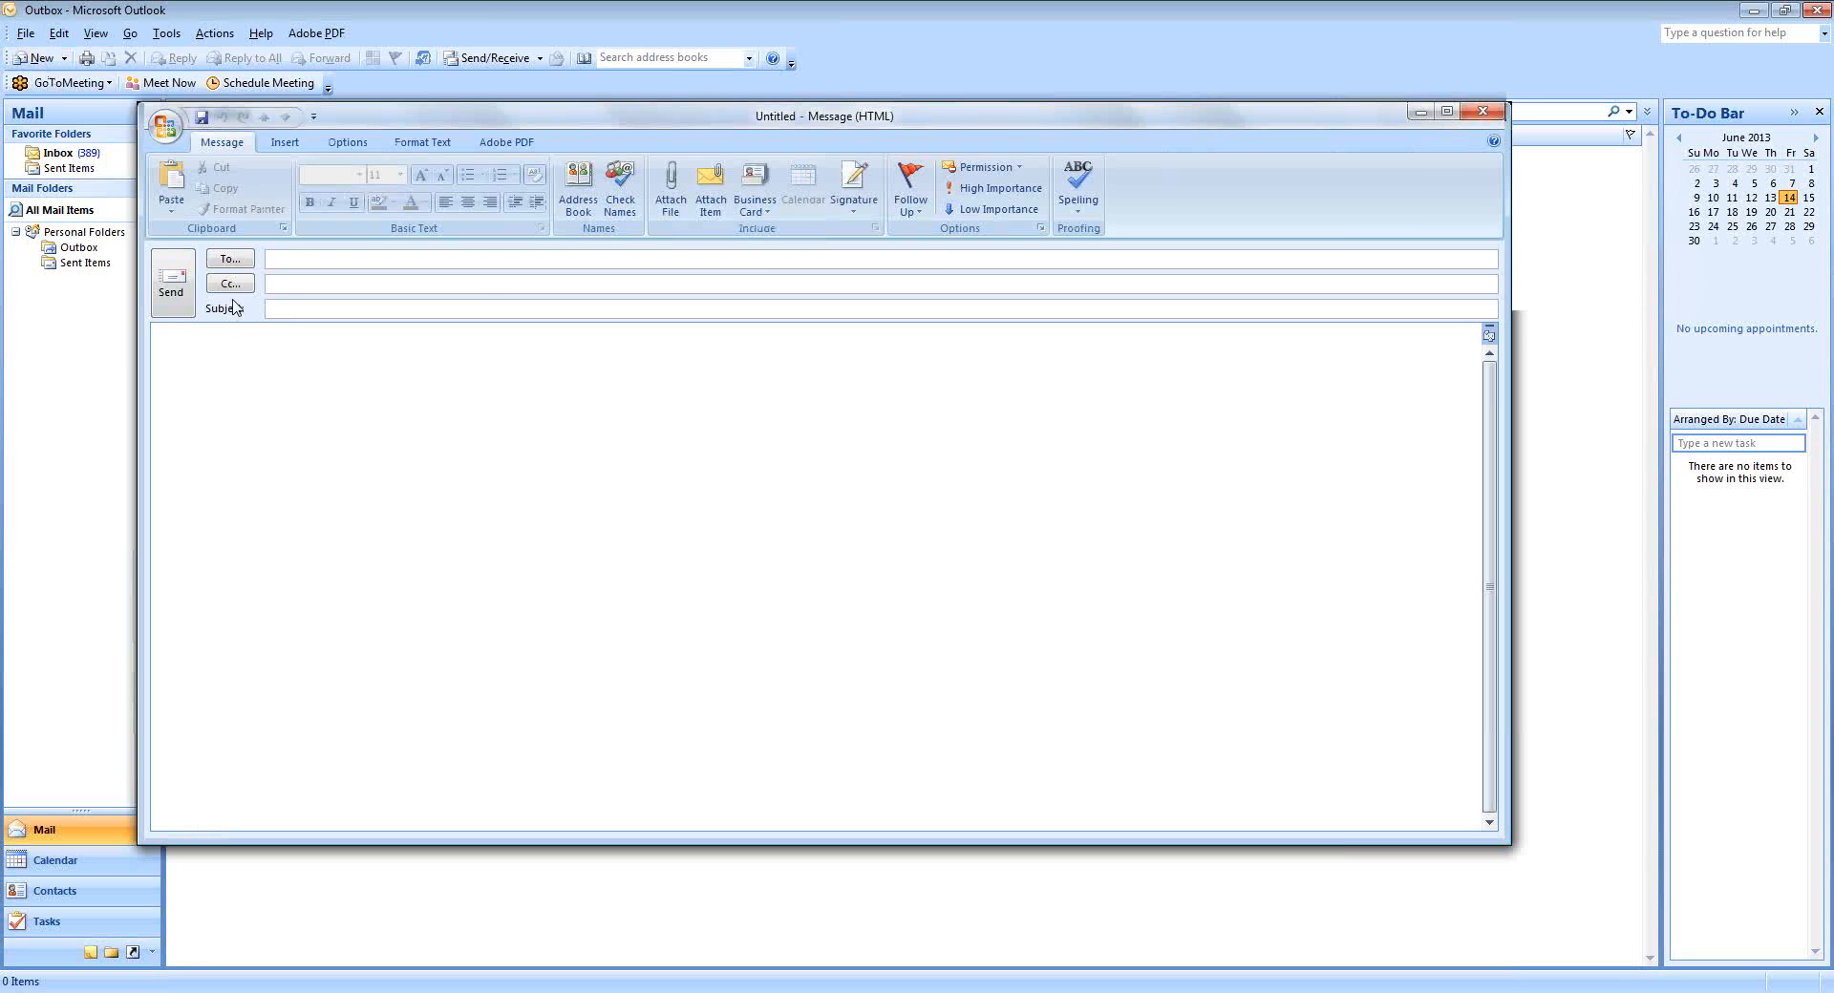
pyautogui.click(853, 199)
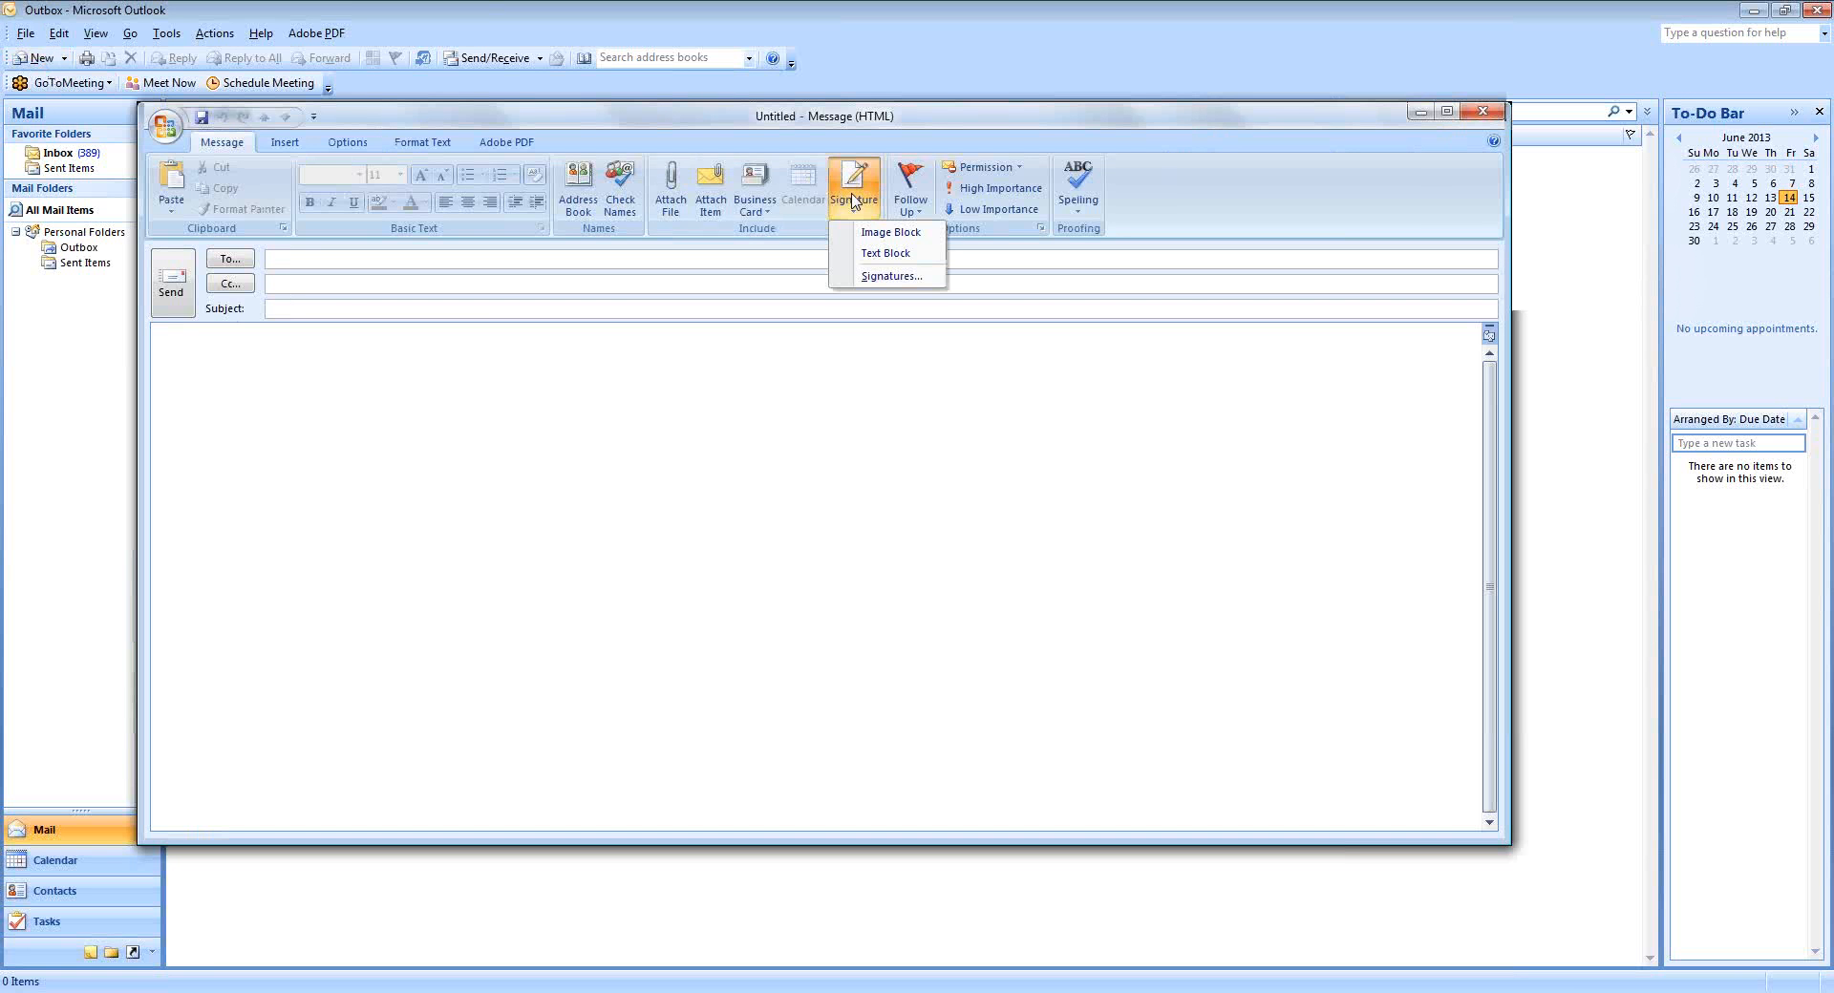
pyautogui.click(890, 277)
pyautogui.click(888, 277)
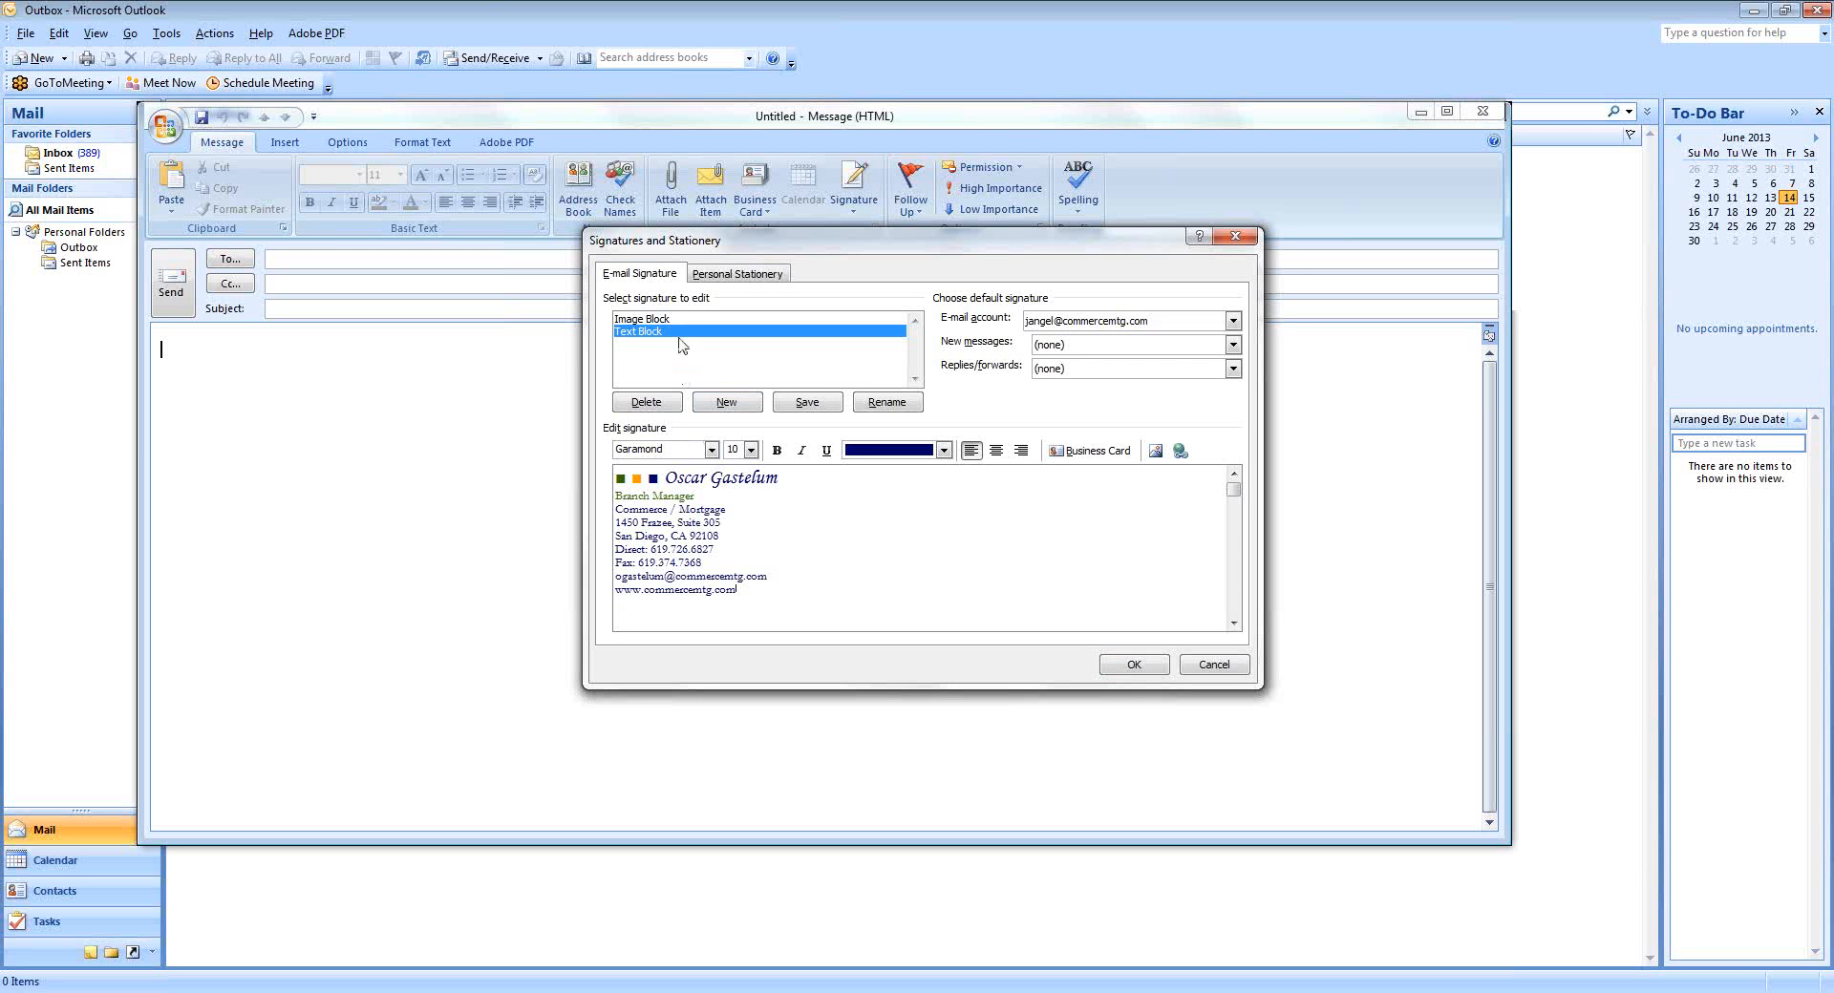
pyautogui.click(773, 605)
pyautogui.click(1159, 459)
pyautogui.click(812, 399)
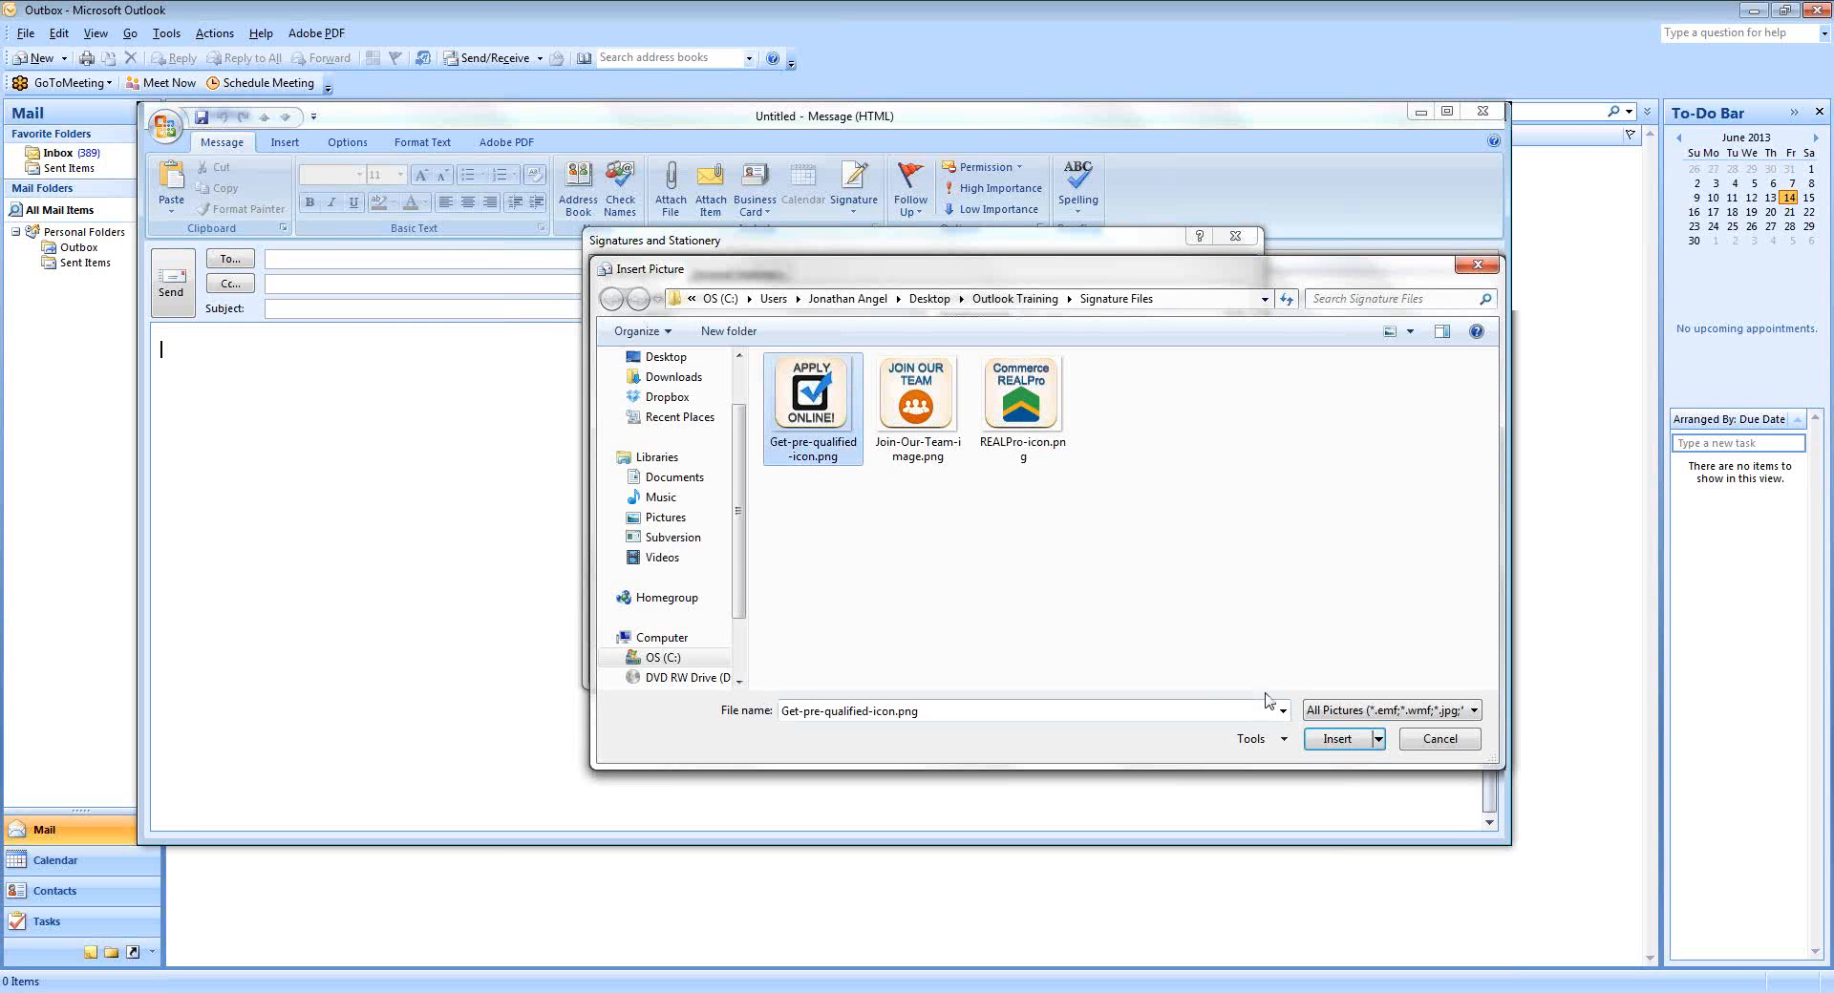
pyautogui.click(1335, 740)
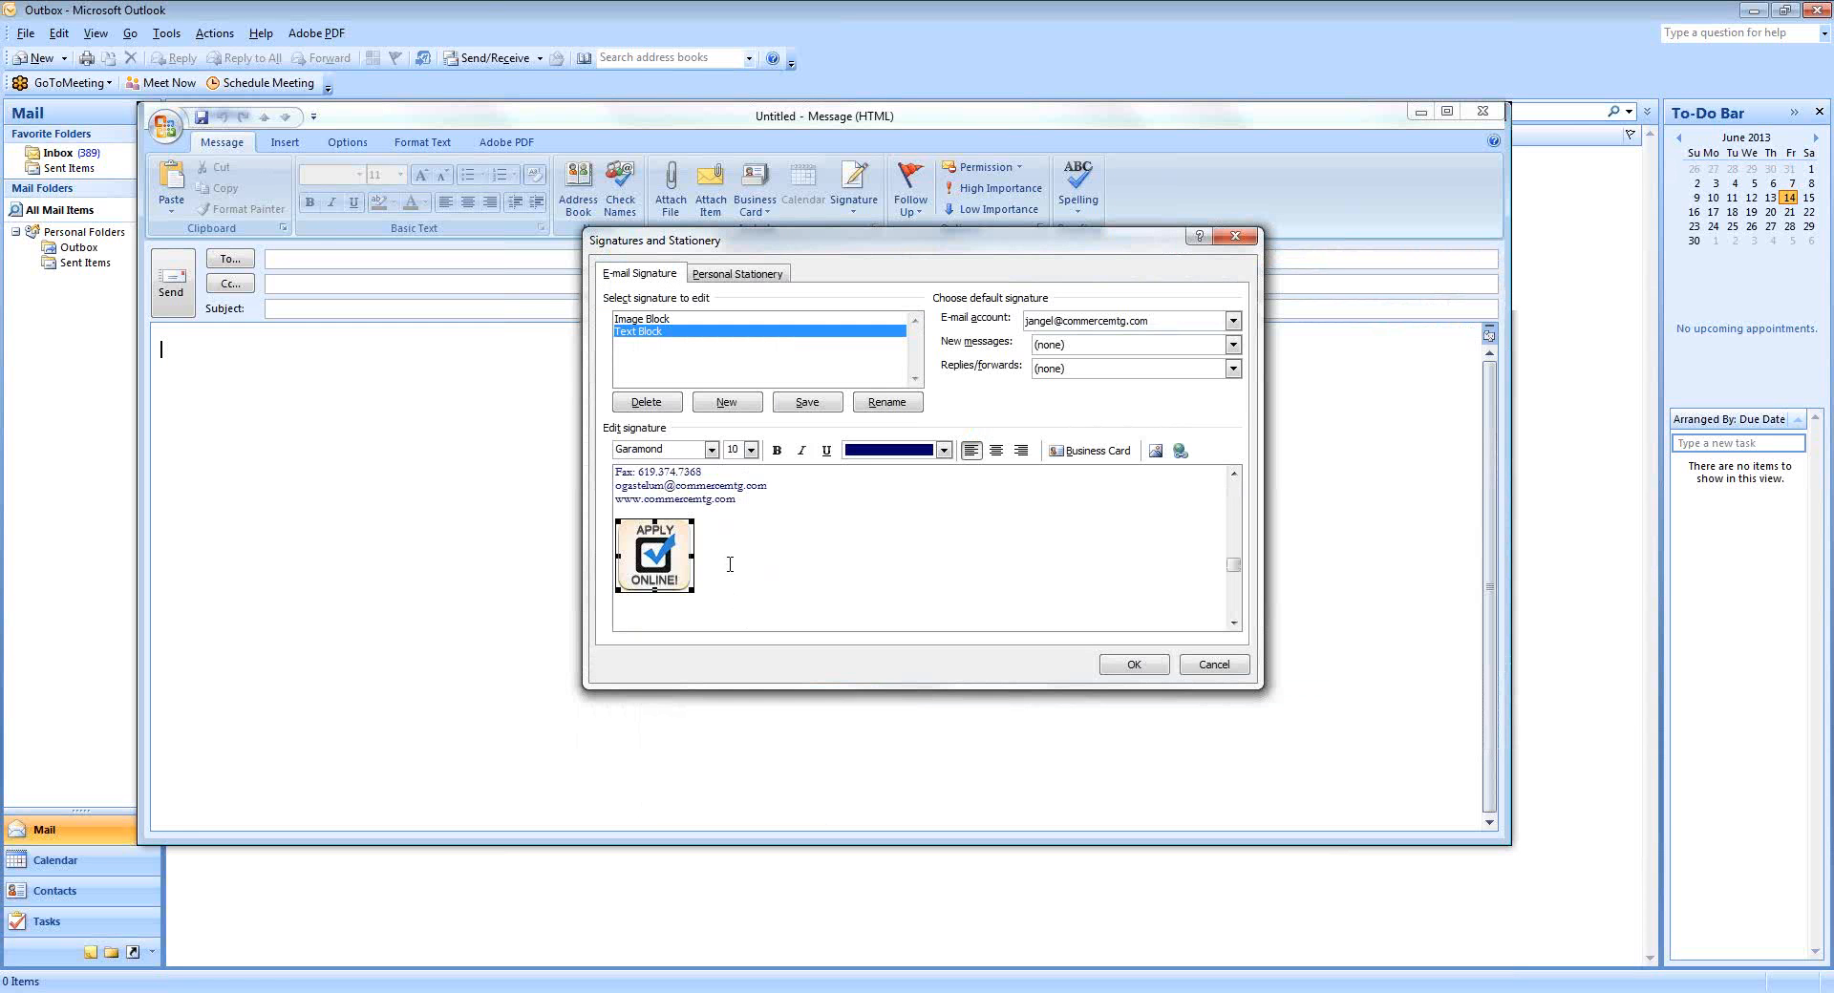
# Add Join-Our-Team-image.png and REALPro-icon.png beside the APPLY ONLINE icon.
pyautogui.click(728, 556)
pyautogui.click(1156, 451)
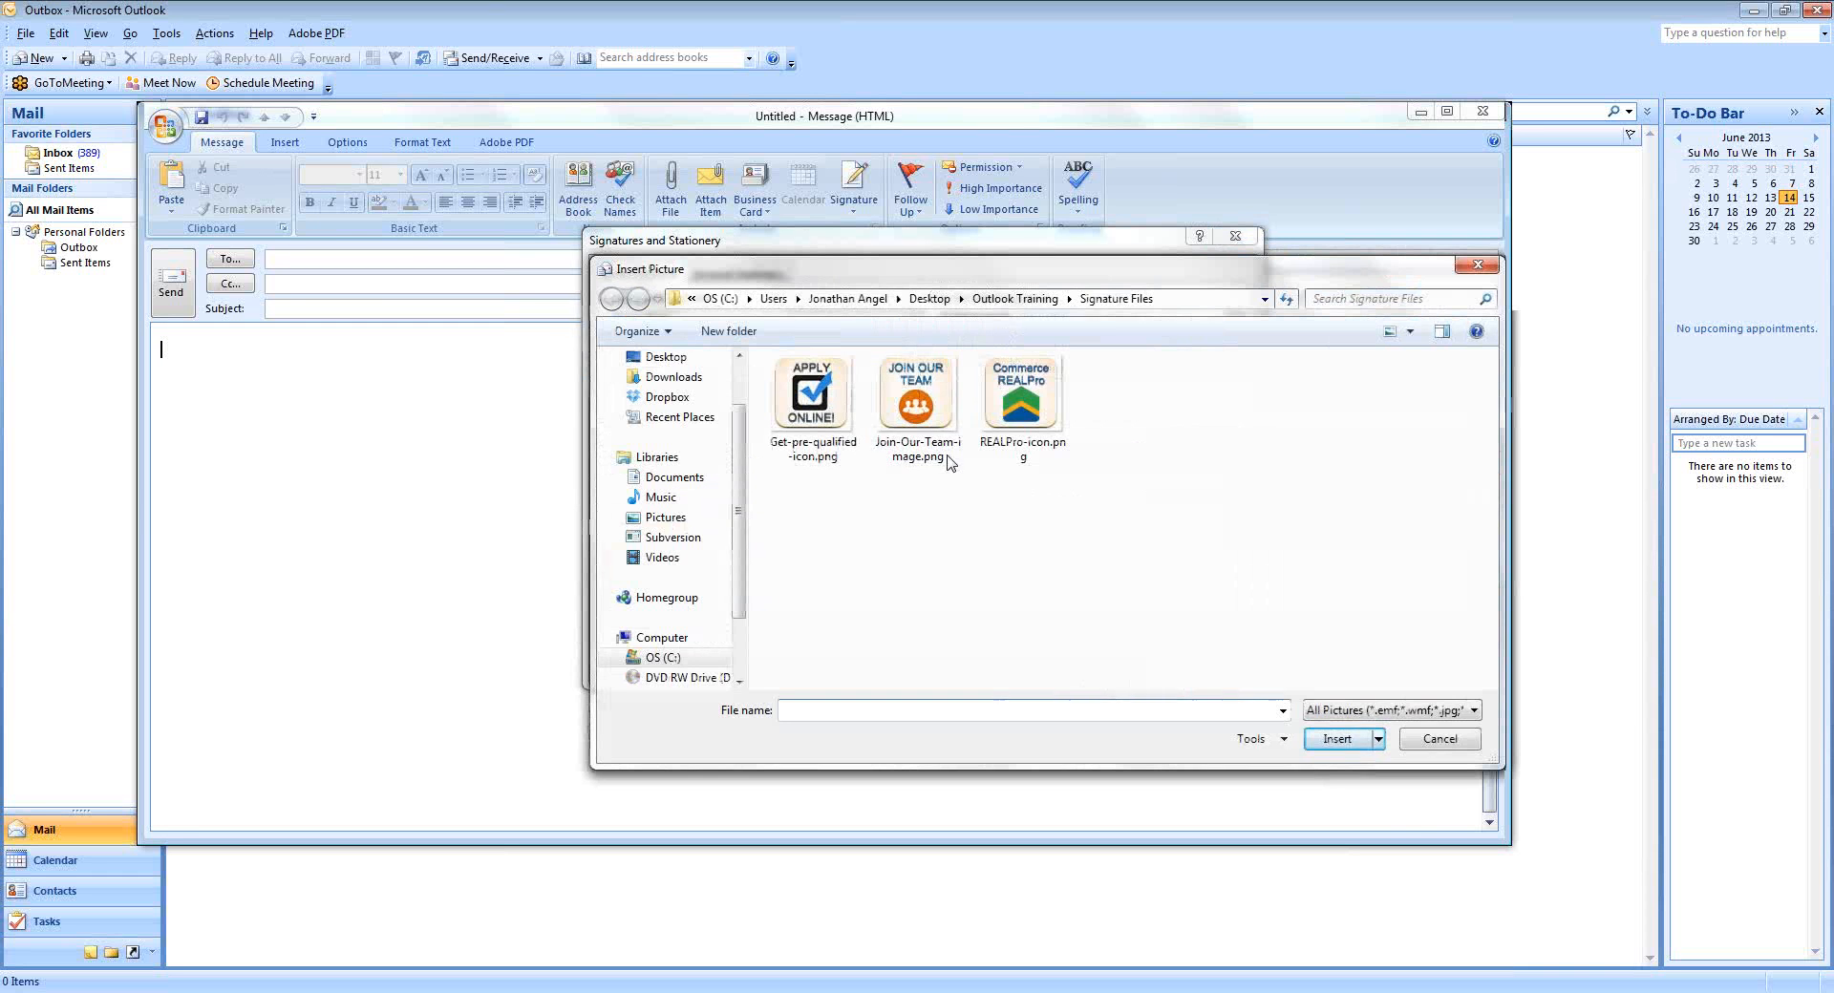
pyautogui.click(915, 401)
pyautogui.click(1337, 739)
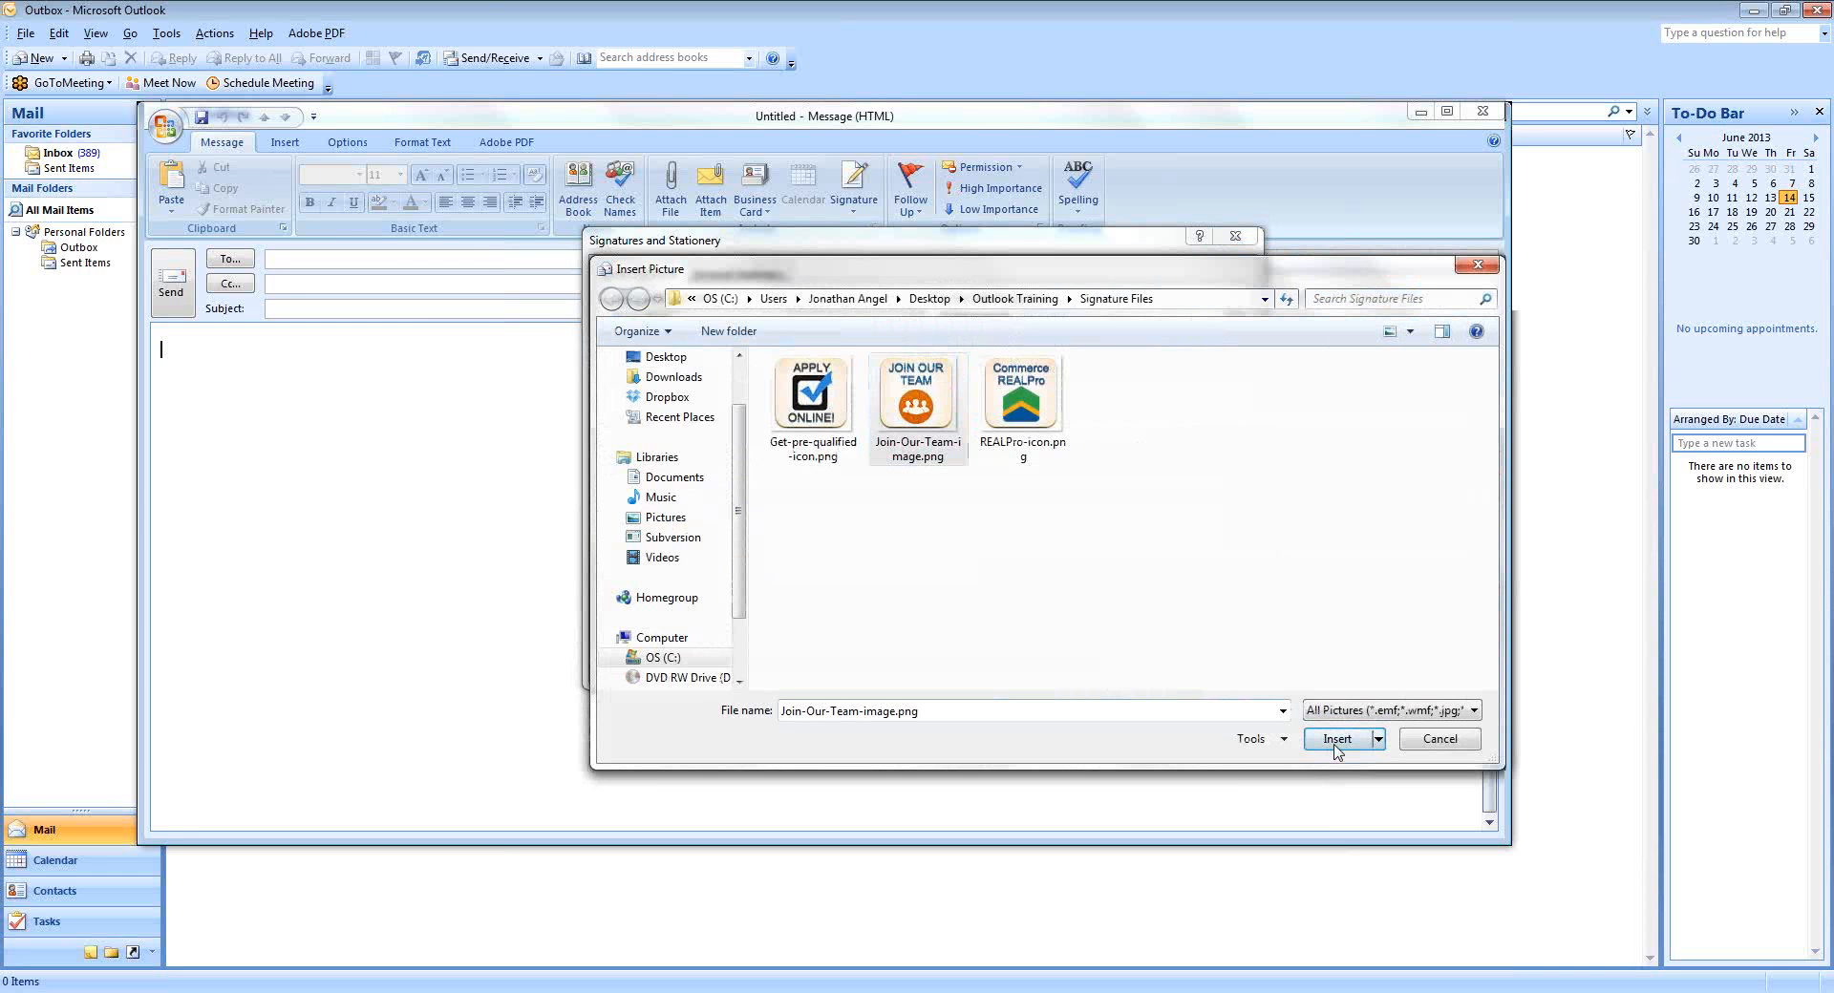
pyautogui.click(835, 544)
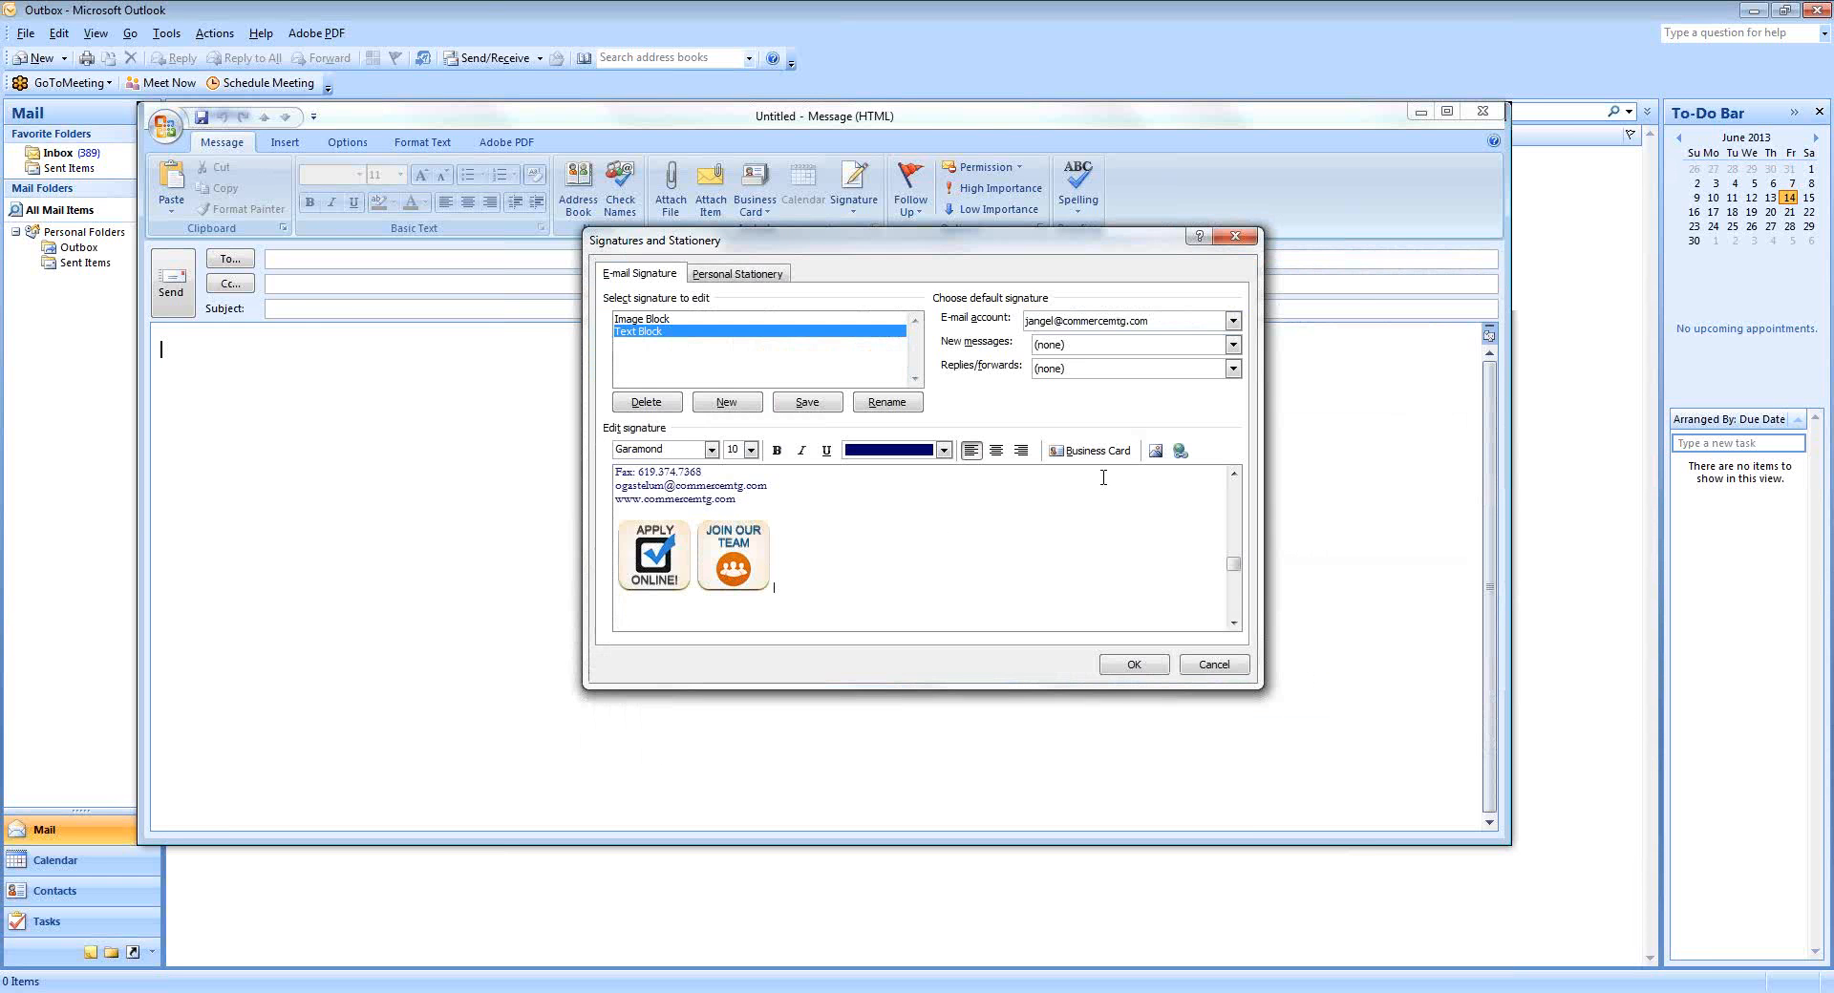
pyautogui.click(1156, 450)
pyautogui.click(1021, 401)
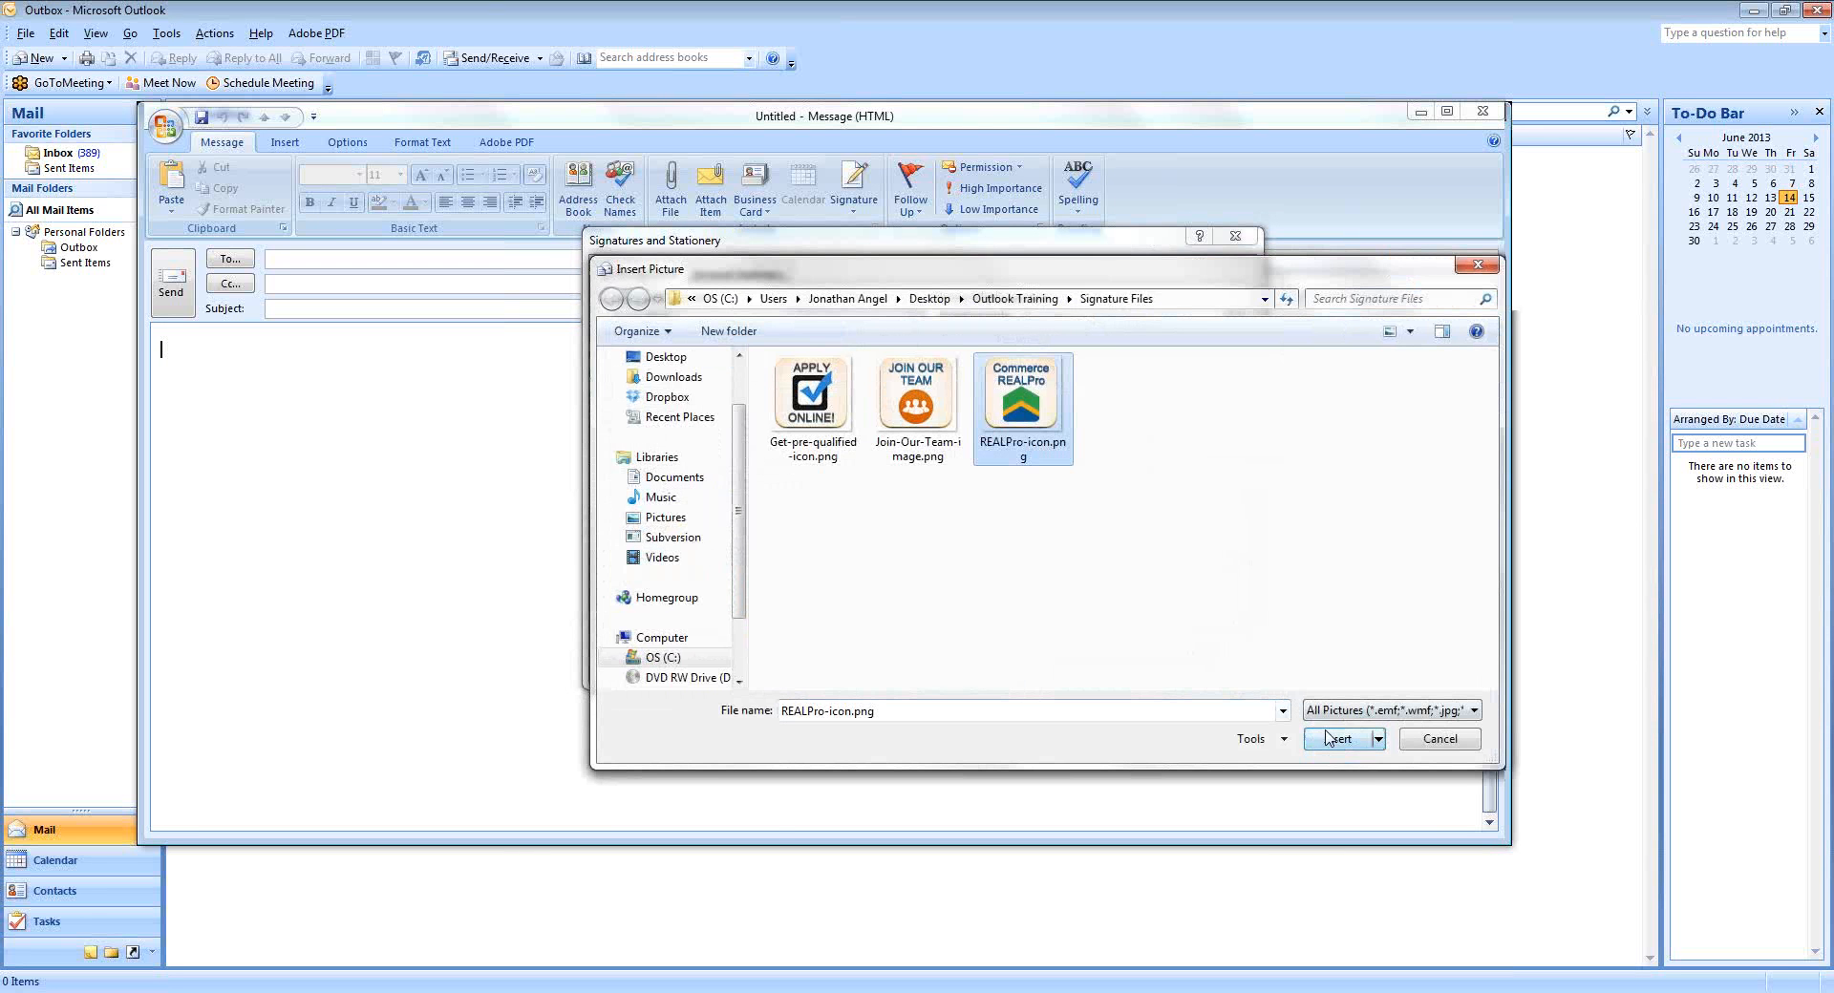
pyautogui.click(1335, 740)
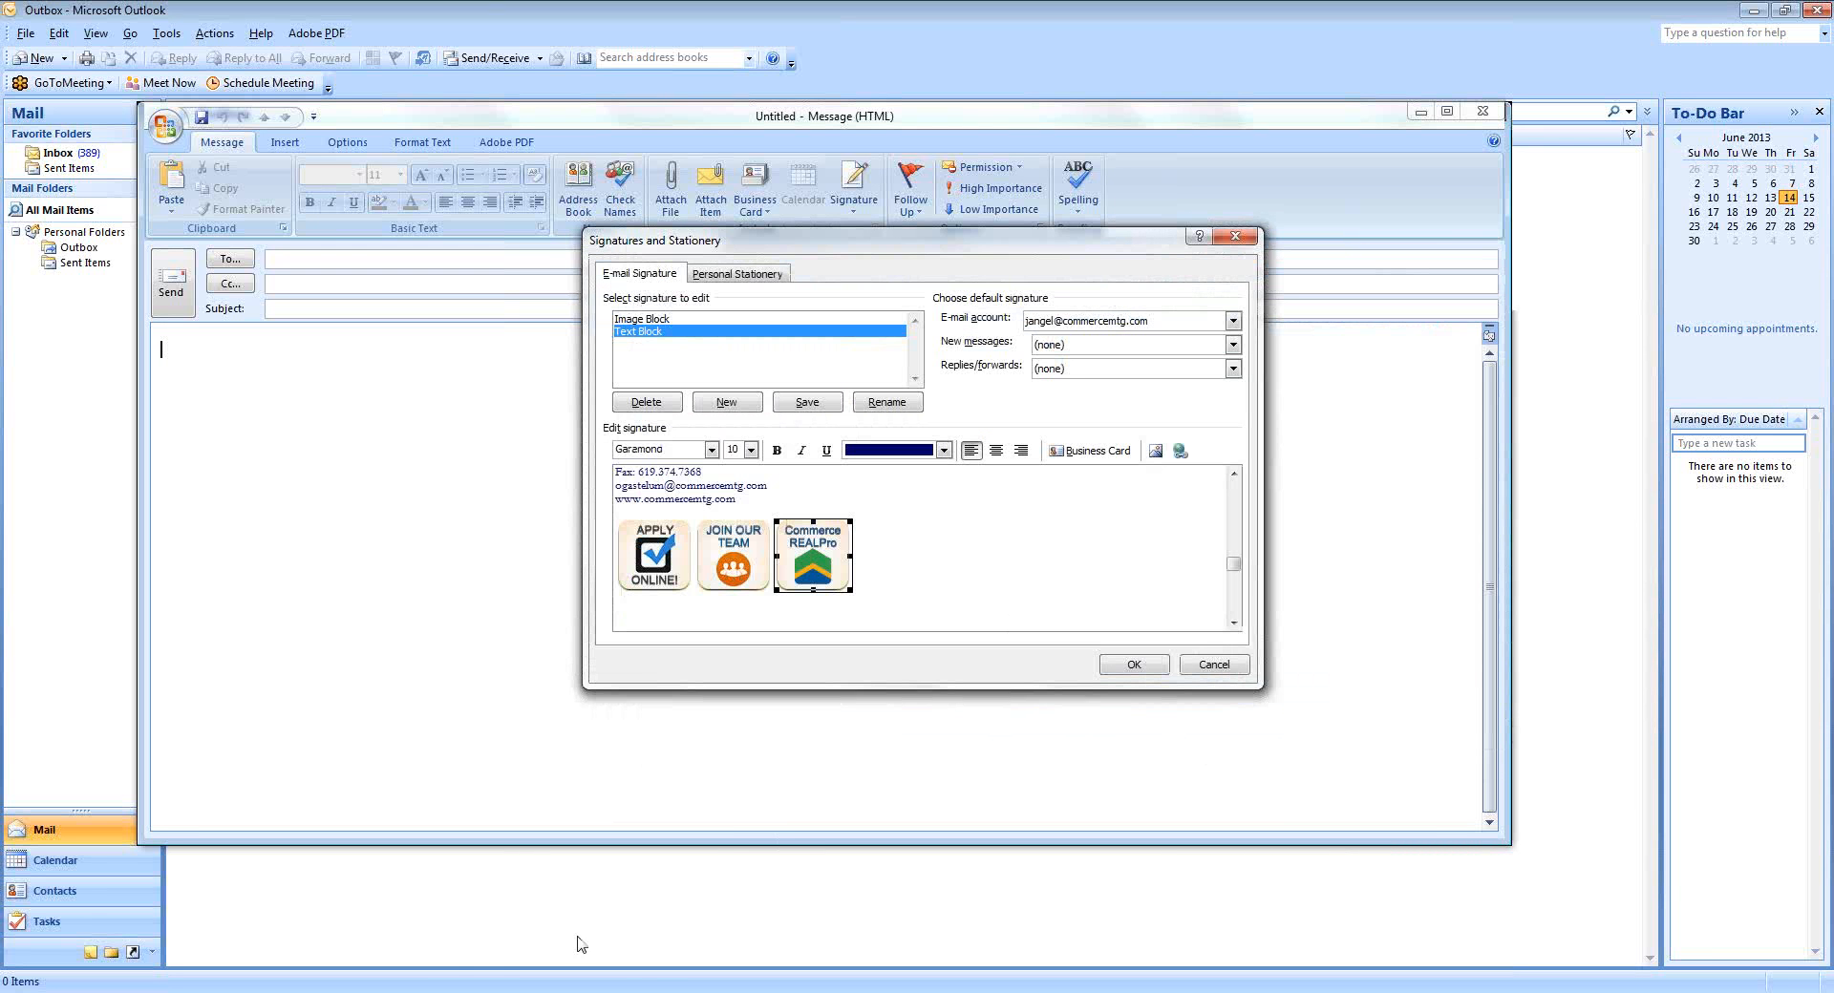
pyautogui.moveTo(551, 934)
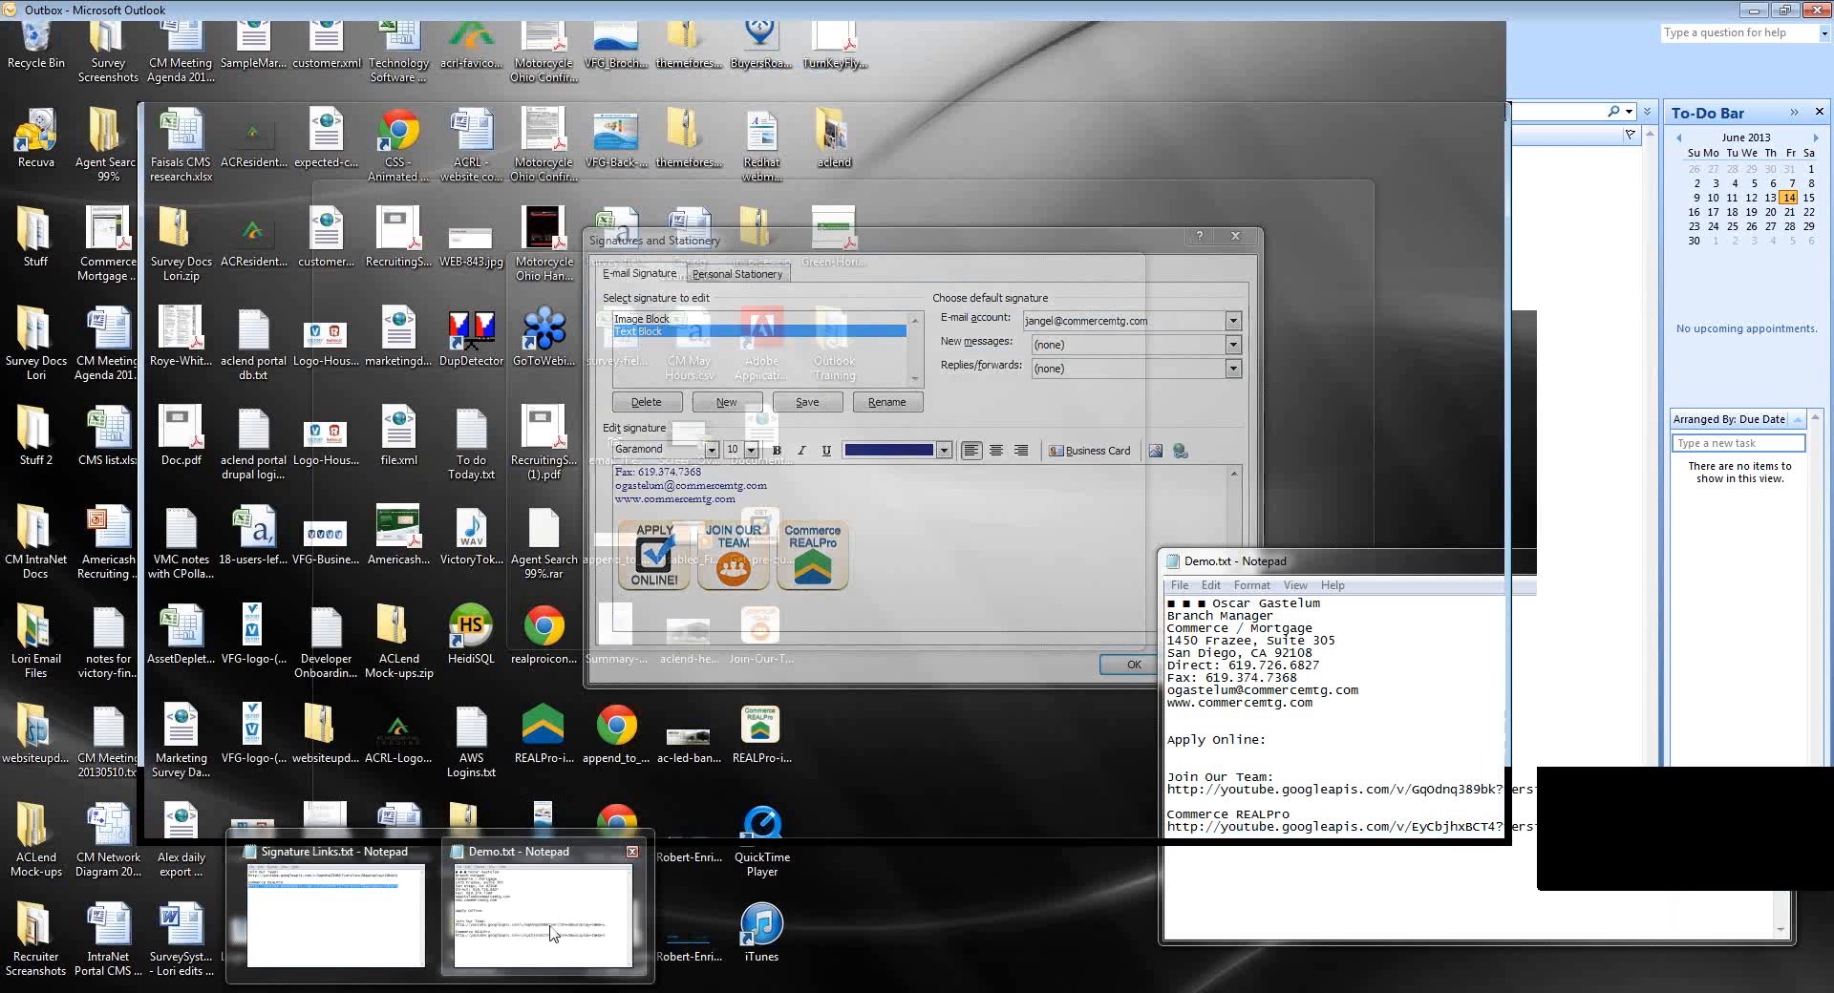
# Hyperlink the JOIN OUR TEAM icon to its video URL copied from Demo.txt.
pyautogui.click(551, 933)
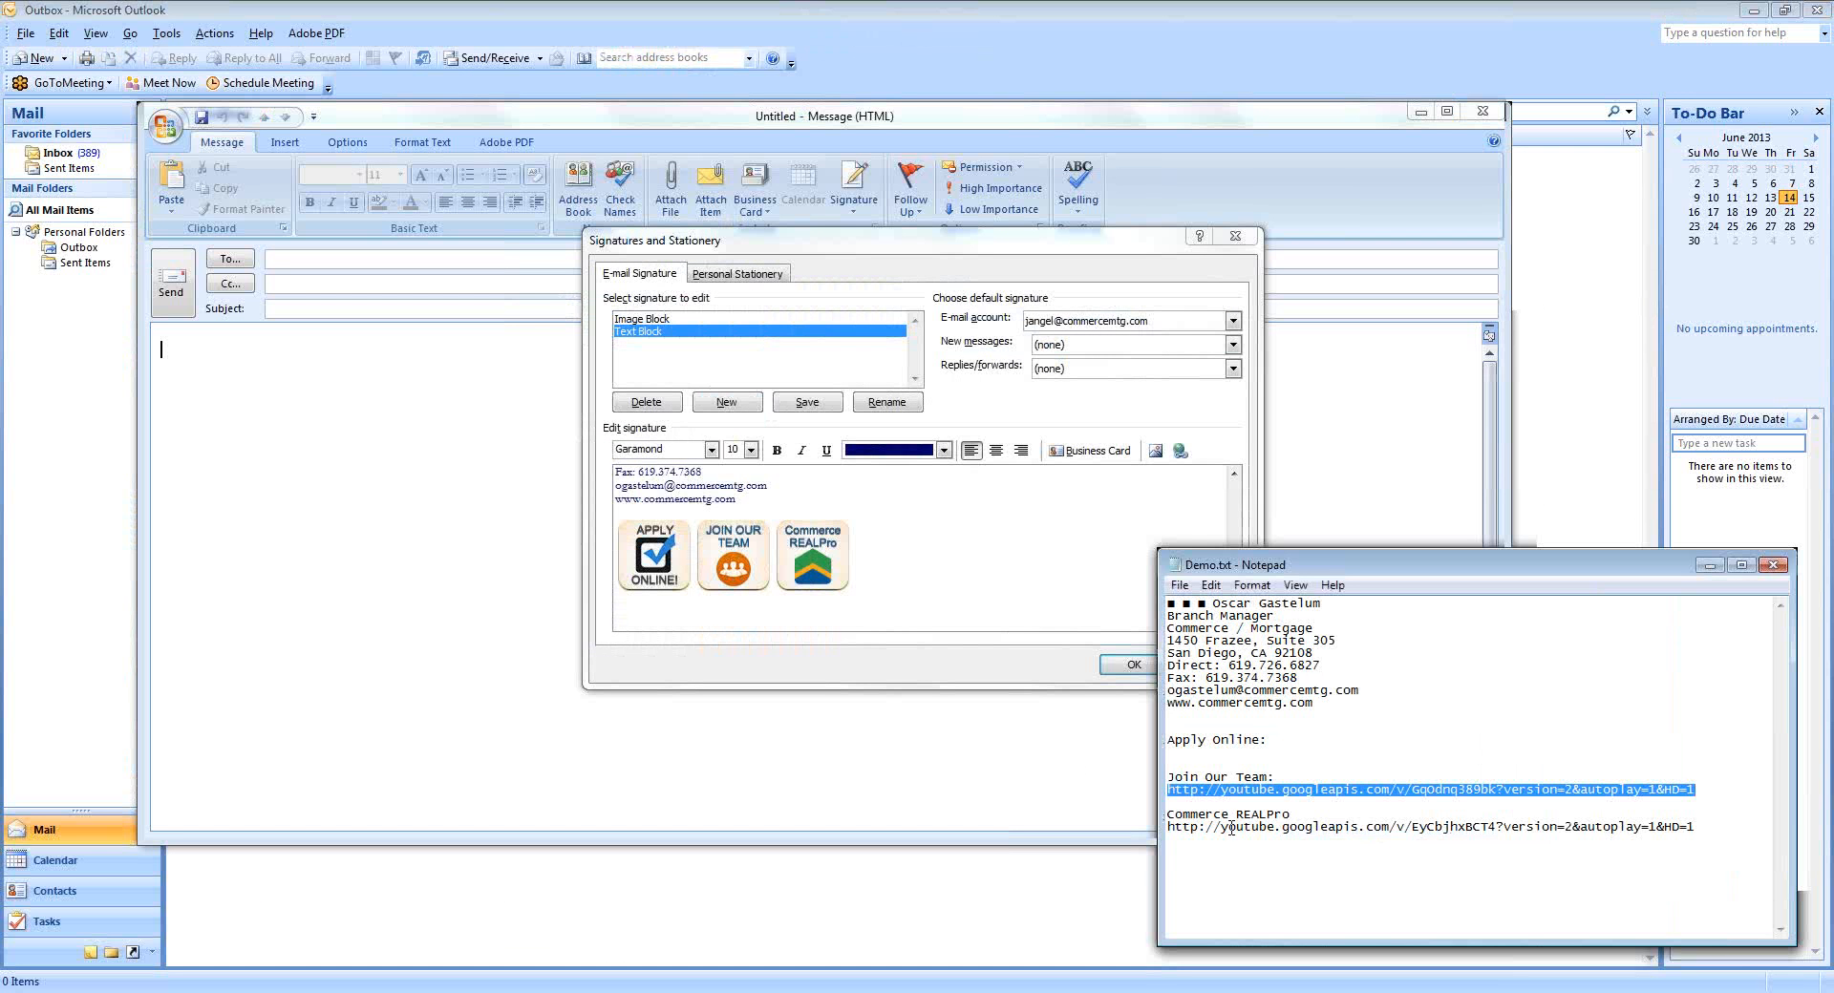
pyautogui.rightClick(1282, 791)
pyautogui.click(1318, 579)
pyautogui.click(730, 547)
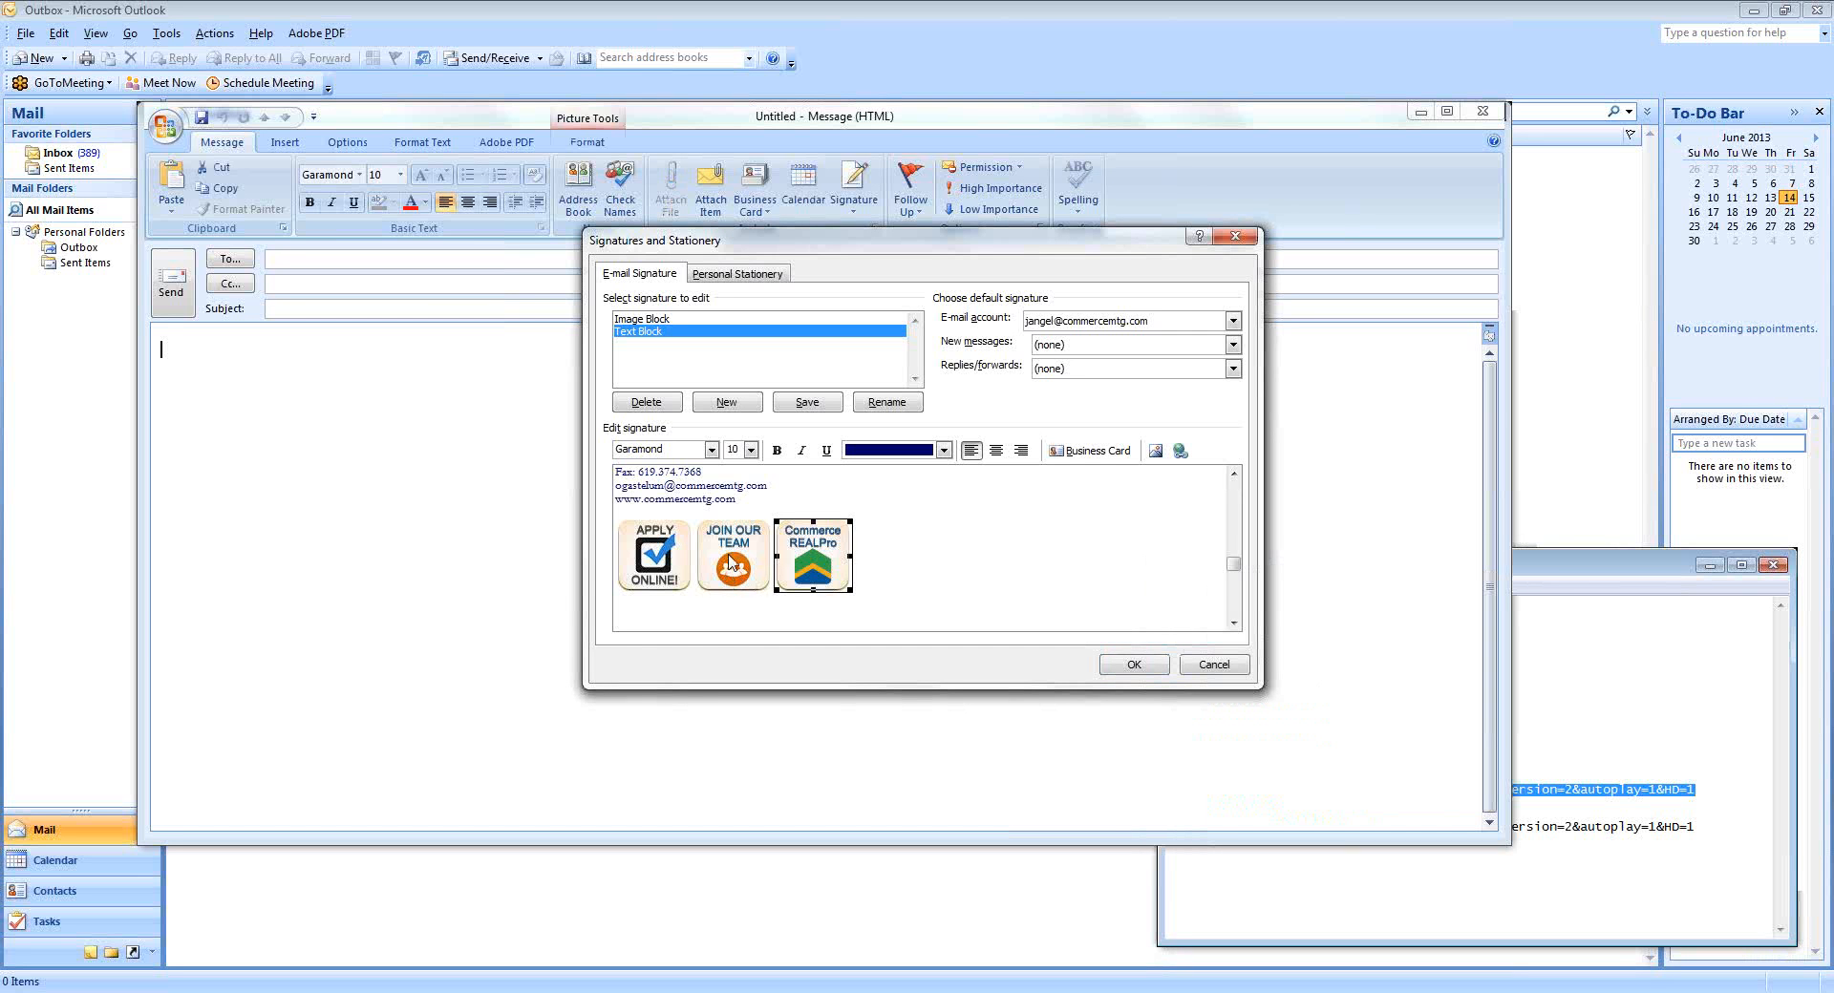
pyautogui.click(730, 558)
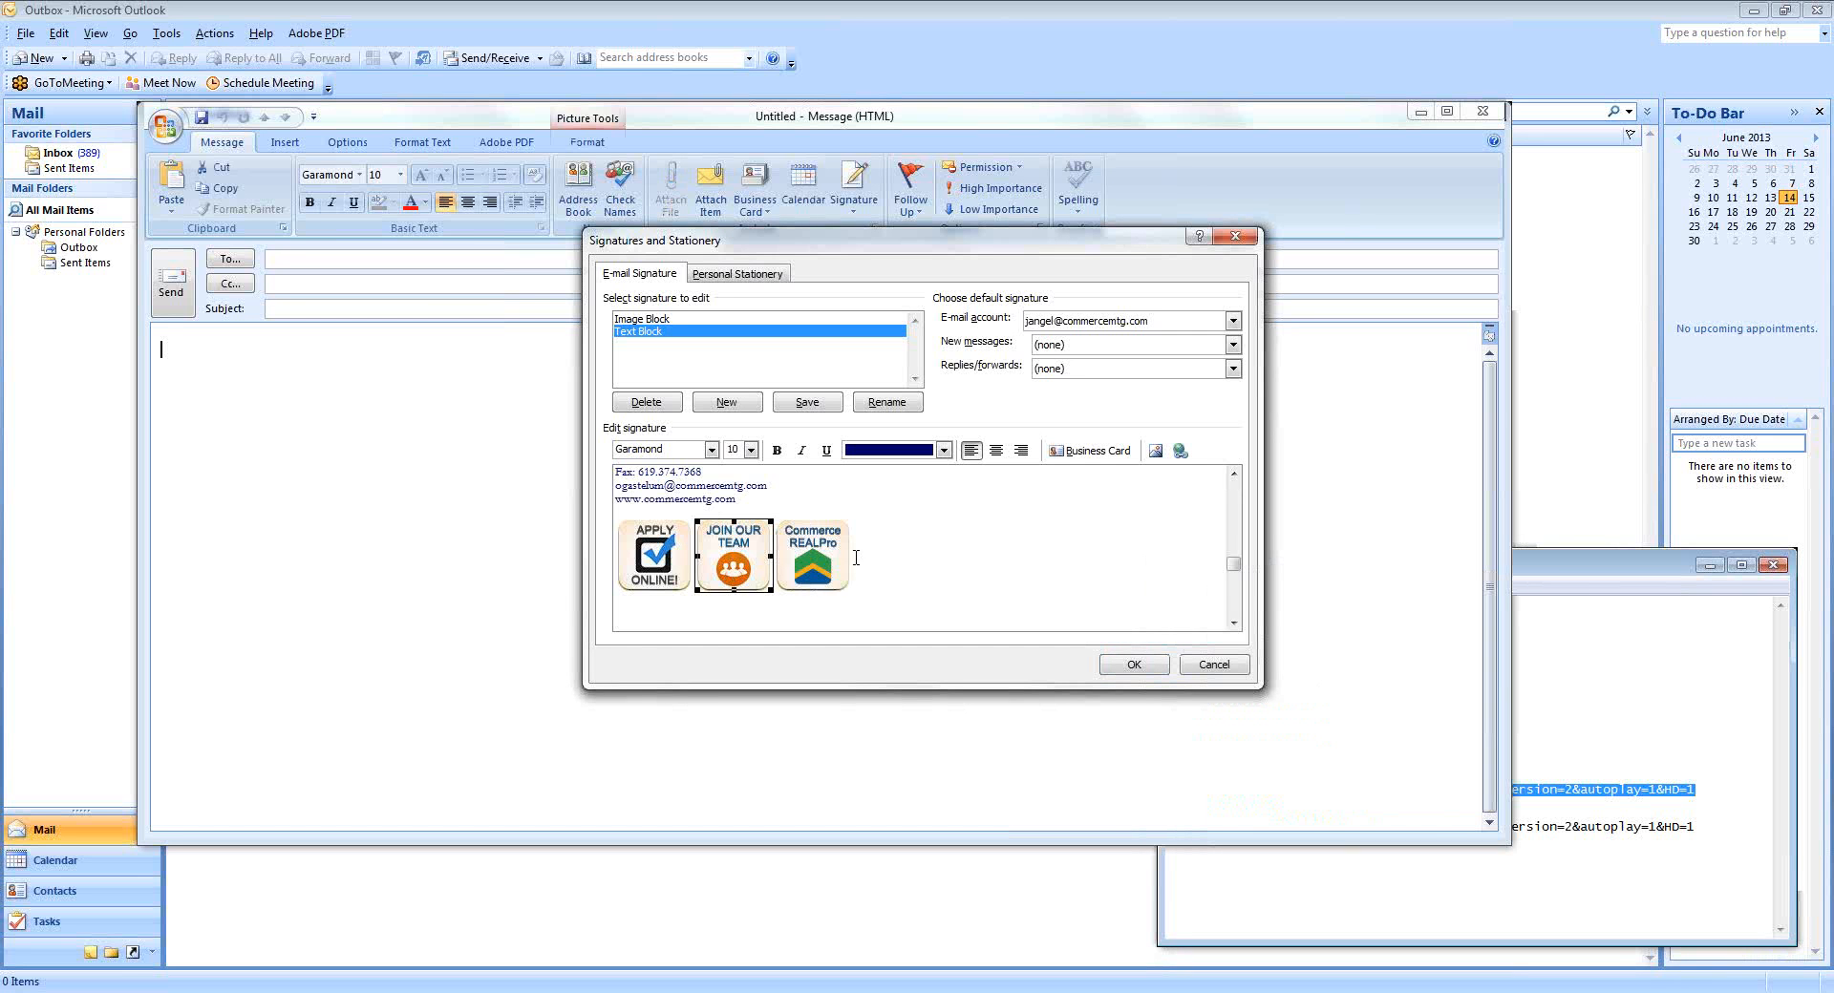
pyautogui.click(1181, 453)
pyautogui.rightClick(752, 563)
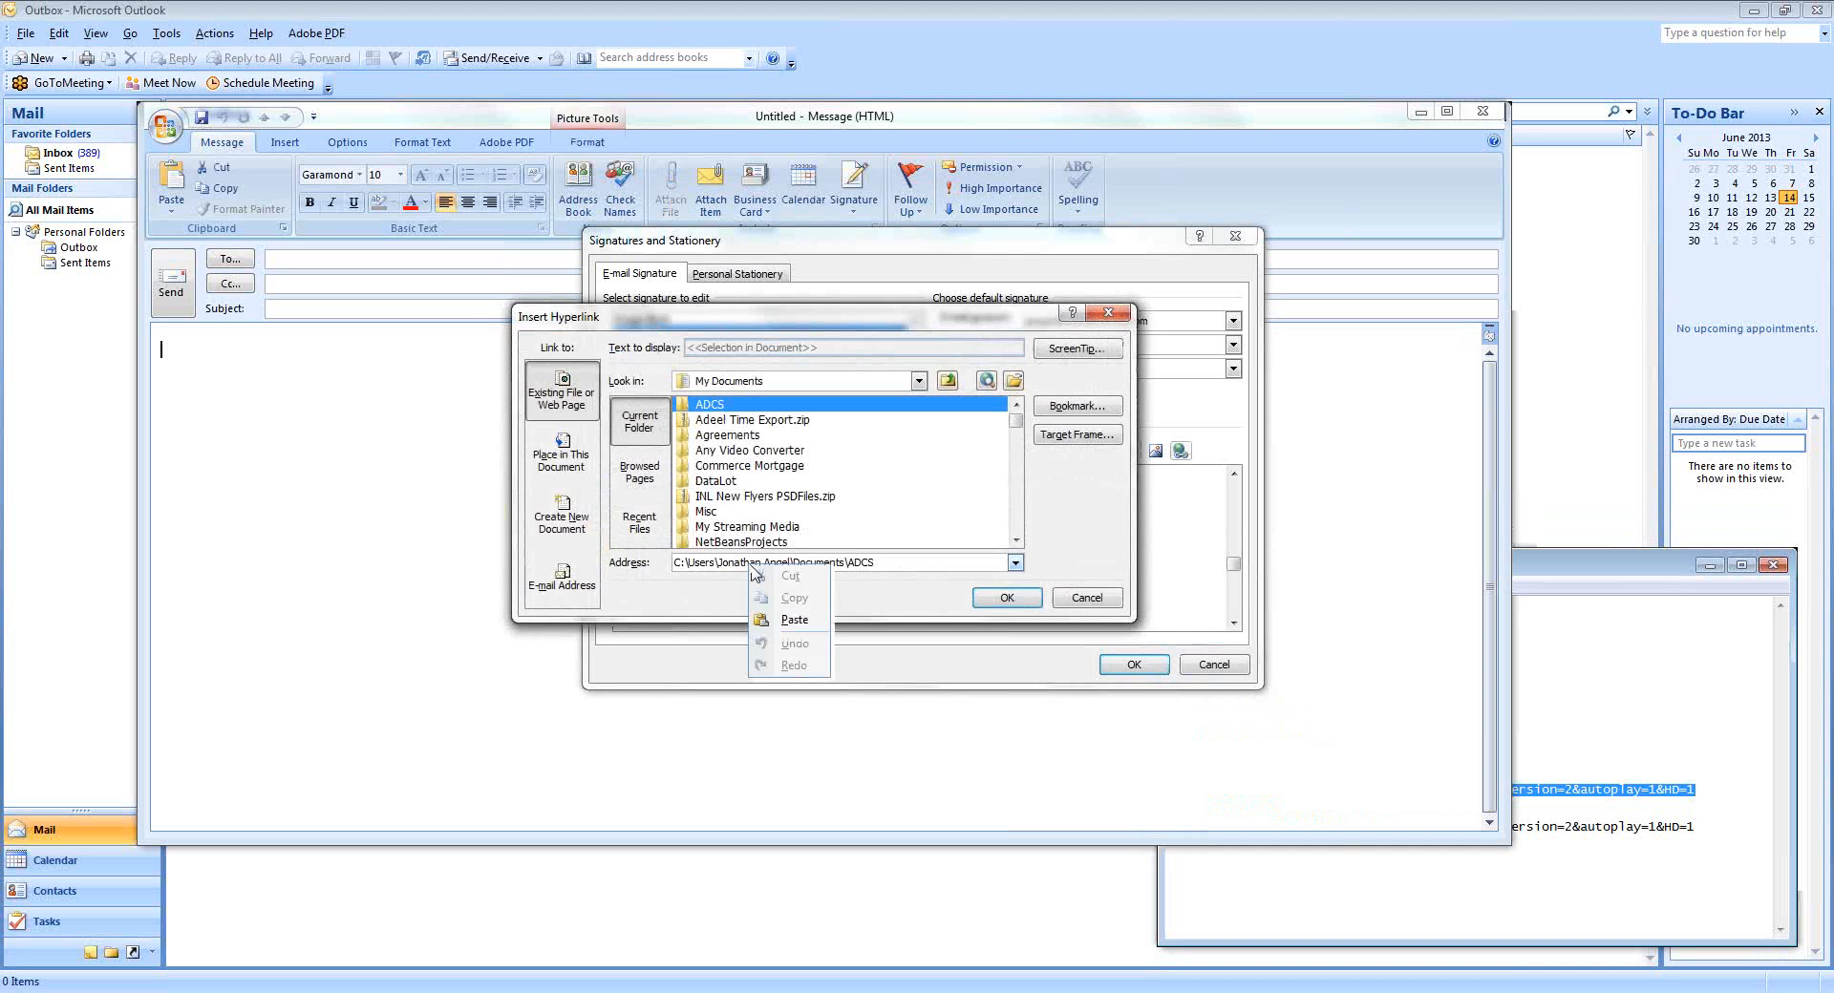
pyautogui.click(794, 620)
pyautogui.click(1018, 598)
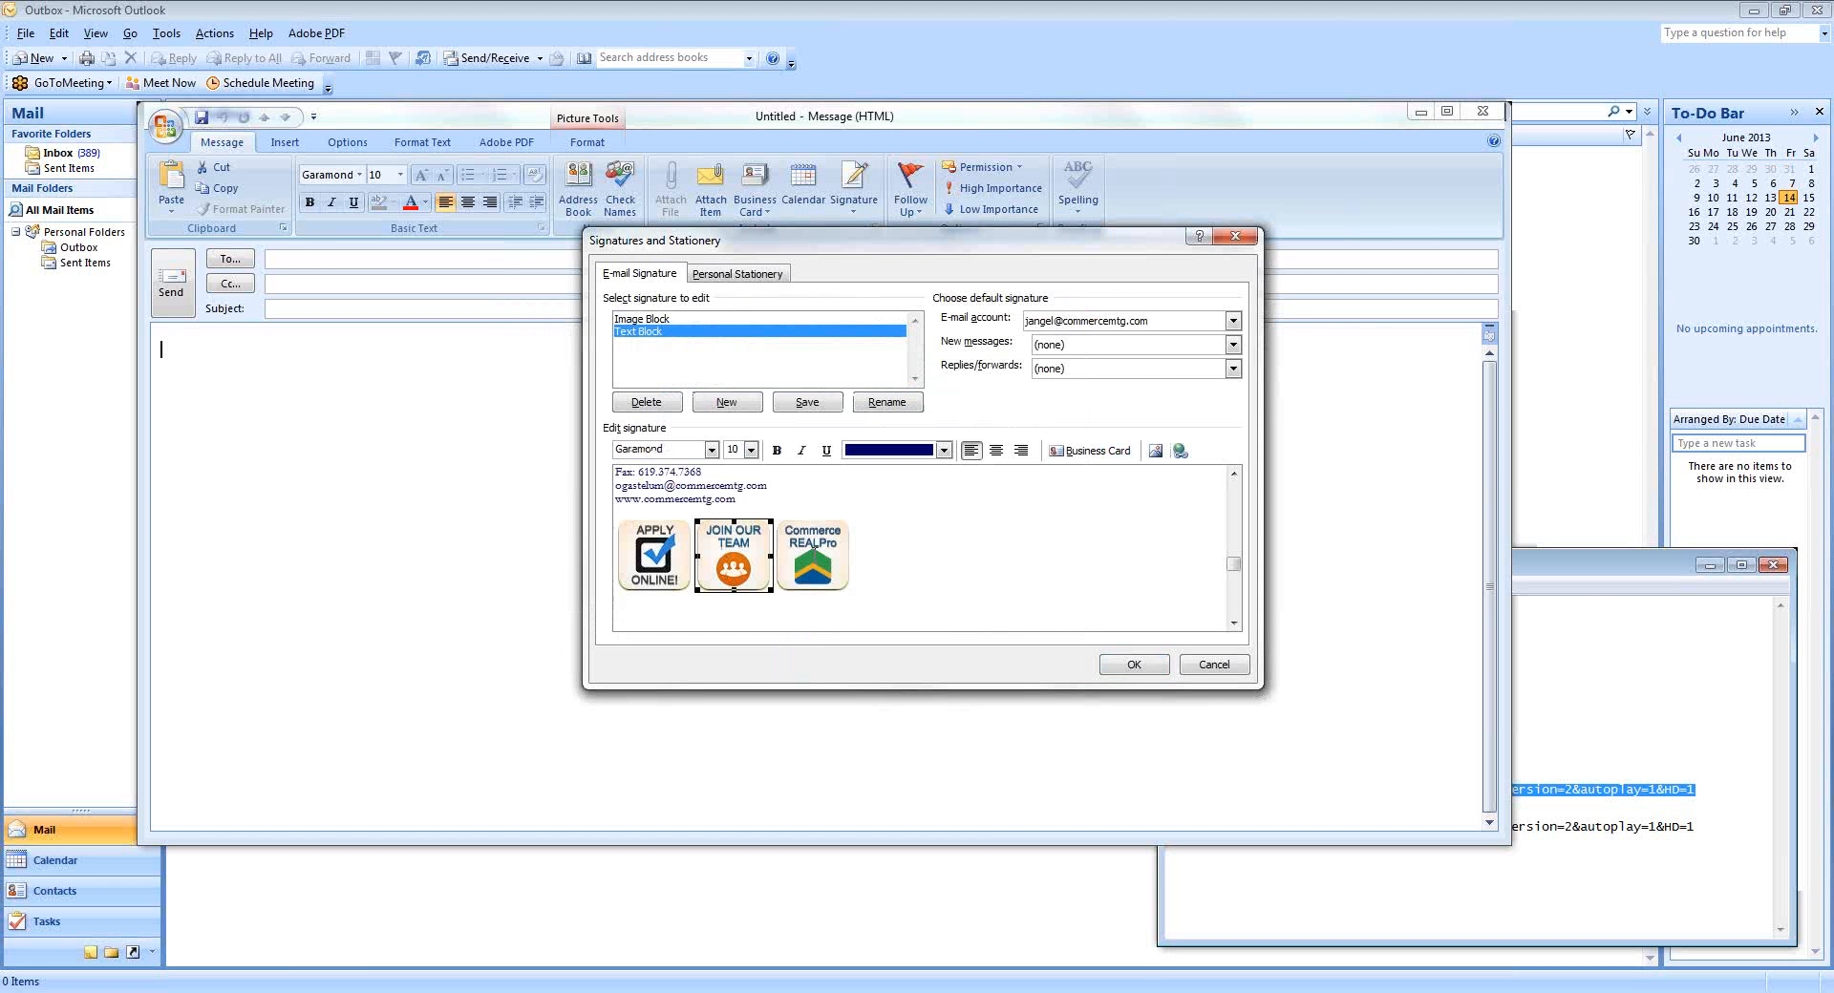
# Hyperlink the Commerce REALPro icon to its YouTube video URL and accept the signature changes.
pyautogui.click(1304, 858)
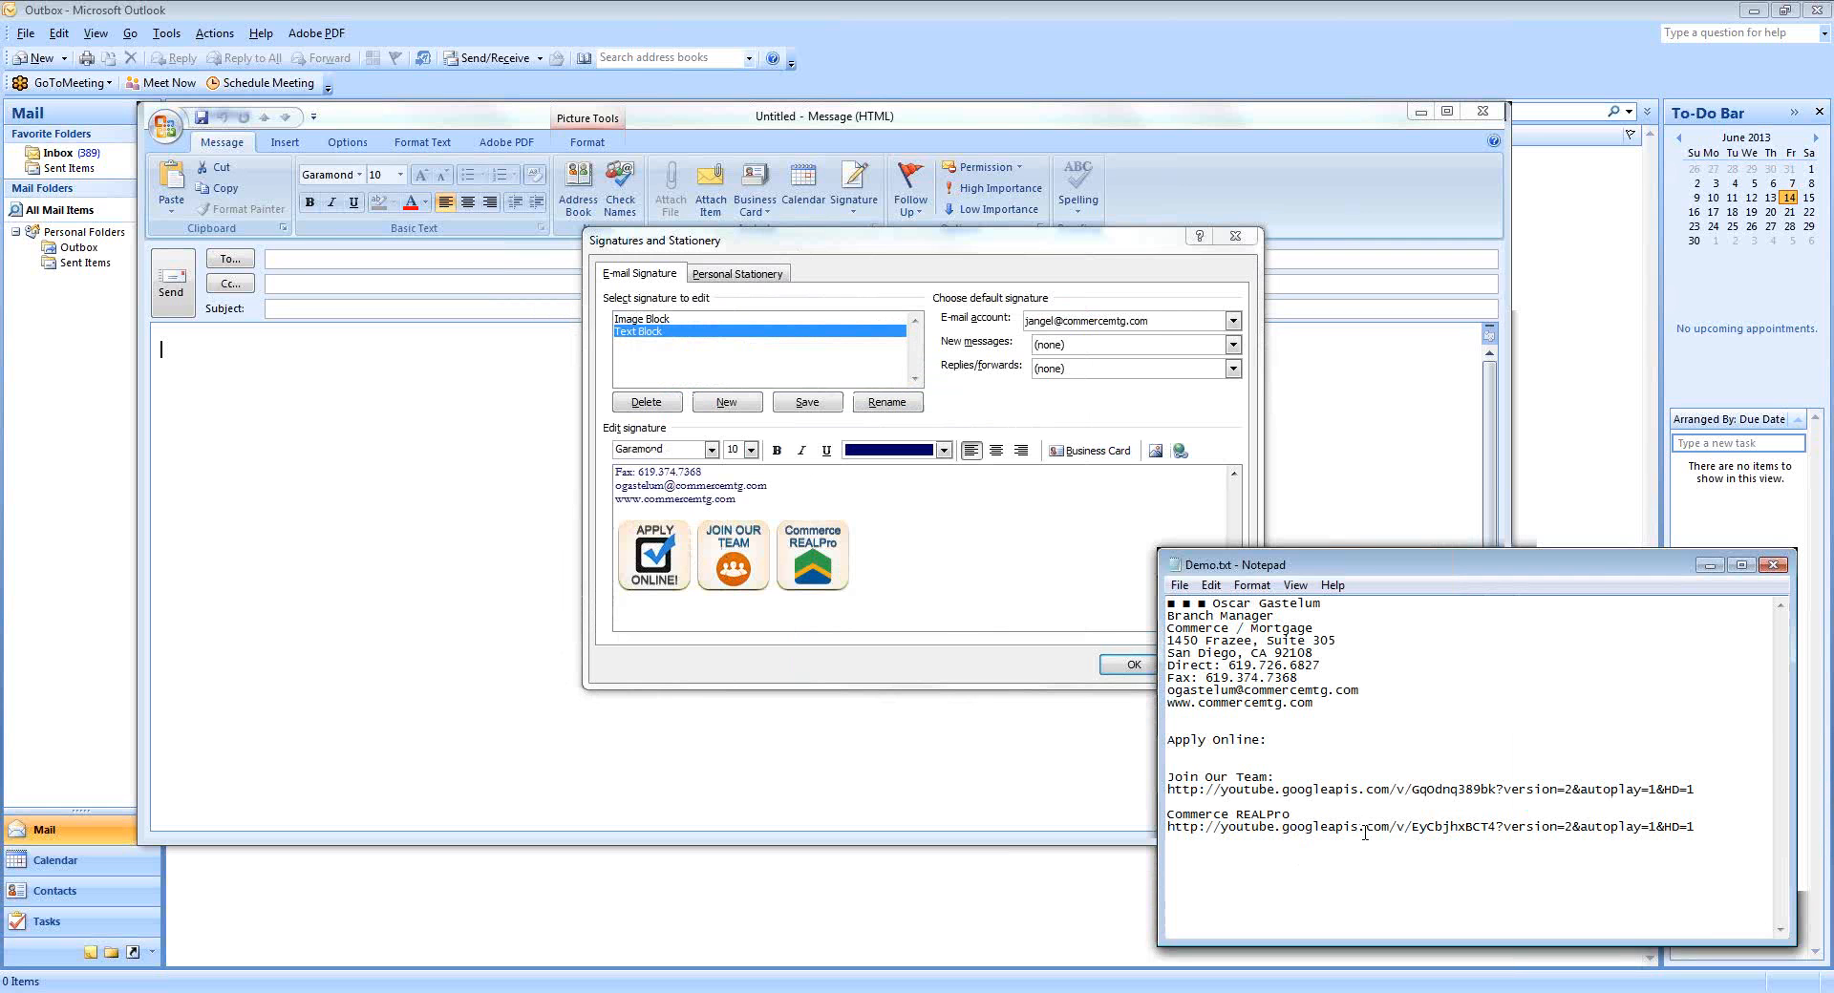
pyautogui.doubleClick(1364, 833)
pyautogui.rightClick(1356, 824)
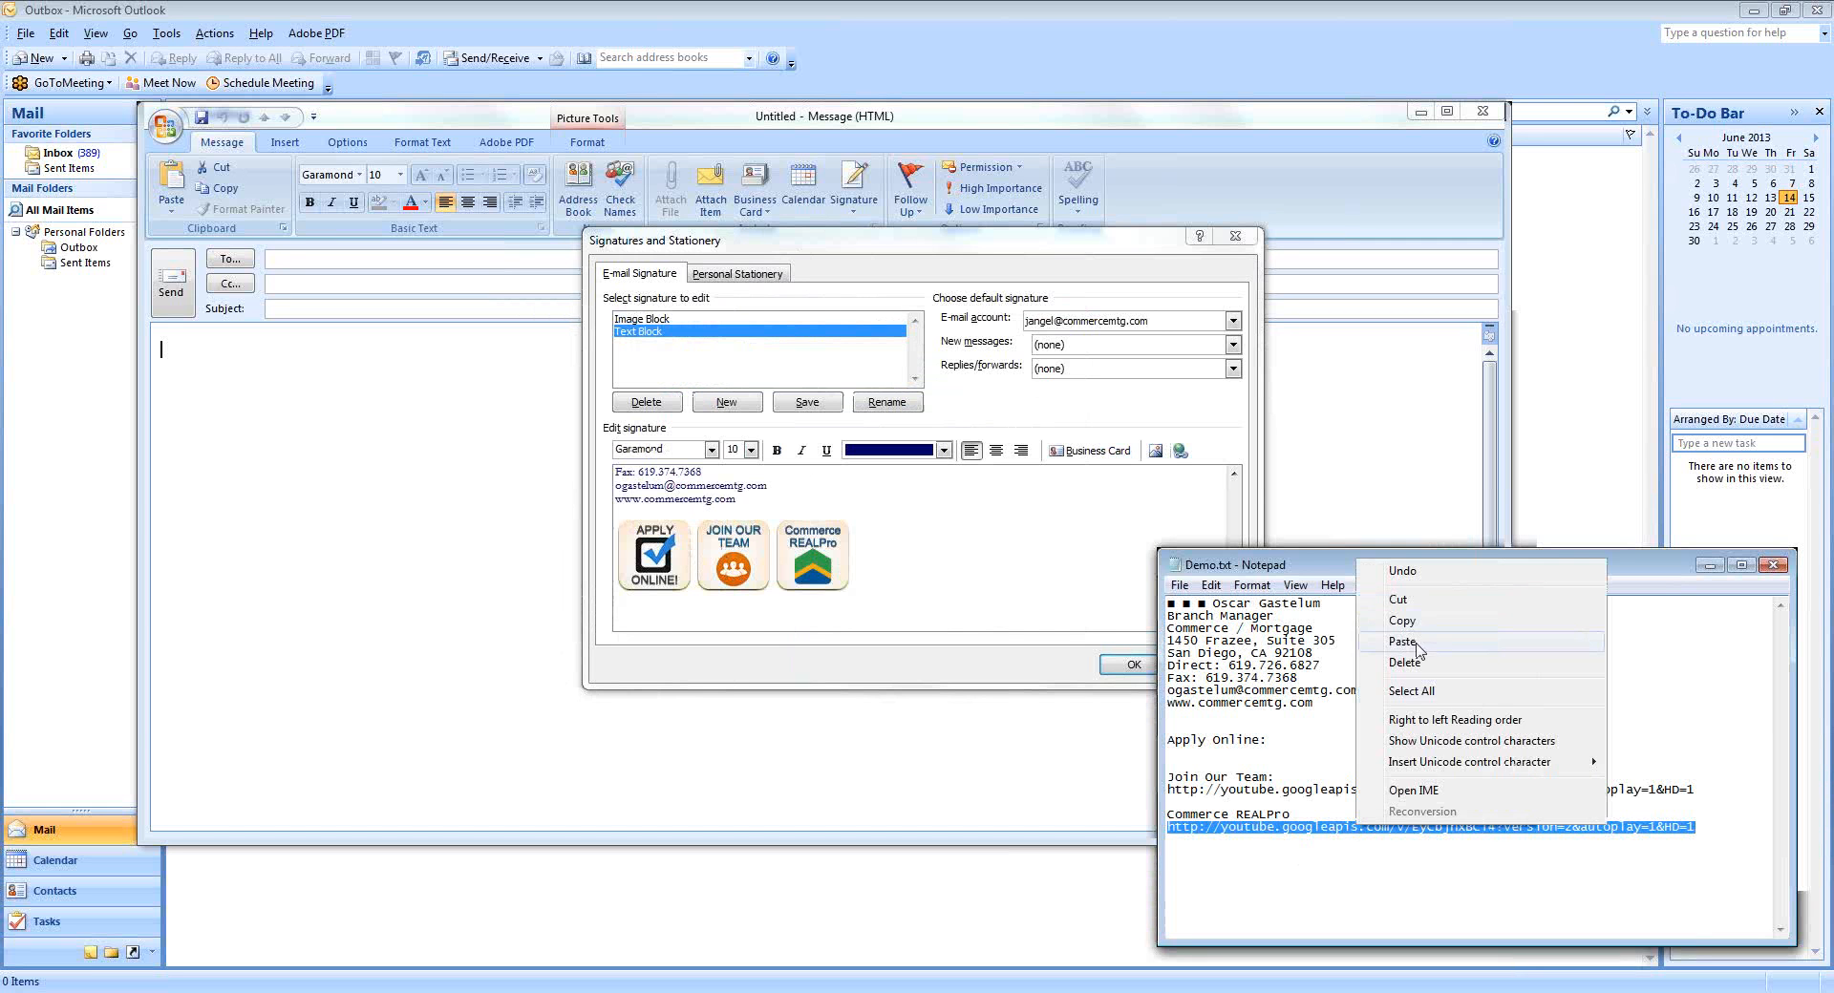
pyautogui.click(1420, 617)
pyautogui.click(831, 560)
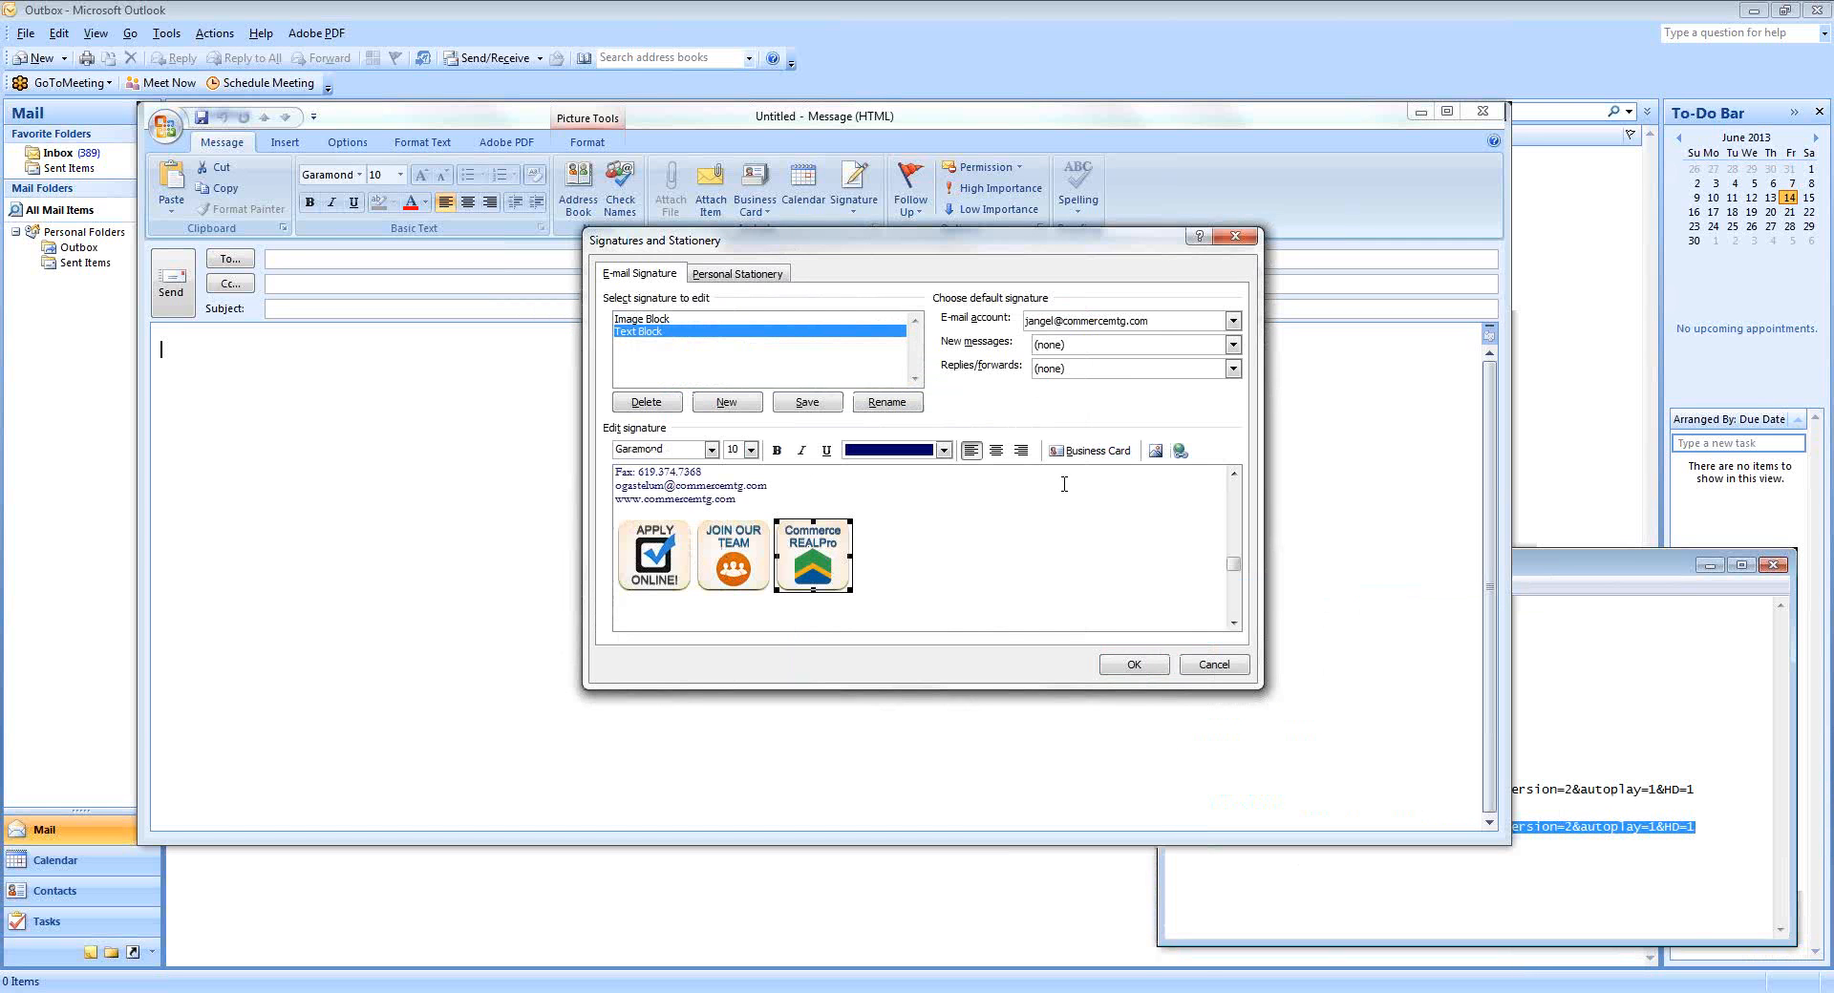
pyautogui.click(1181, 450)
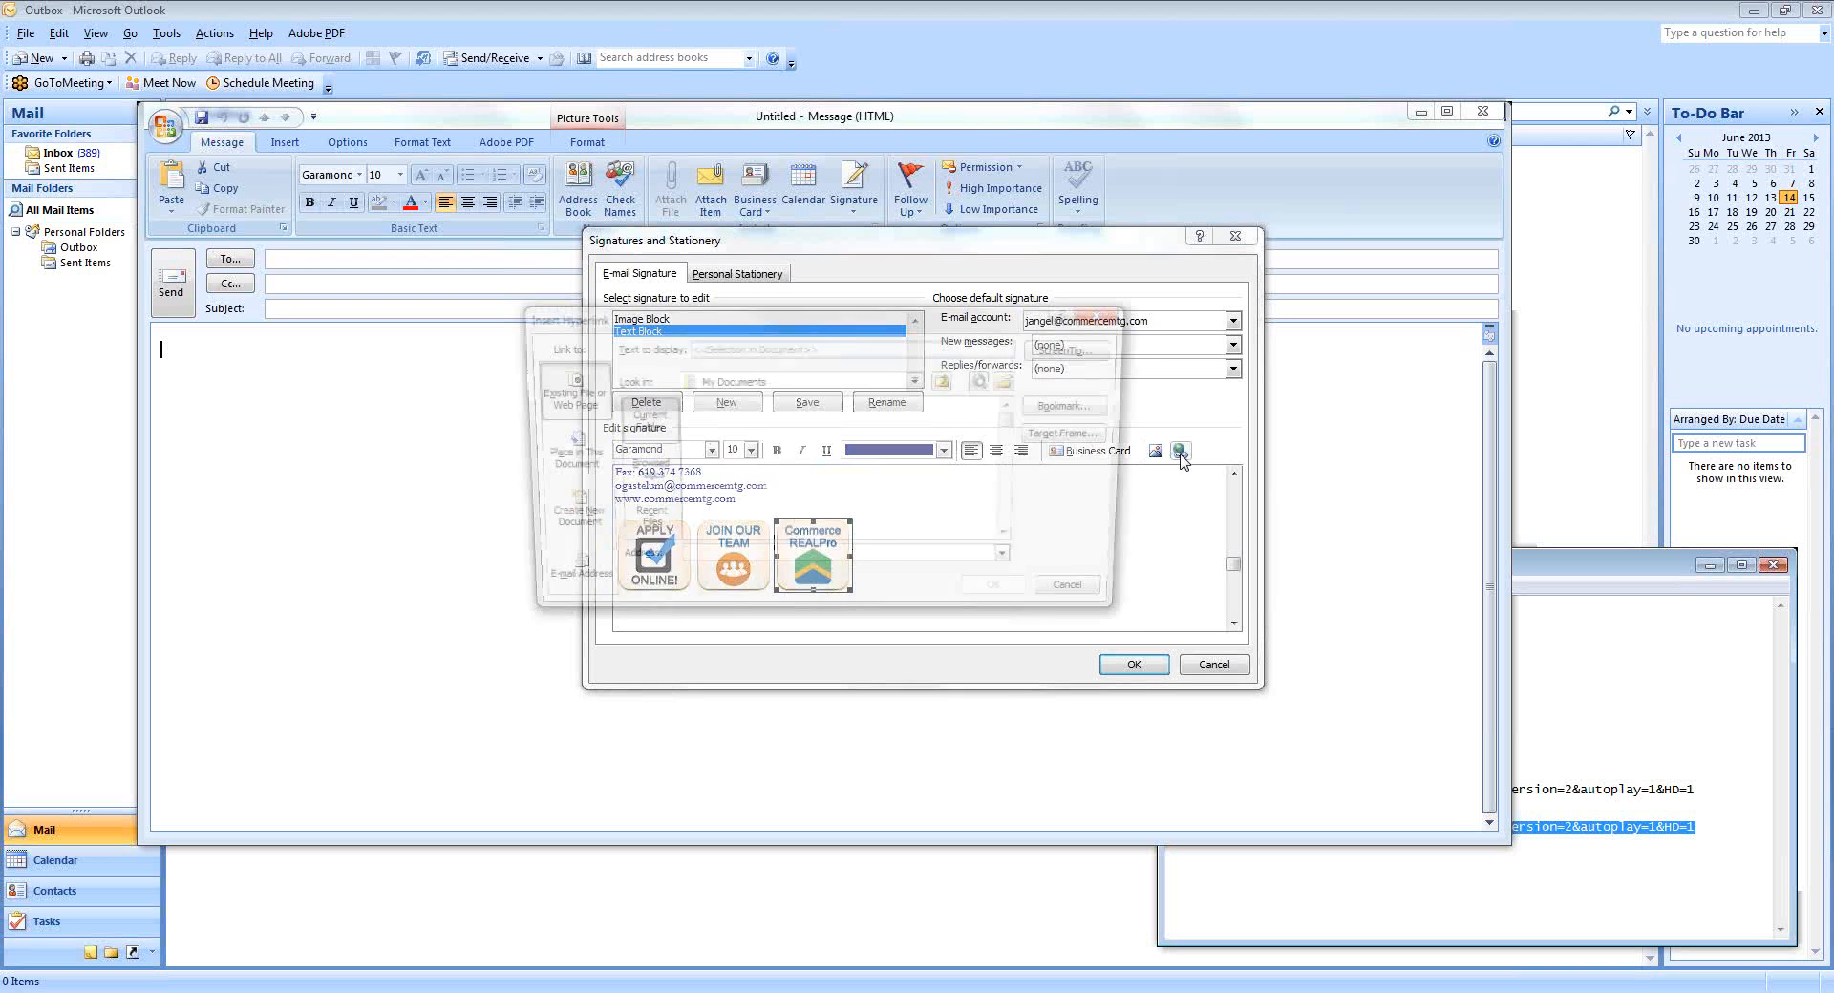
pyautogui.rightClick(770, 563)
pyautogui.click(814, 618)
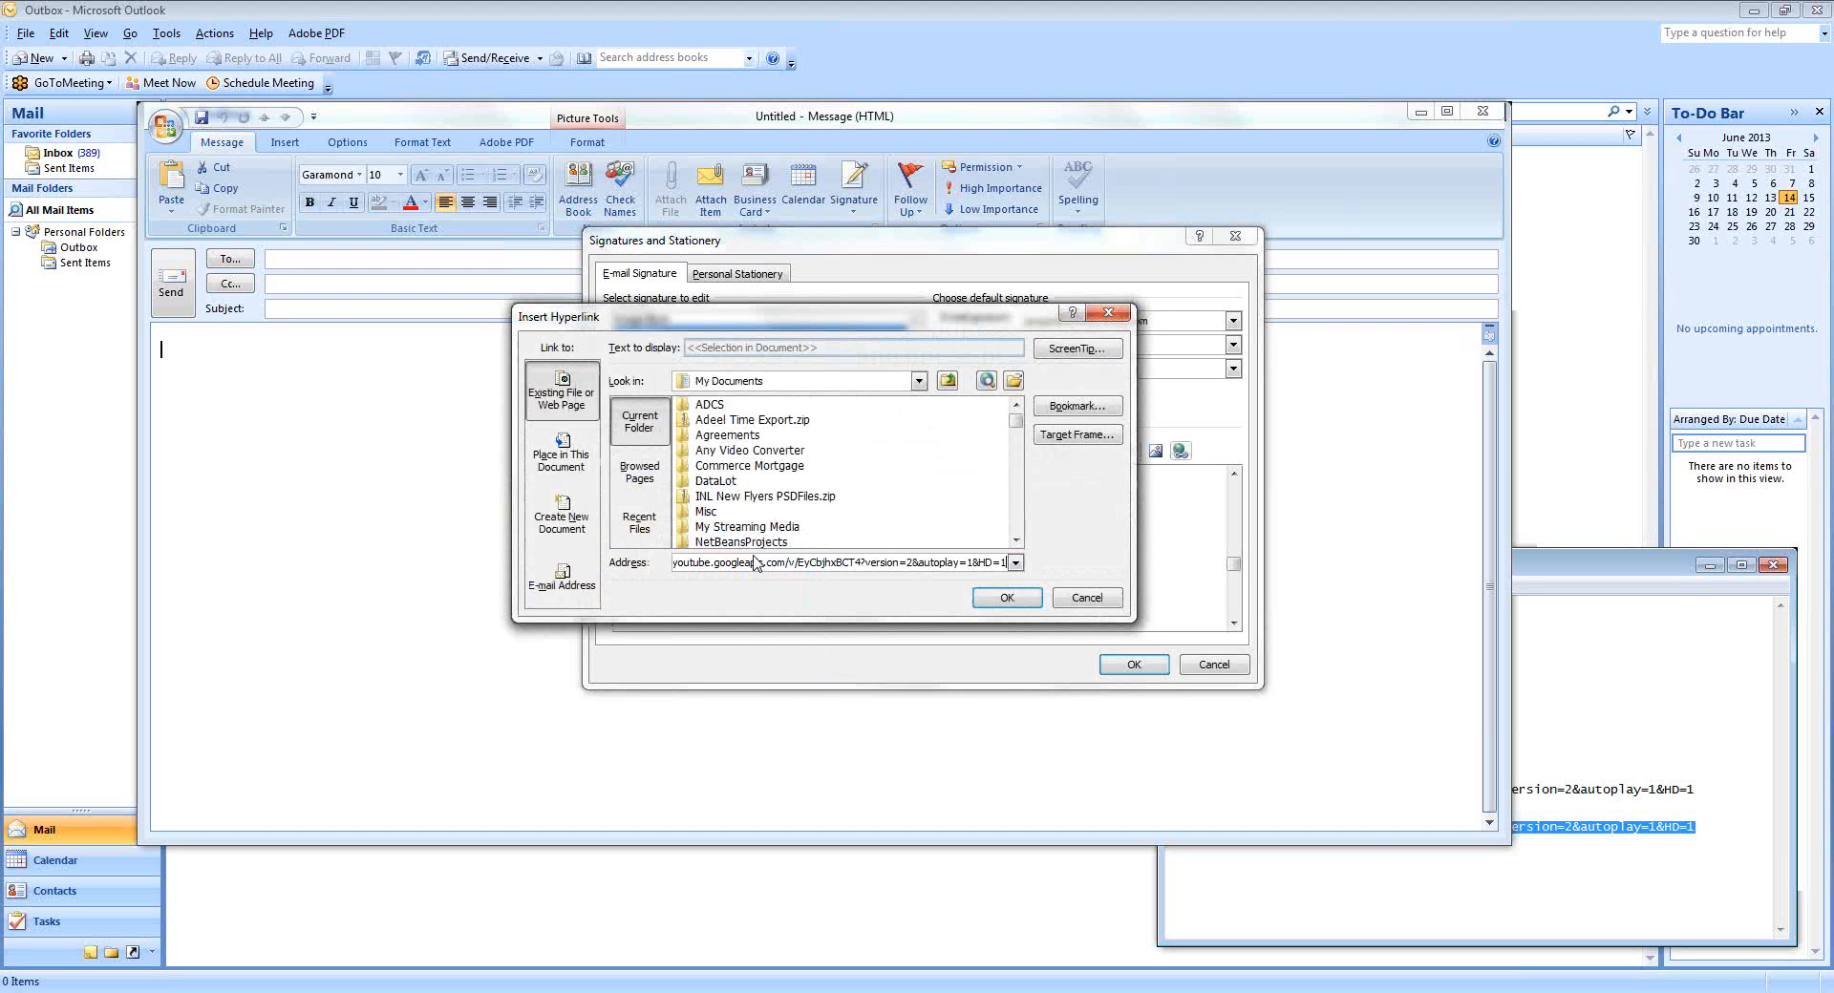
pyautogui.click(996, 599)
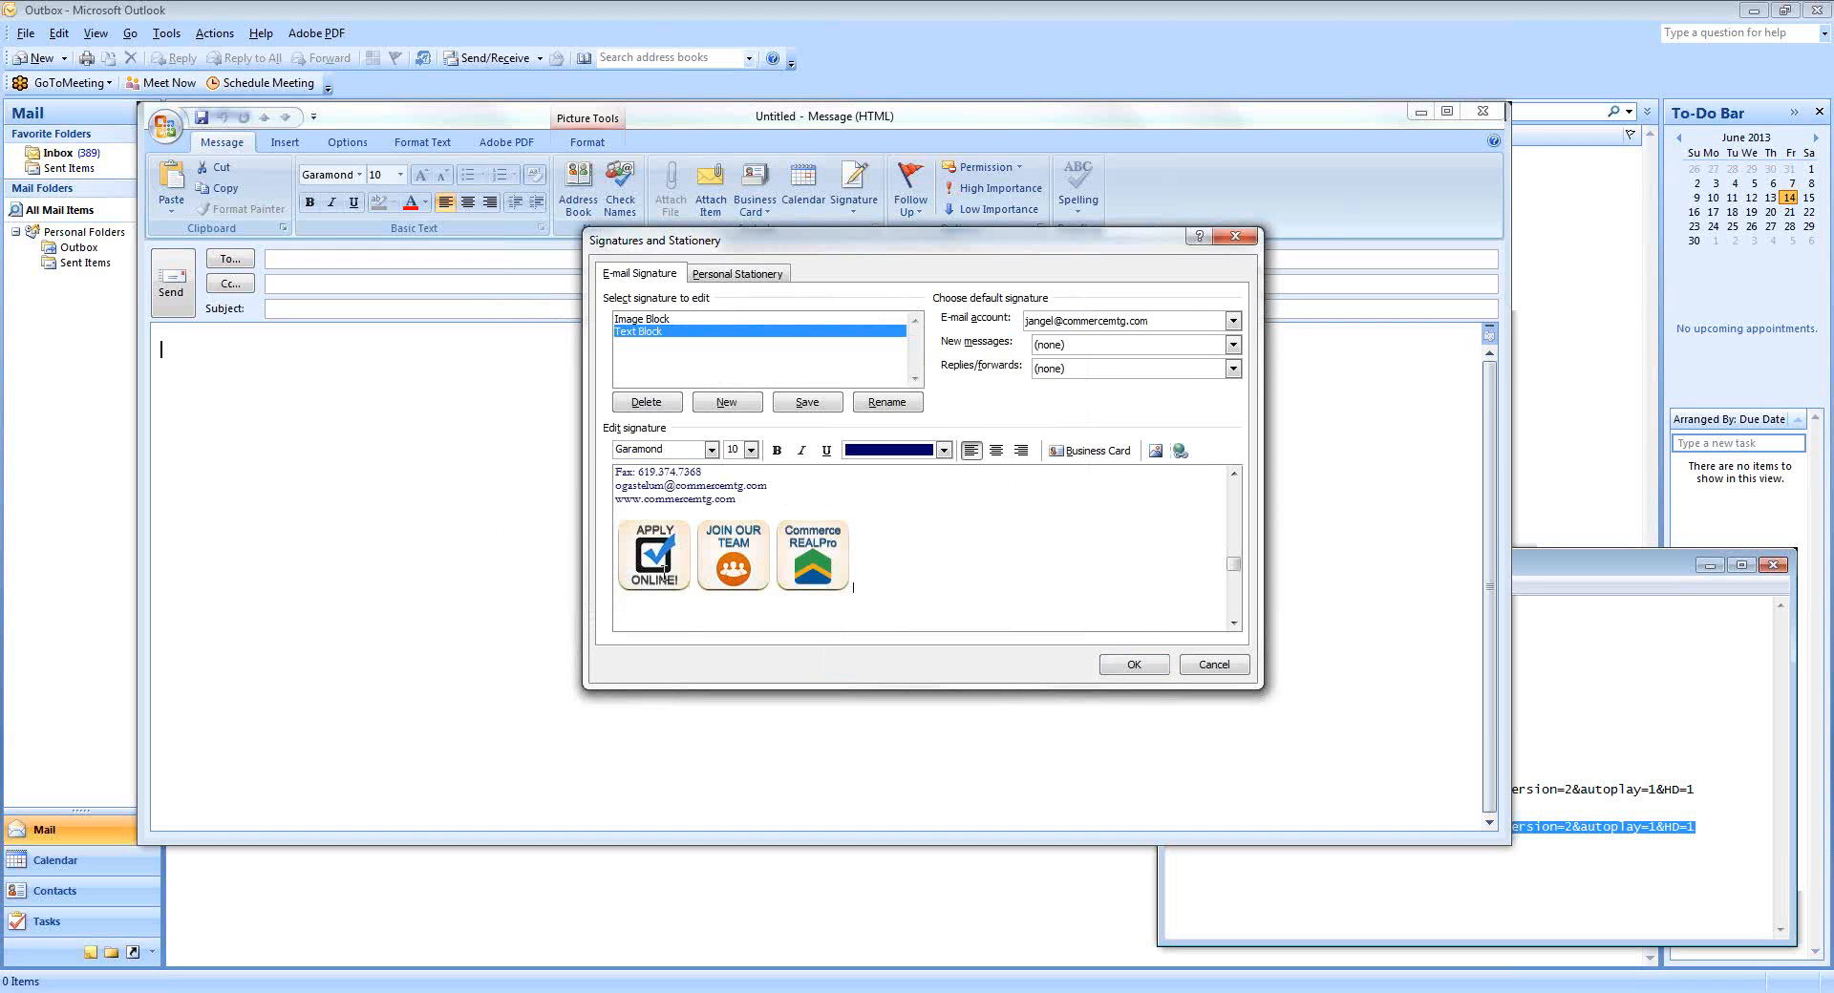
pyautogui.click(658, 558)
pyautogui.click(1163, 675)
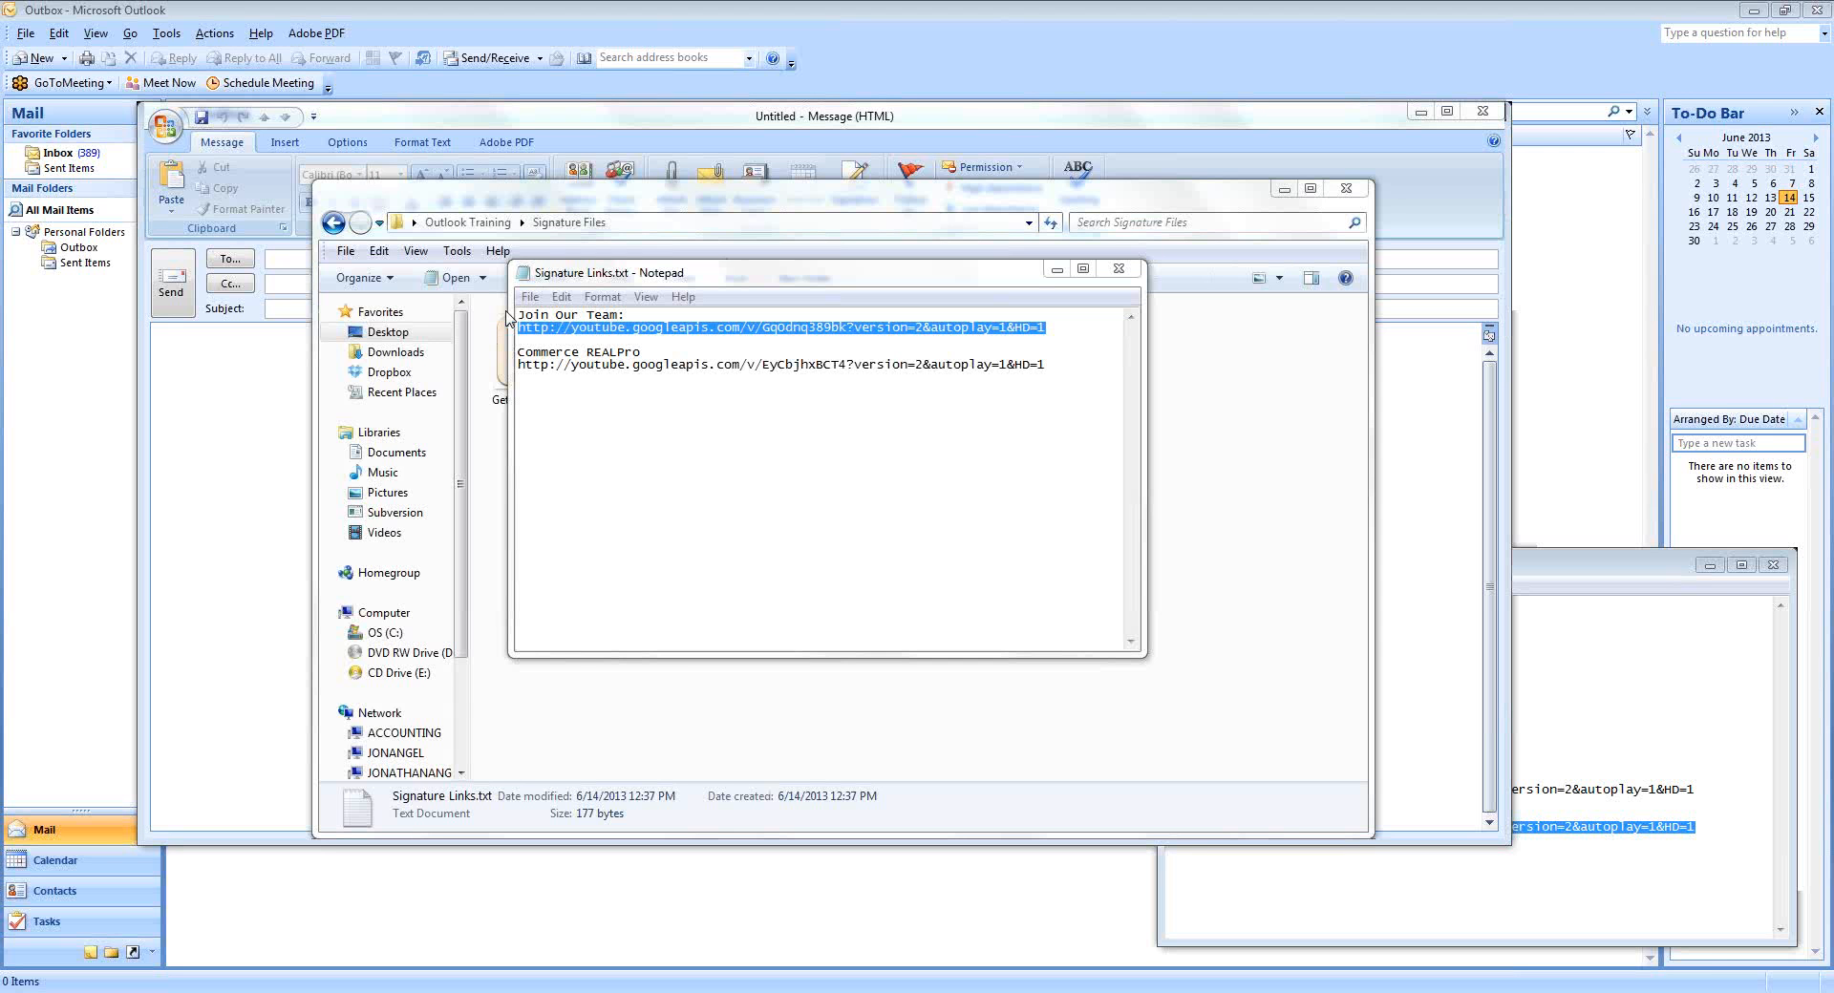
# Copy the Join Our Team video URL from Signature Links.txt.
pyautogui.click(651, 327)
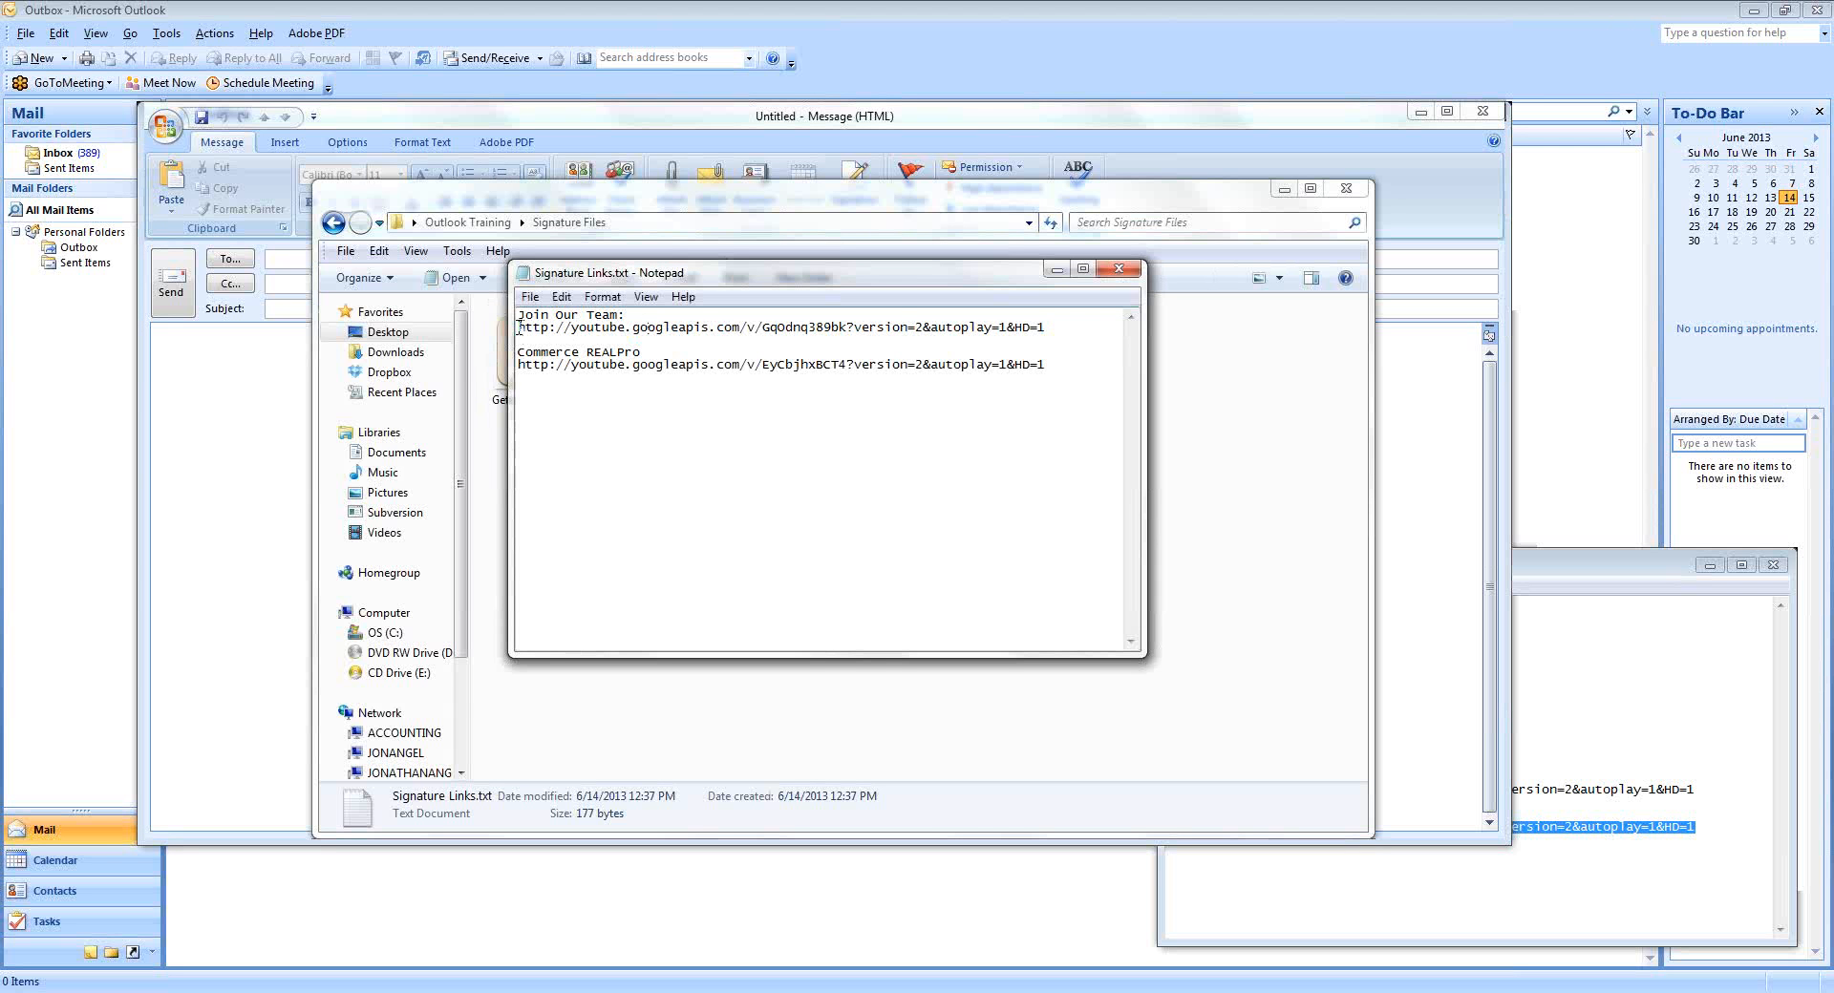
pyautogui.moveTo(519, 327); pyautogui.dragTo(1045, 329)
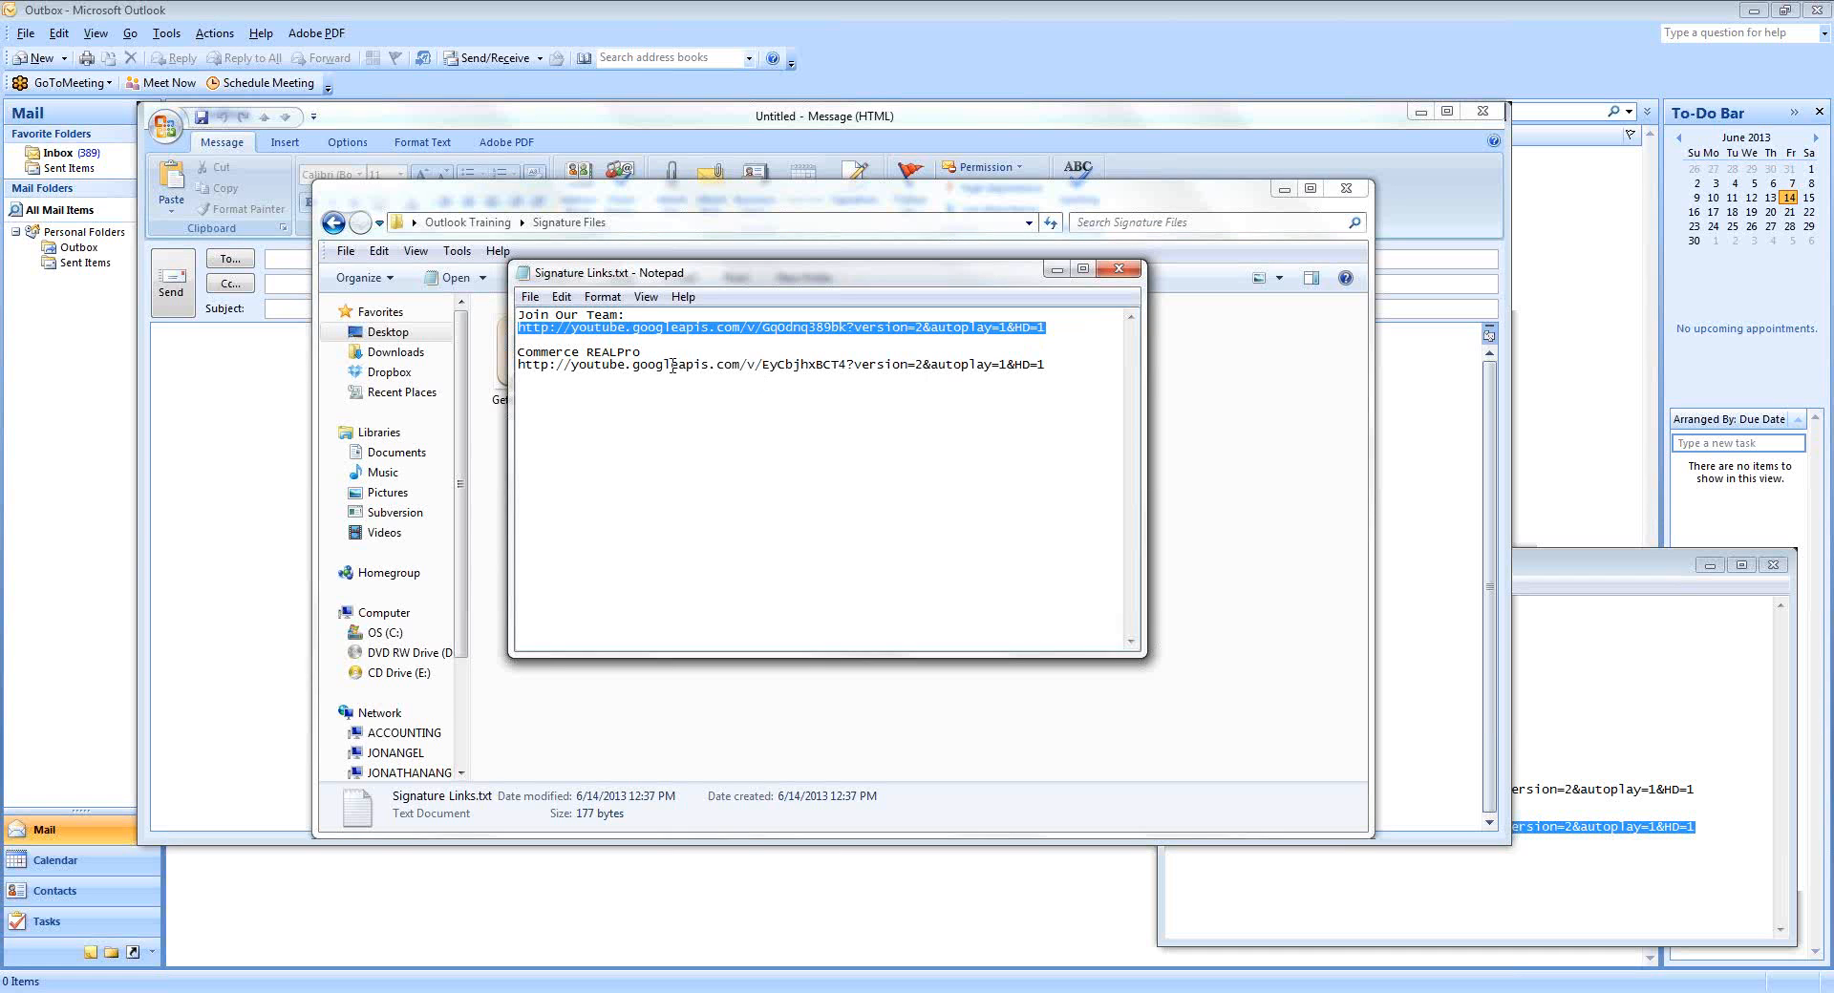
pyautogui.rightClick(603, 330)
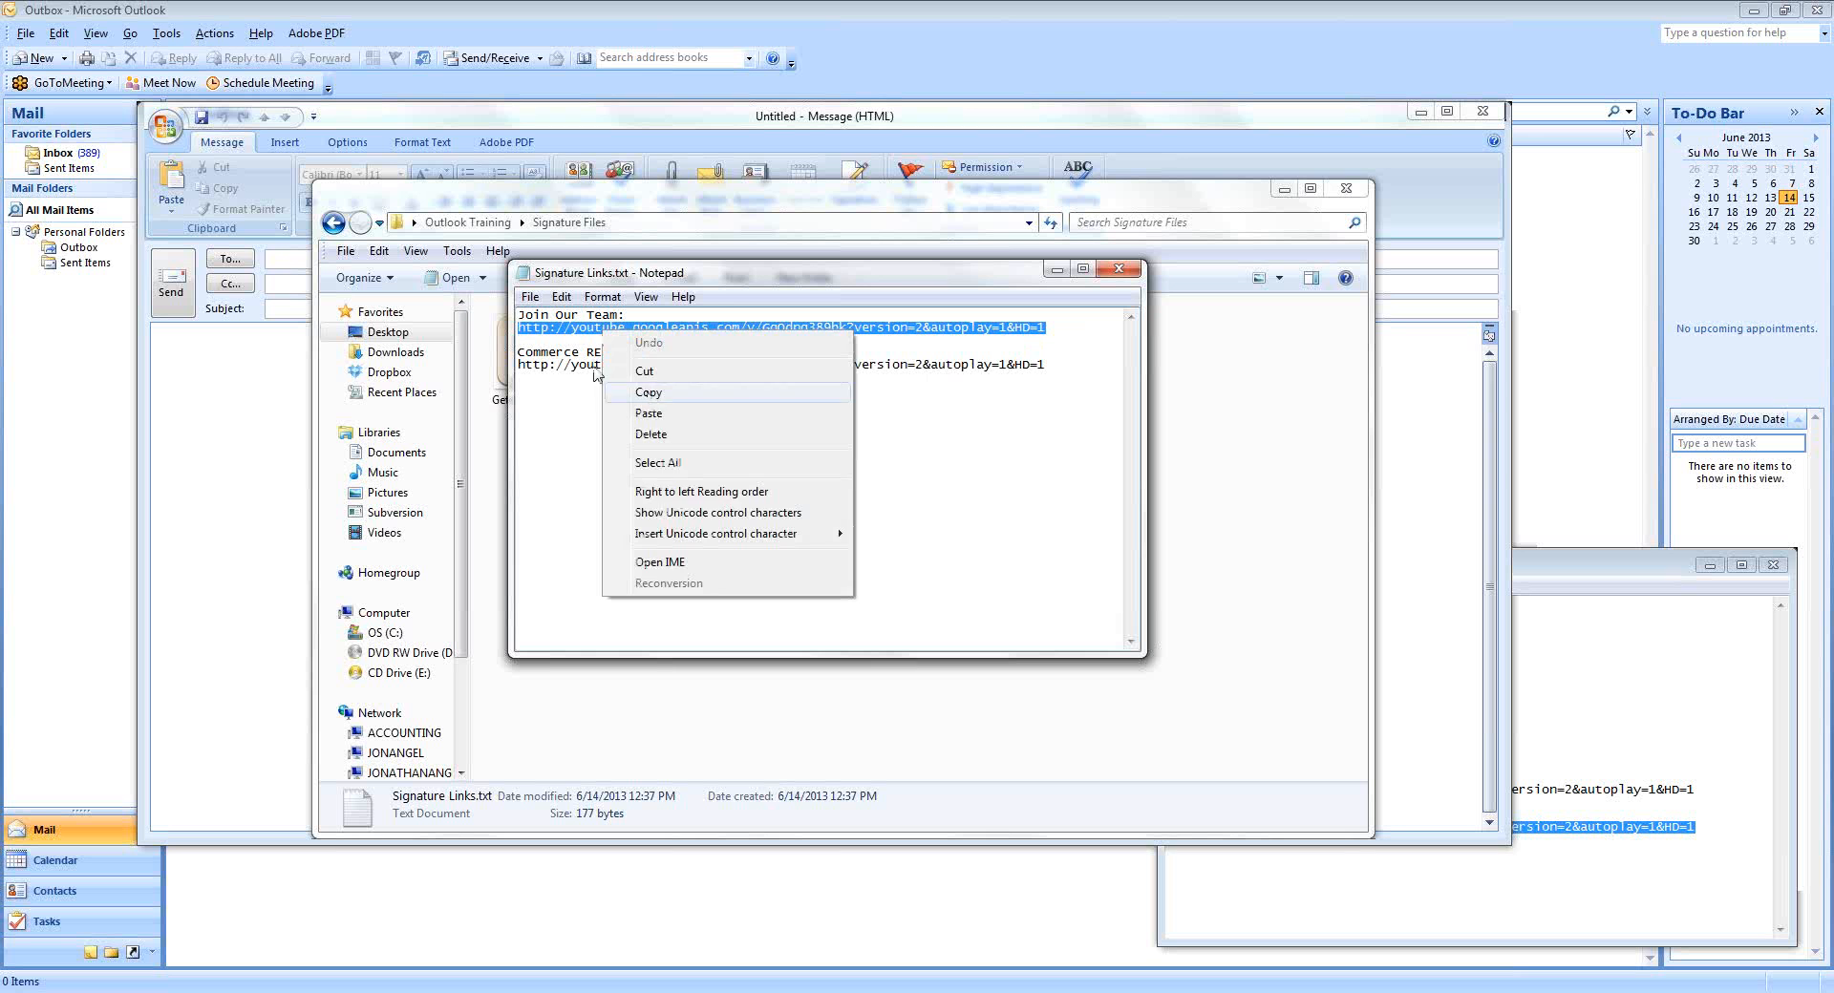
pyautogui.click(648, 393)
pyautogui.moveTo(518, 328); pyautogui.dragTo(1041, 326)
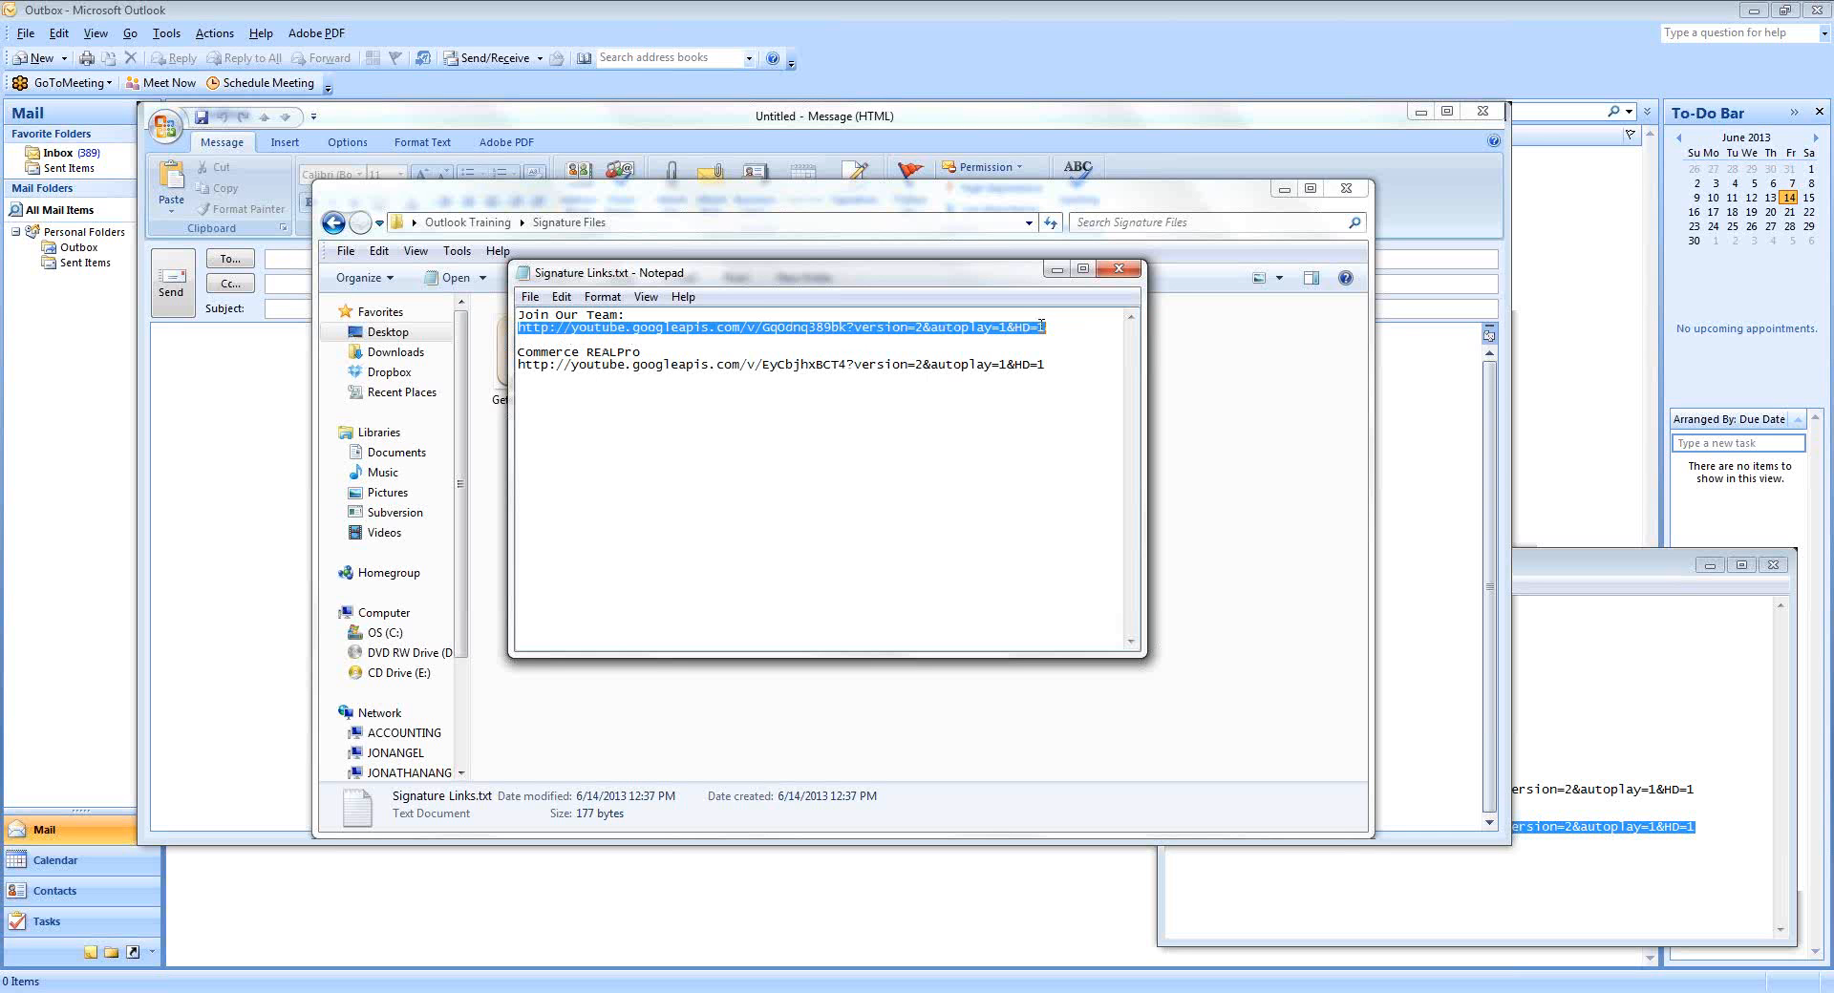
pyautogui.click(561, 296)
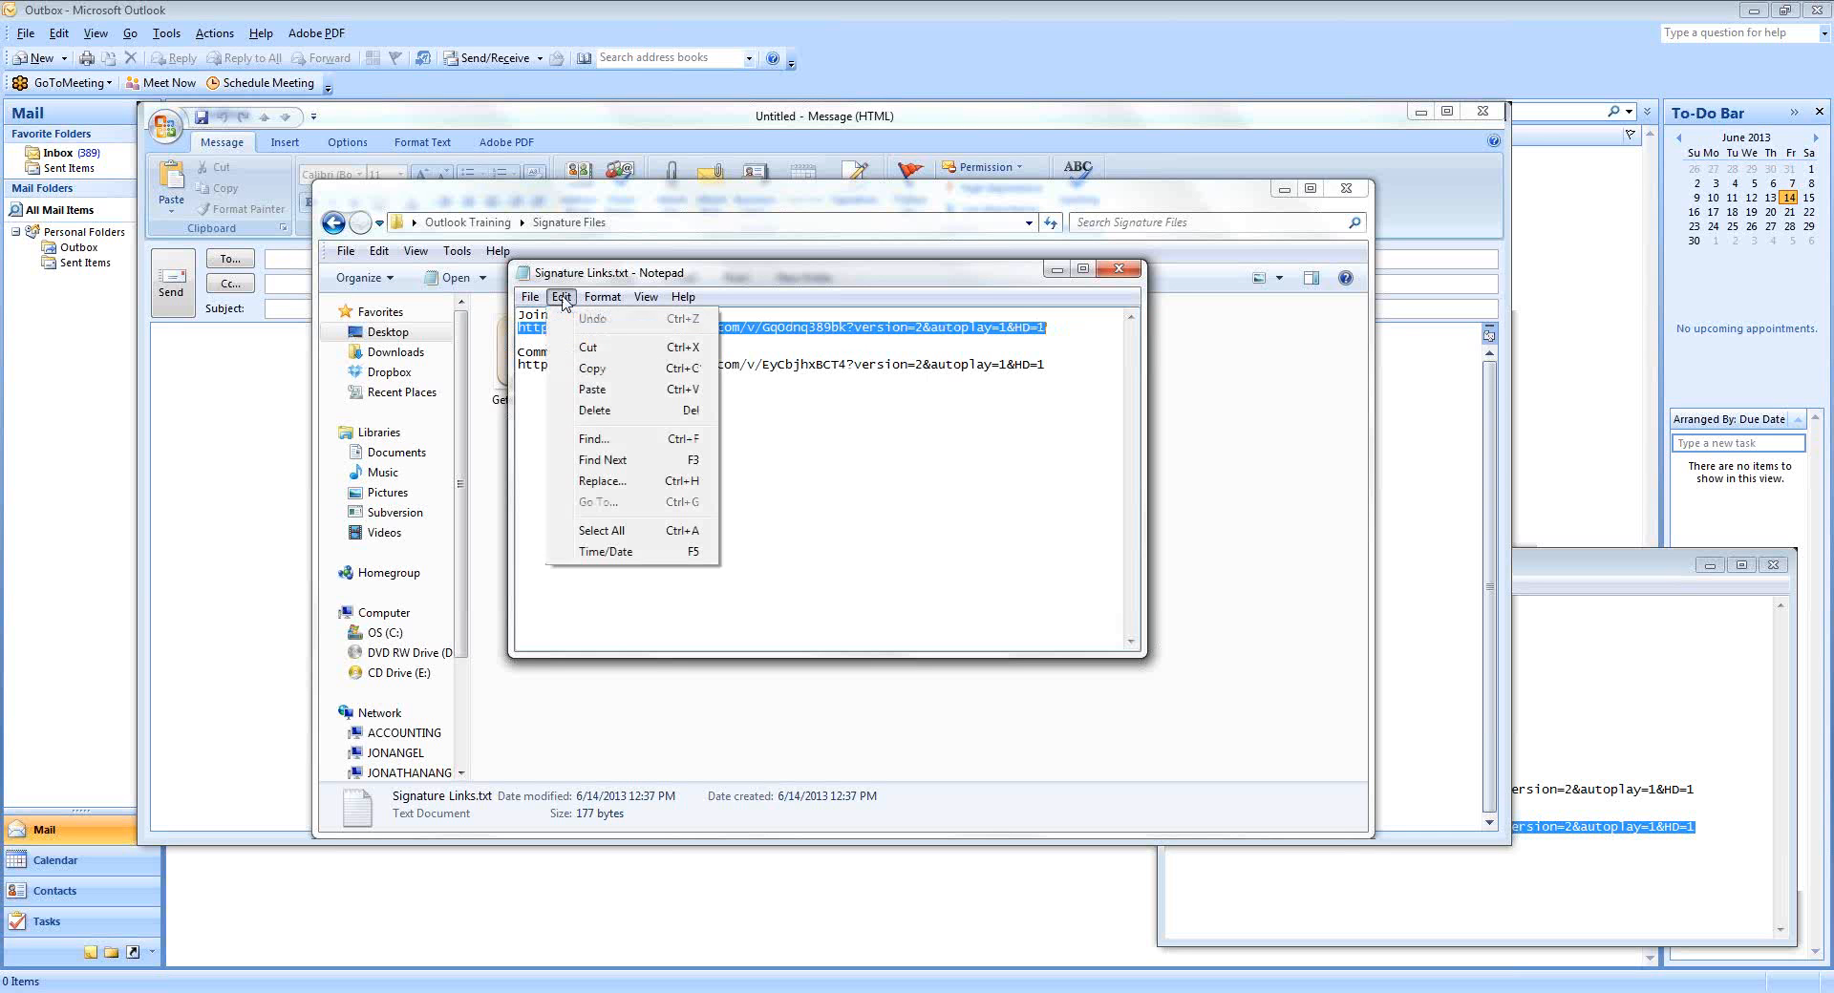
pyautogui.click(594, 370)
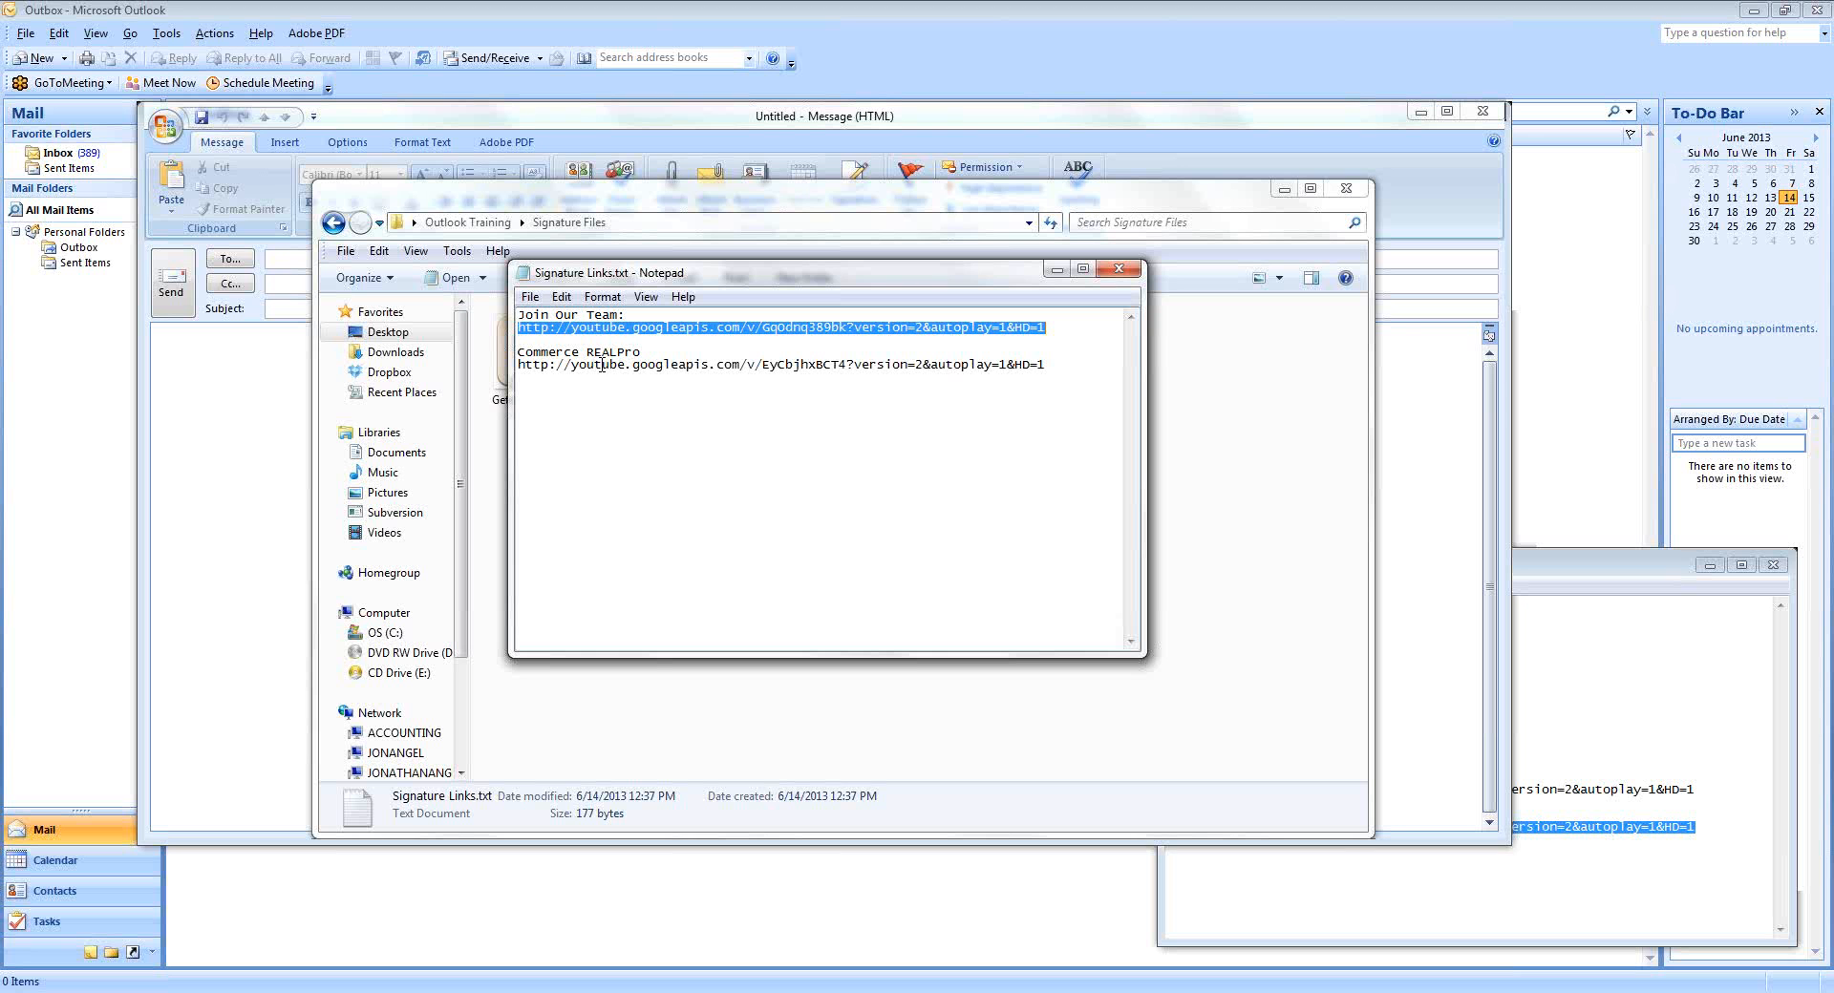
# Close Signature Links.txt and minimize the Signature Files folder window.
pyautogui.click(1126, 276)
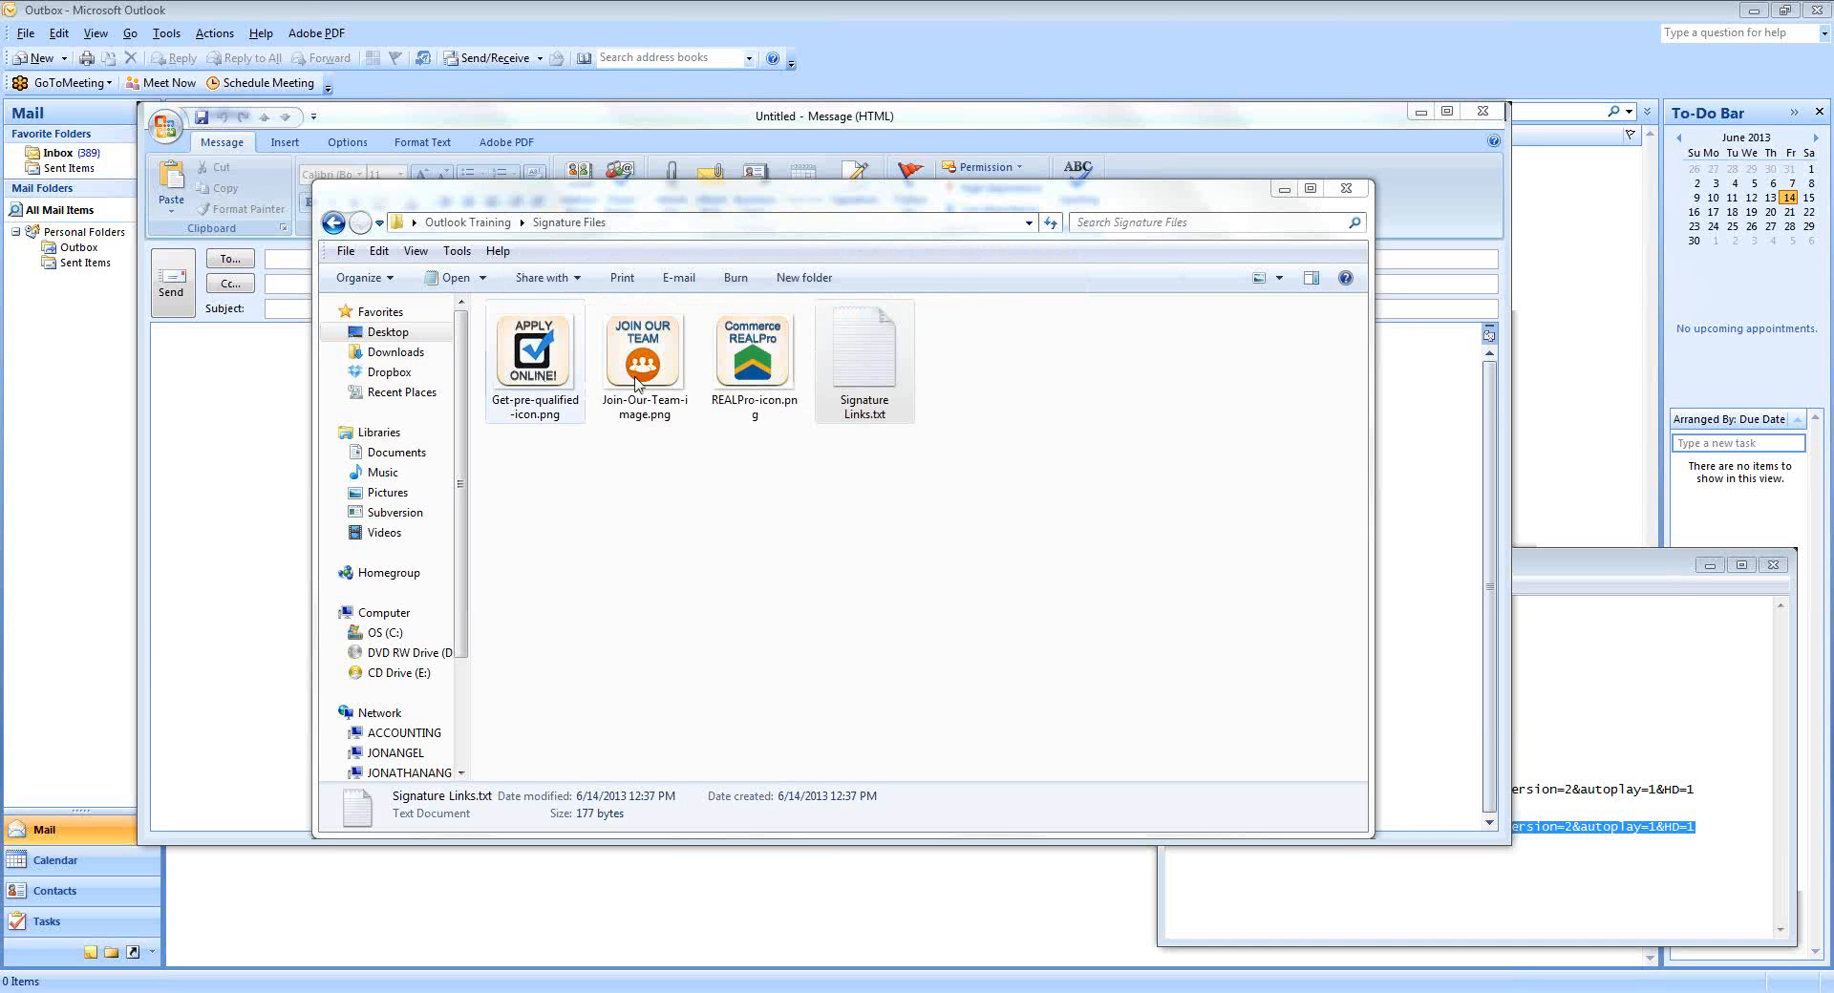
pyautogui.click(998, 385)
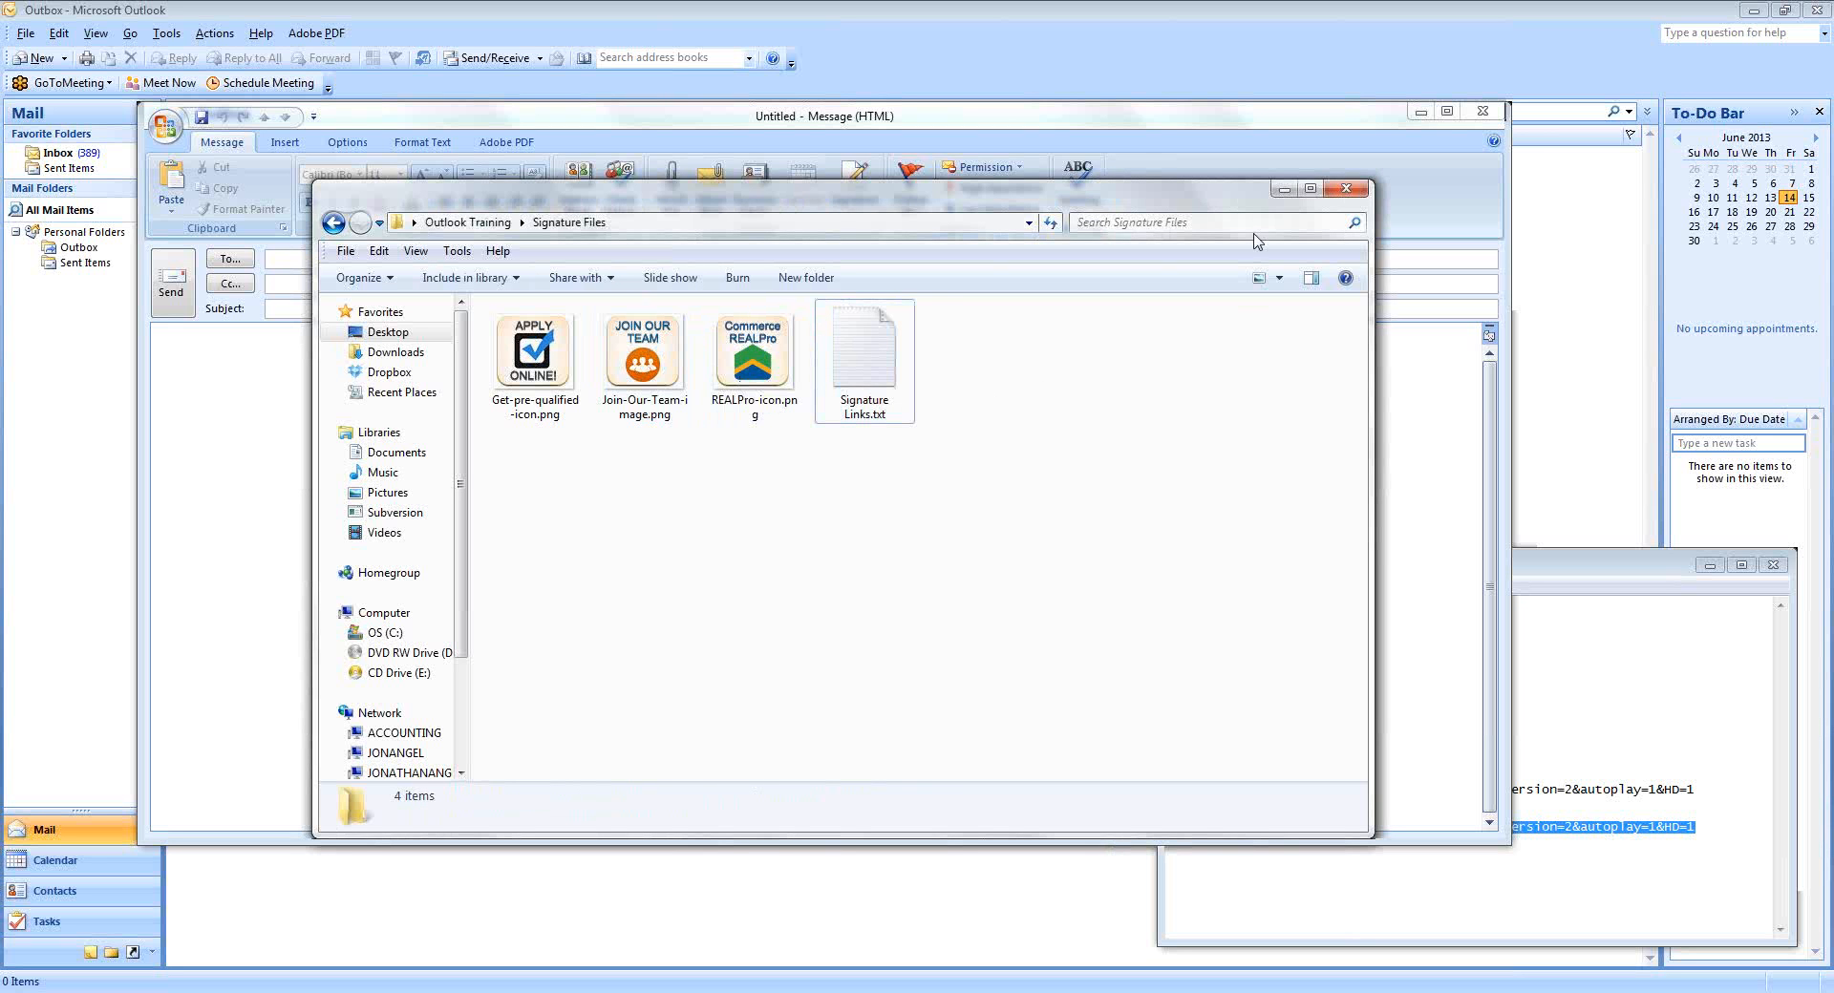
pyautogui.click(1282, 189)
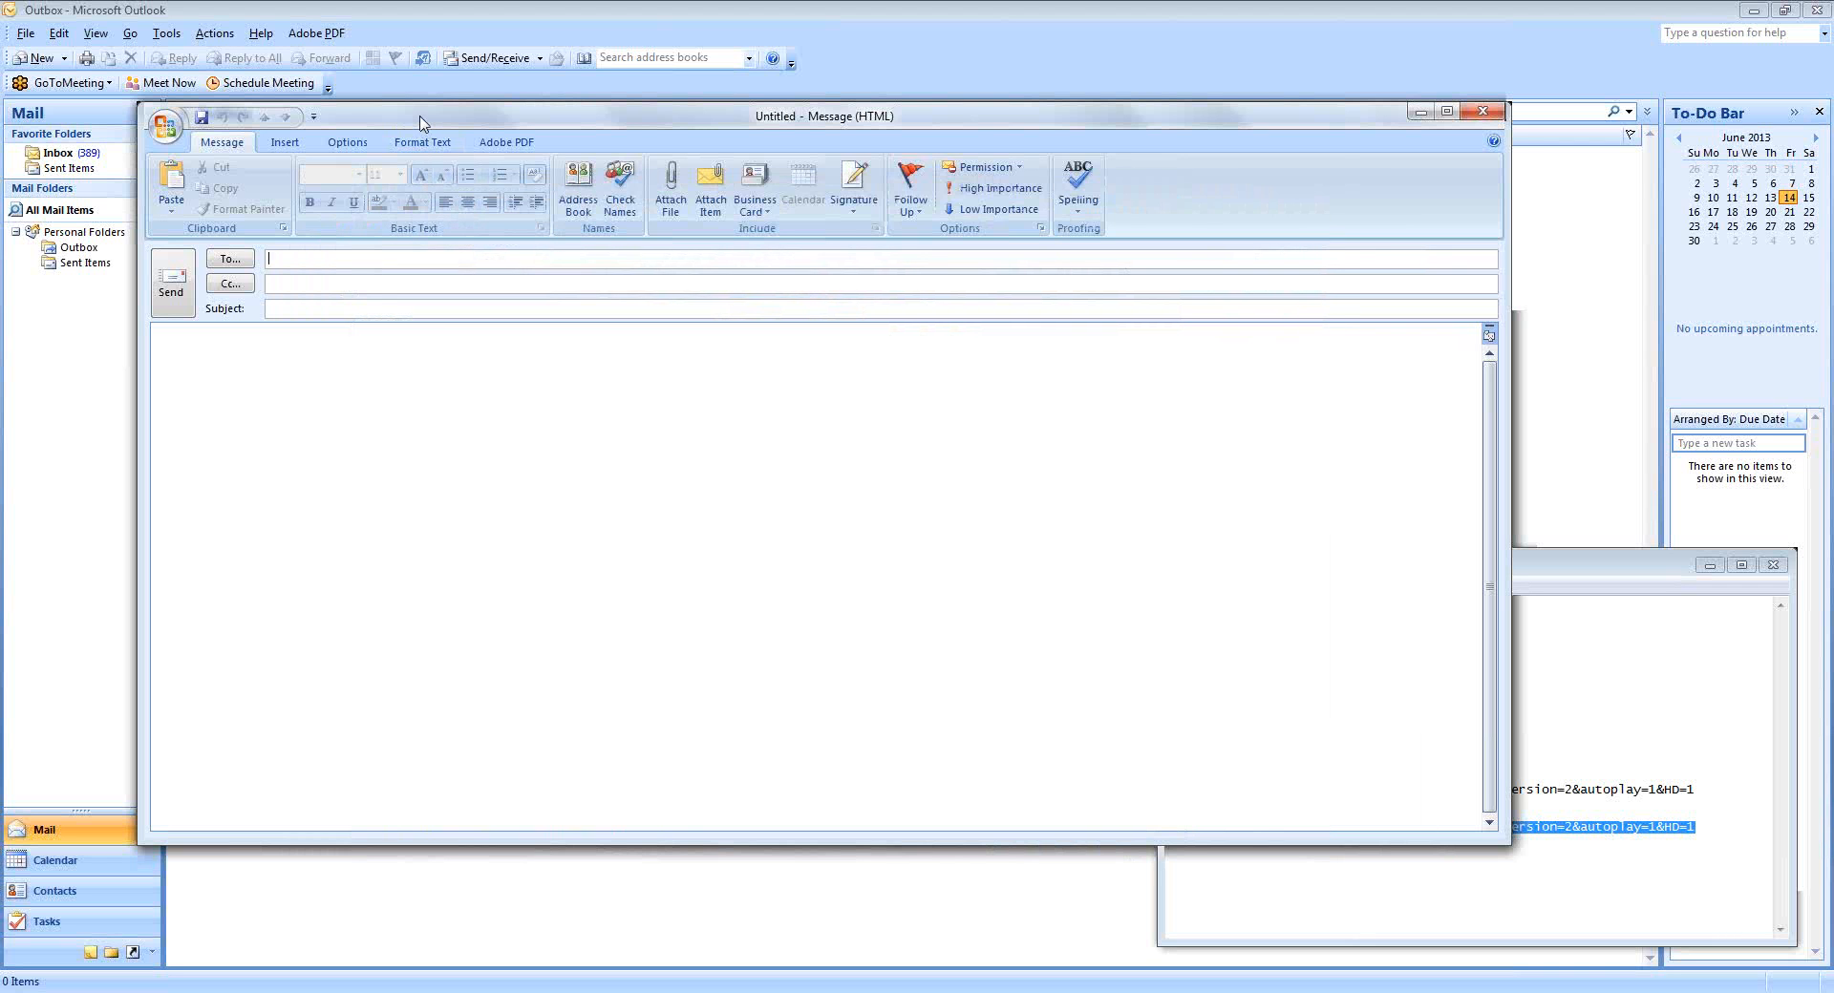
# From a fresh message's signature settings, create an empty signature named 'New'.
pyautogui.click(1488, 108)
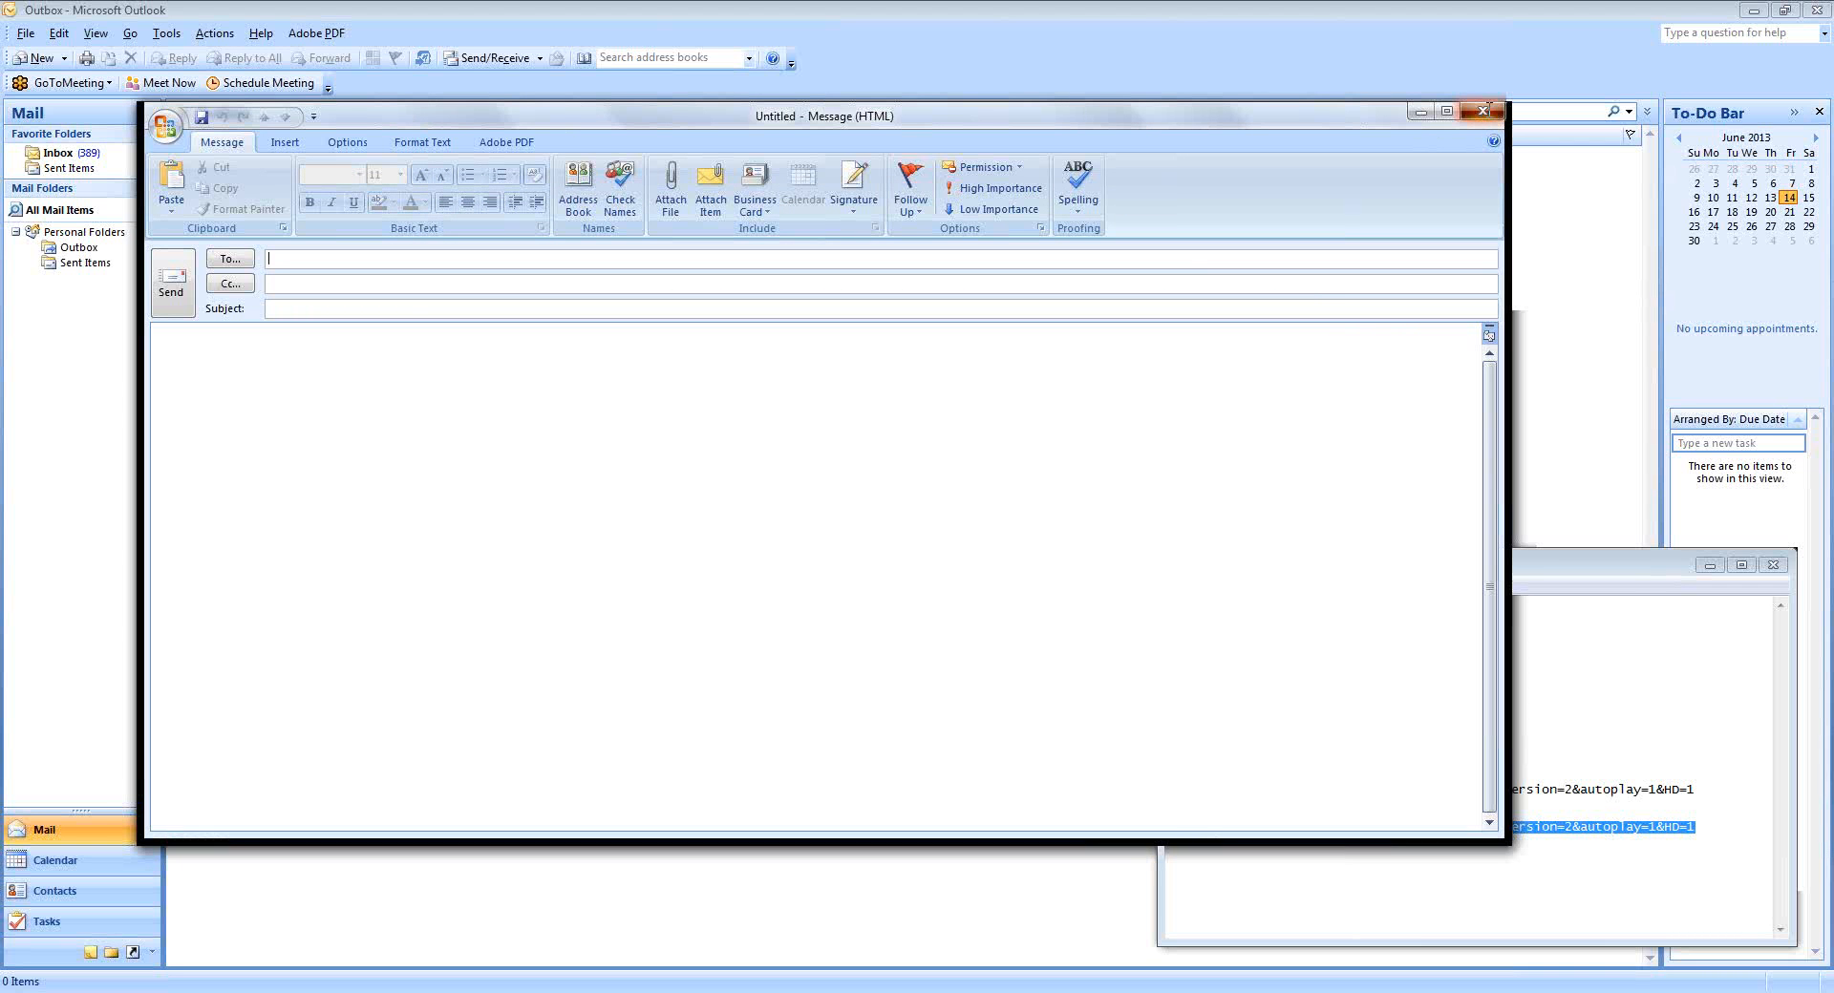
pyautogui.click(38, 63)
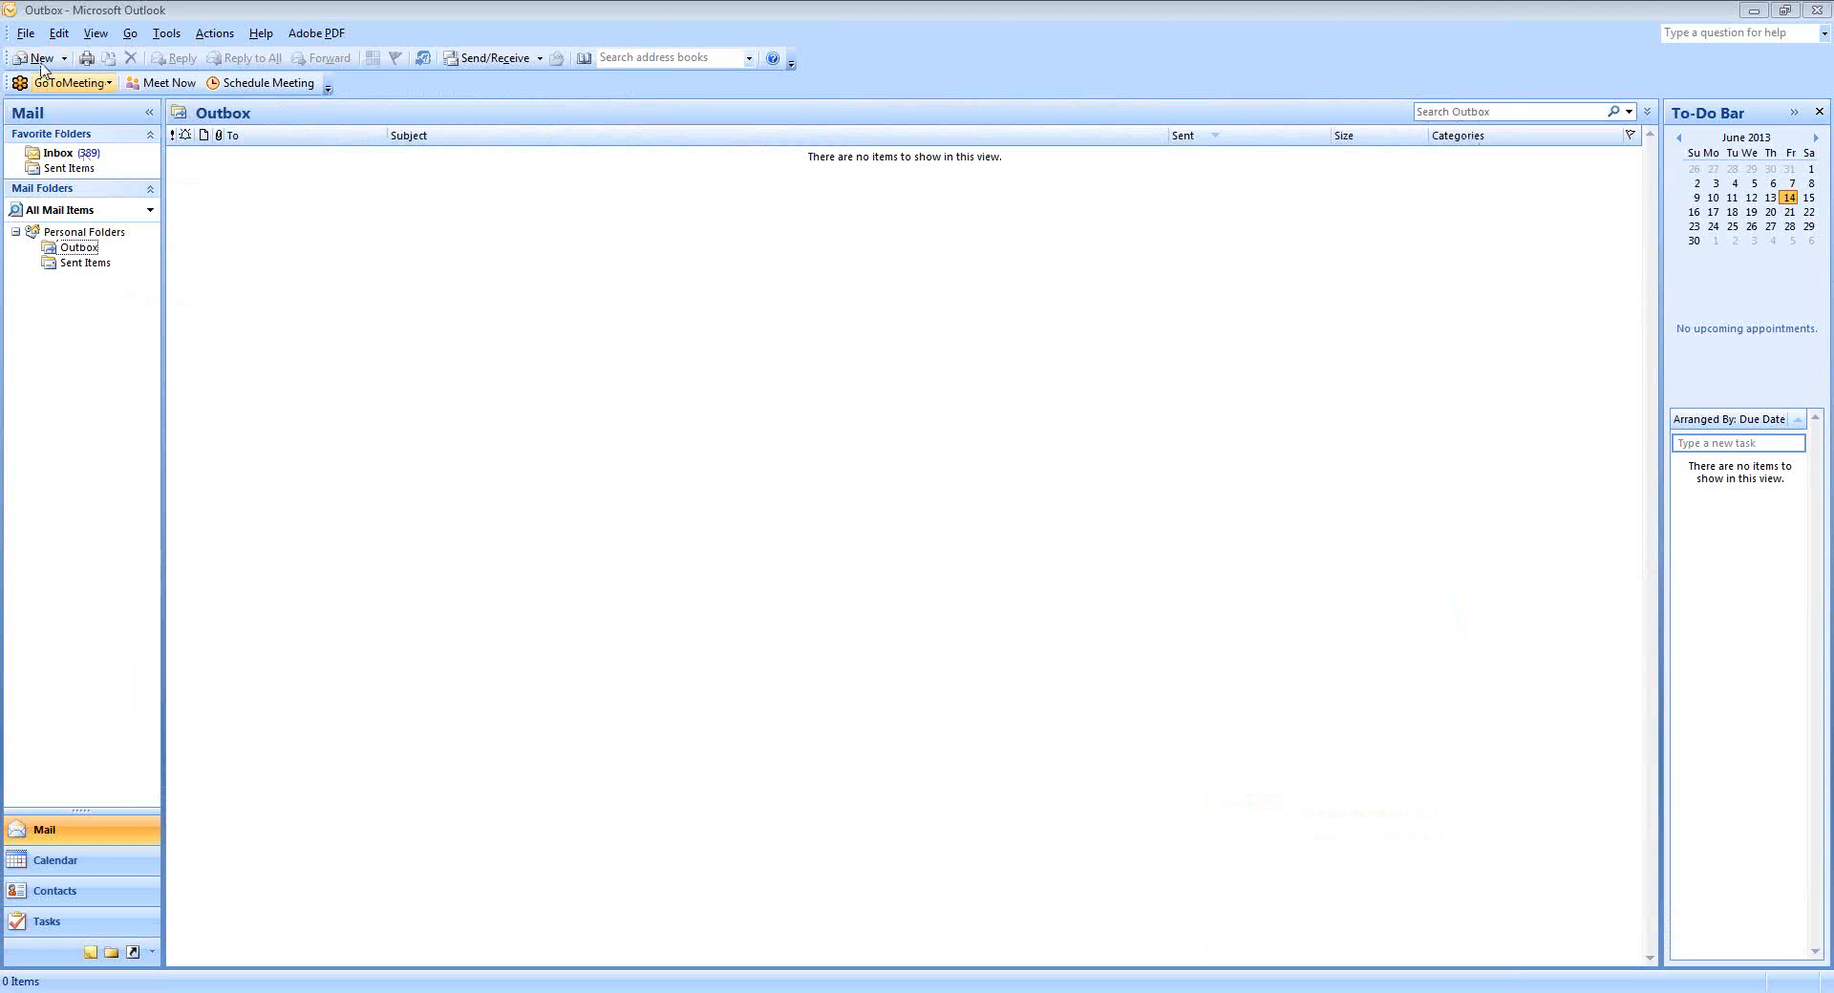
pyautogui.click(39, 59)
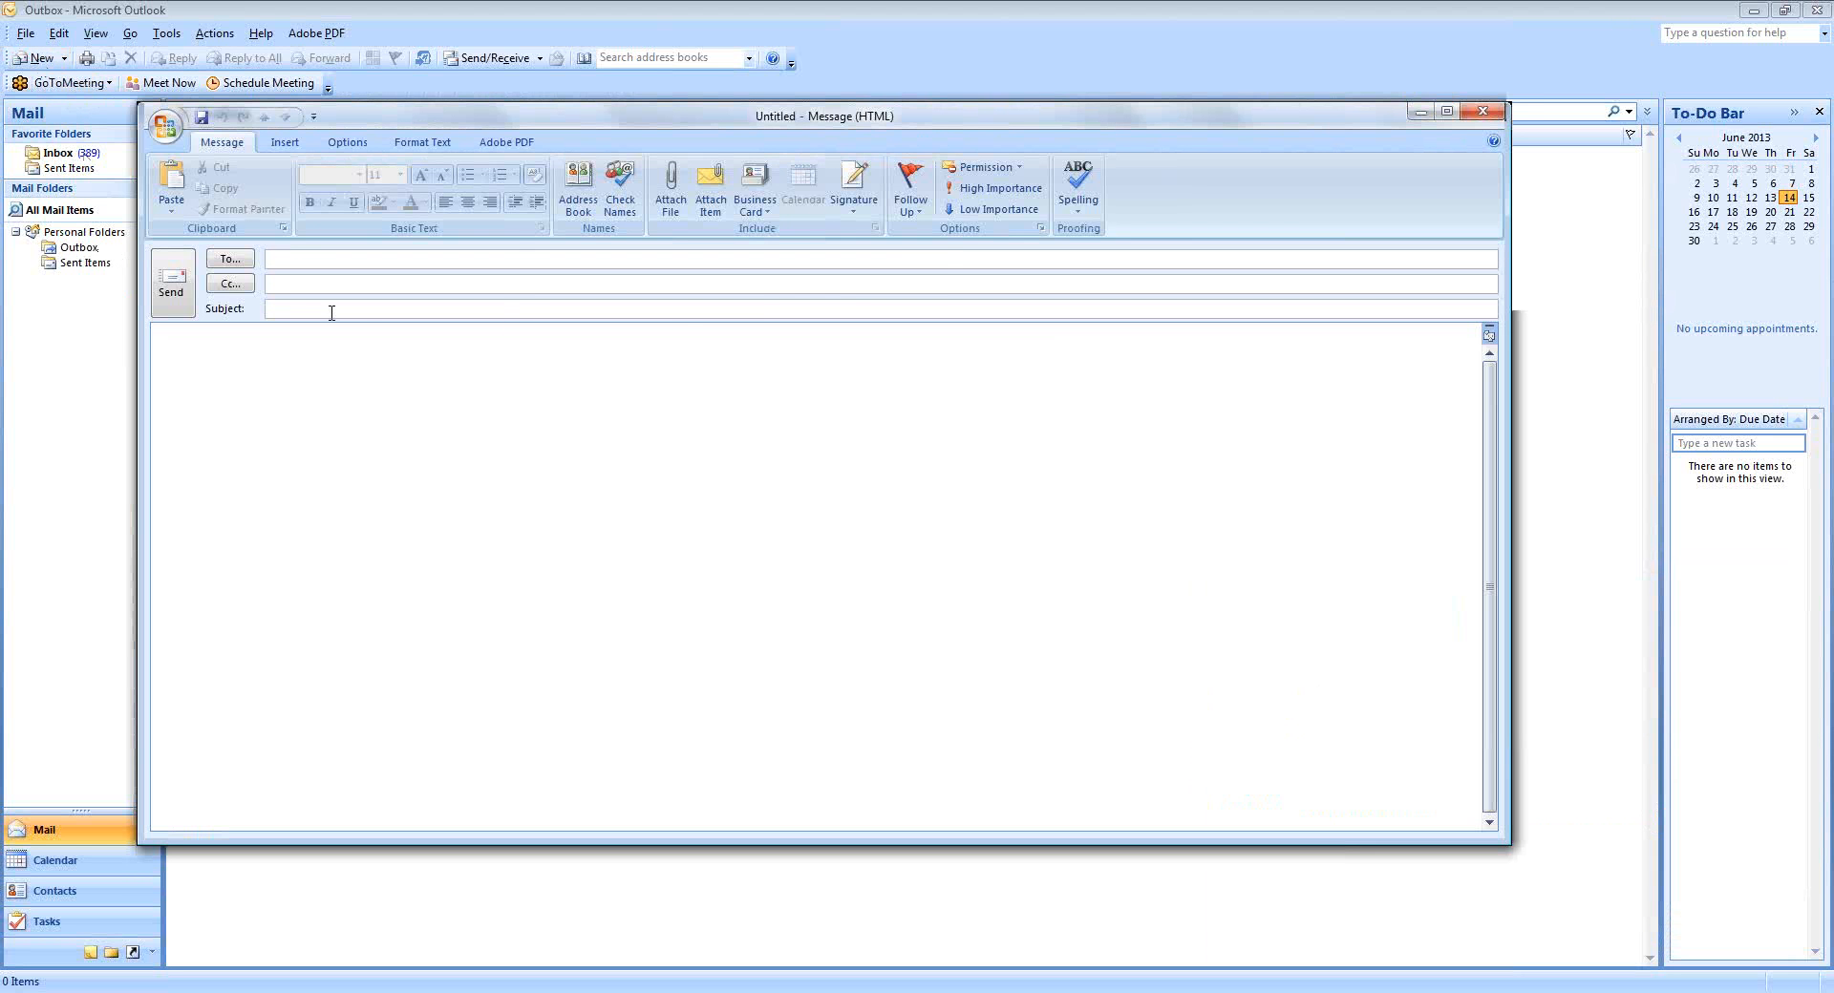
pyautogui.click(855, 209)
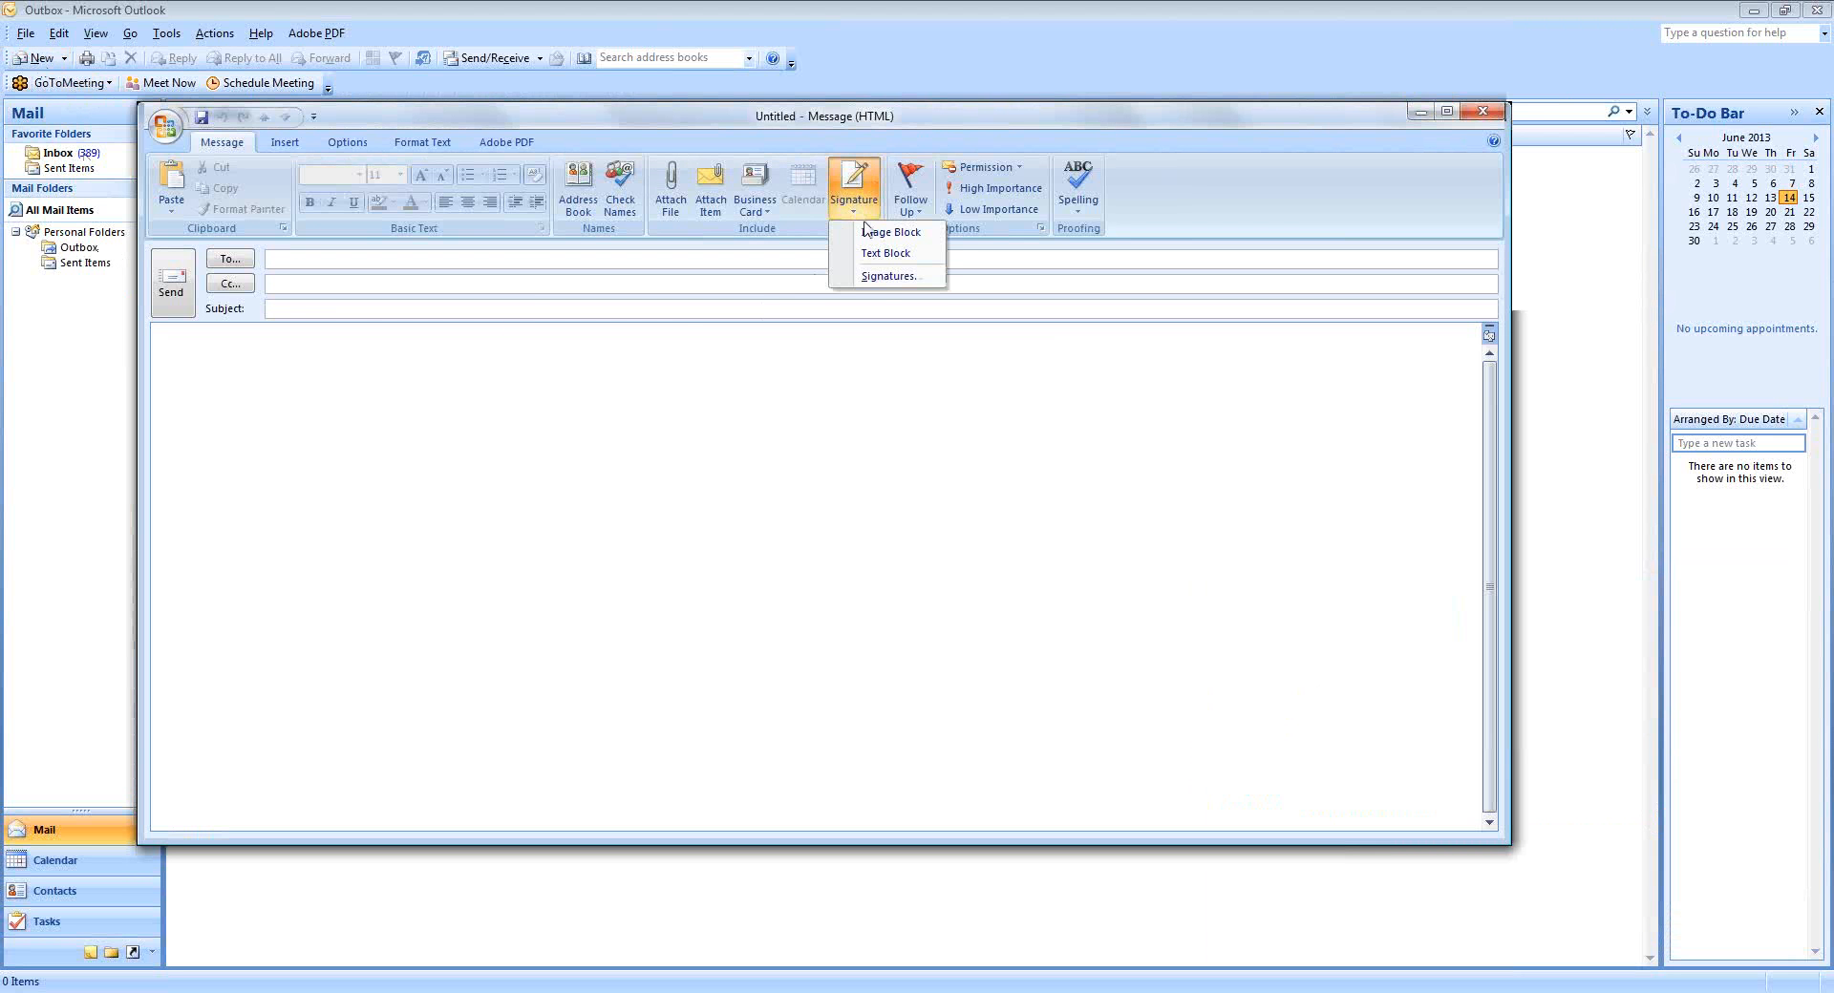
pyautogui.click(885, 277)
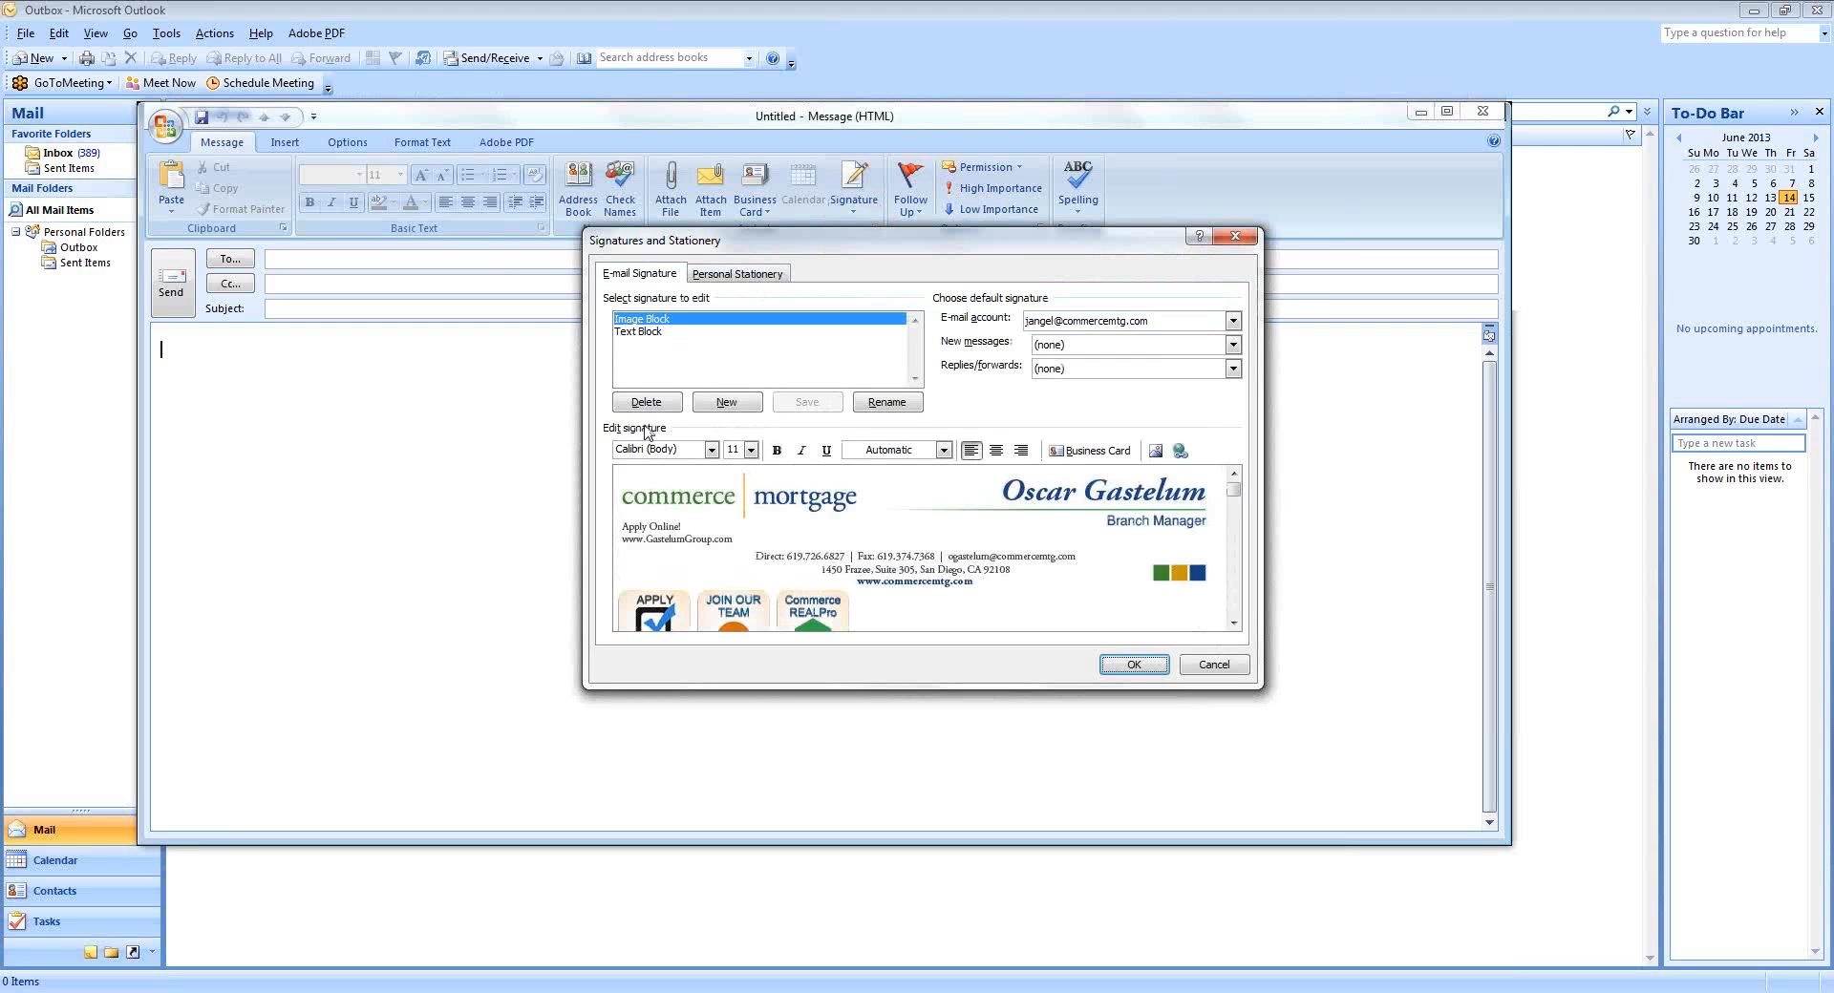
pyautogui.click(716, 405)
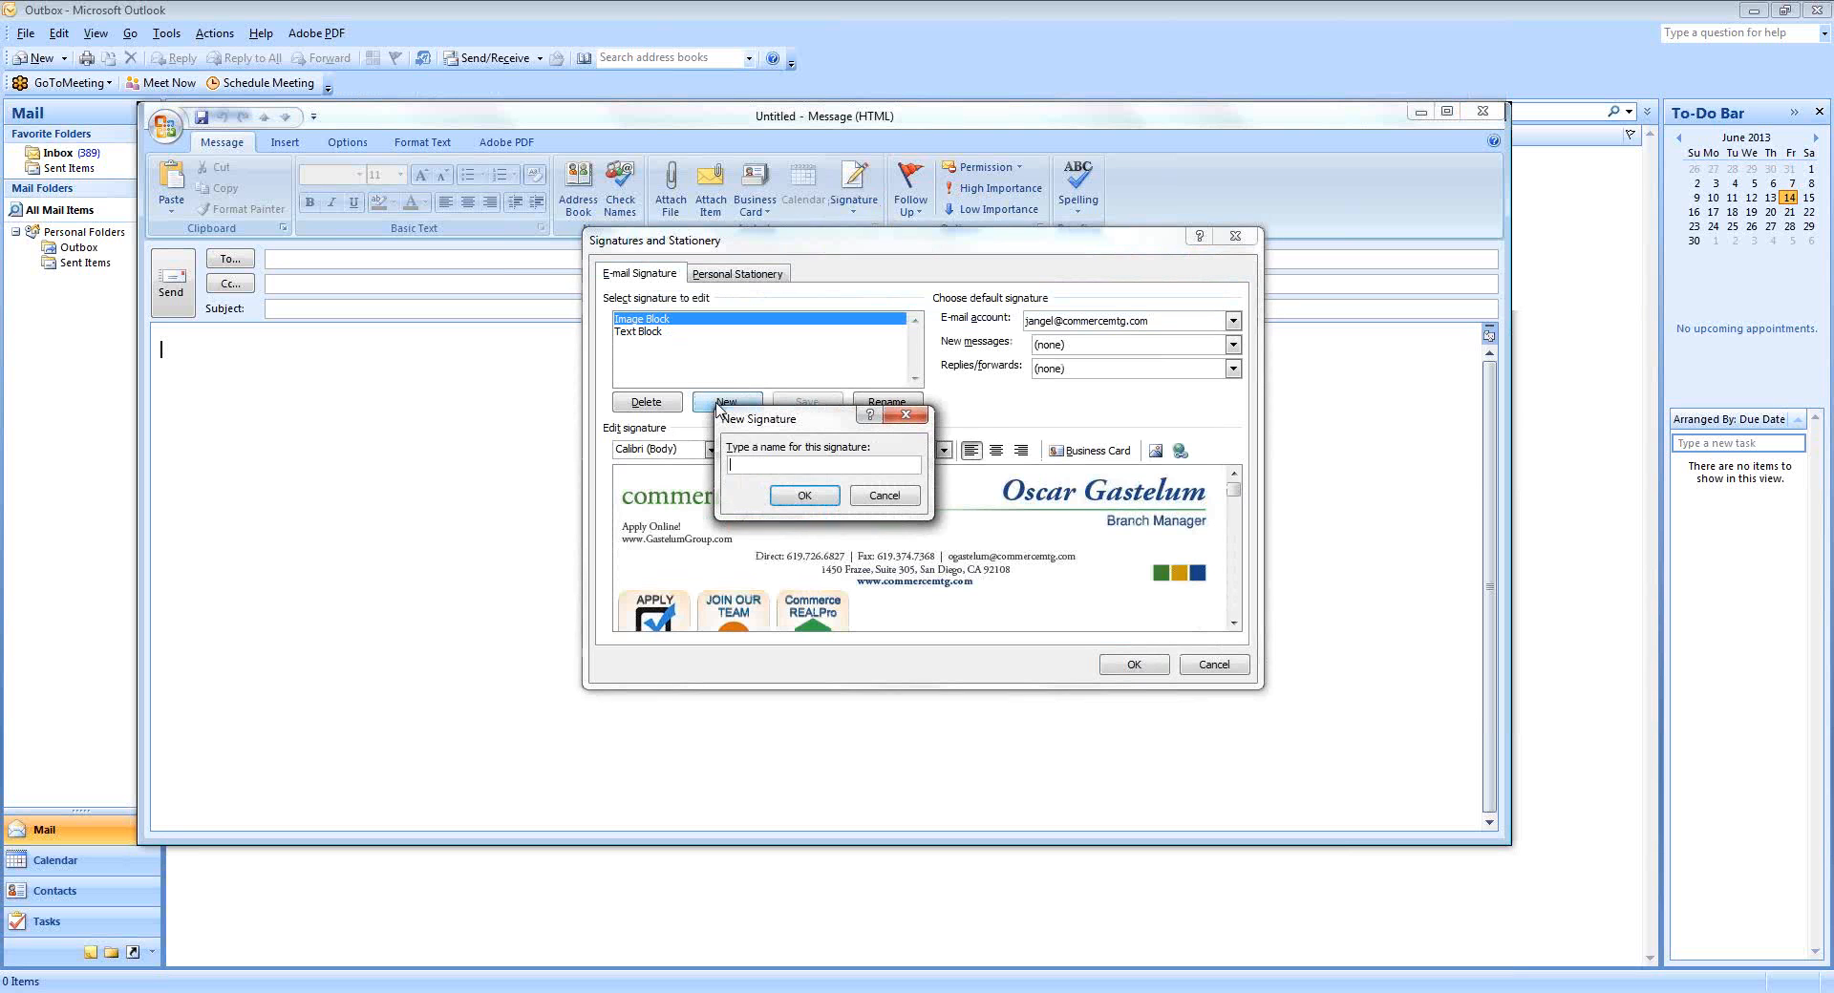
pyautogui.write('New')
pyautogui.click(804, 497)
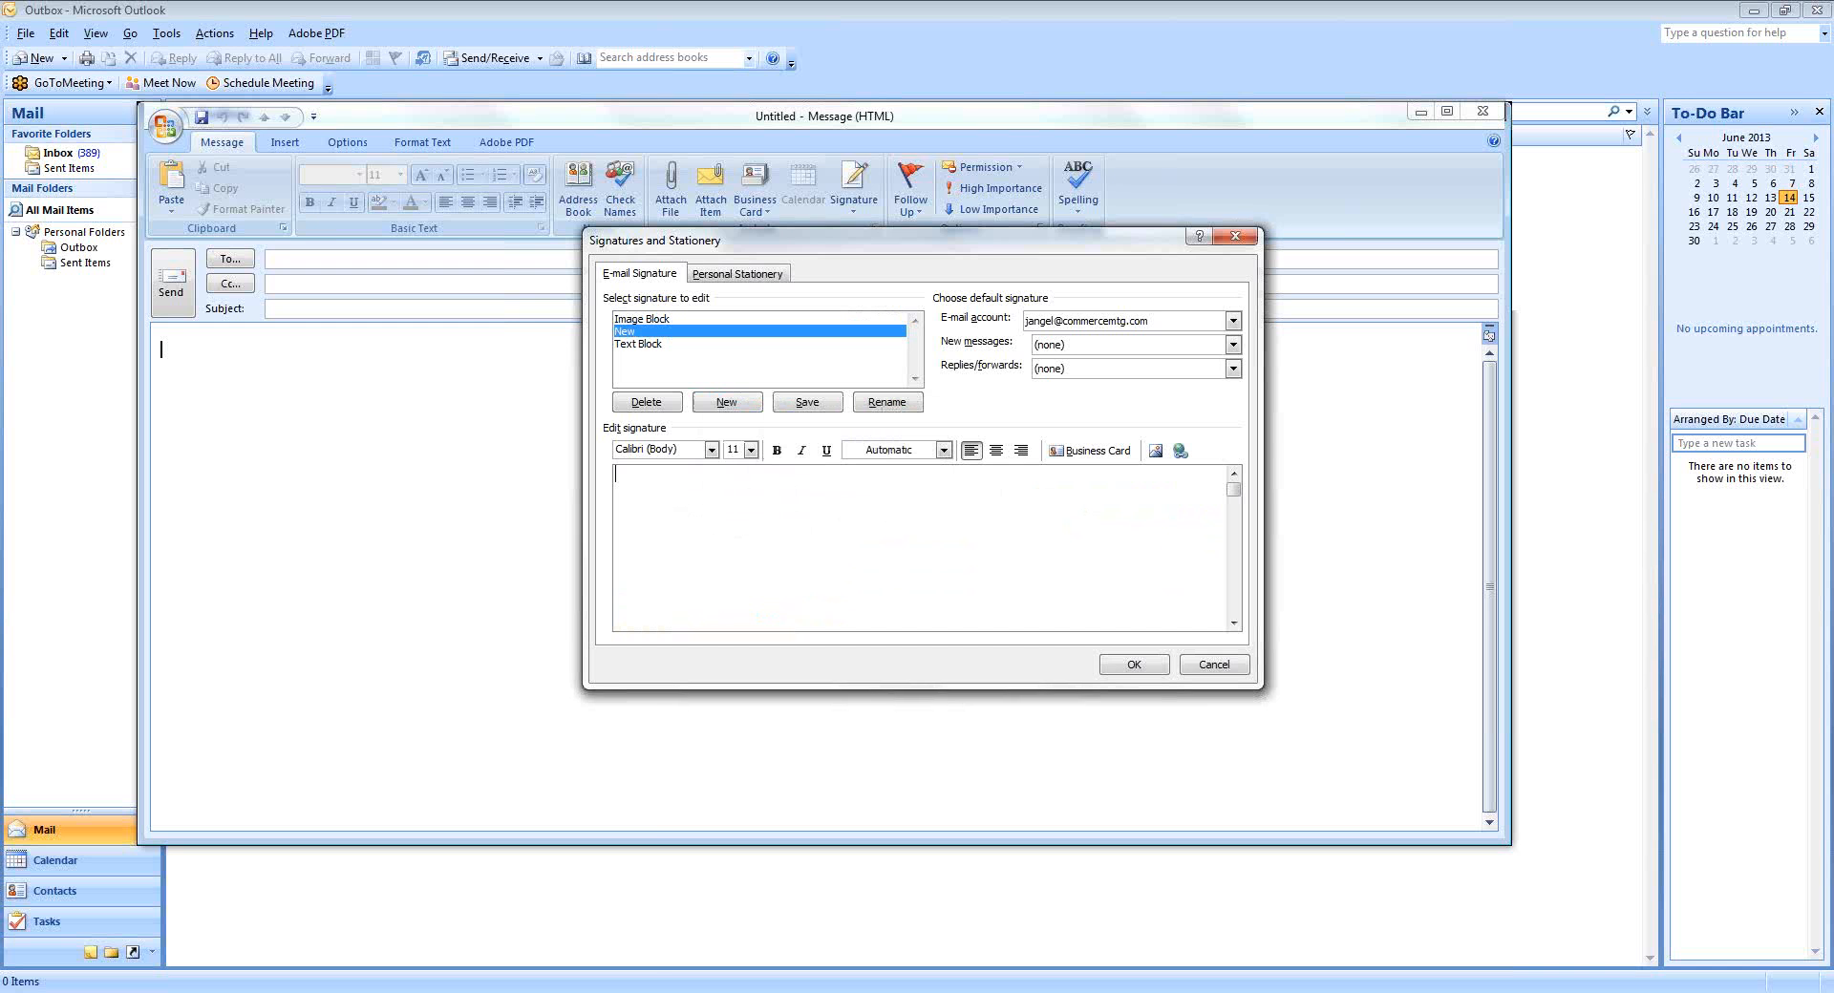
pyautogui.moveTo(468, 976)
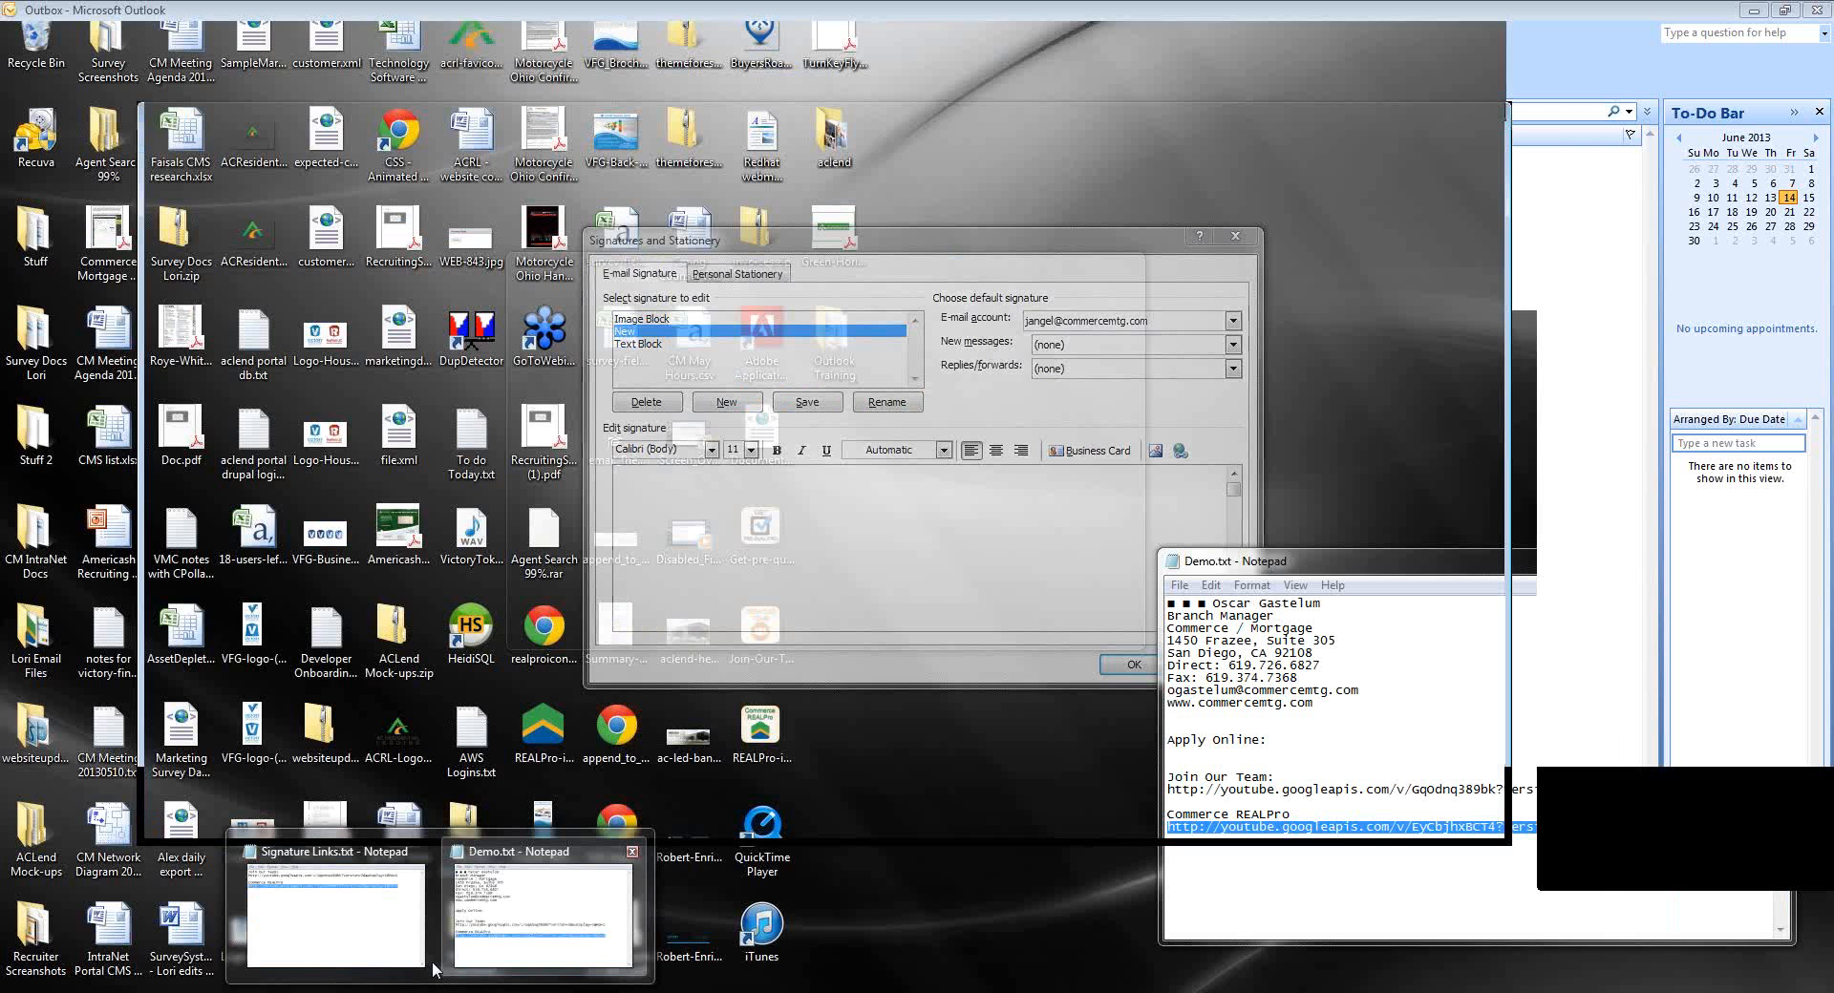
# Paste the Demo.txt contact block into the New signature and select its lines.
pyautogui.click(468, 969)
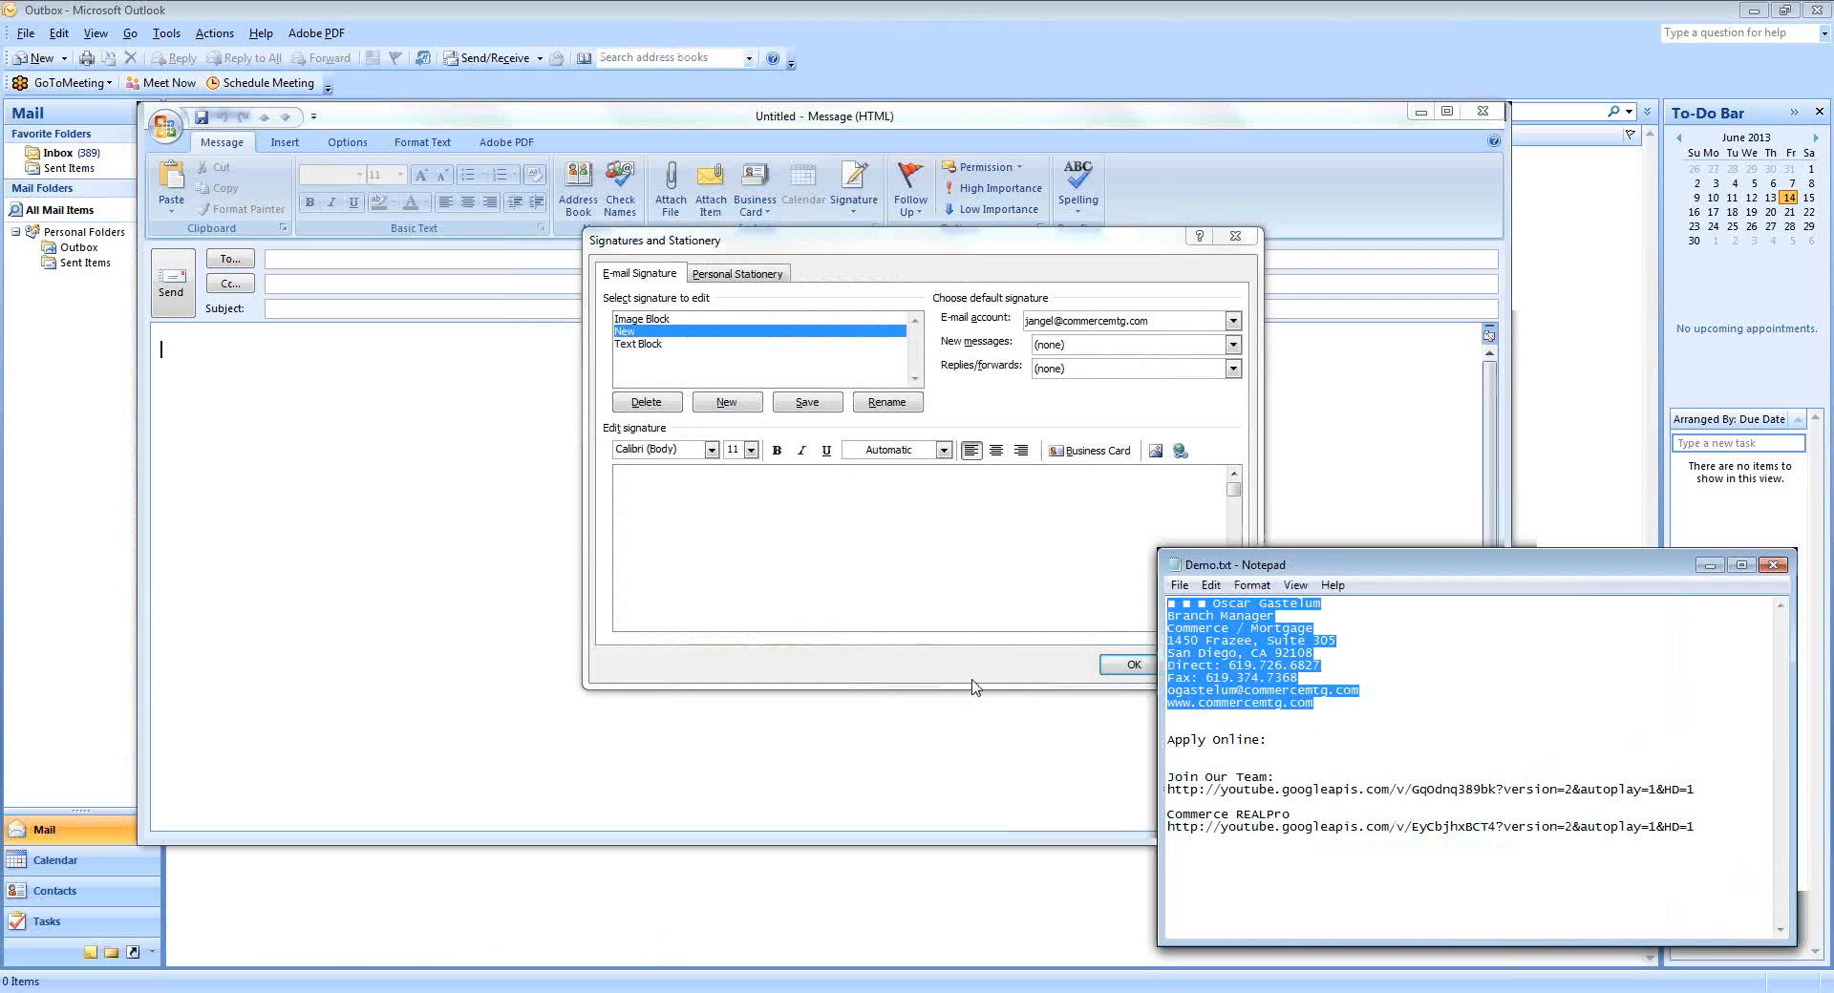
pyautogui.click(695, 505)
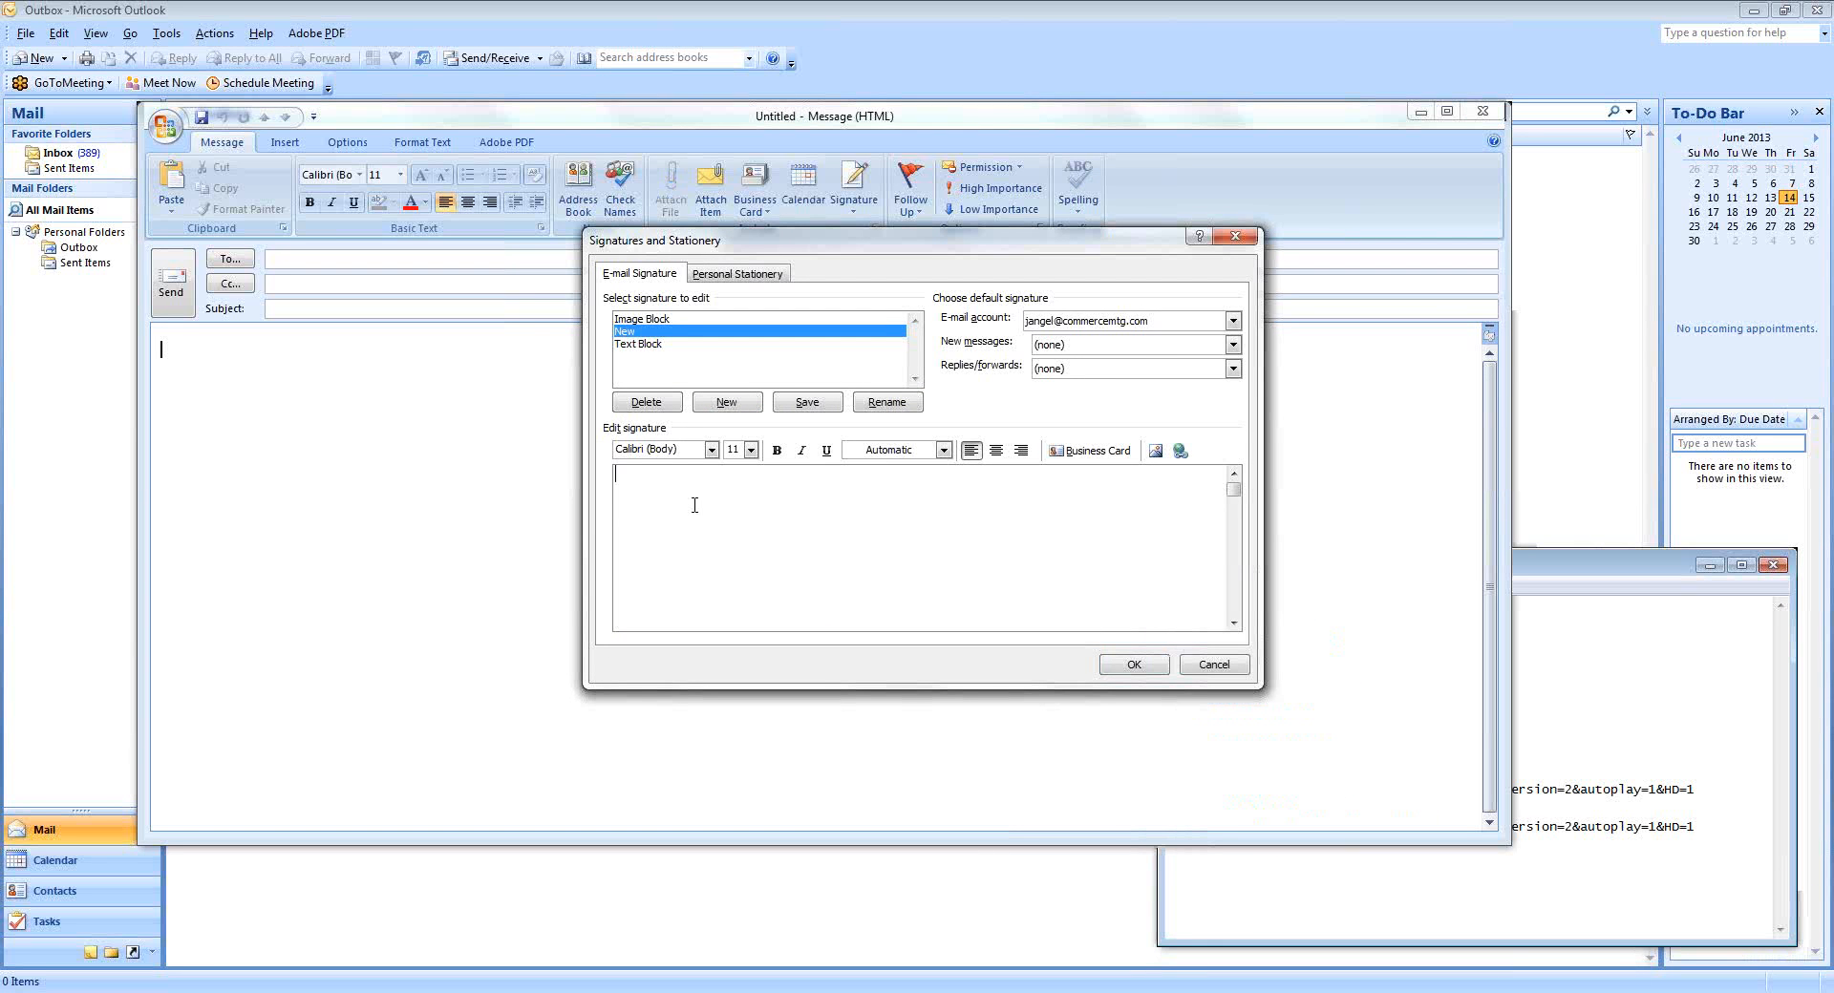
pyautogui.hotkey('ctrl', 'v')
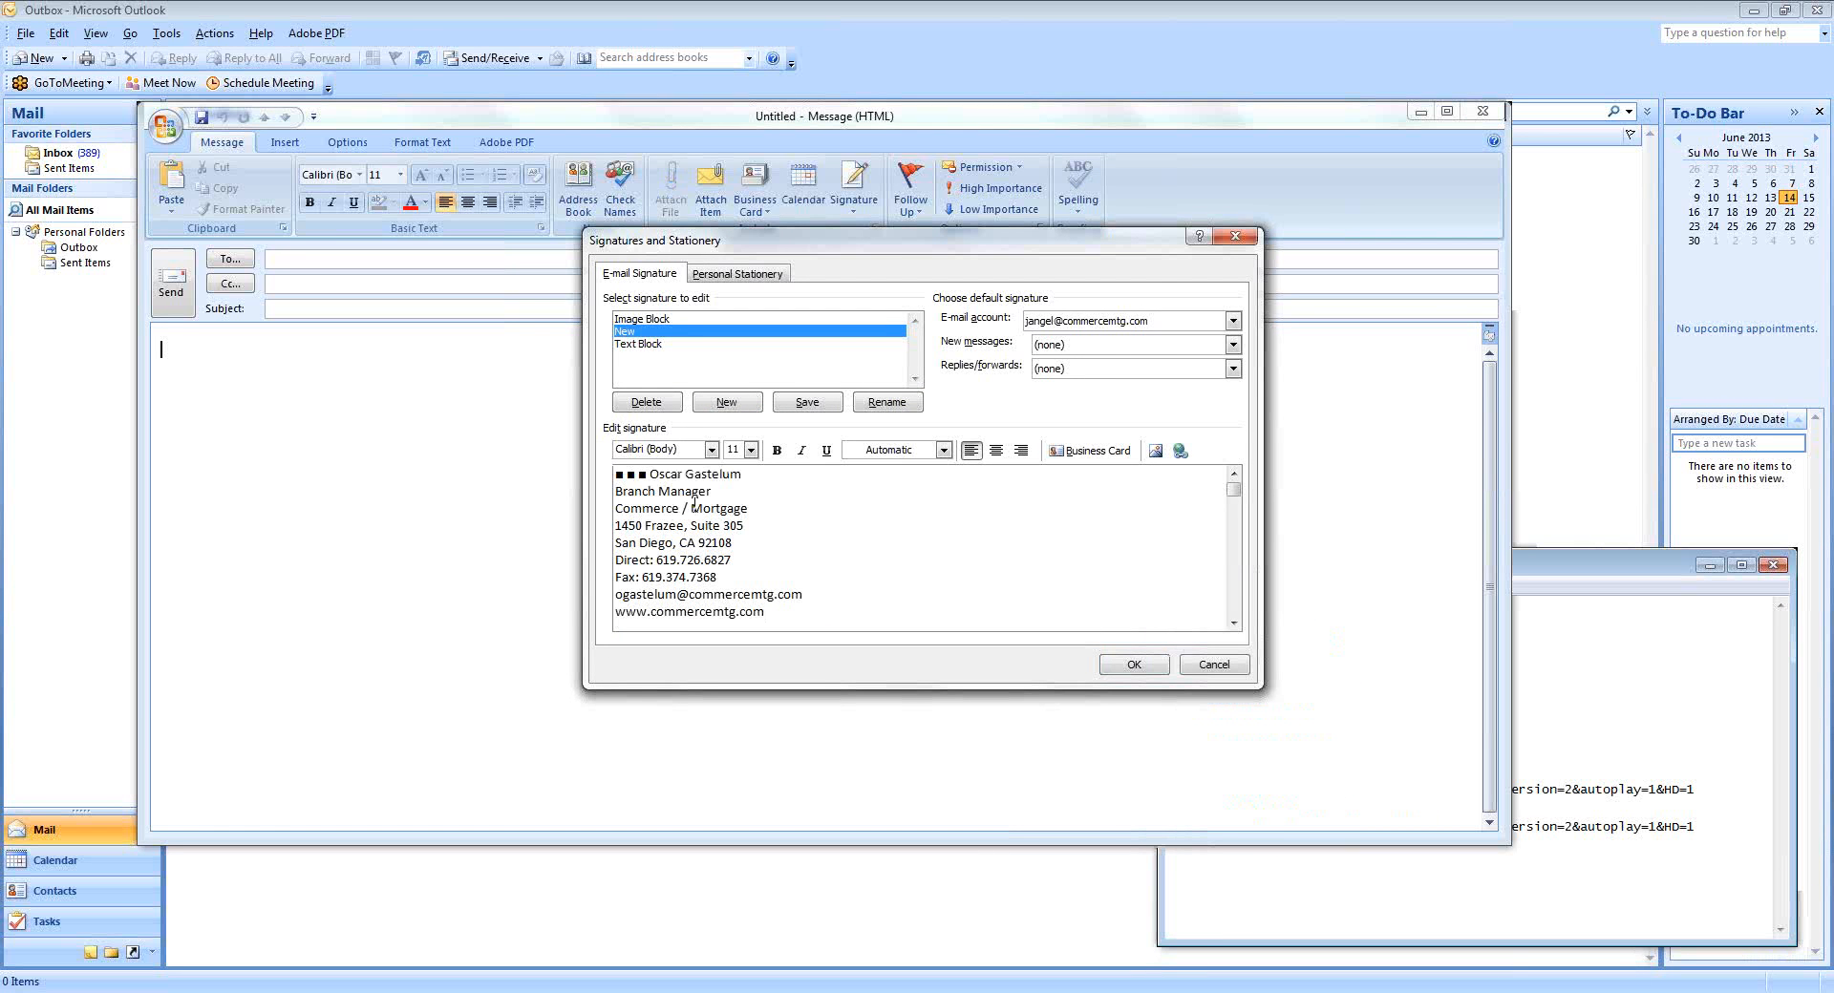
pyautogui.hotkey('ctrl', 'Home')
pyautogui.moveTo(623, 474); pyautogui.dragTo(616, 474)
pyautogui.moveTo(789, 613); pyautogui.dragTo(598, 473)
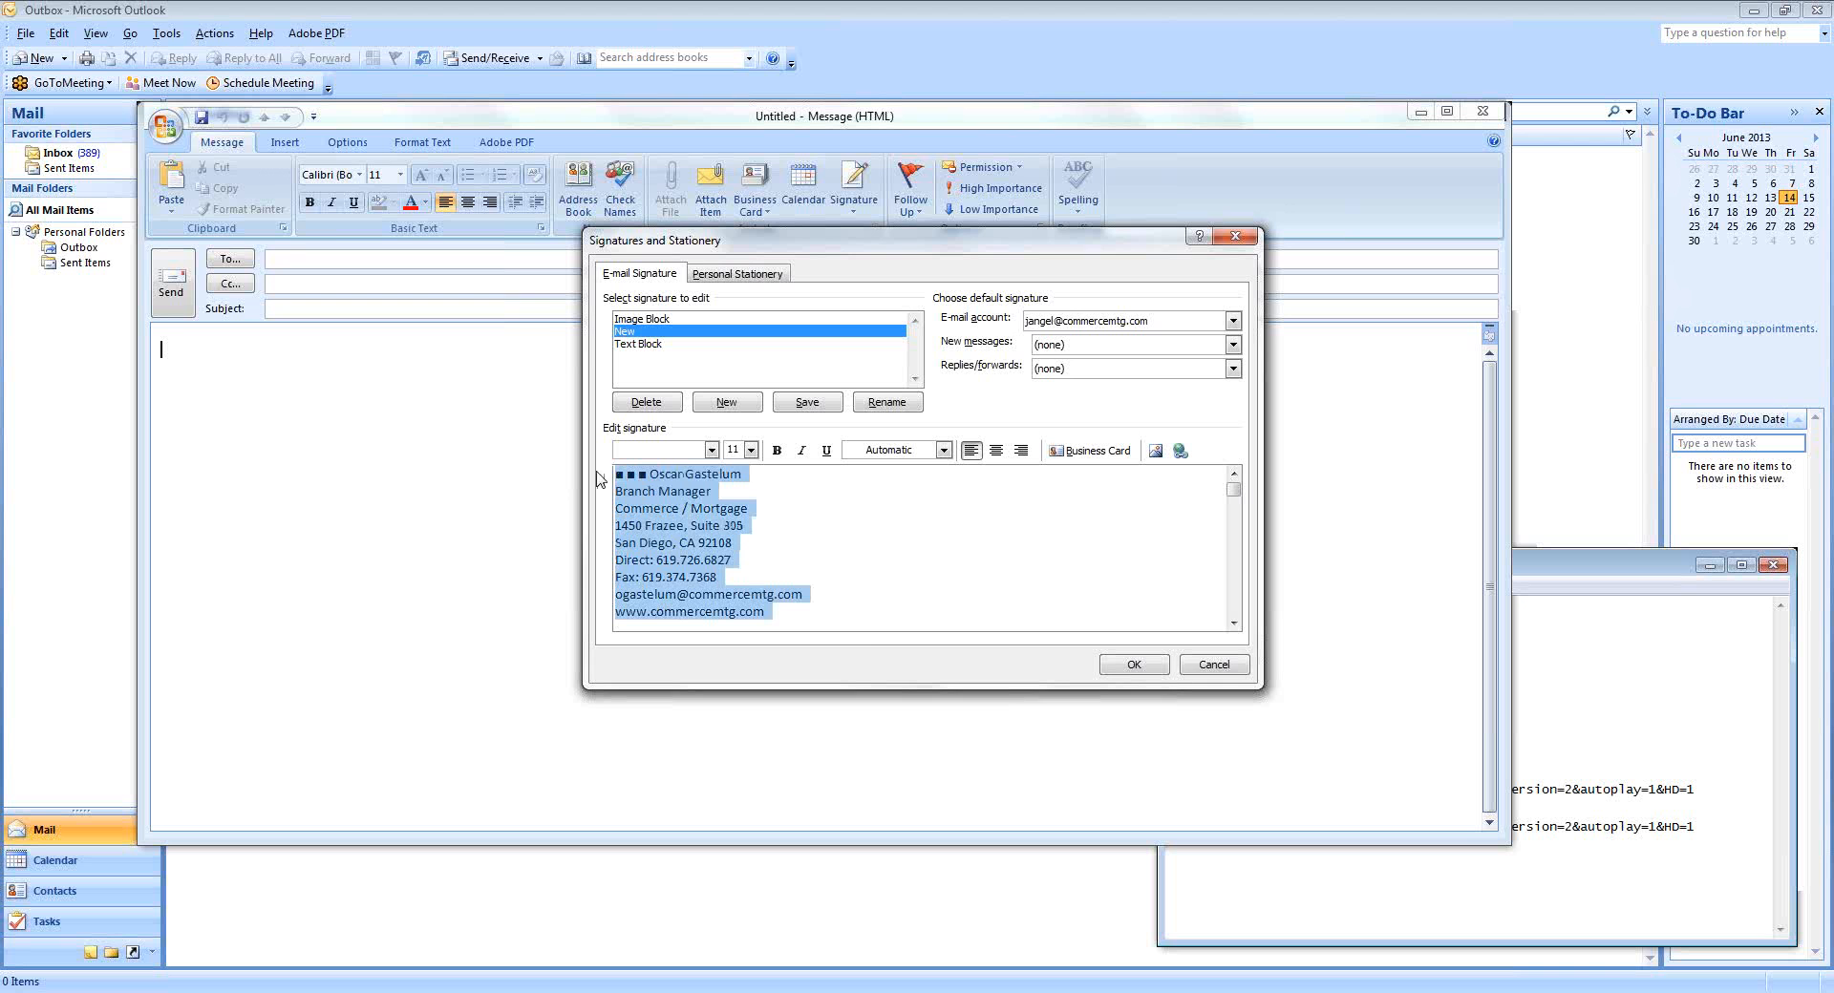
# Apply a dark navy colour from More Colors to the selected signature text.
pyautogui.click(944, 451)
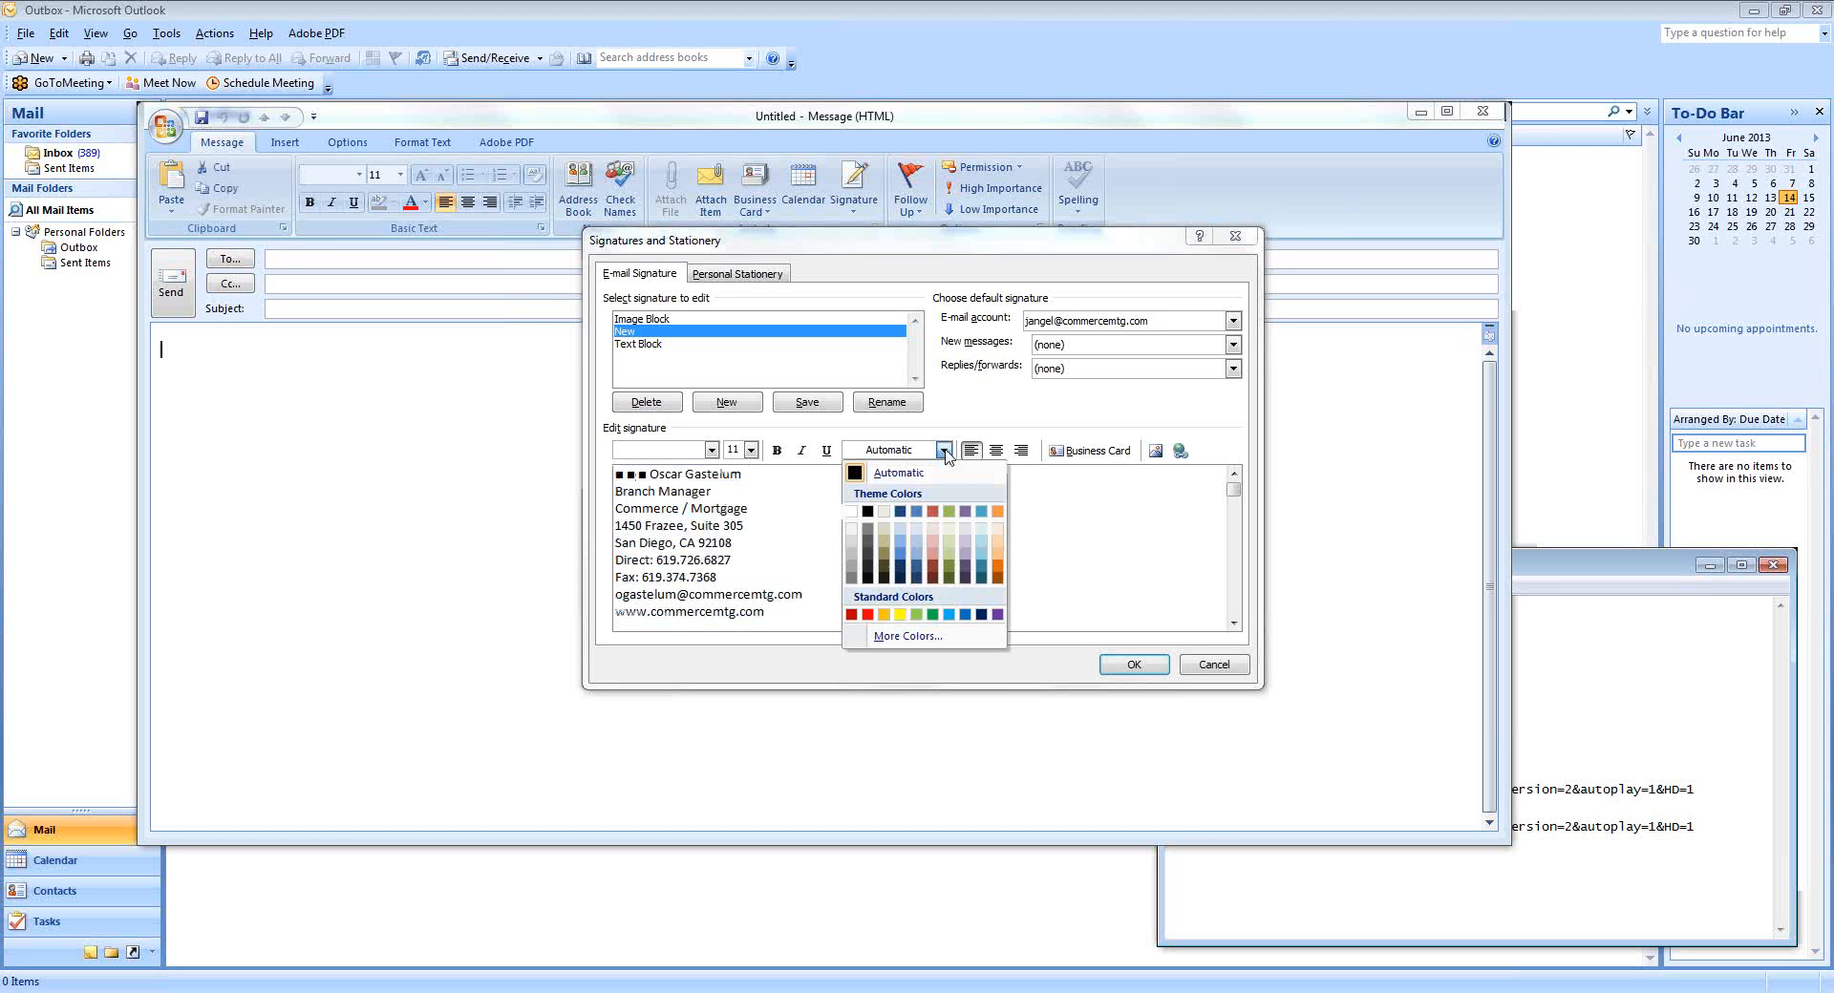
pyautogui.click(907, 637)
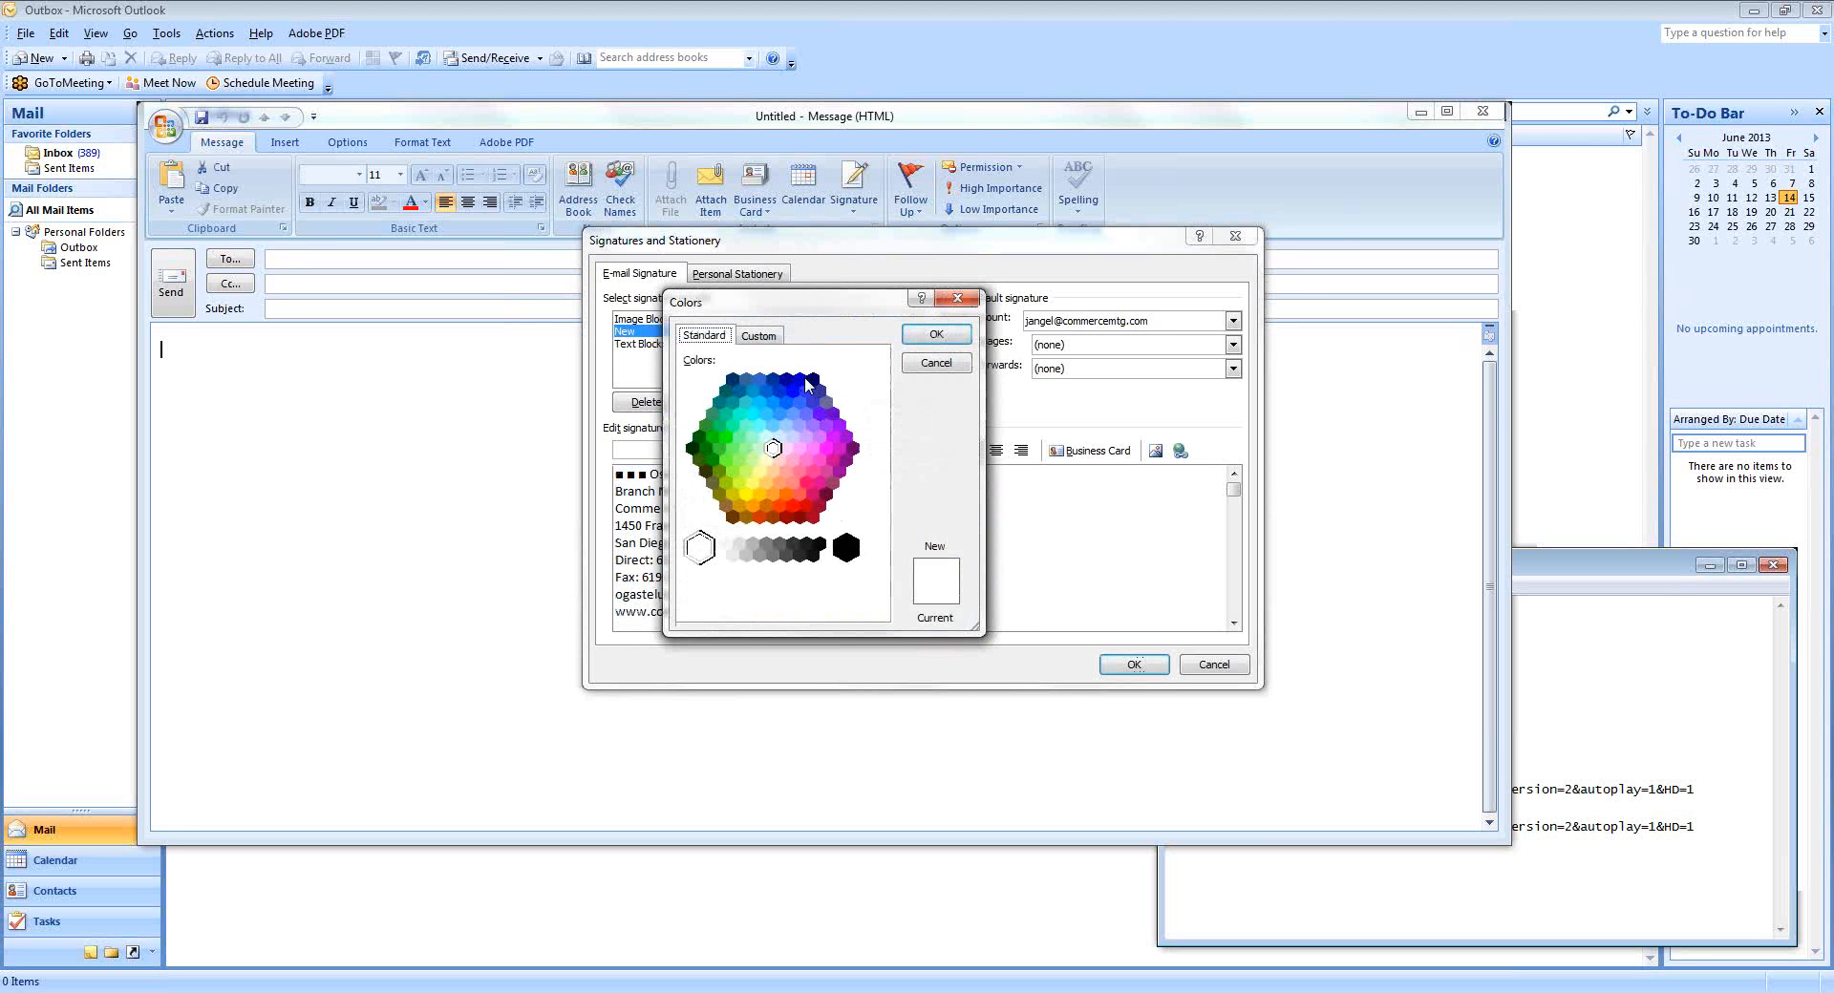
pyautogui.click(813, 381)
pyautogui.click(936, 335)
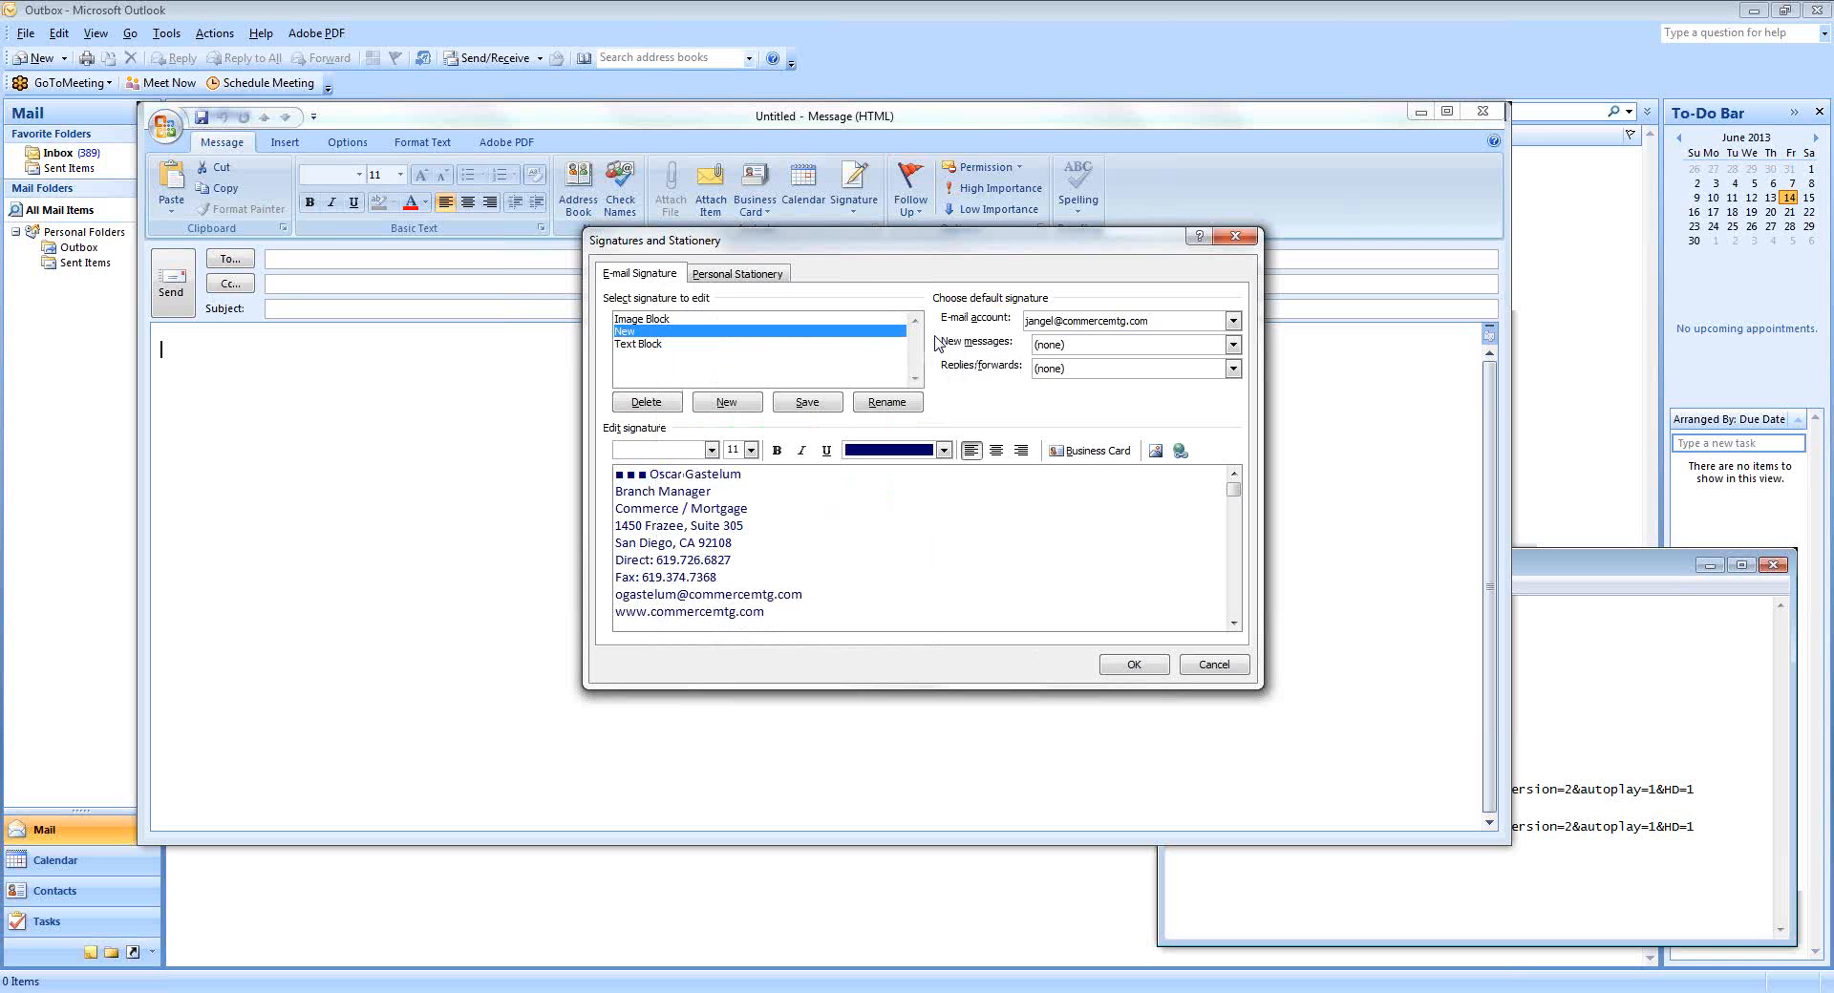
pyautogui.click(757, 522)
# Reselect all nine lines and recolour them the standard dark navy after trying a custom shade.
pyautogui.moveTo(616, 473); pyautogui.dragTo(787, 607)
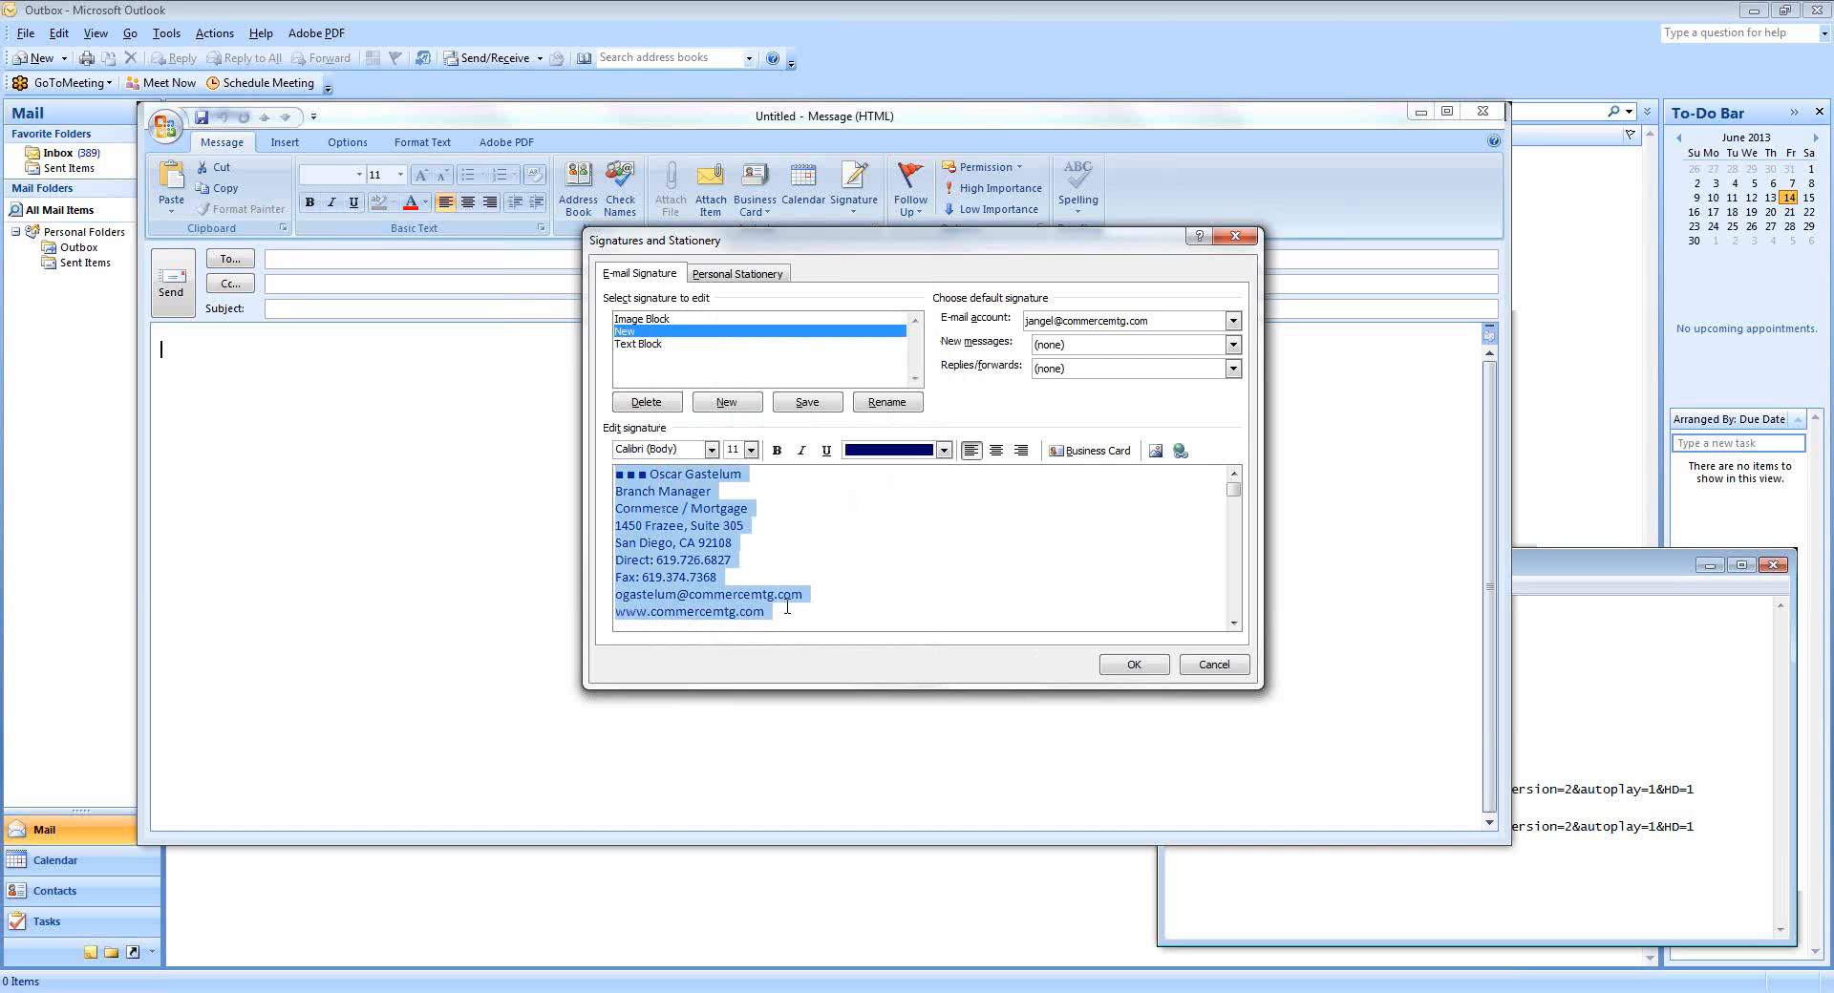
pyautogui.click(944, 451)
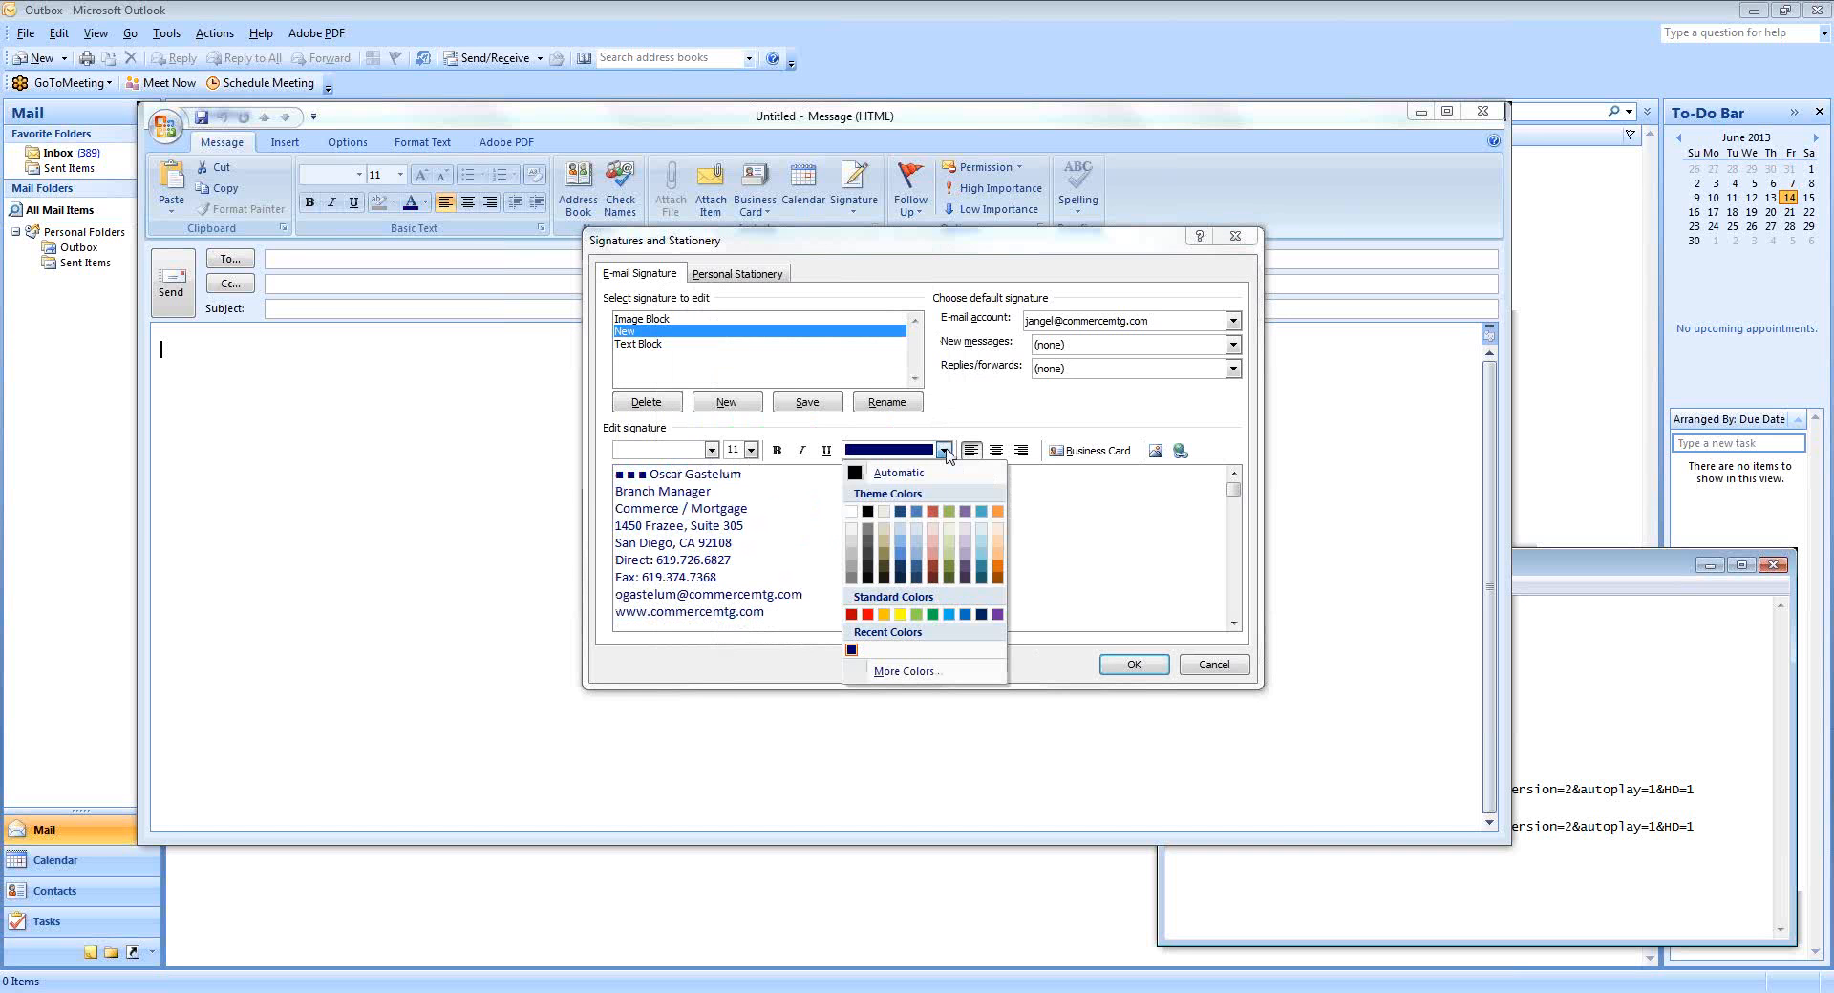
pyautogui.click(937, 673)
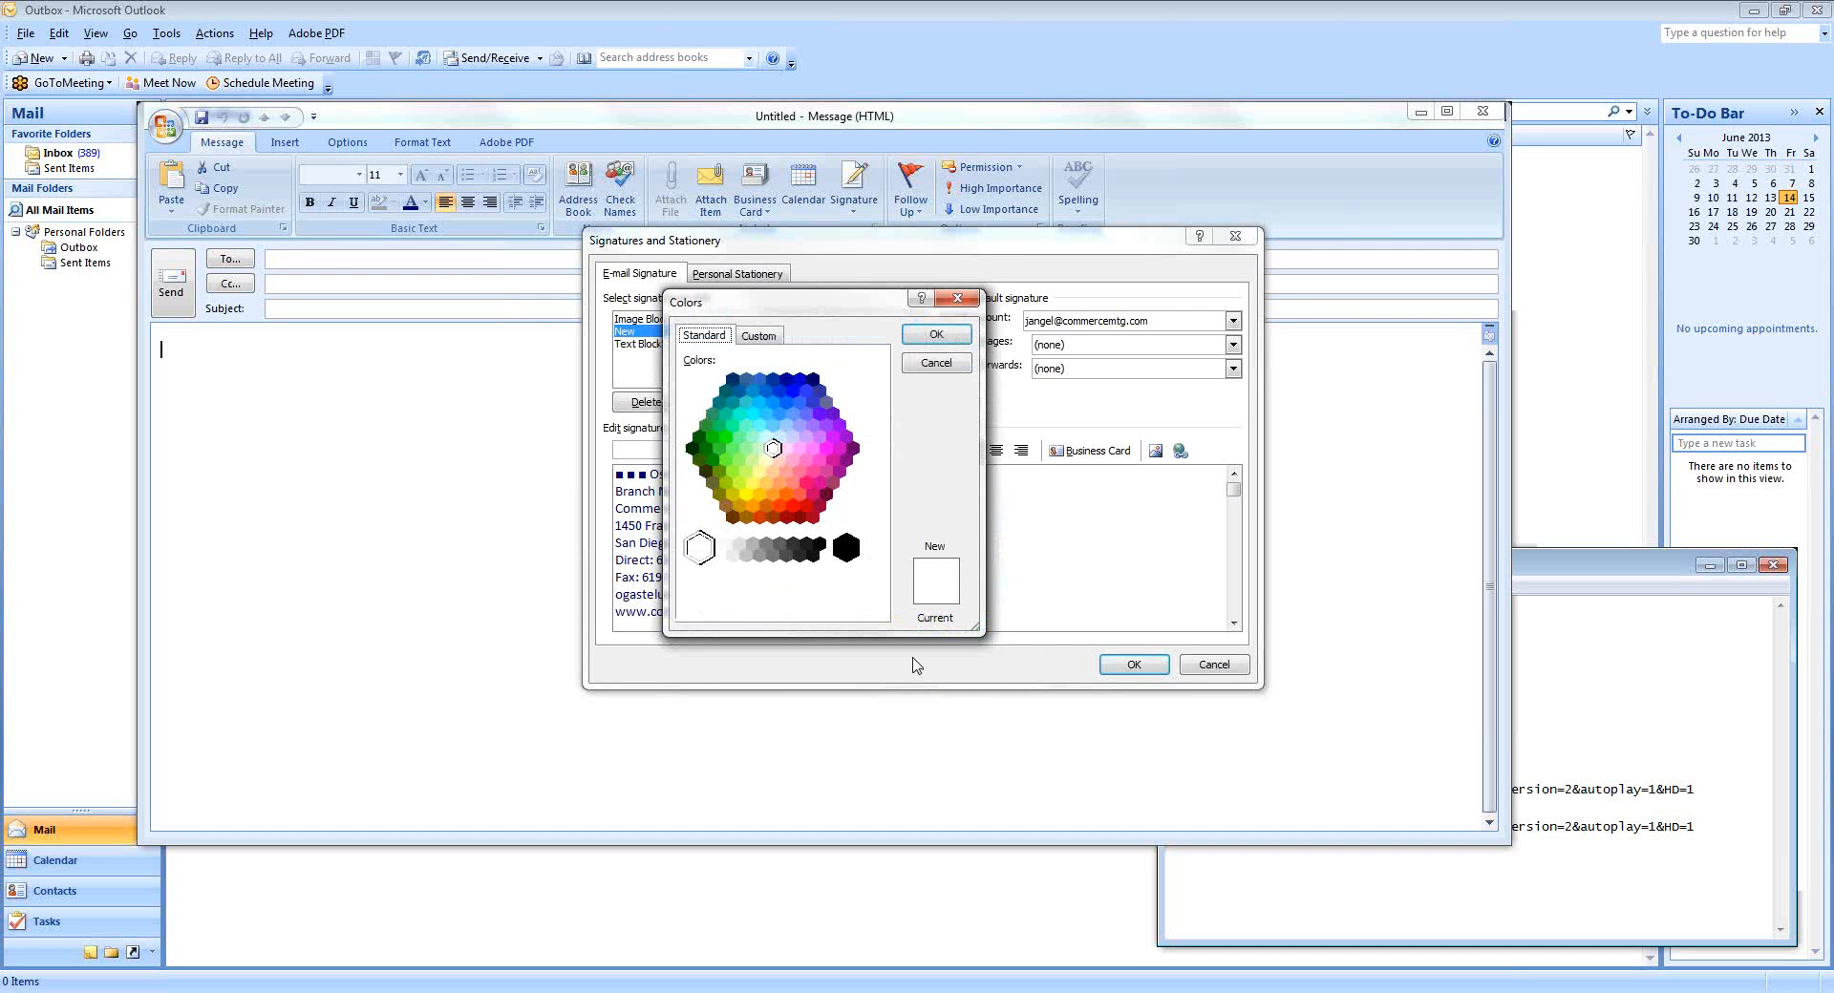
pyautogui.click(813, 381)
pyautogui.click(770, 340)
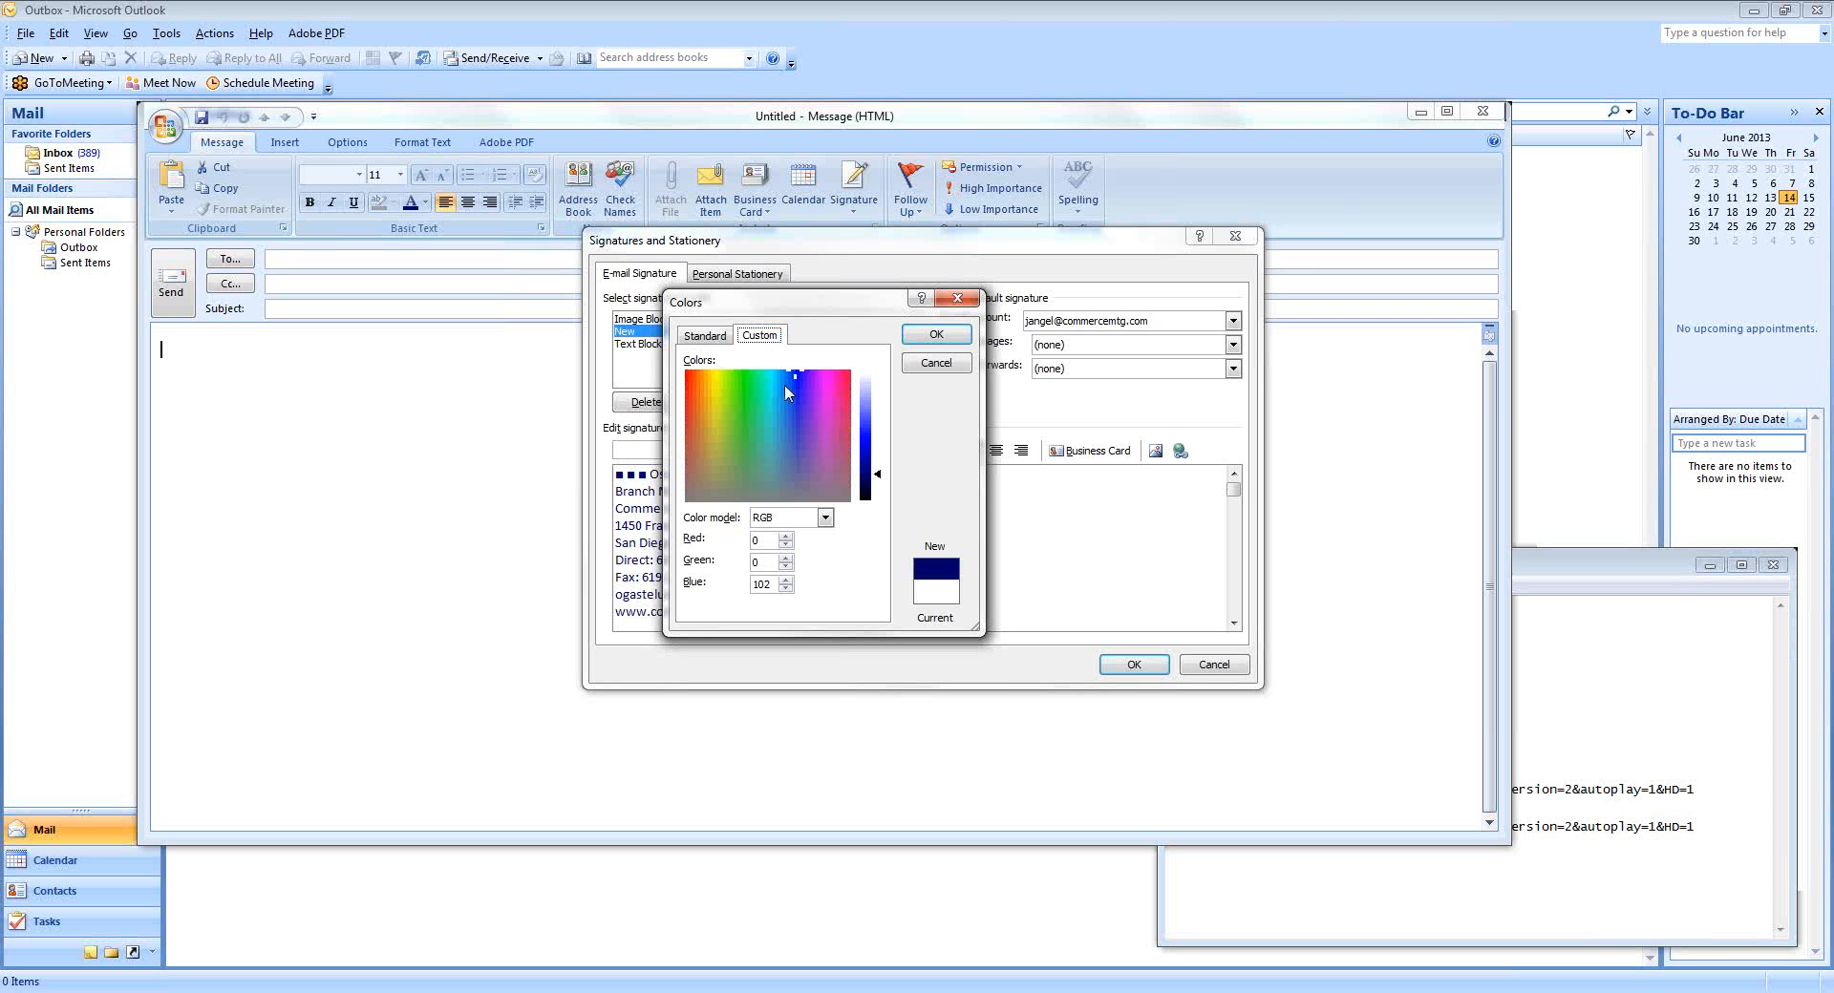
pyautogui.moveTo(797, 376)
pyautogui.mouseDown()
pyautogui.moveTo(791, 415)
pyautogui.moveTo(781, 389)
pyautogui.moveTo(803, 393)
pyautogui.mouseUp()
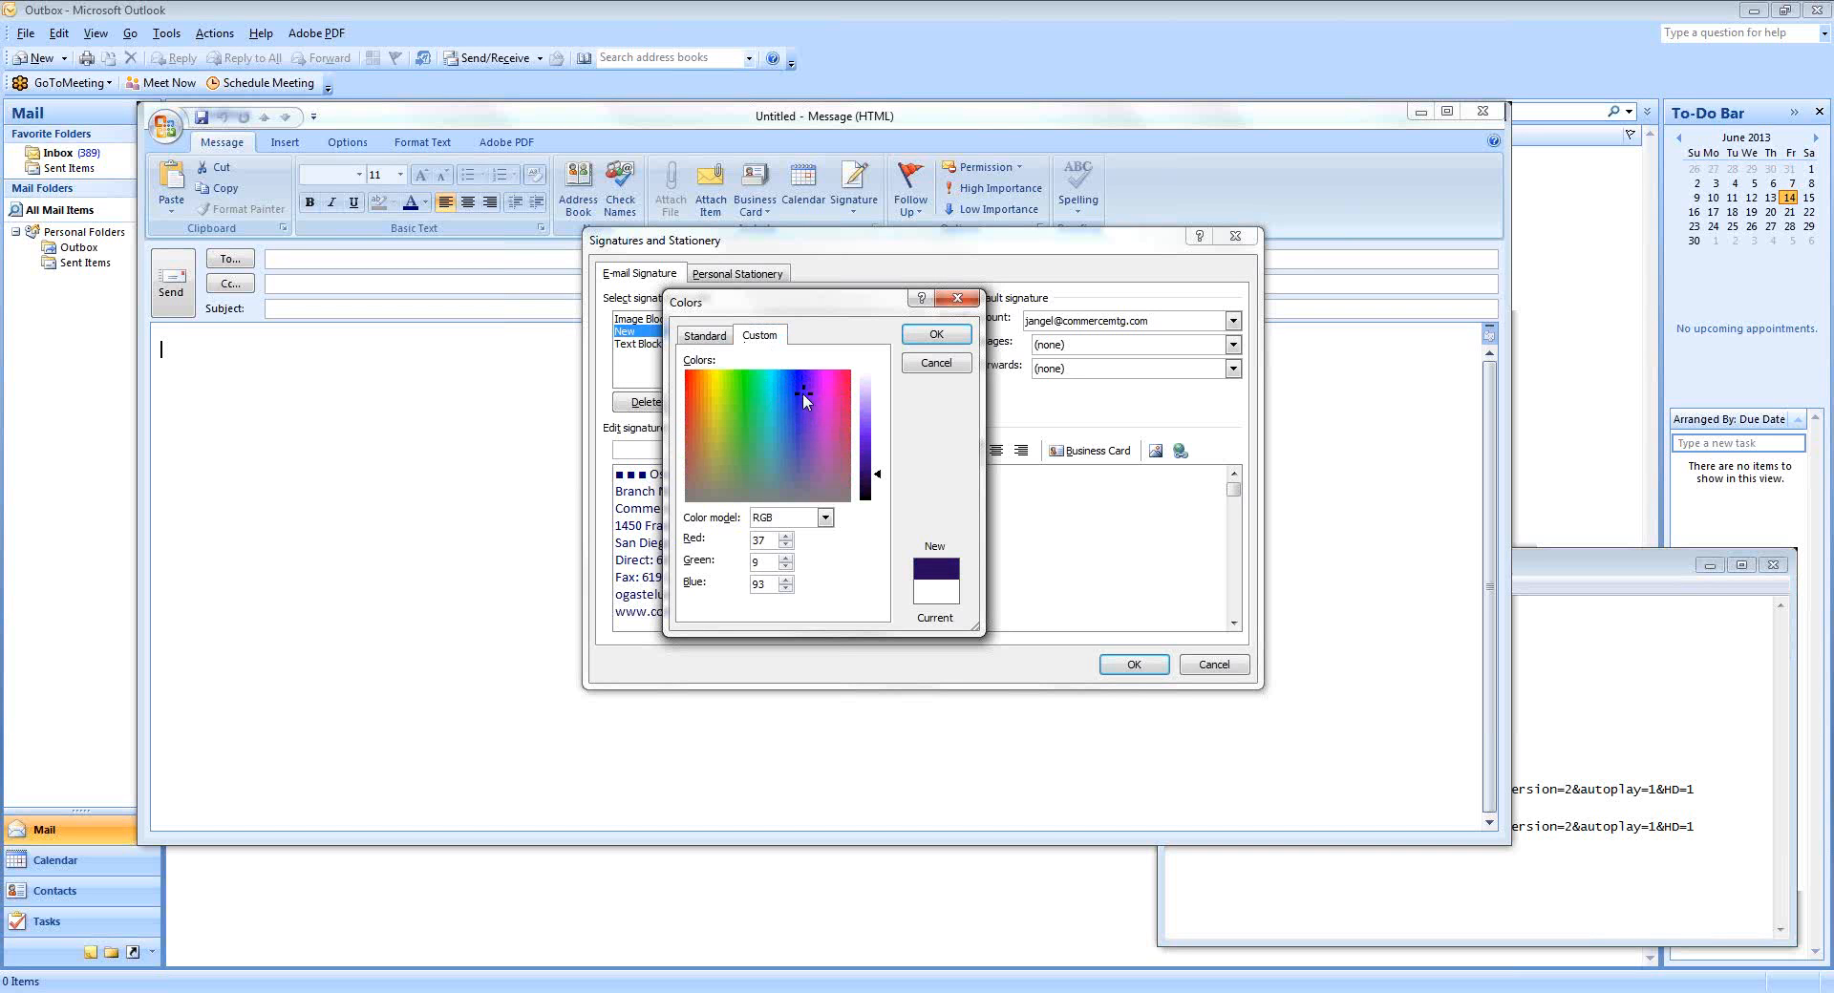
pyautogui.click(705, 337)
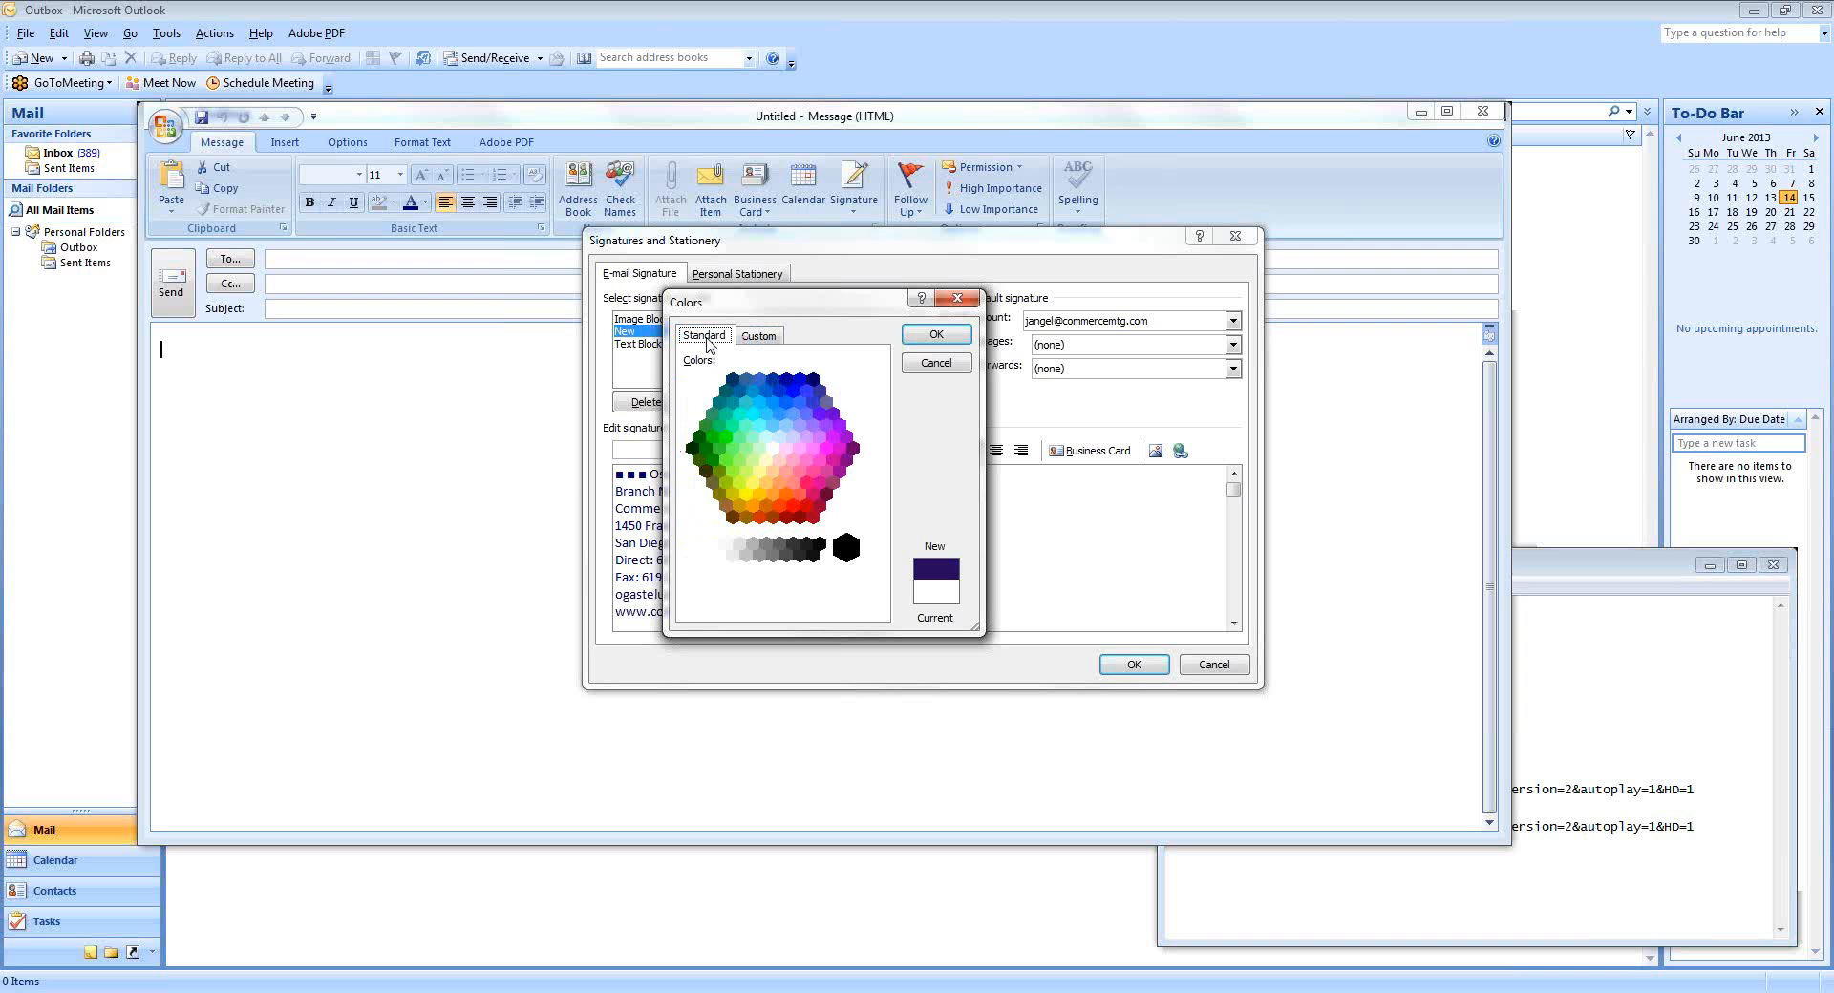
pyautogui.click(813, 380)
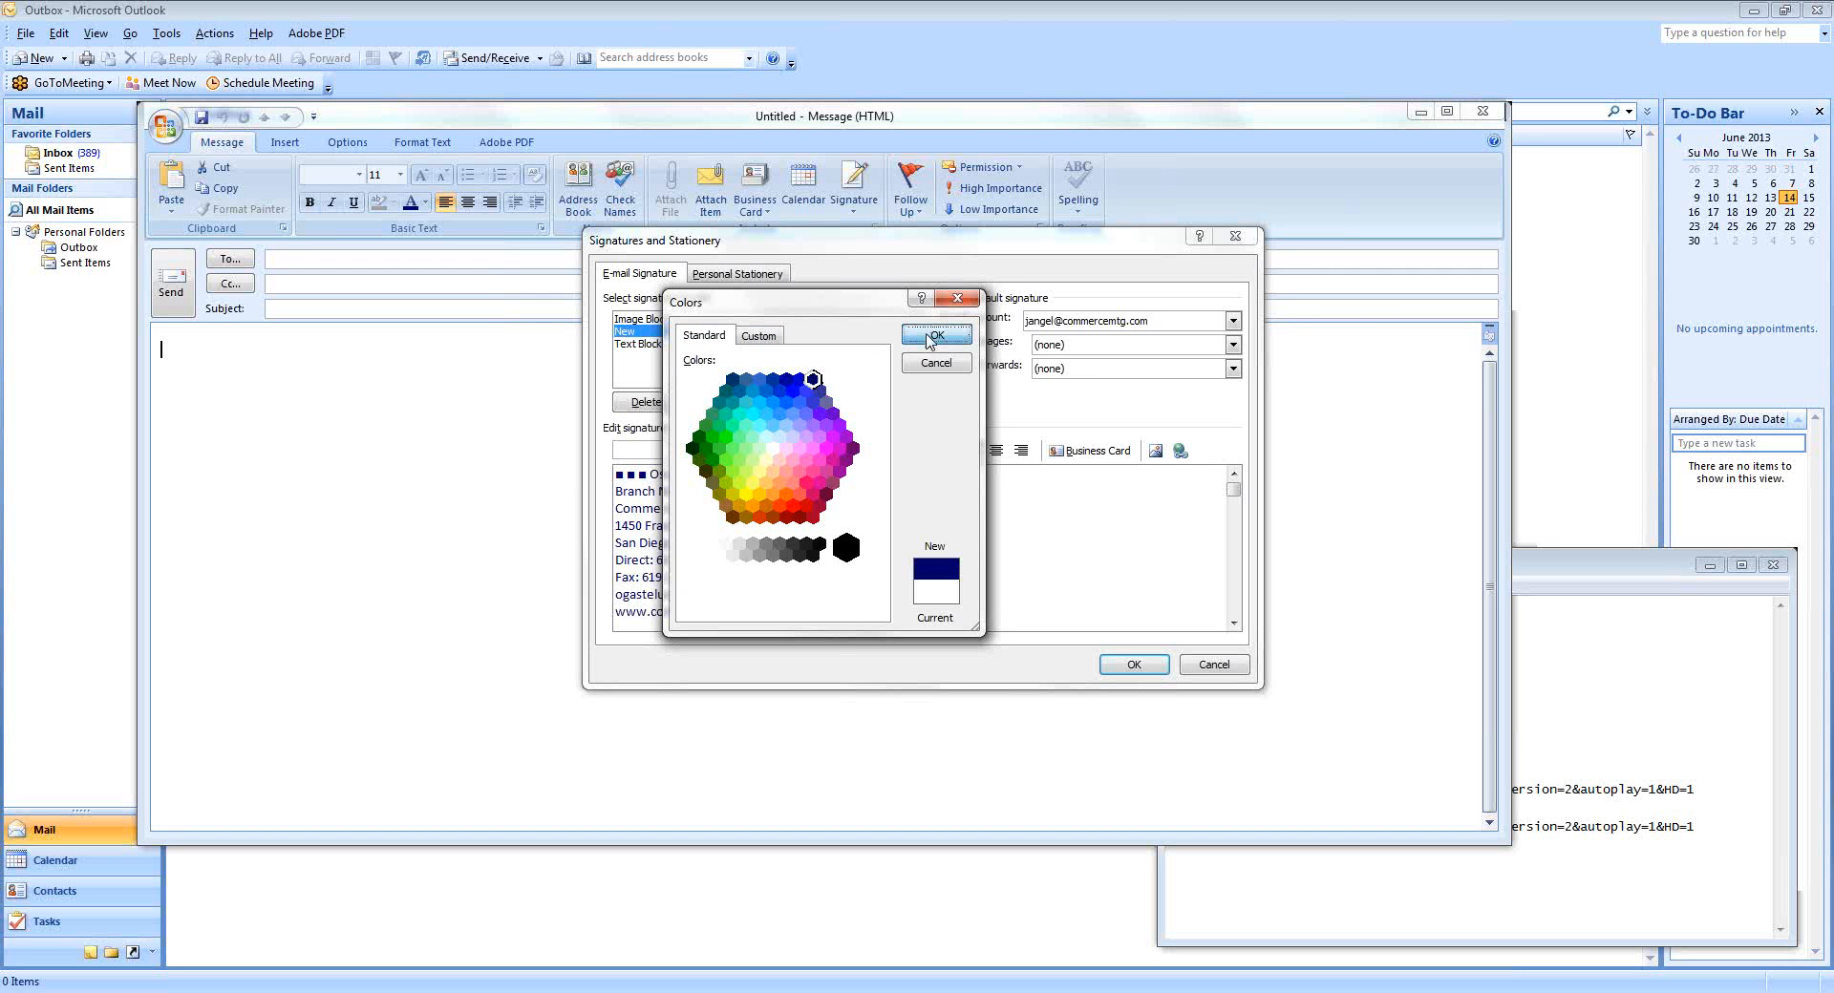
pyautogui.click(927, 336)
pyautogui.click(820, 508)
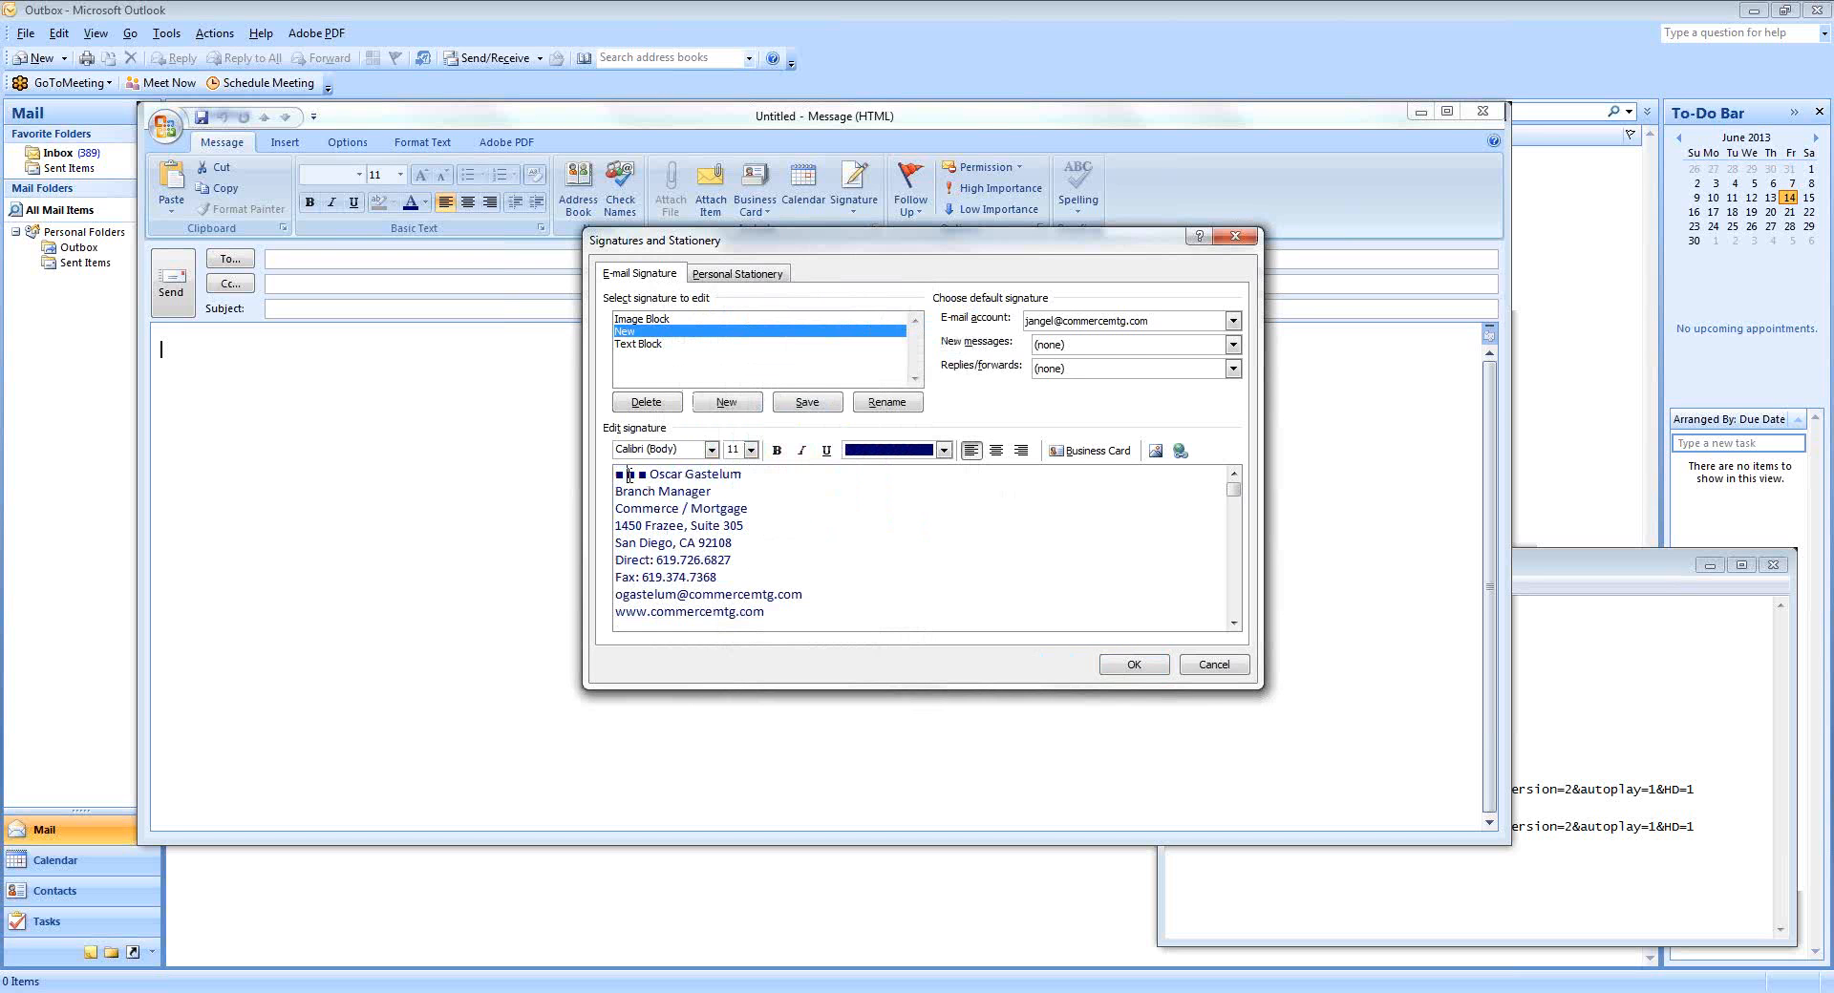
pyautogui.moveTo(616, 474); pyautogui.dragTo(622, 475)
# Colour the Branch Manager line orange using More Colors.
pyautogui.moveTo(617, 491); pyautogui.dragTo(719, 491)
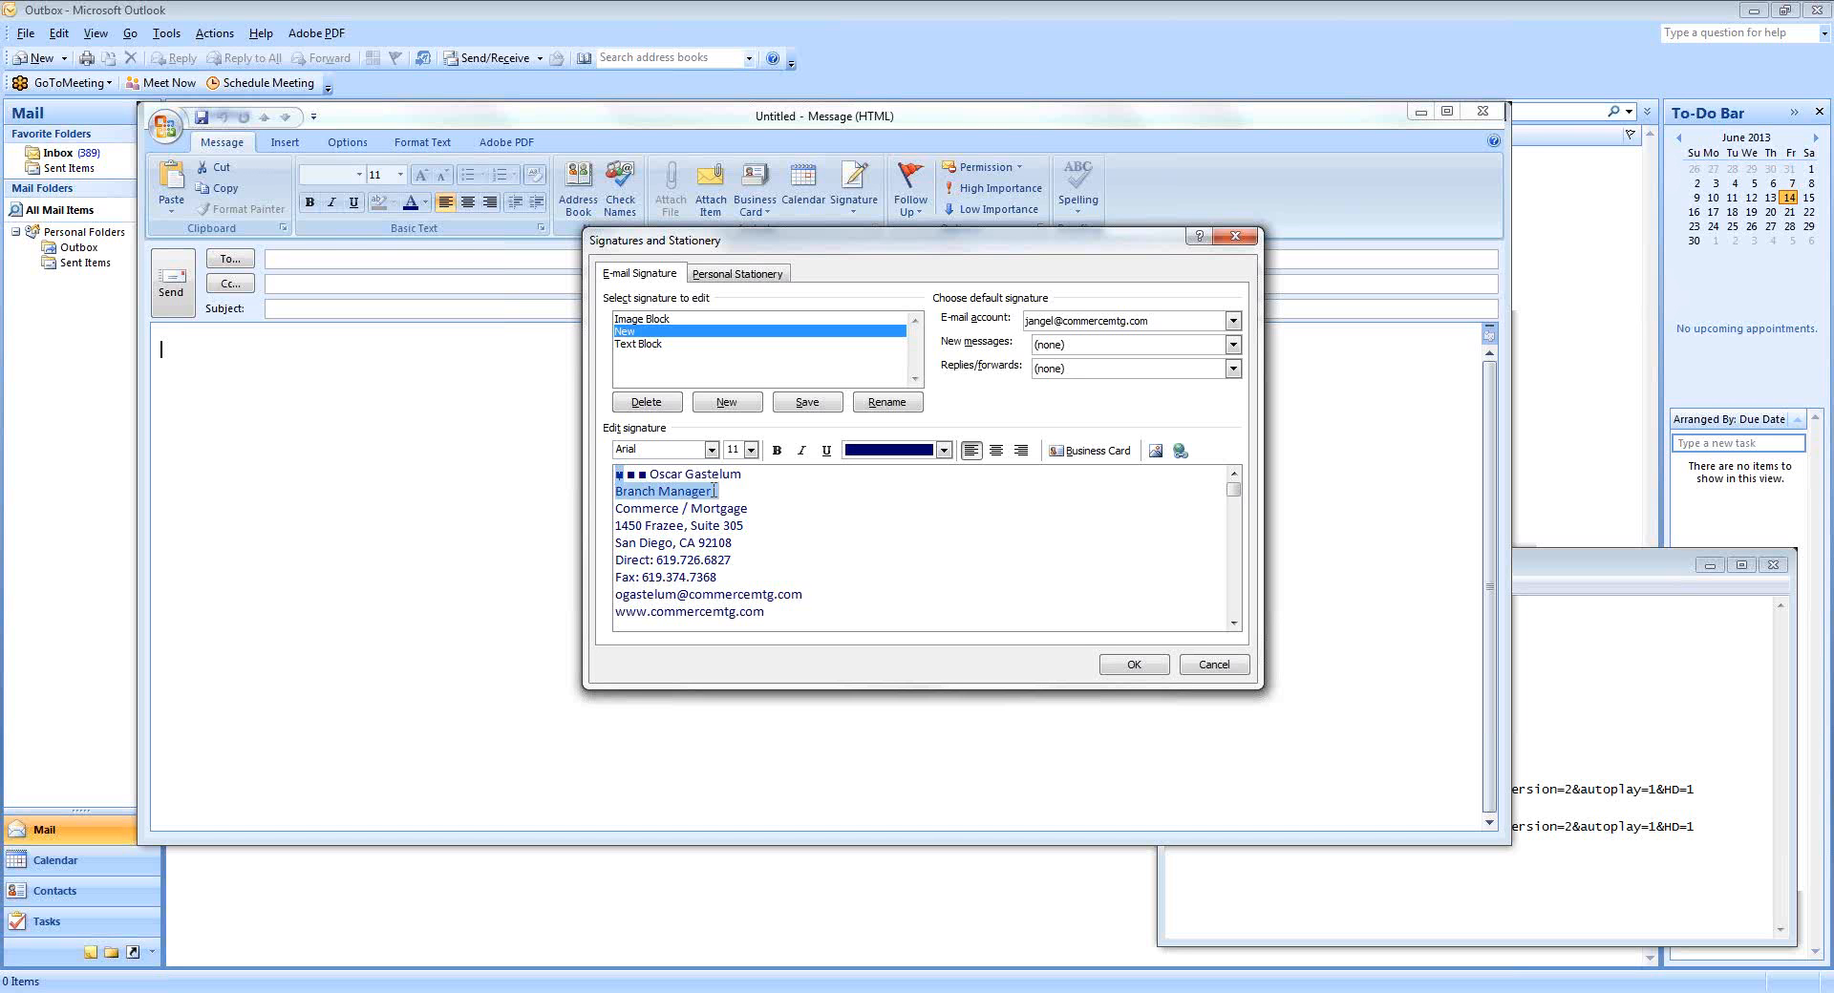
pyautogui.click(944, 451)
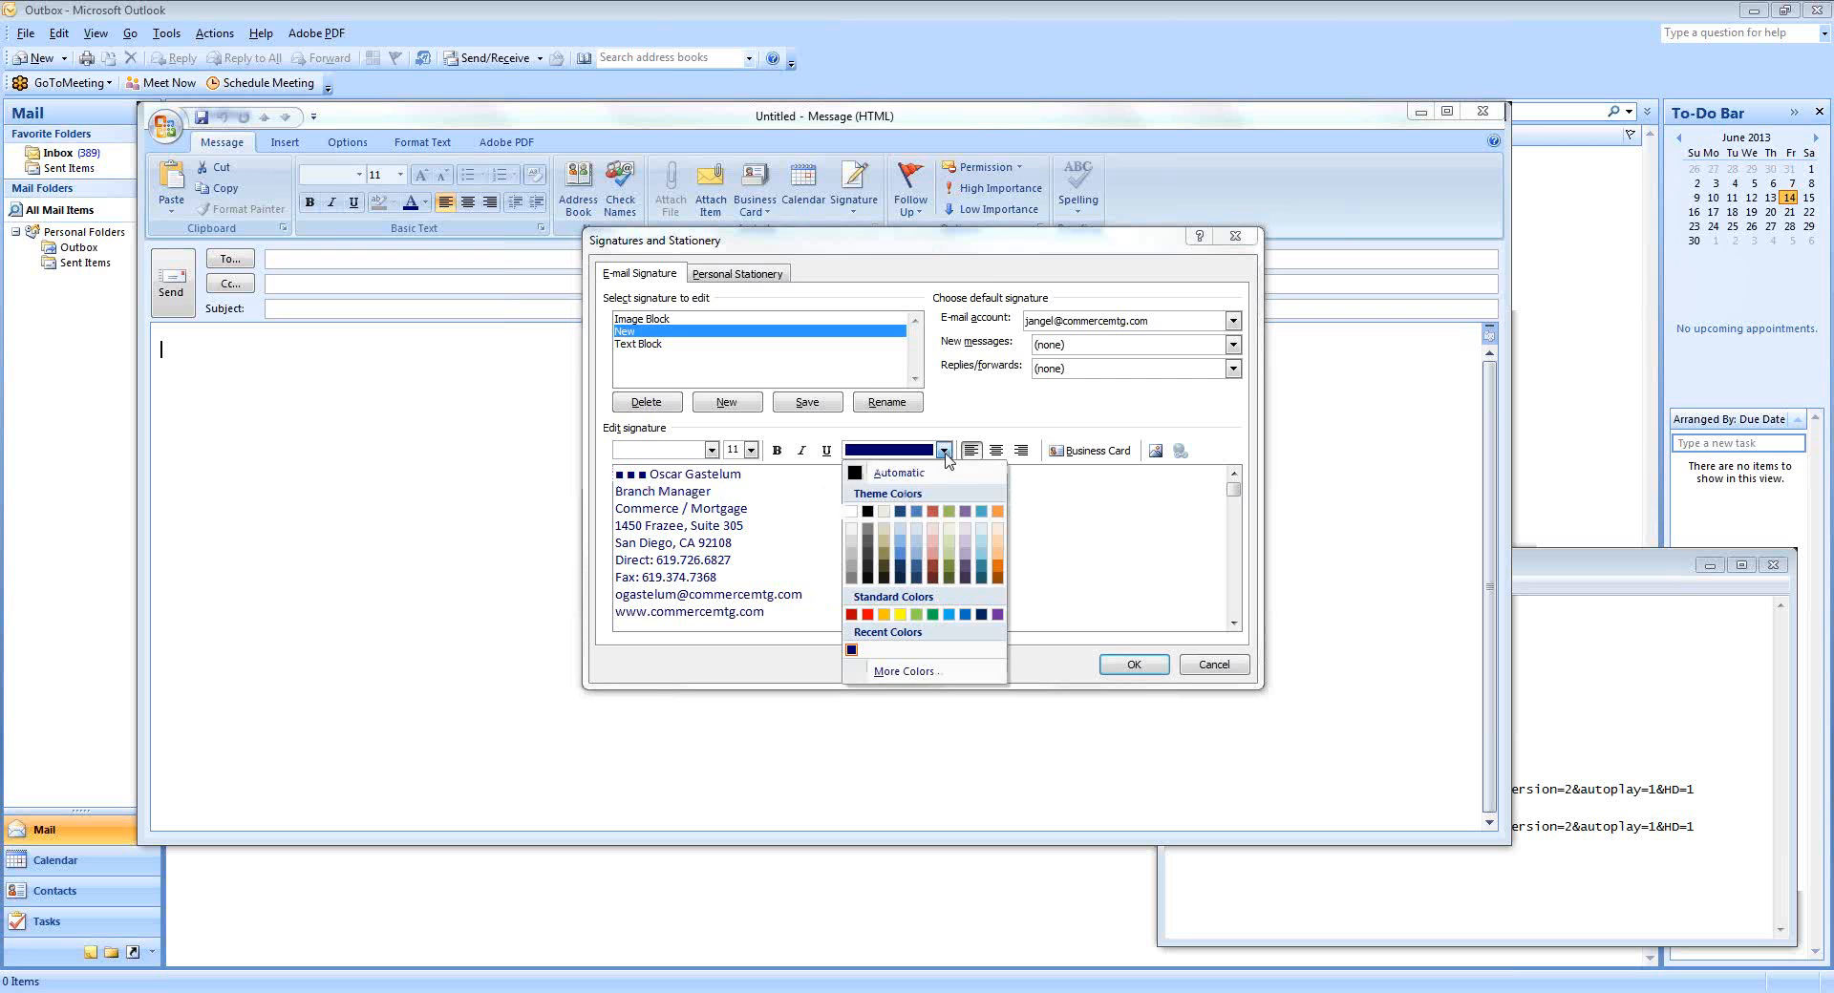
pyautogui.click(917, 673)
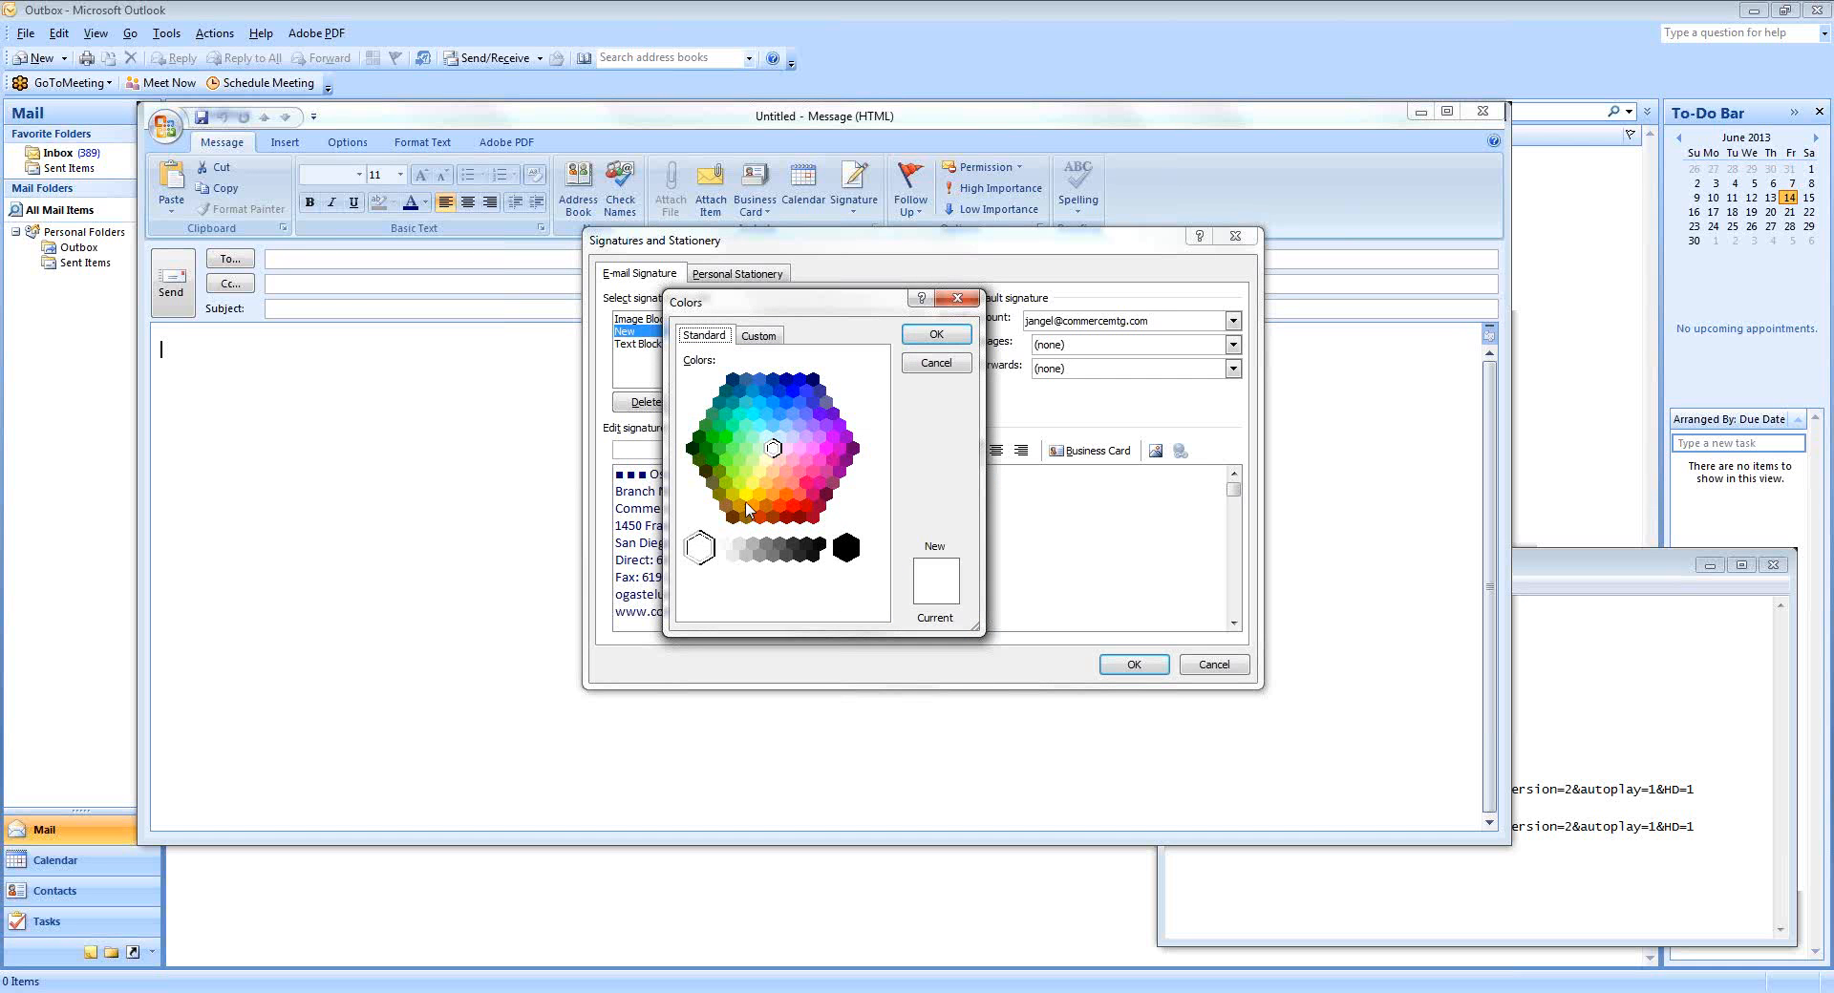
pyautogui.click(752, 505)
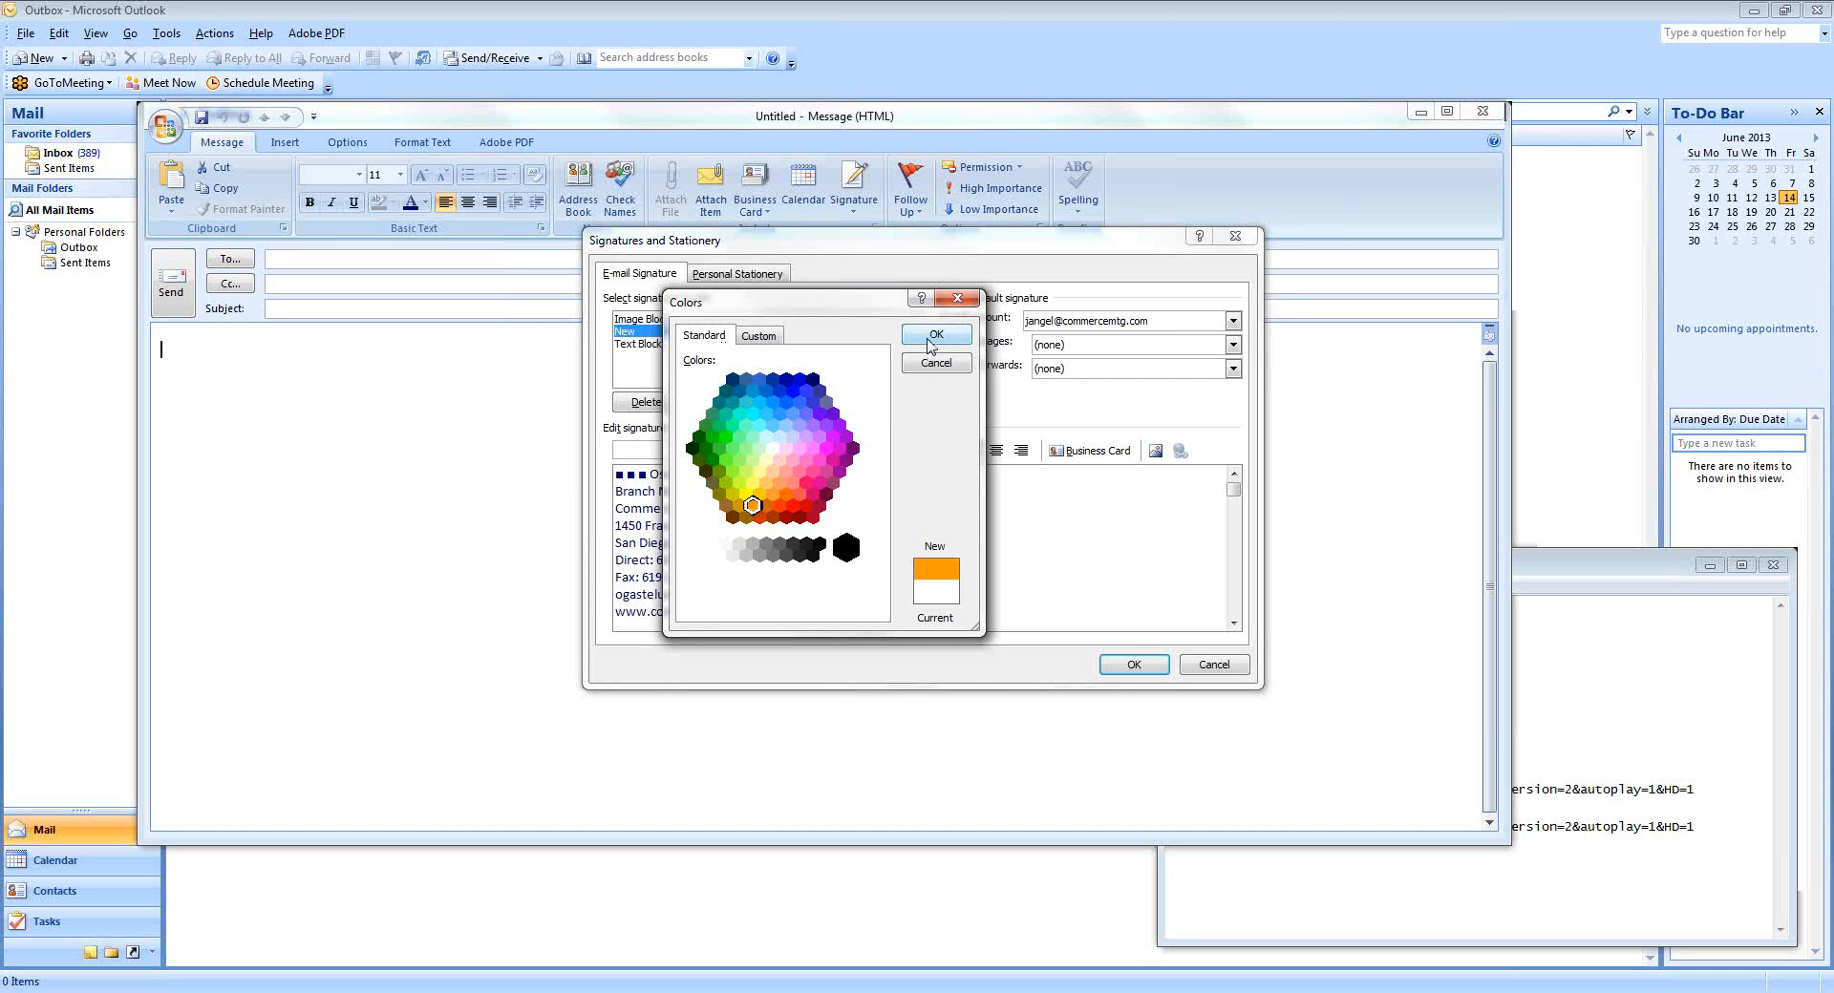
pyautogui.click(931, 346)
pyautogui.click(748, 478)
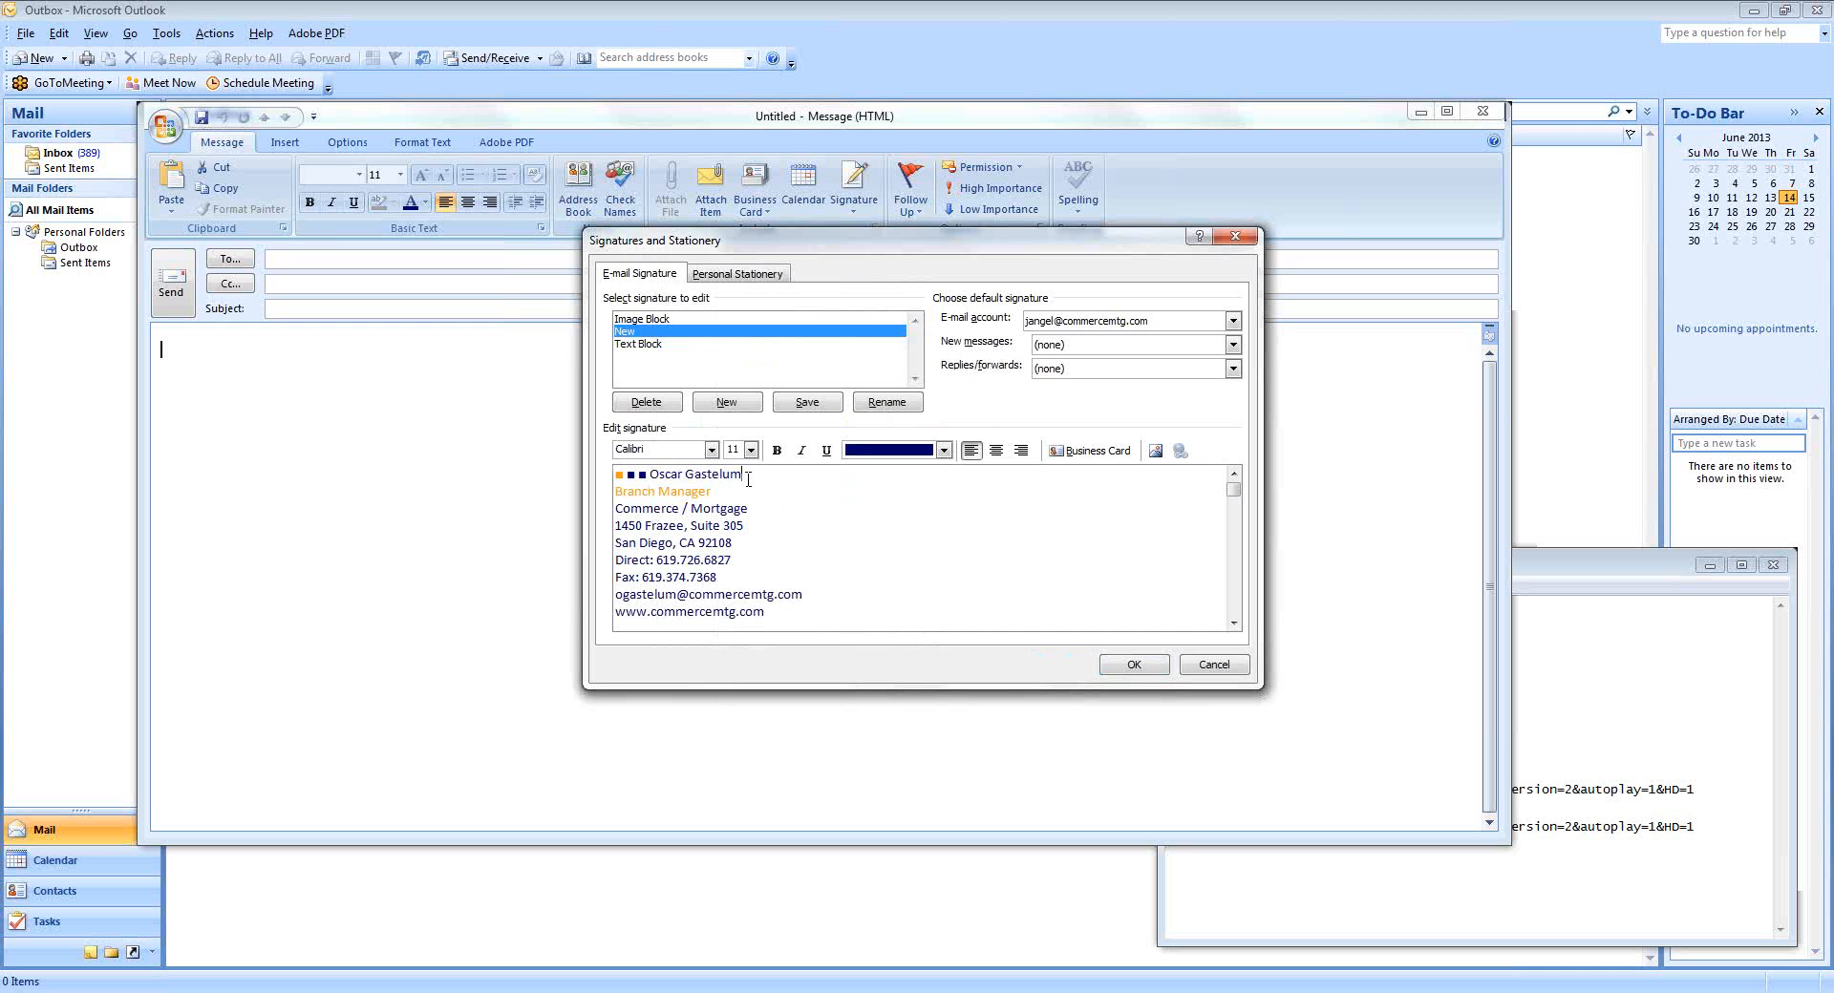
pyautogui.click(621, 475)
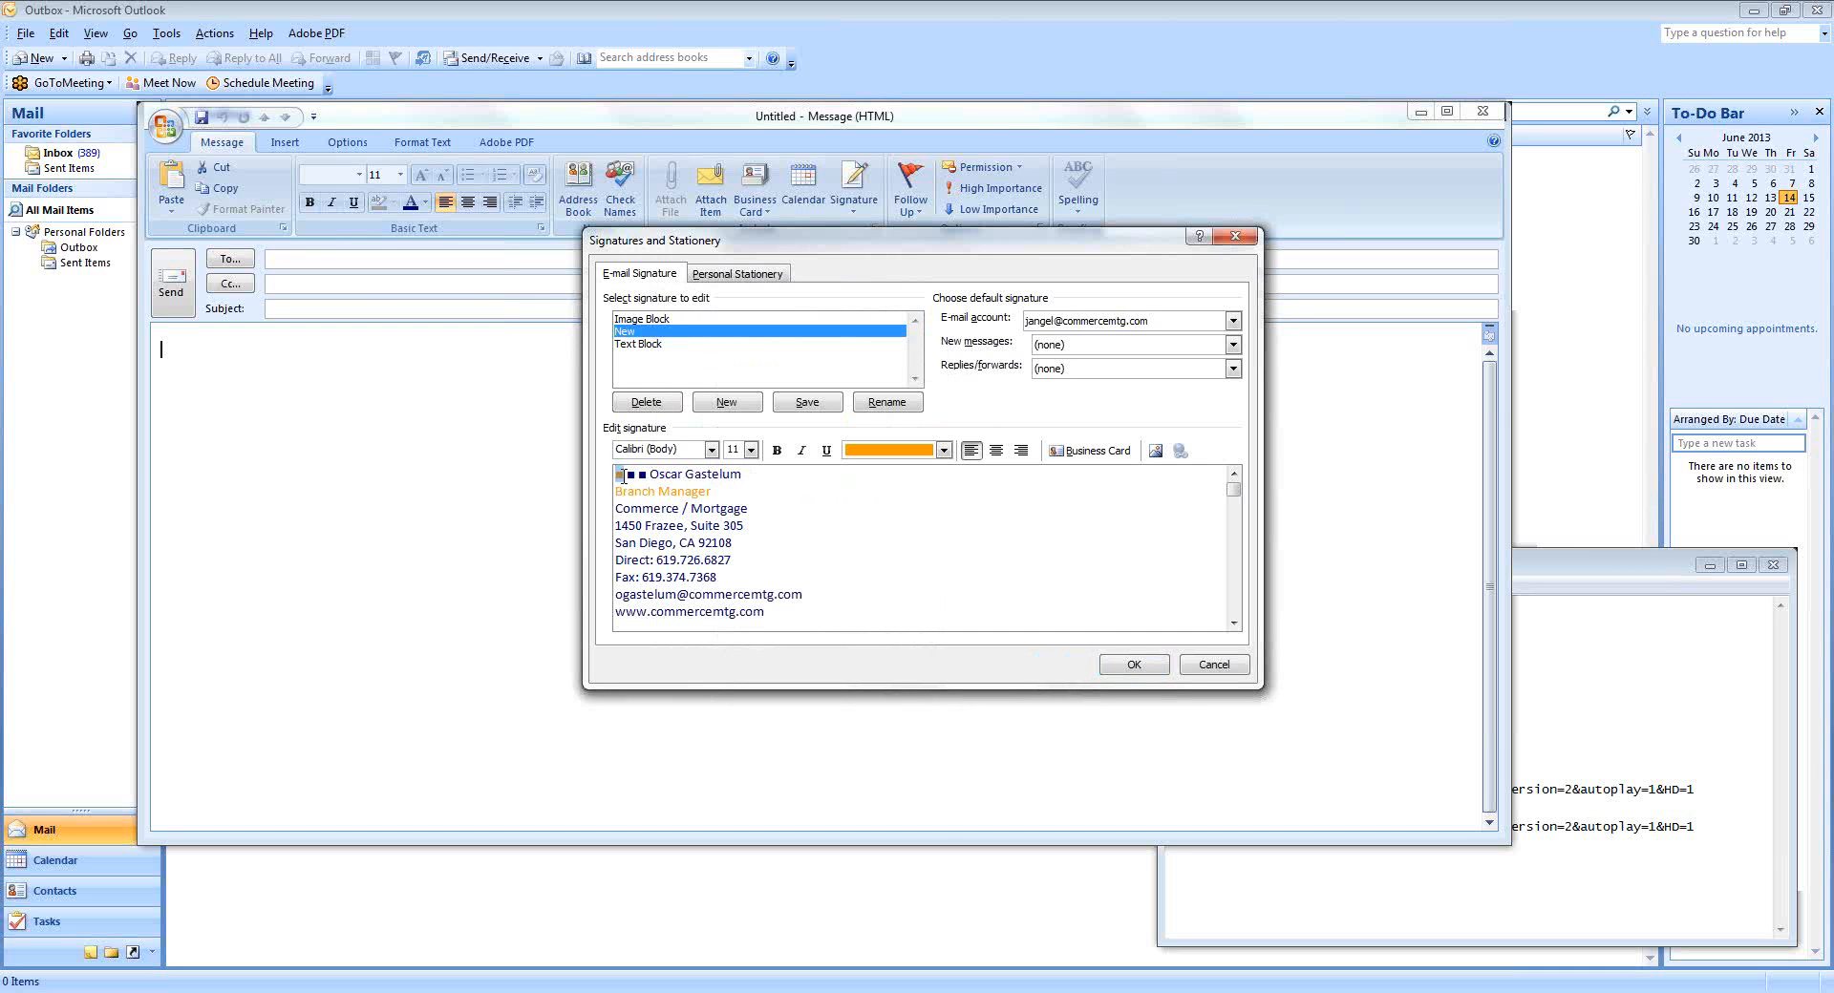
pyautogui.moveTo(615, 491); pyautogui.dragTo(718, 492)
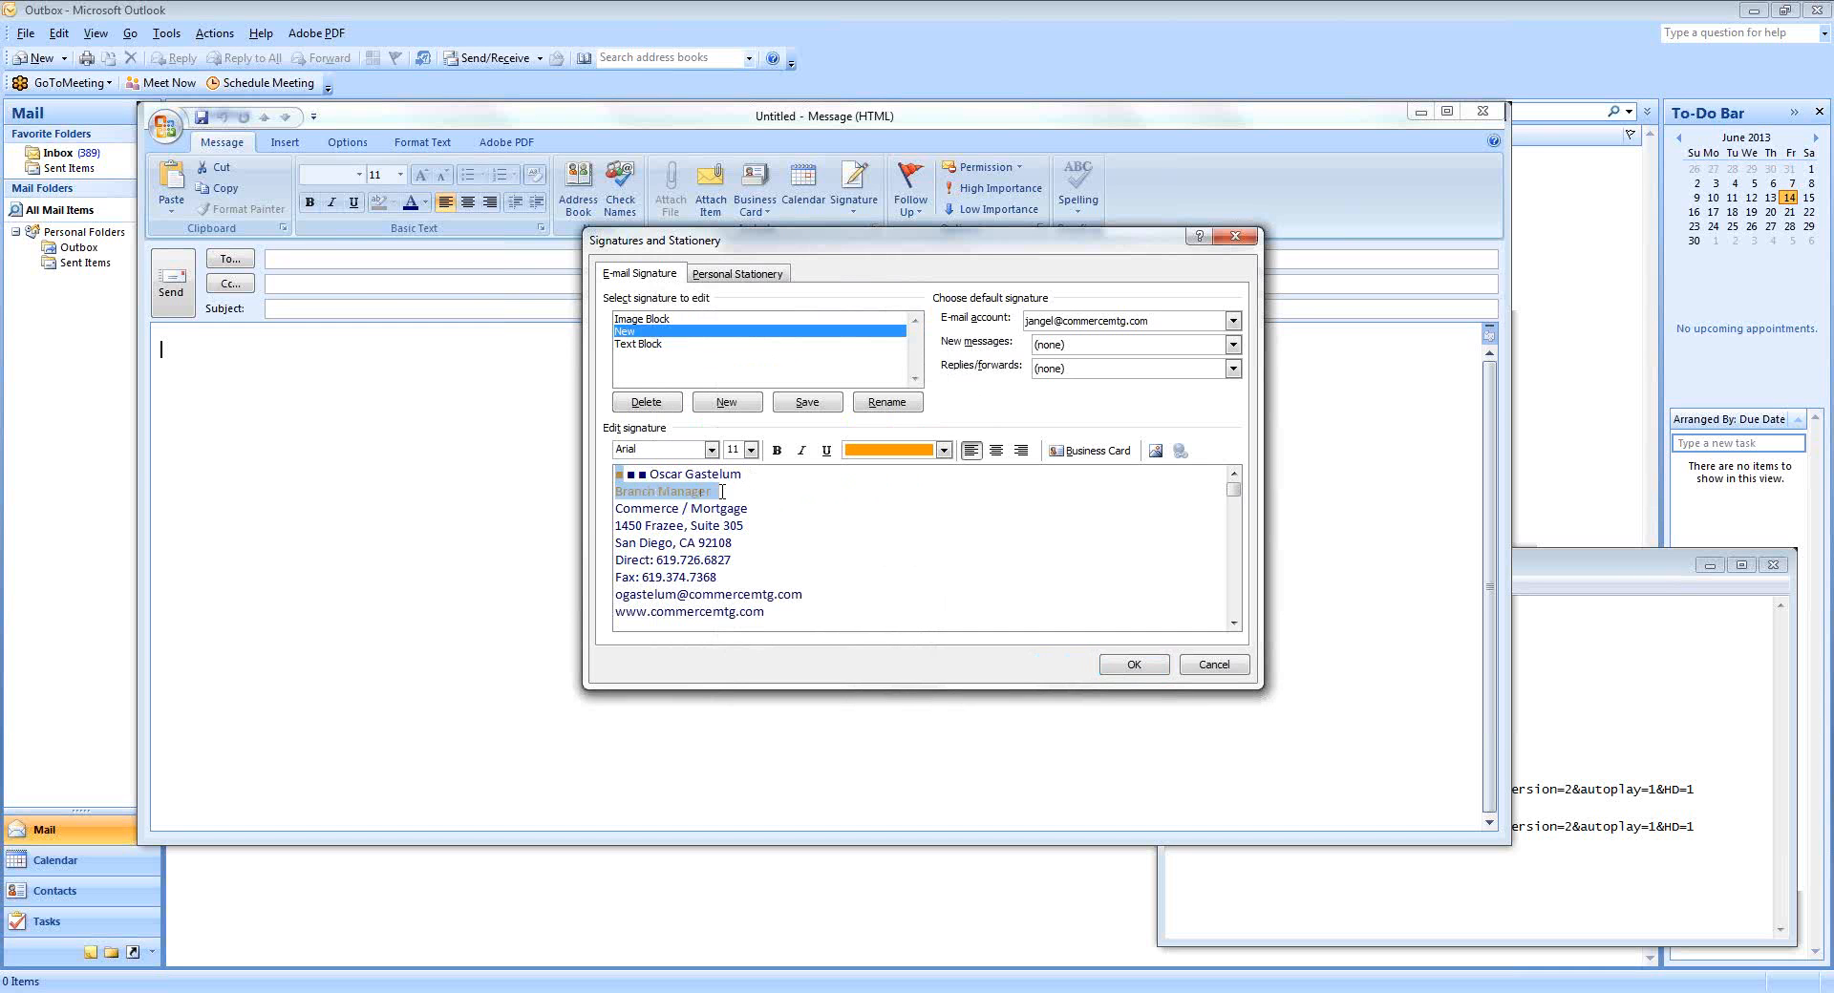
pyautogui.click(943, 449)
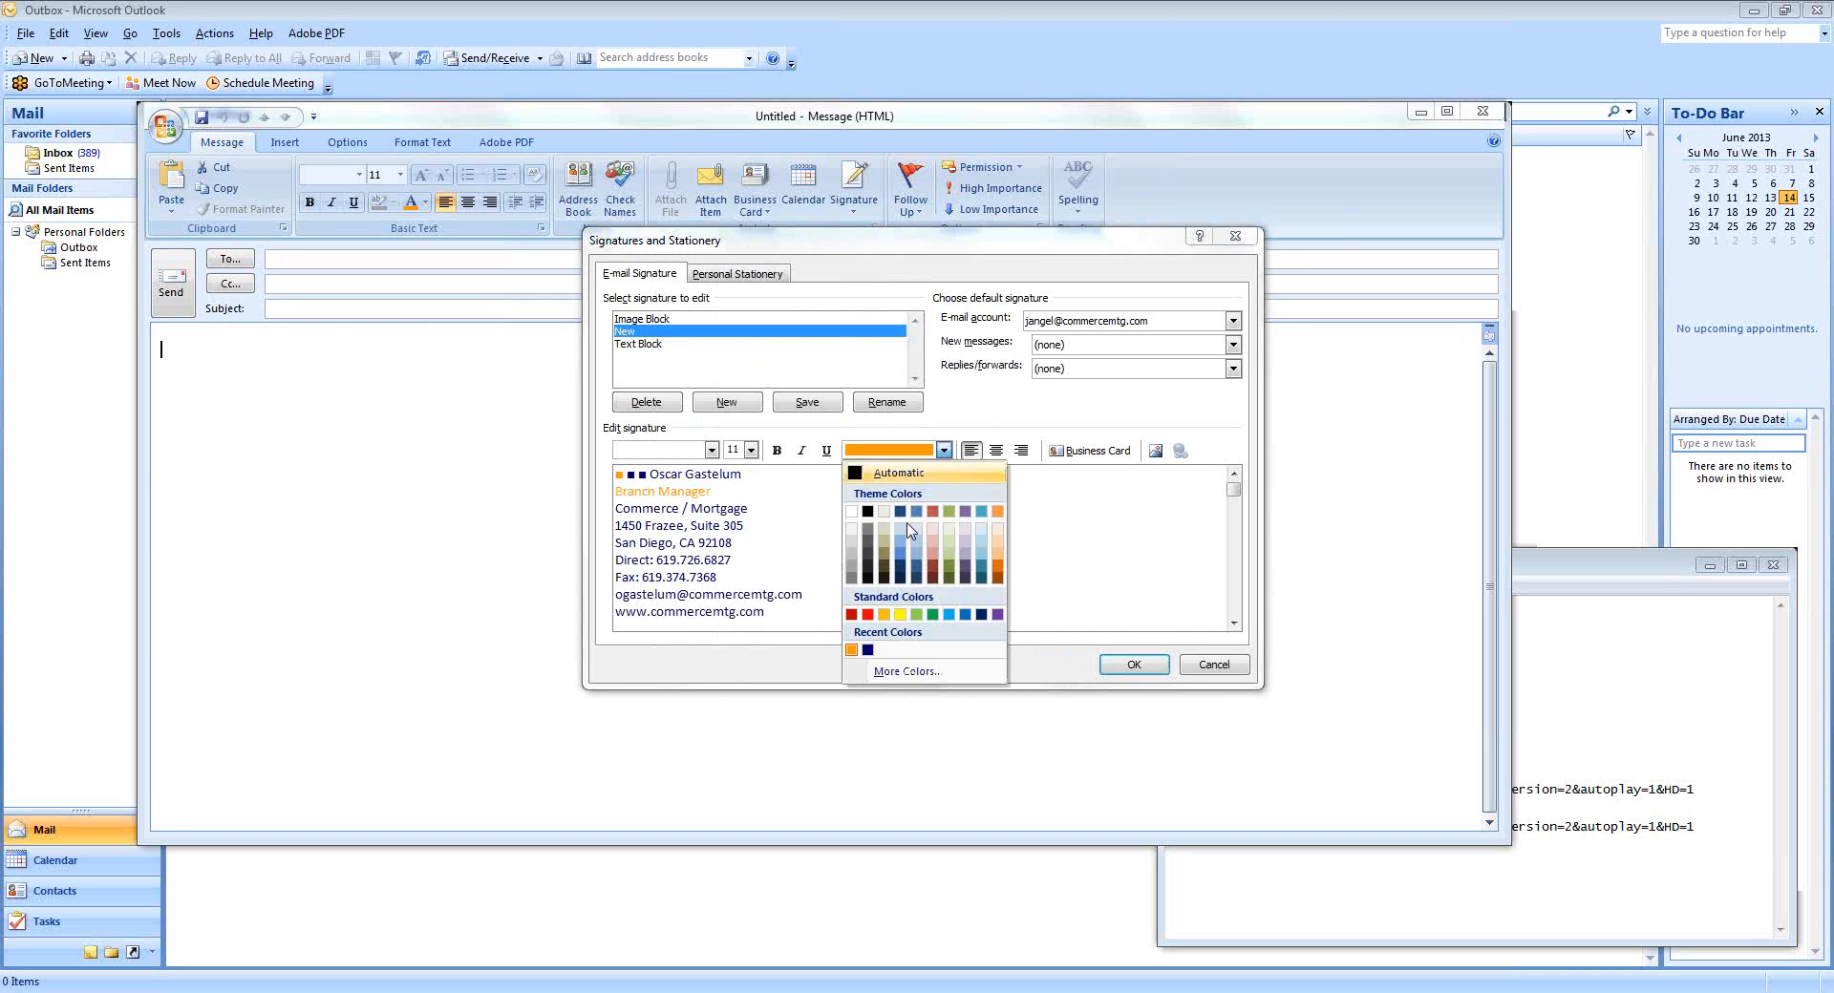
# Make the selected Branch Manager line and first square dark green.
pyautogui.click(908, 672)
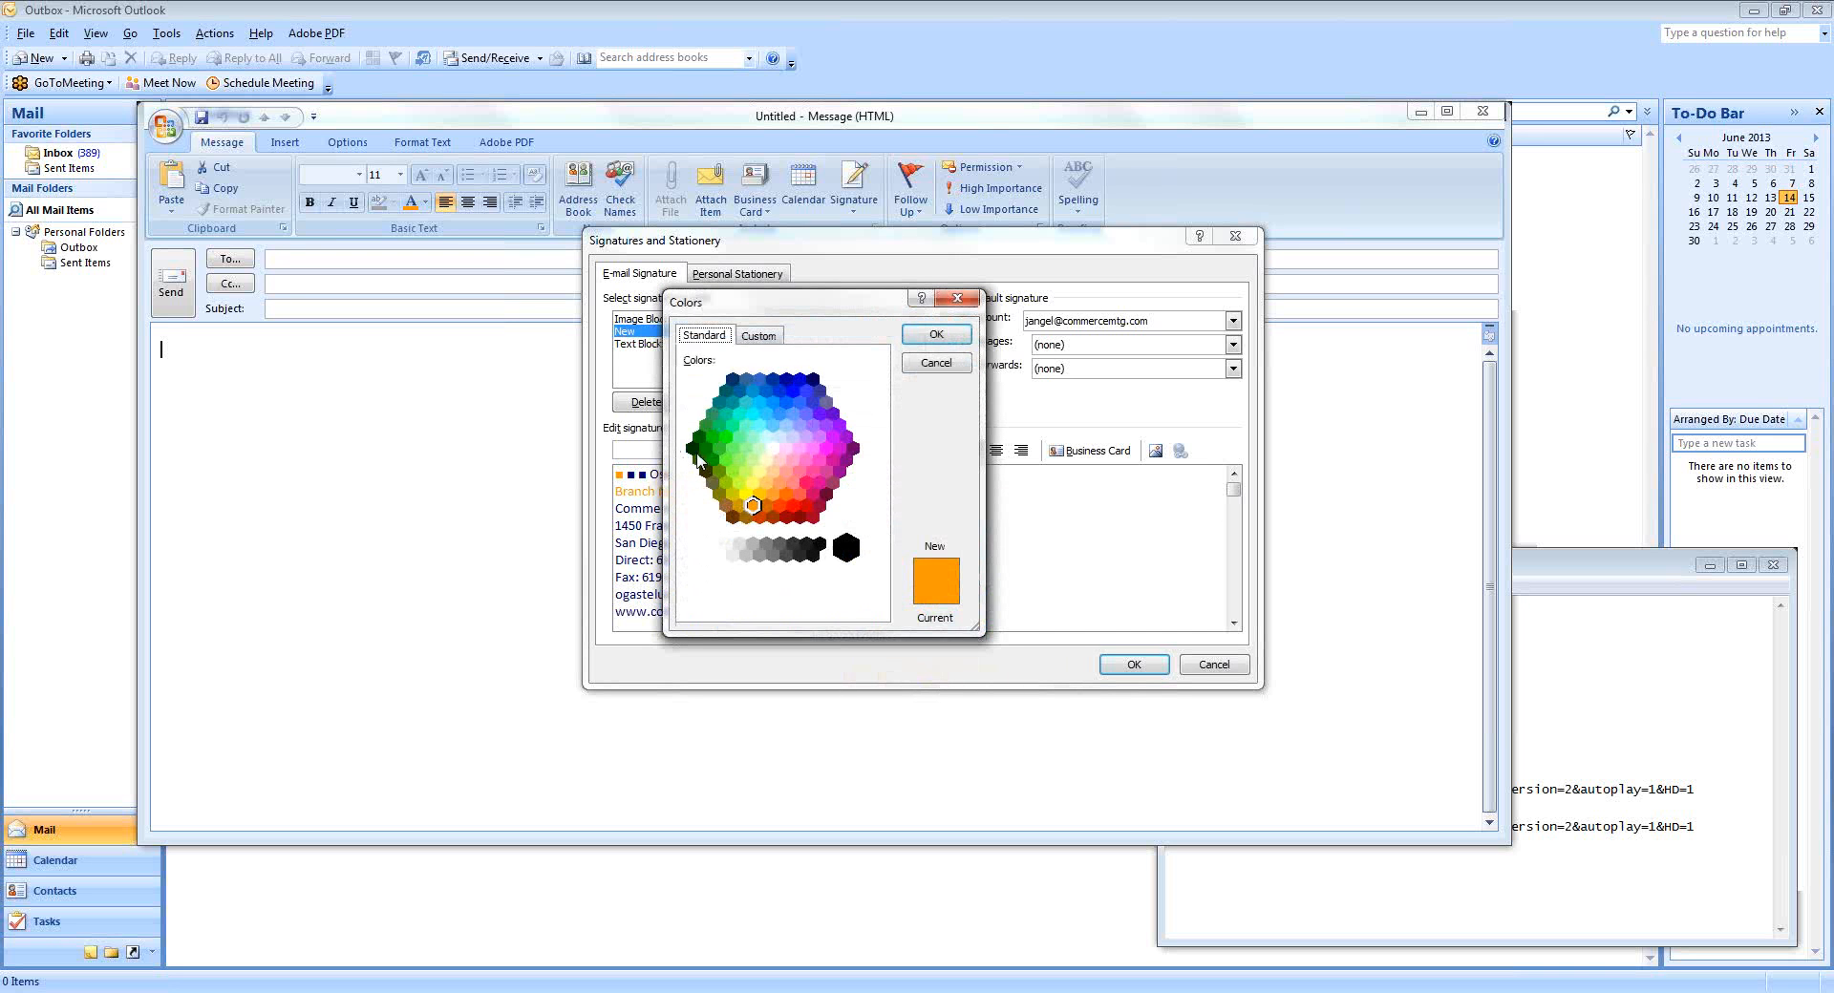
pyautogui.click(698, 461)
pyautogui.click(935, 335)
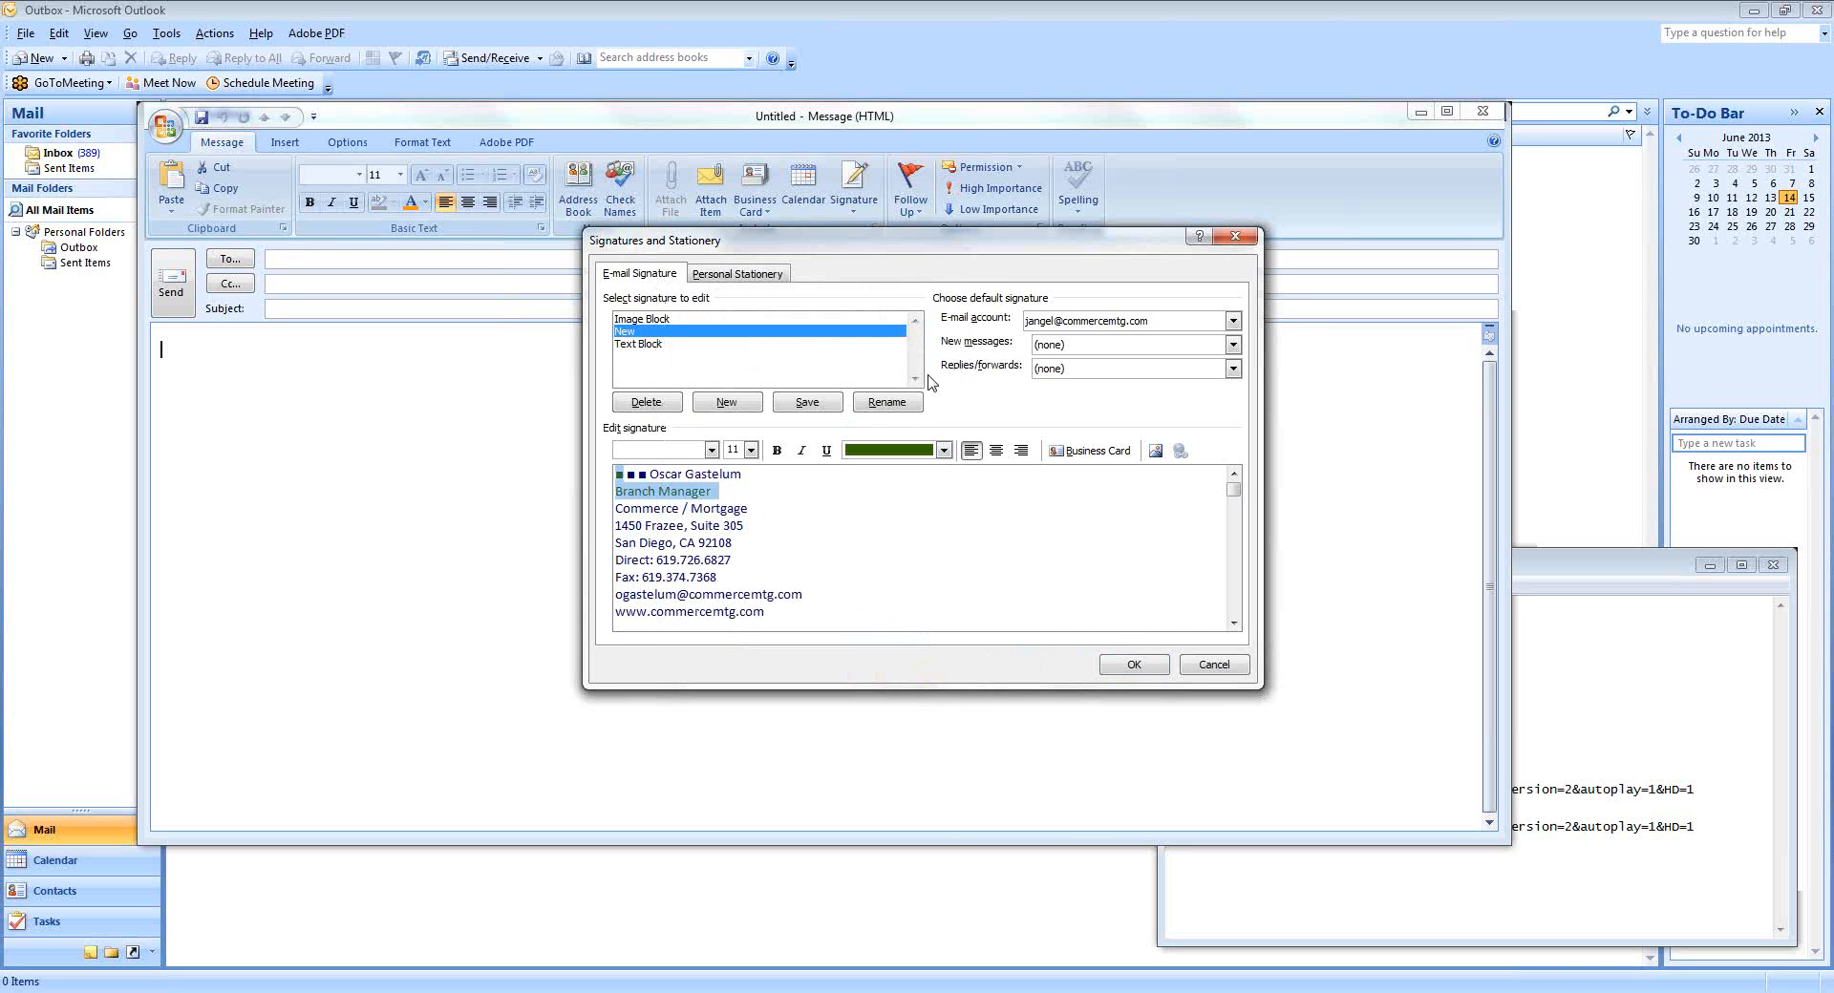
# Colour the second square bullet before the name orange.
pyautogui.click(635, 475)
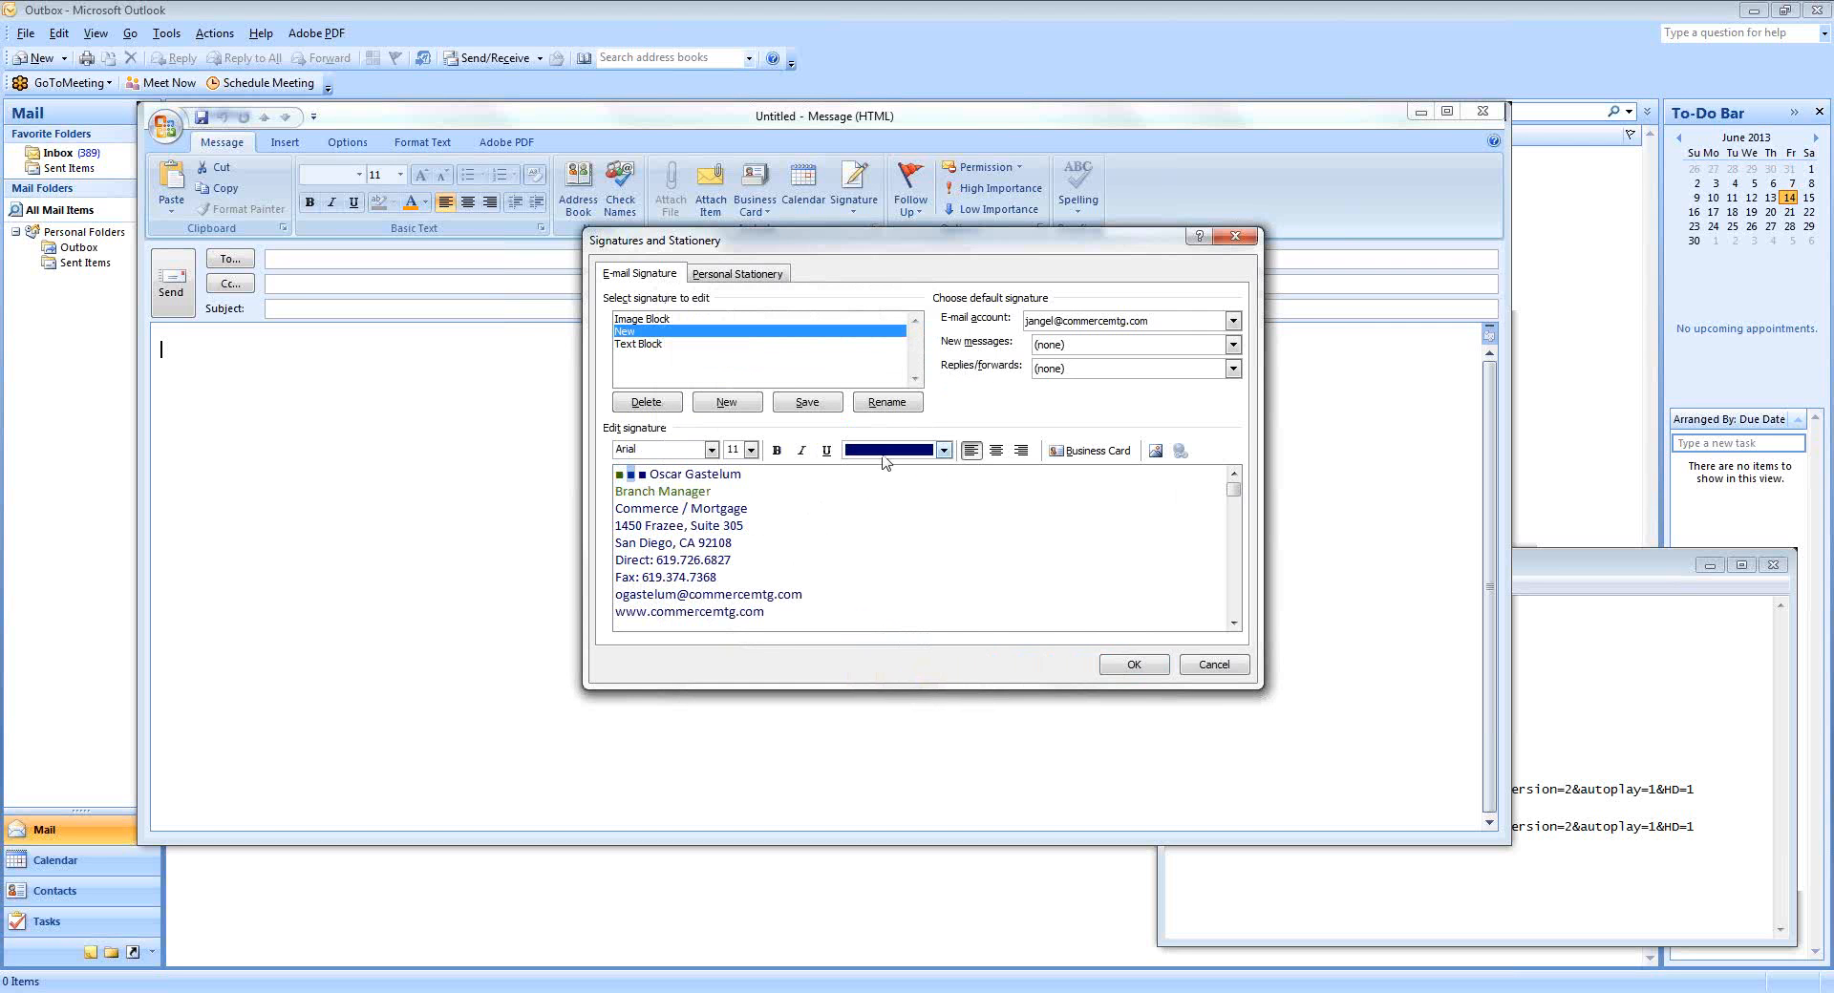
pyautogui.click(943, 450)
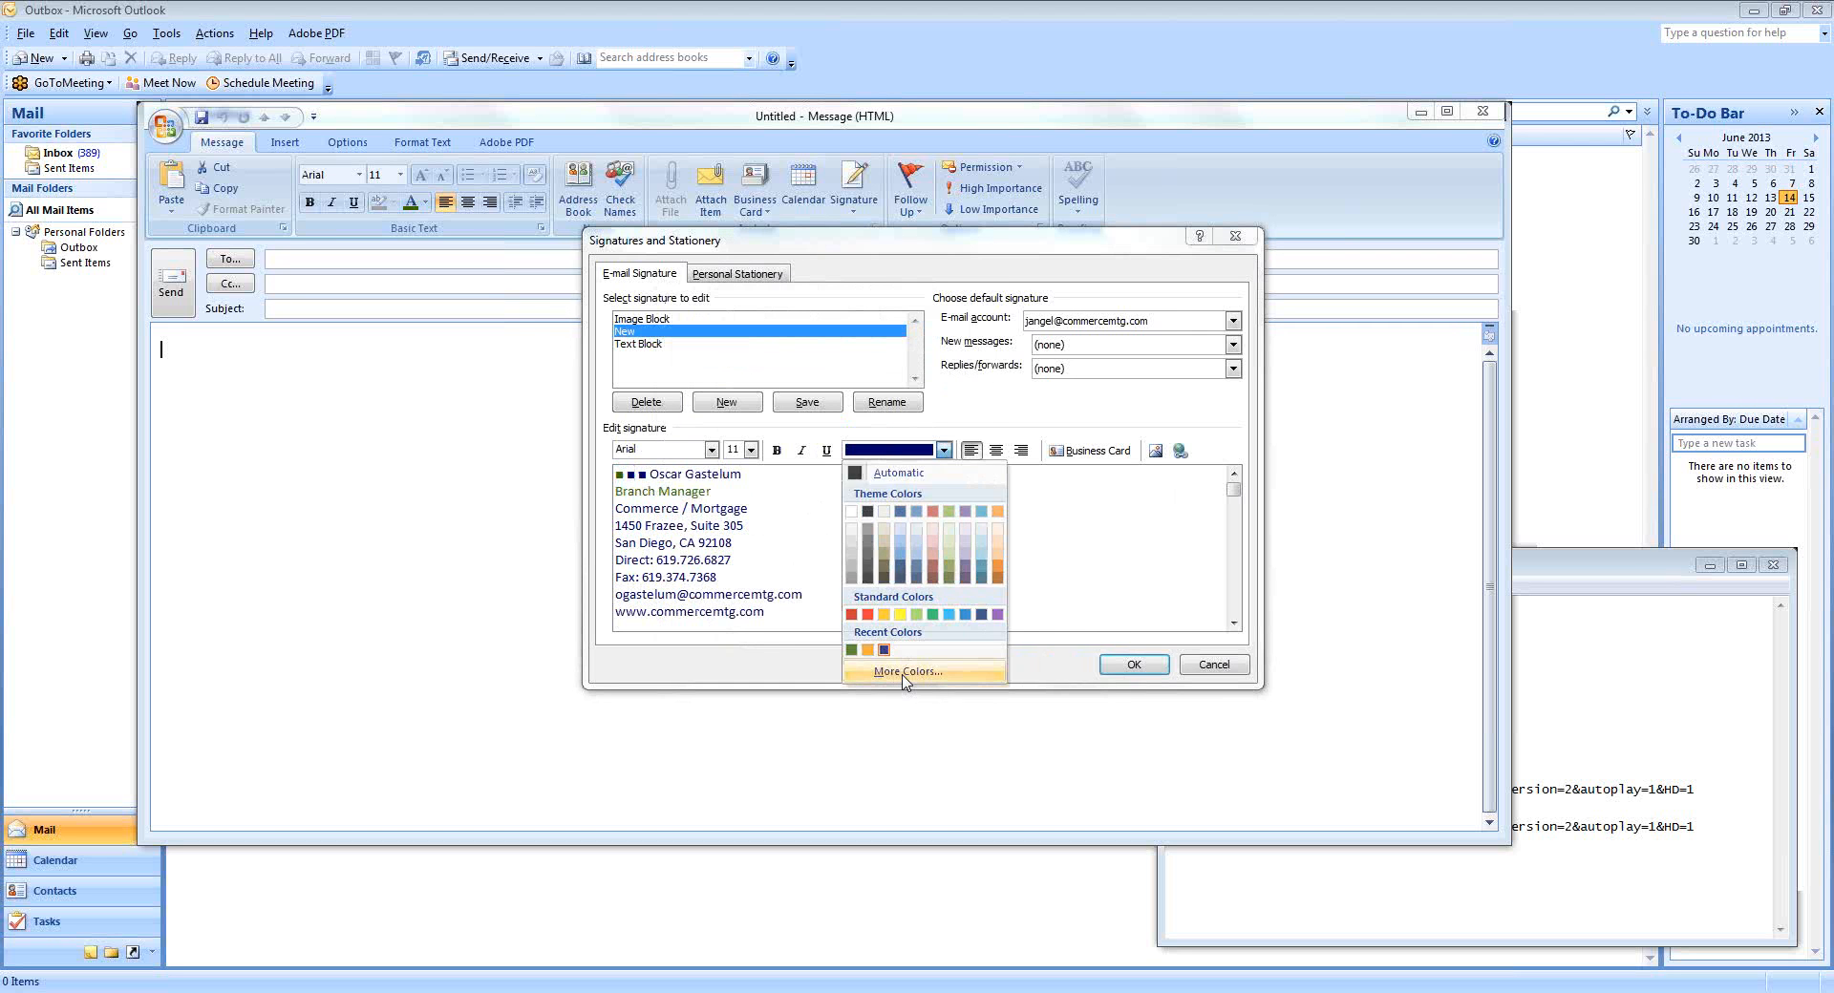
pyautogui.click(907, 671)
pyautogui.click(754, 511)
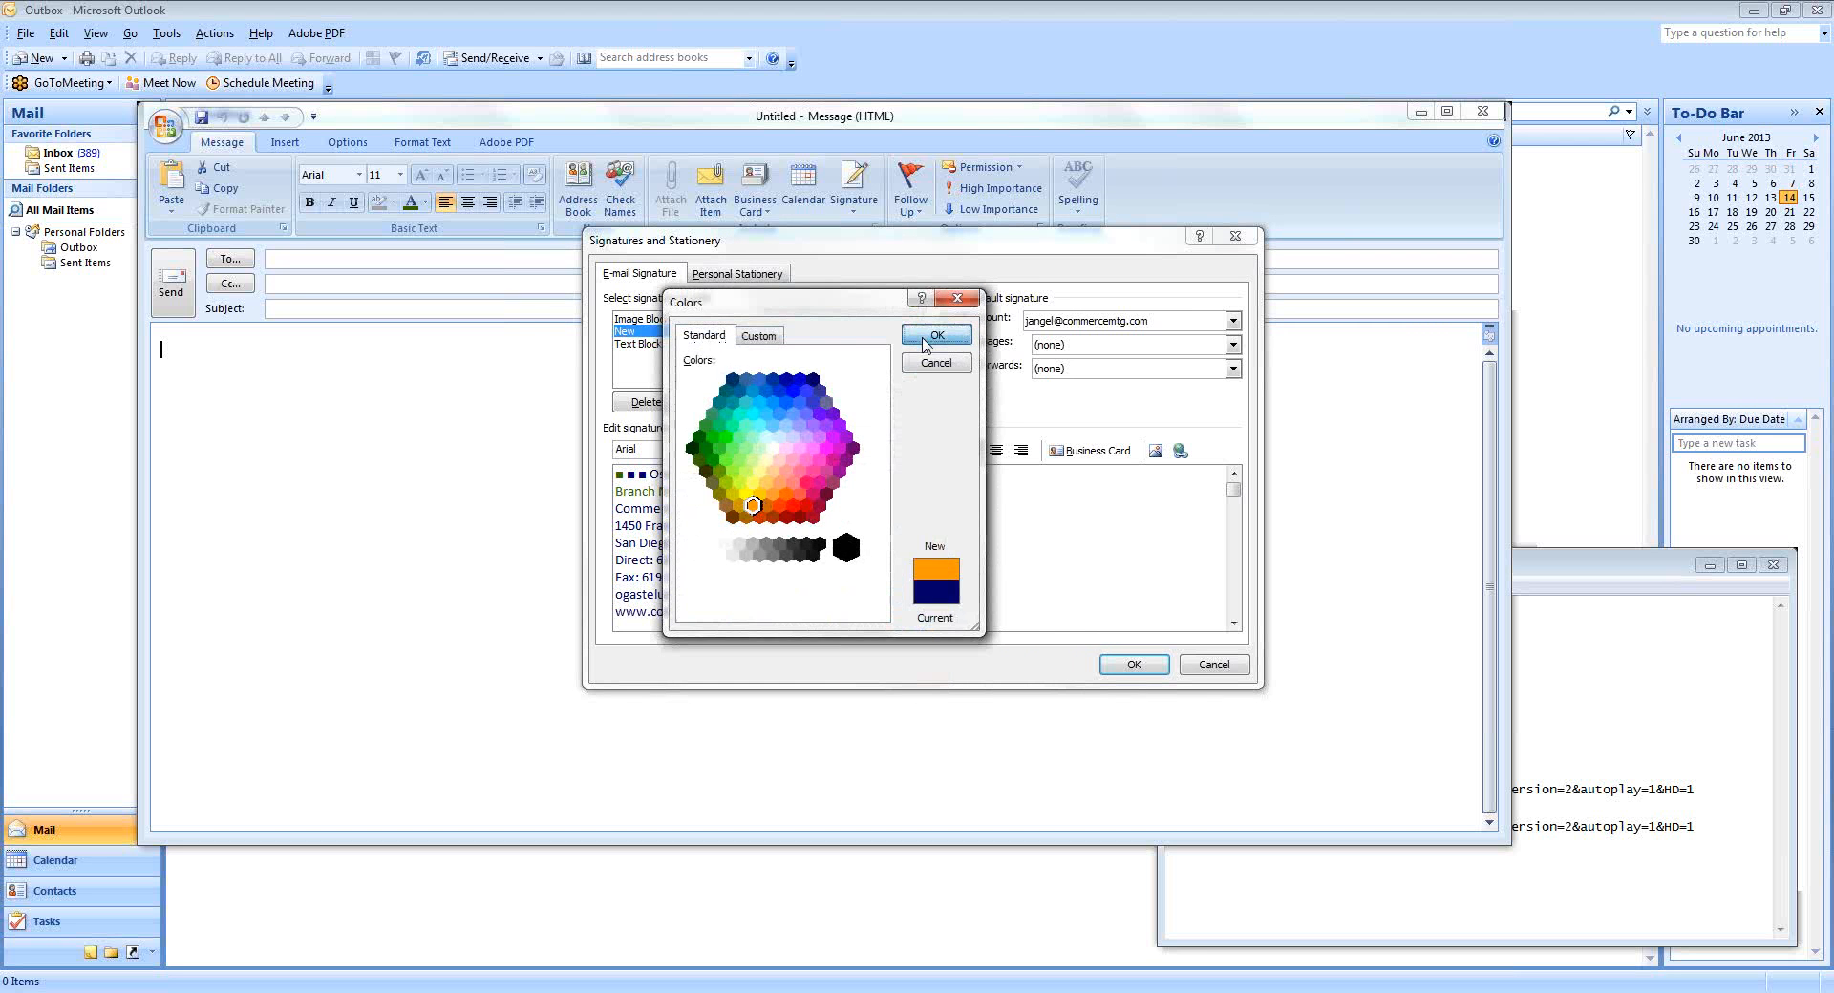
pyautogui.click(936, 335)
pyautogui.click(712, 543)
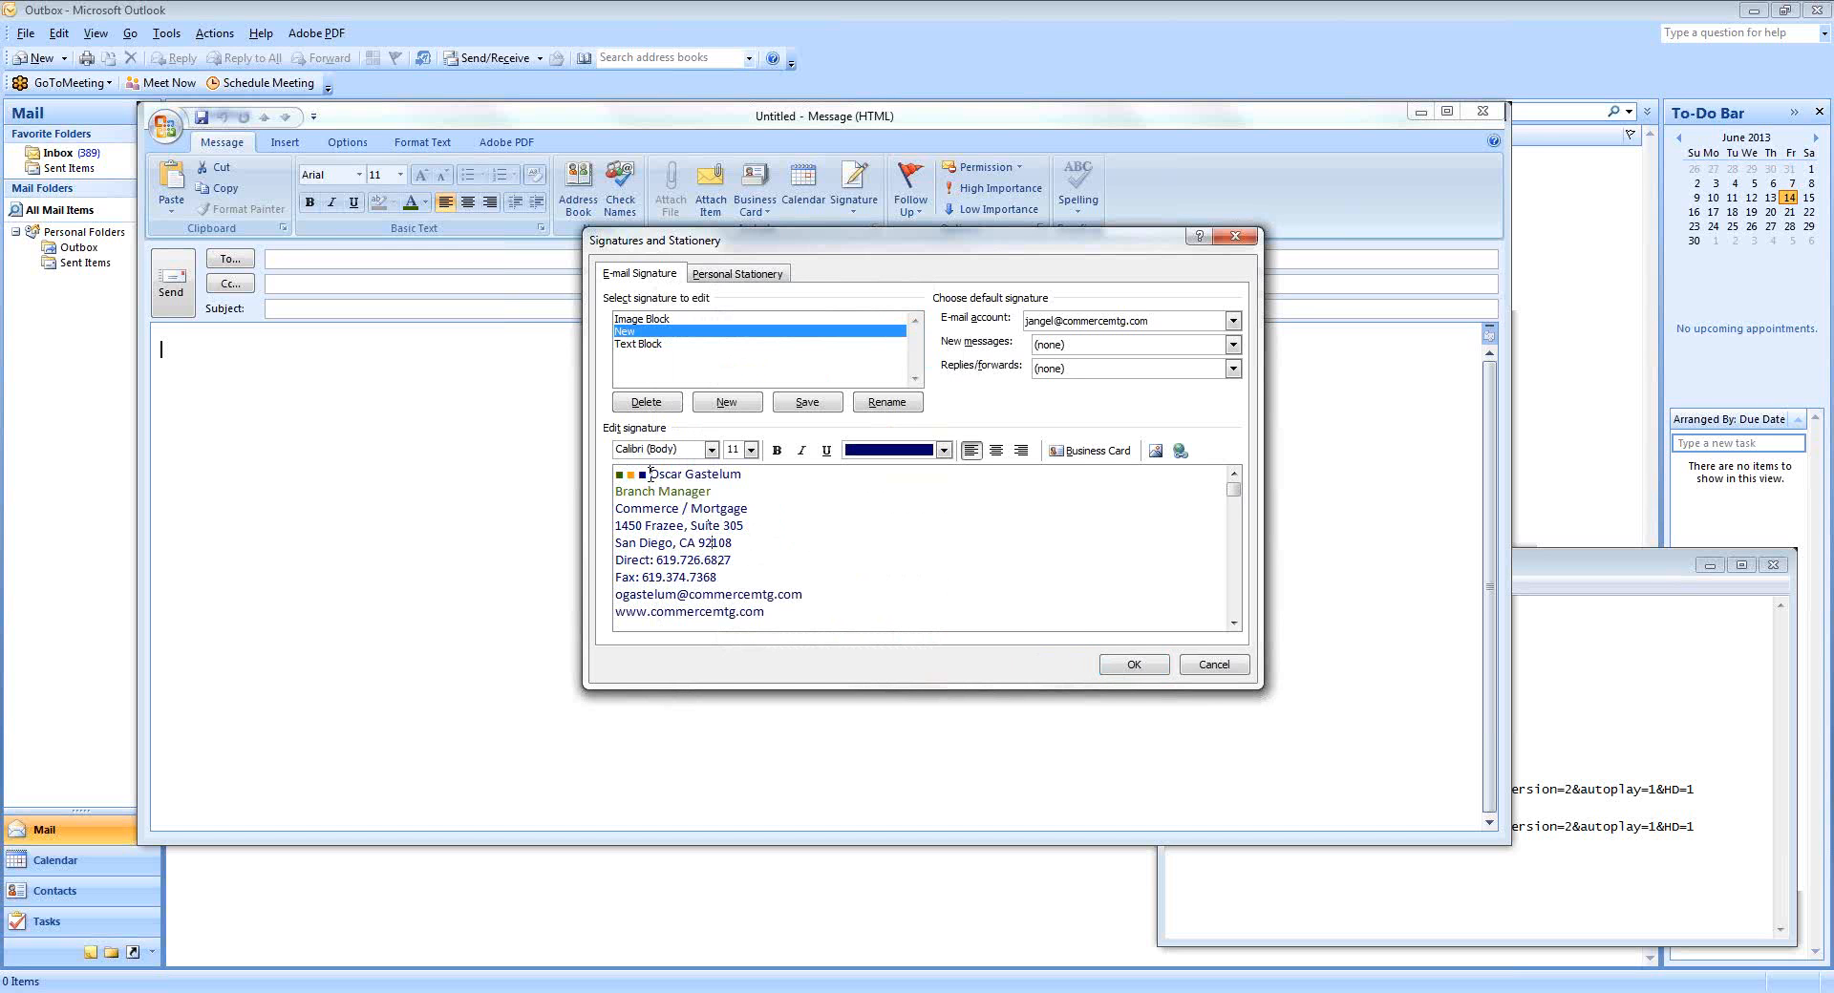
pyautogui.moveTo(665, 474); pyautogui.dragTo(754, 474)
# Format the signature's name line in Monotype Corsiva at font size 18.
pyautogui.click(712, 450)
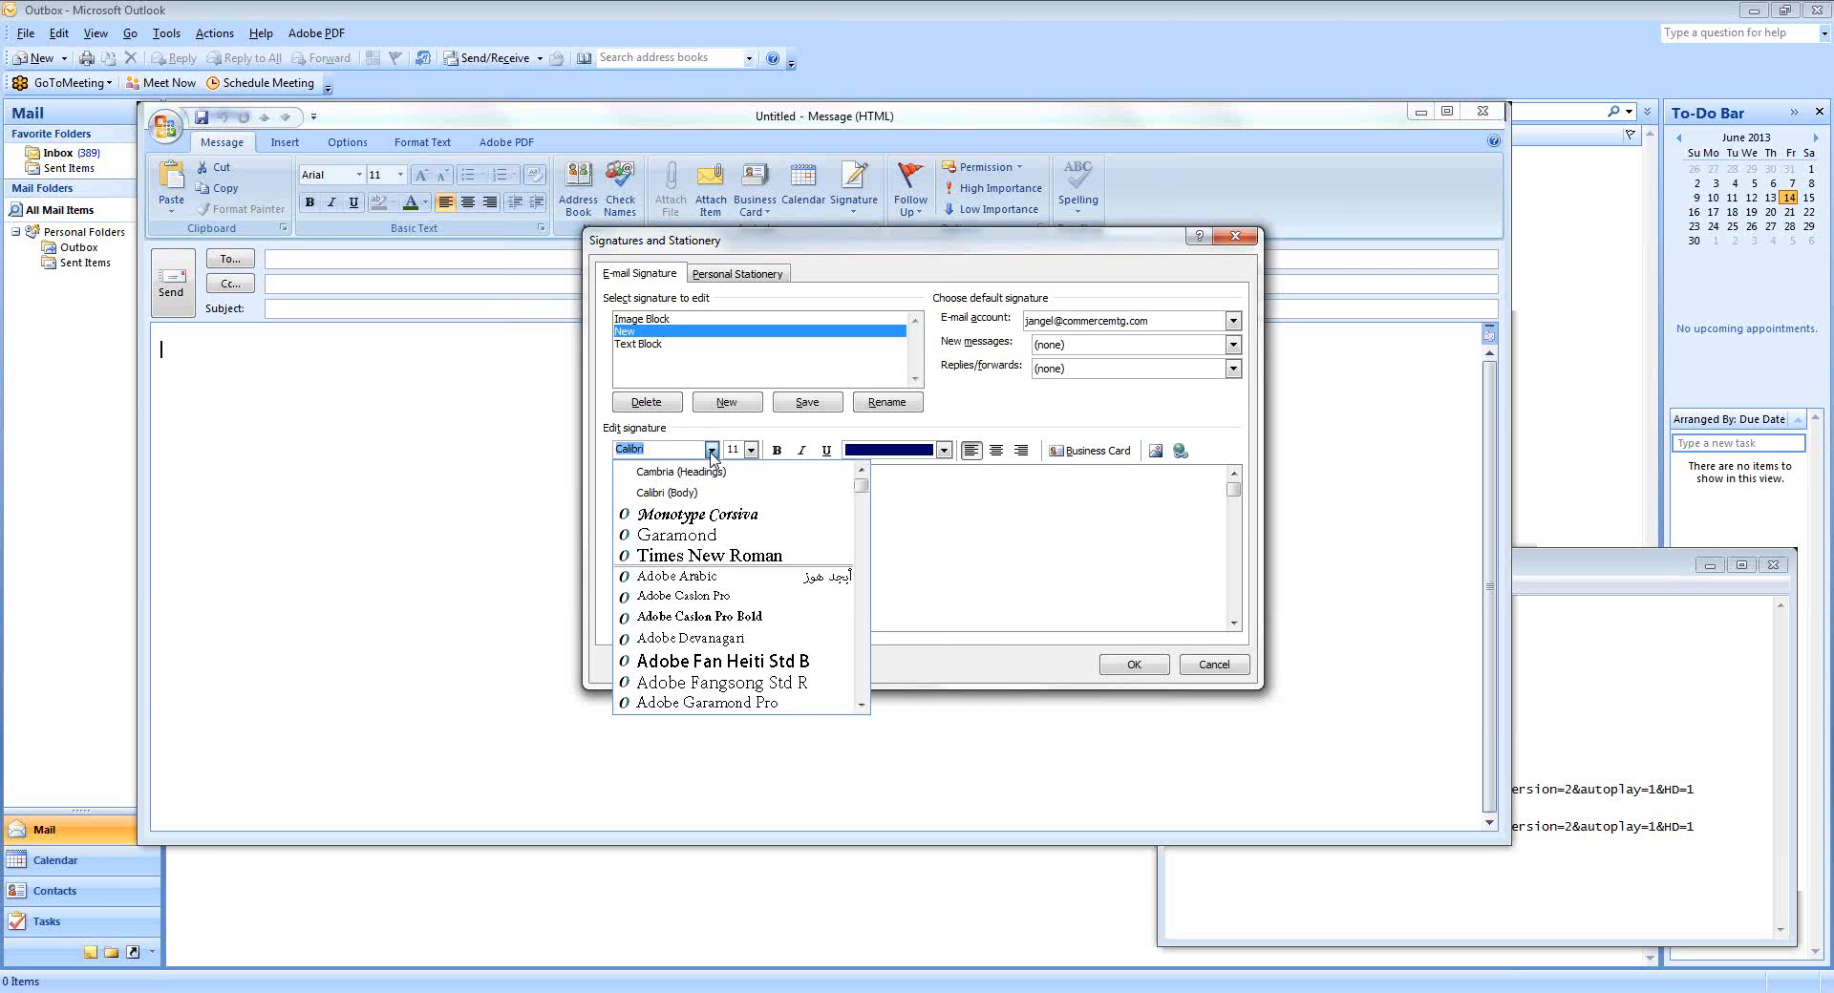
pyautogui.click(726, 516)
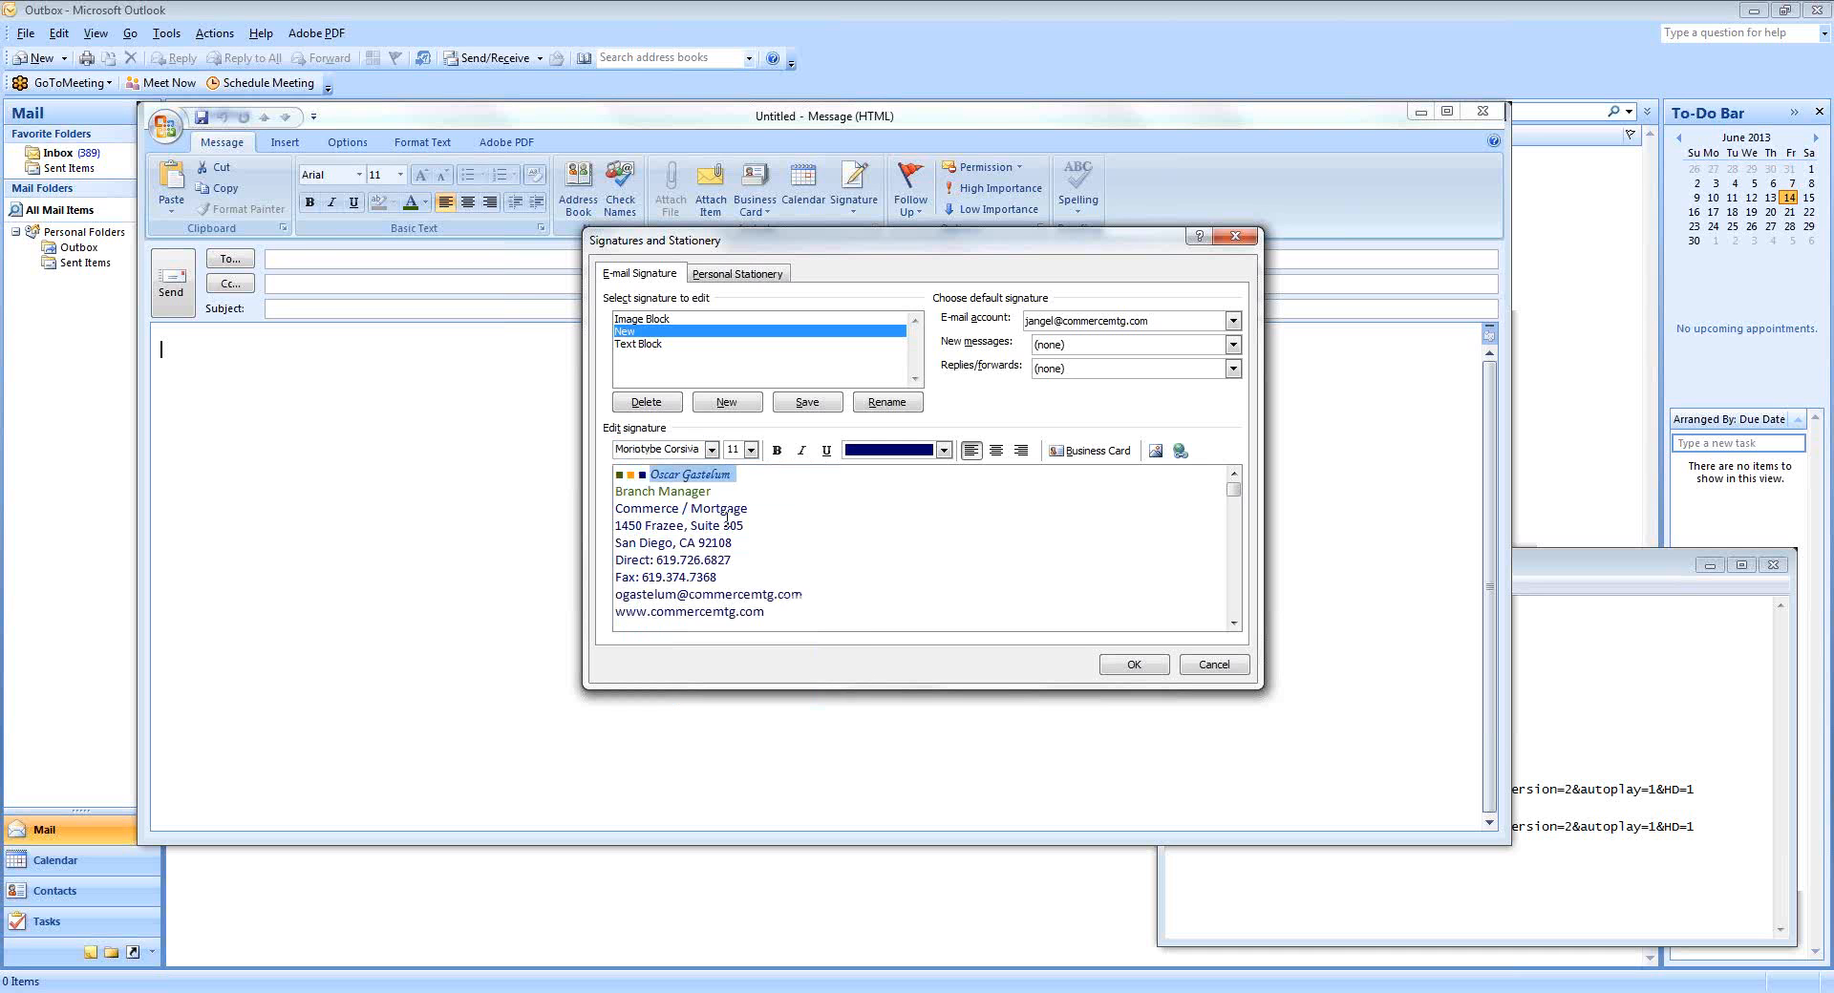
pyautogui.click(751, 452)
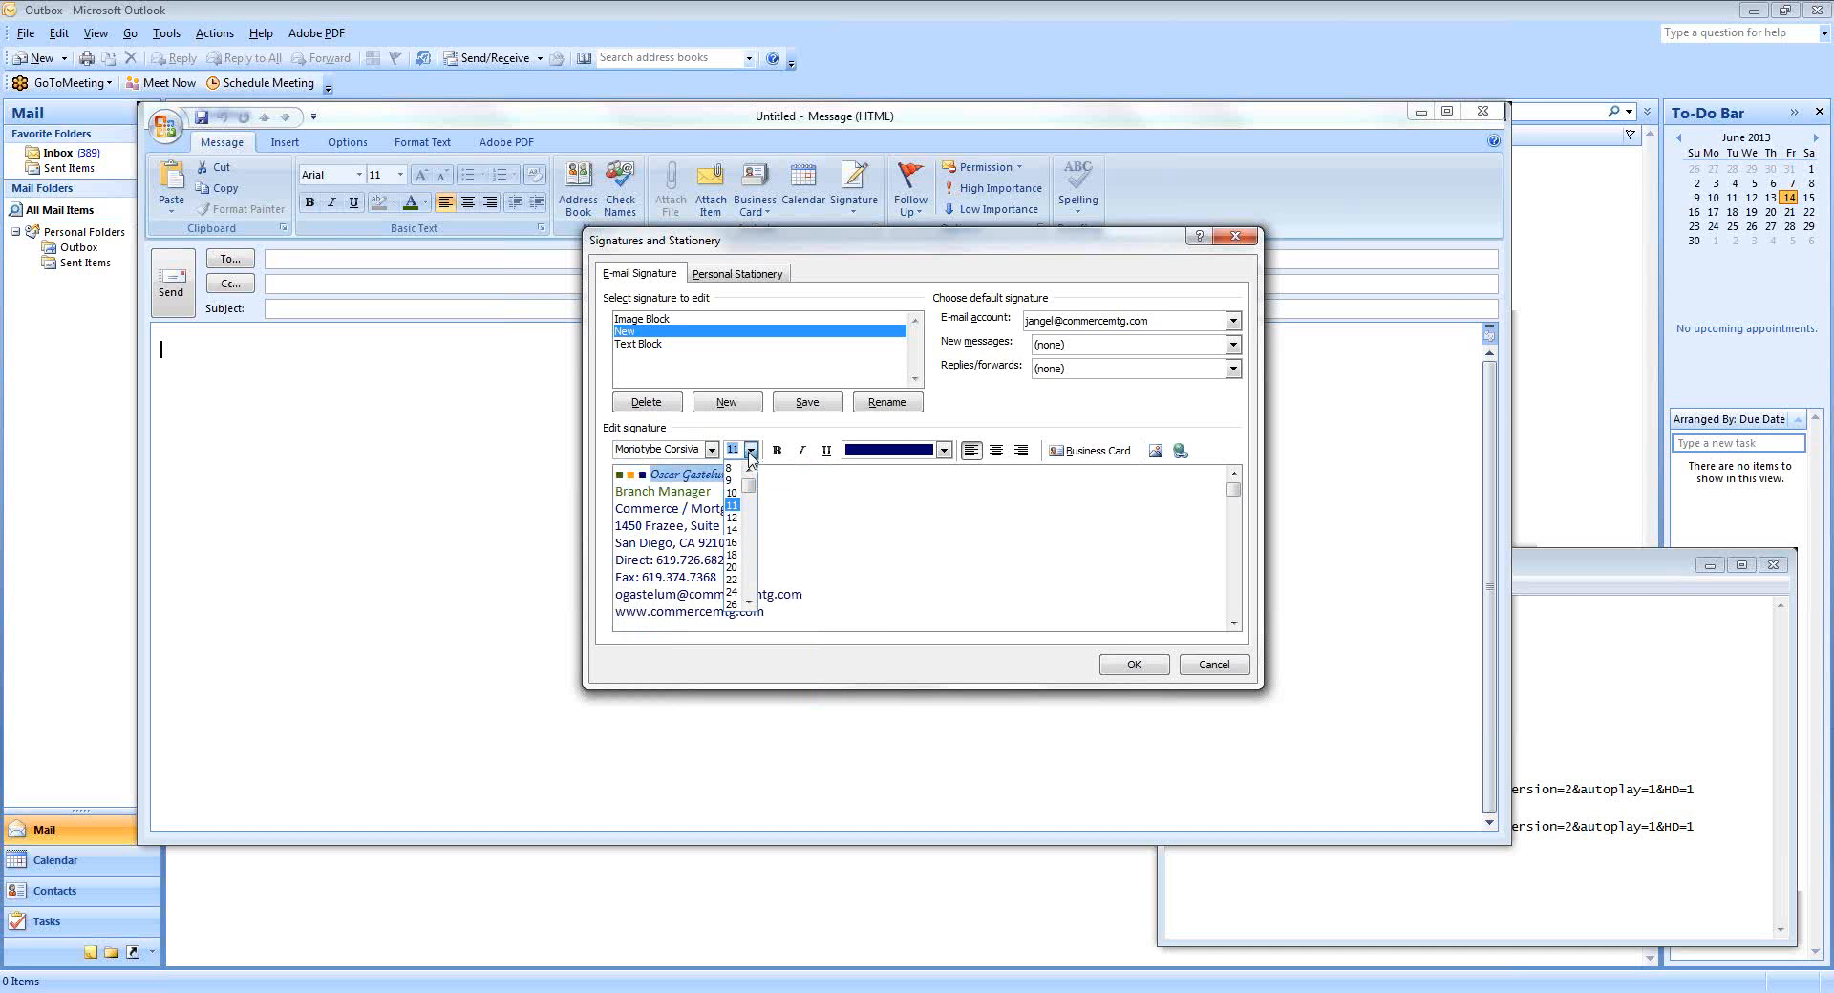
pyautogui.click(737, 556)
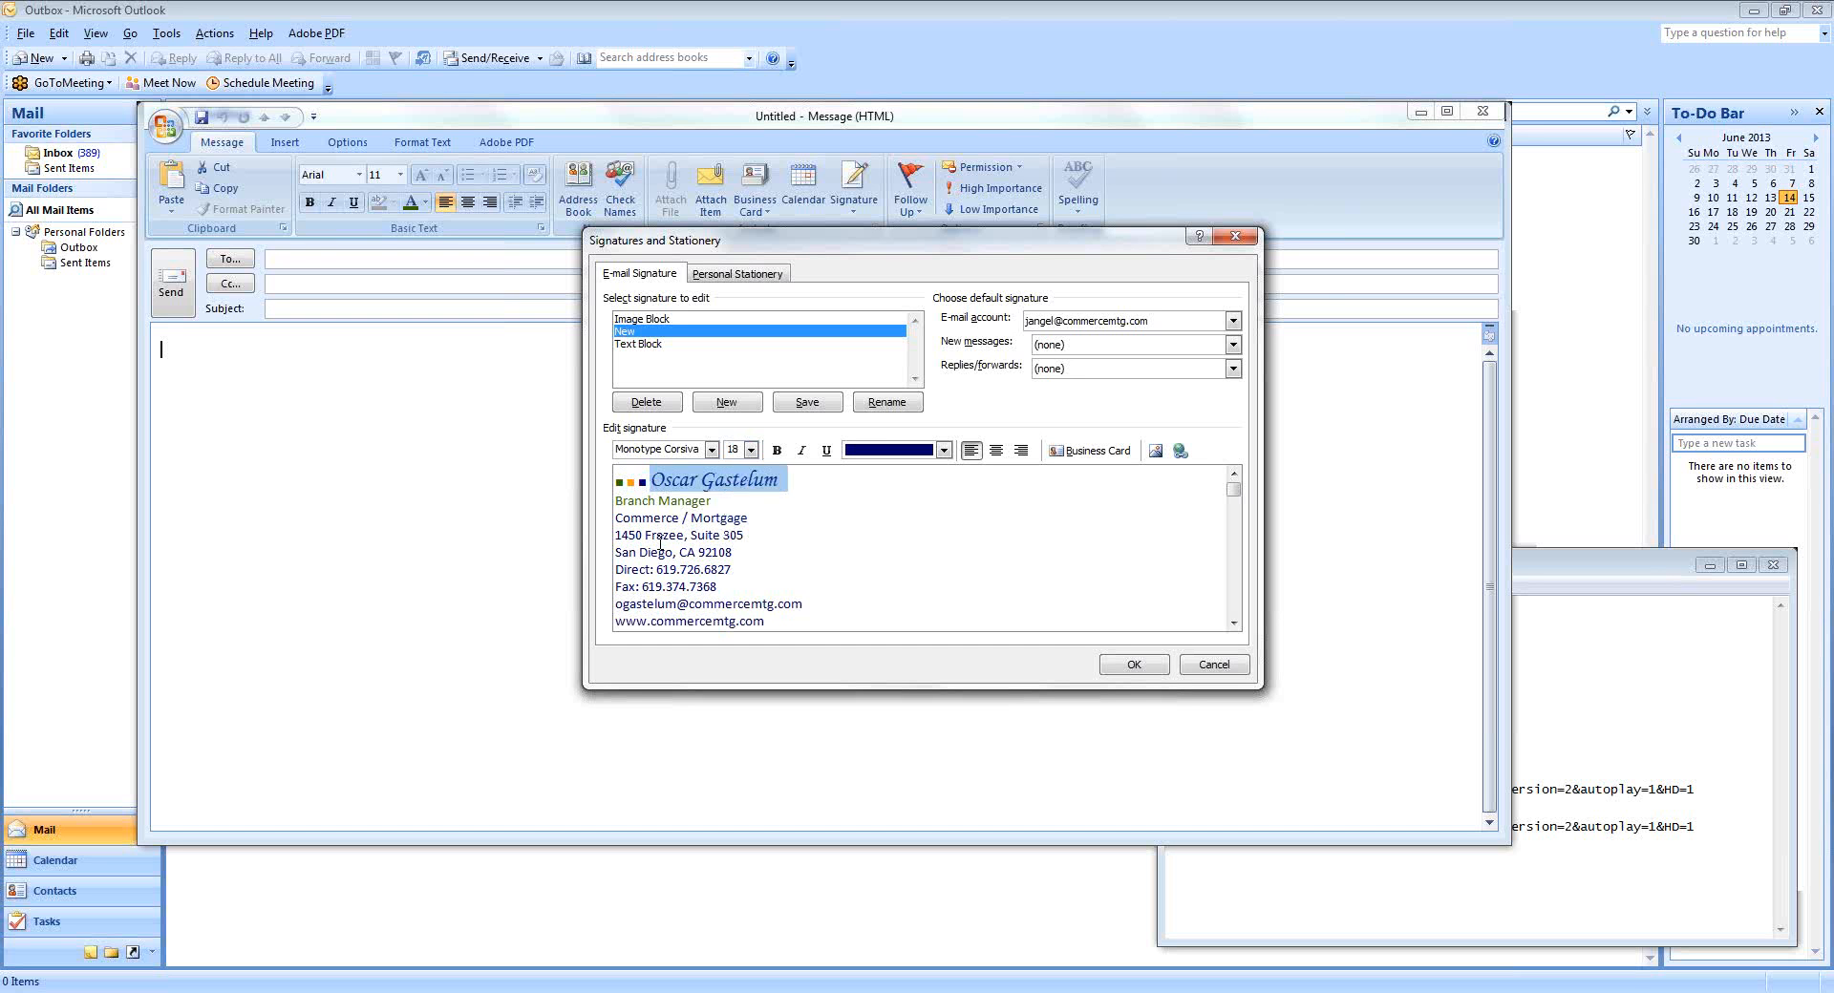
pyautogui.click(642, 517)
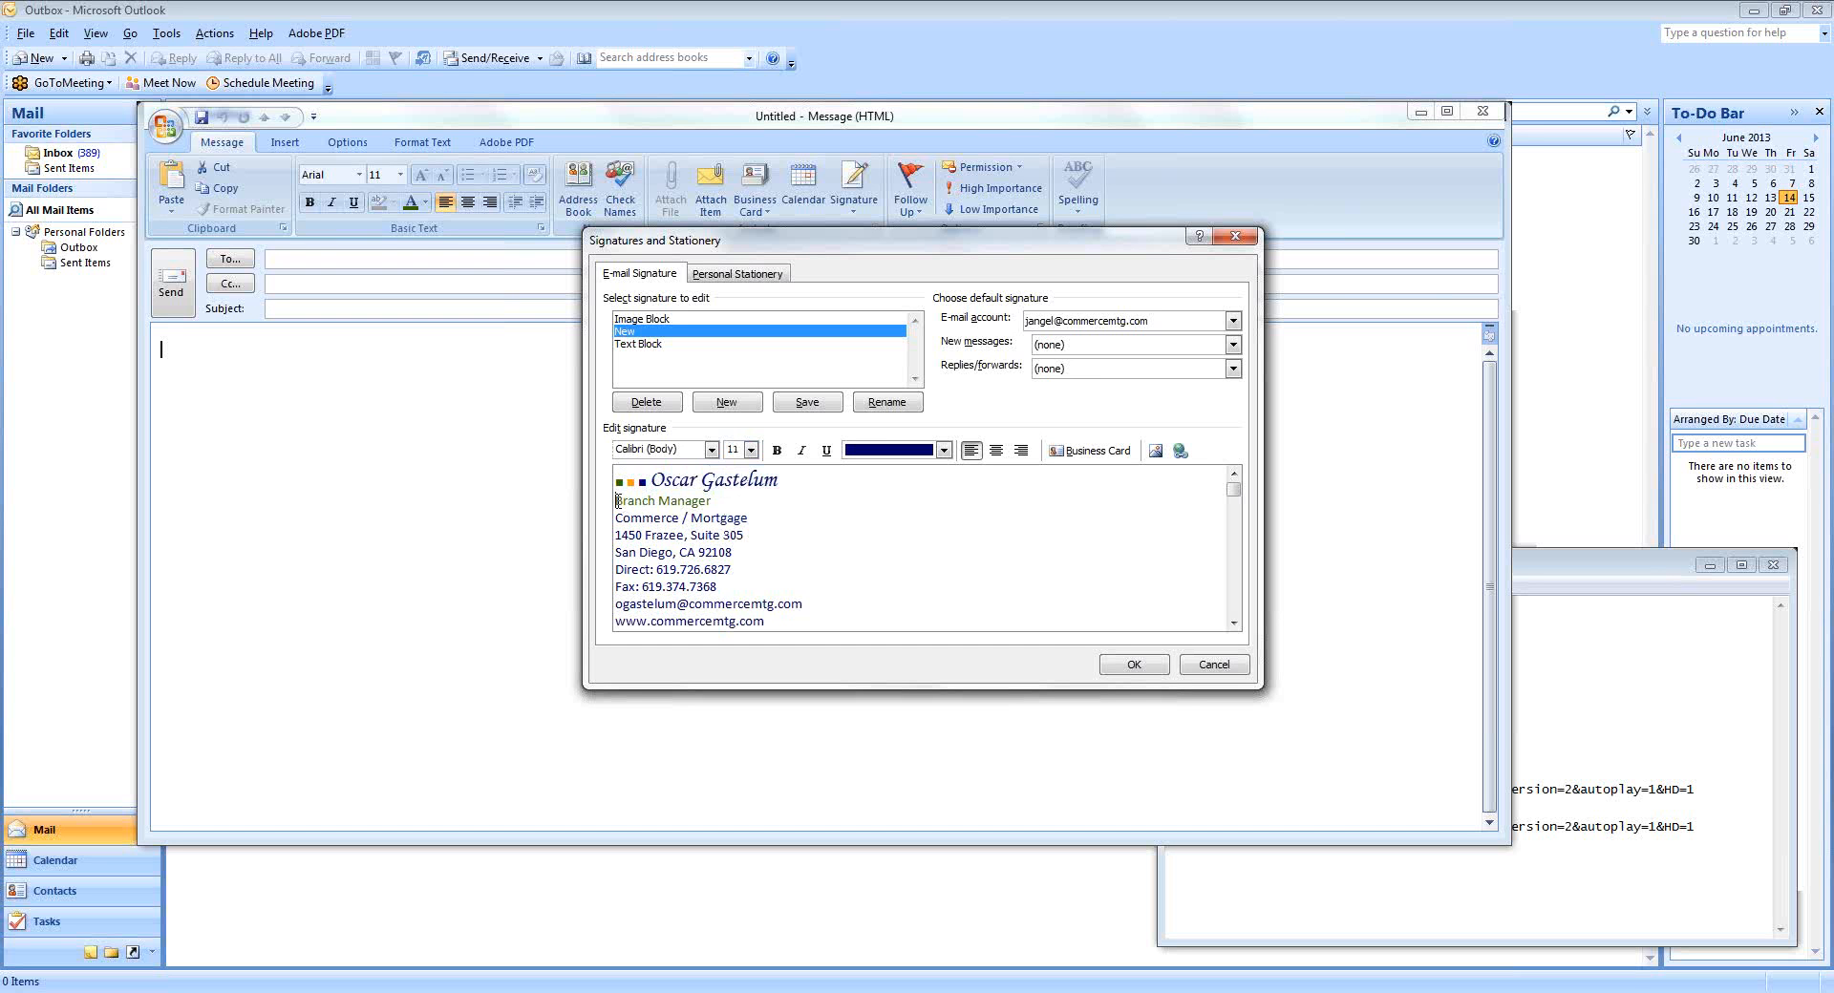
# Make the Branch Manager and Commerce / Mortgage title lines bold.
pyautogui.moveTo(617, 500); pyautogui.dragTo(753, 516)
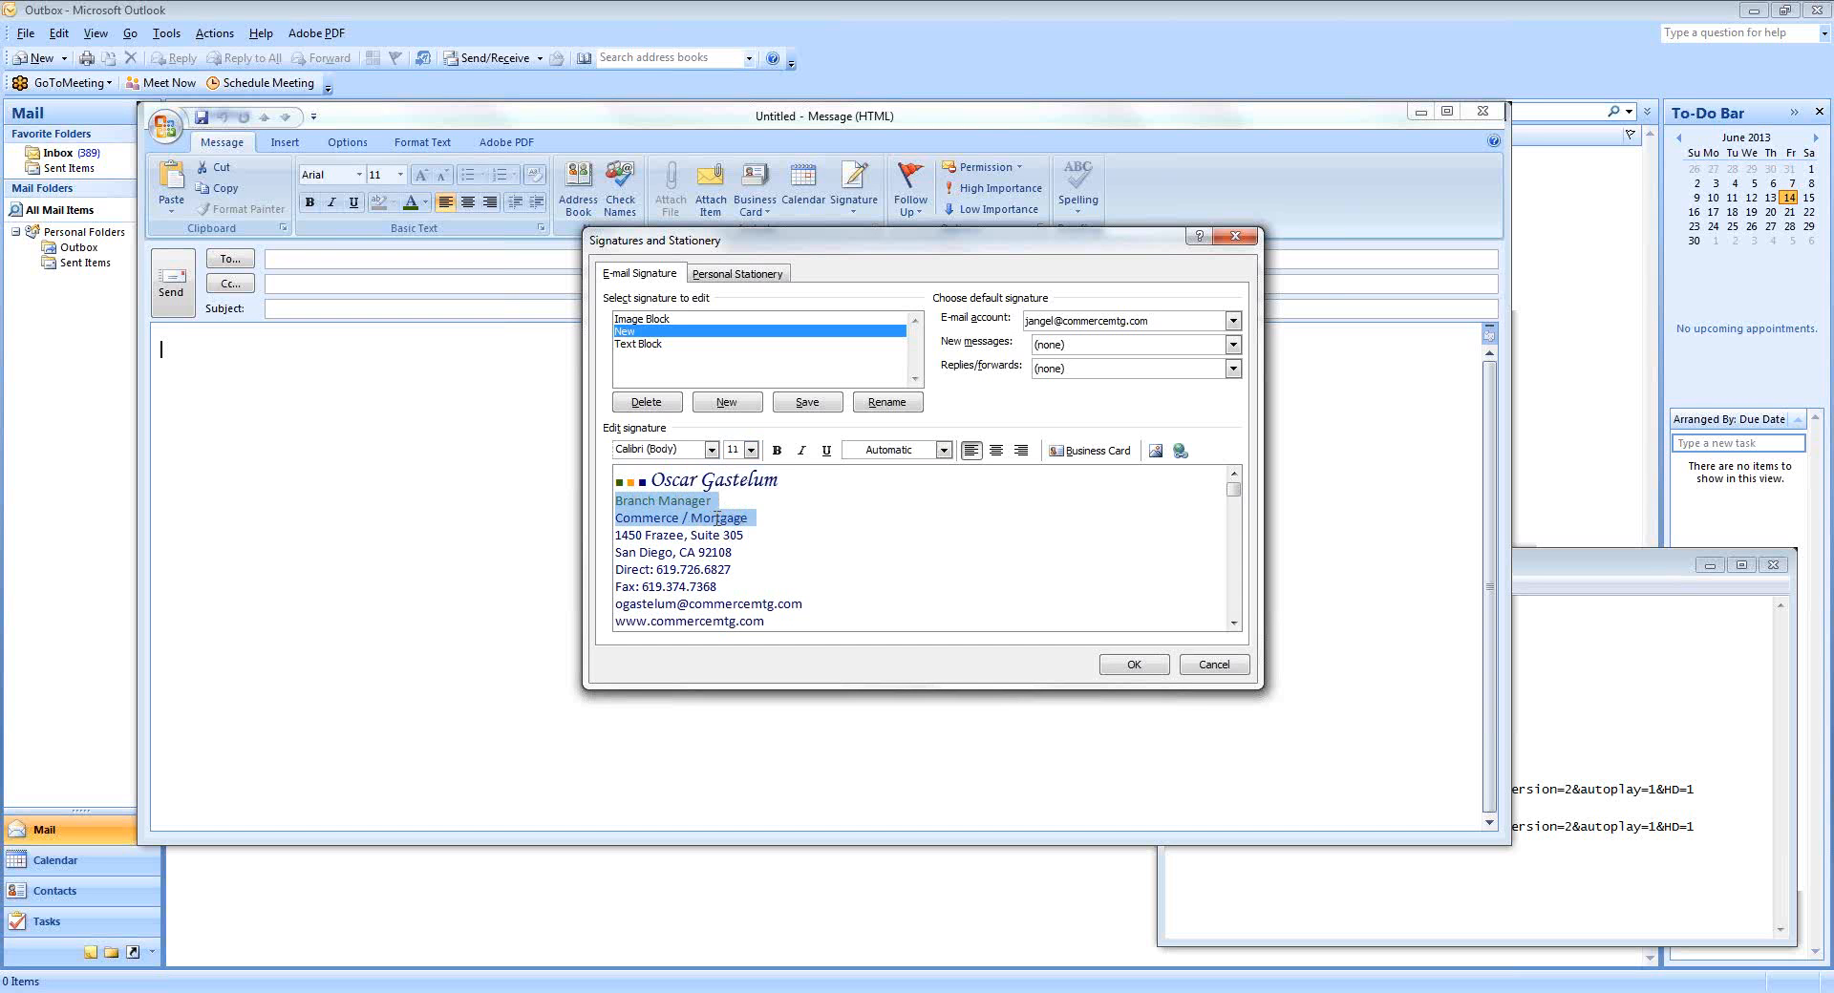
pyautogui.click(777, 451)
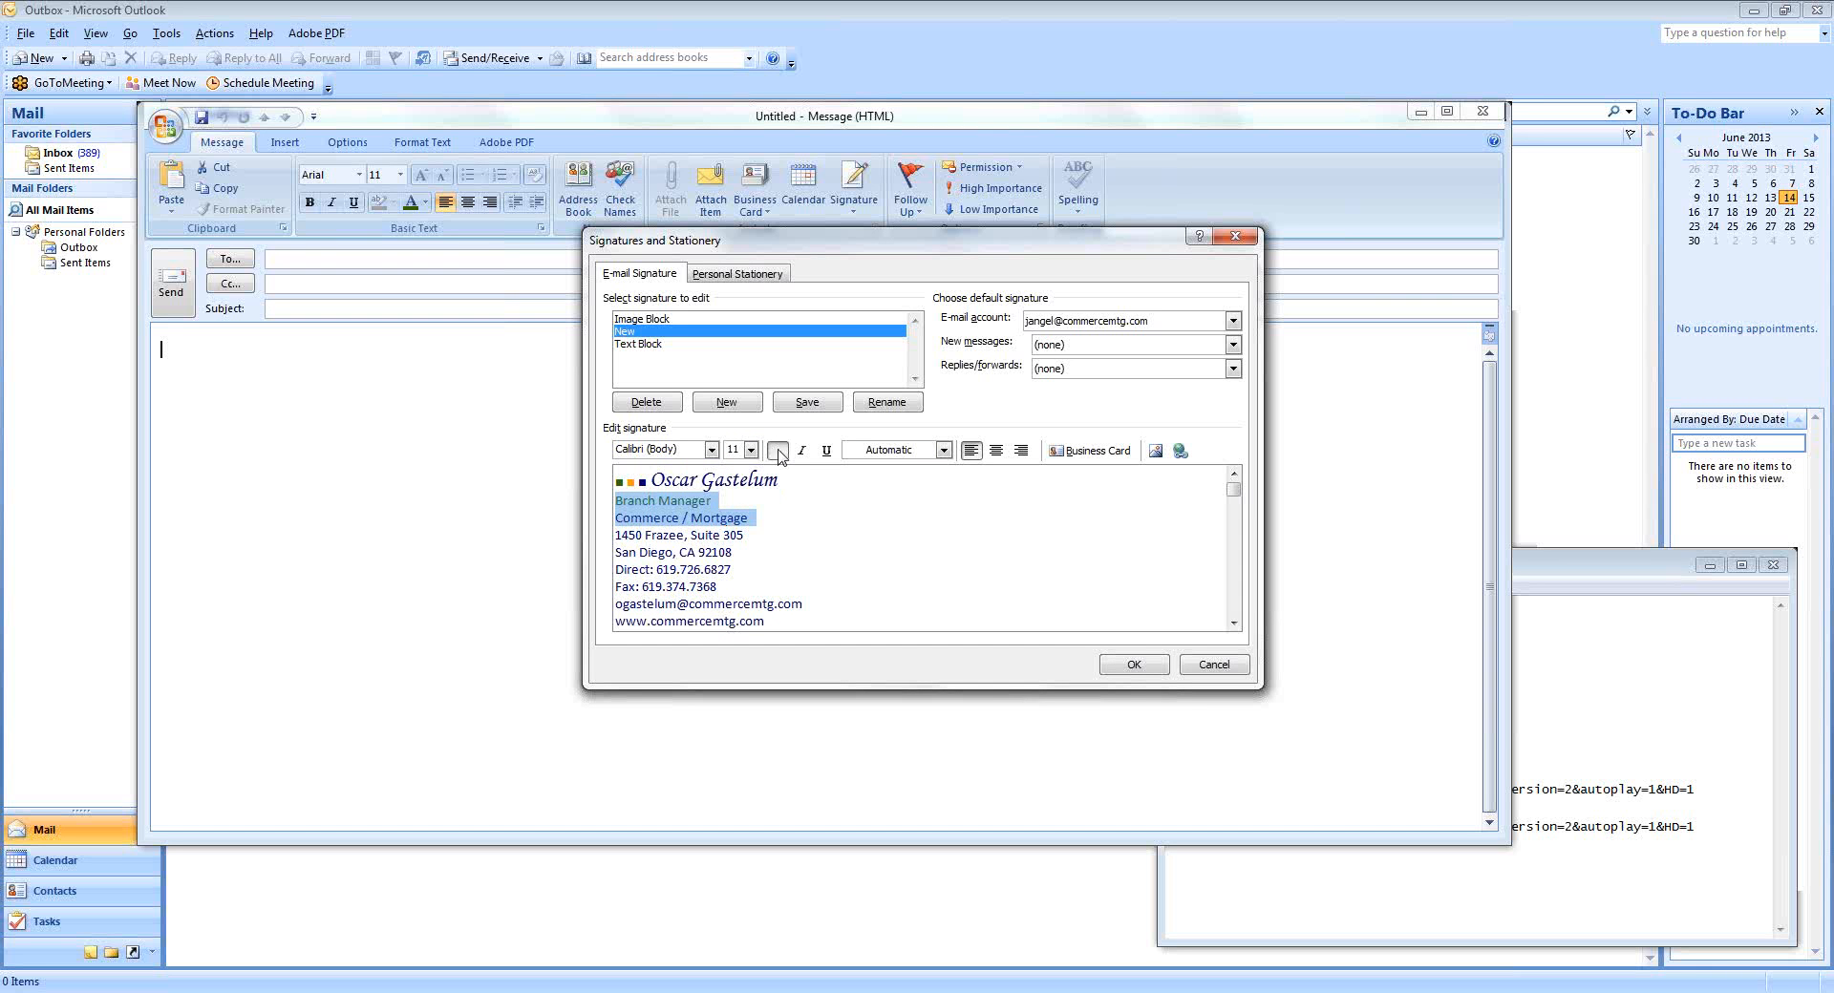
pyautogui.click(619, 535)
# Set the address and contact lines to size 10 and save the New signature.
pyautogui.moveTo(616, 535)
pyautogui.mouseDown()
pyautogui.moveTo(689, 537)
pyautogui.moveTo(755, 573)
pyautogui.moveTo(771, 640)
pyautogui.mouseUp()
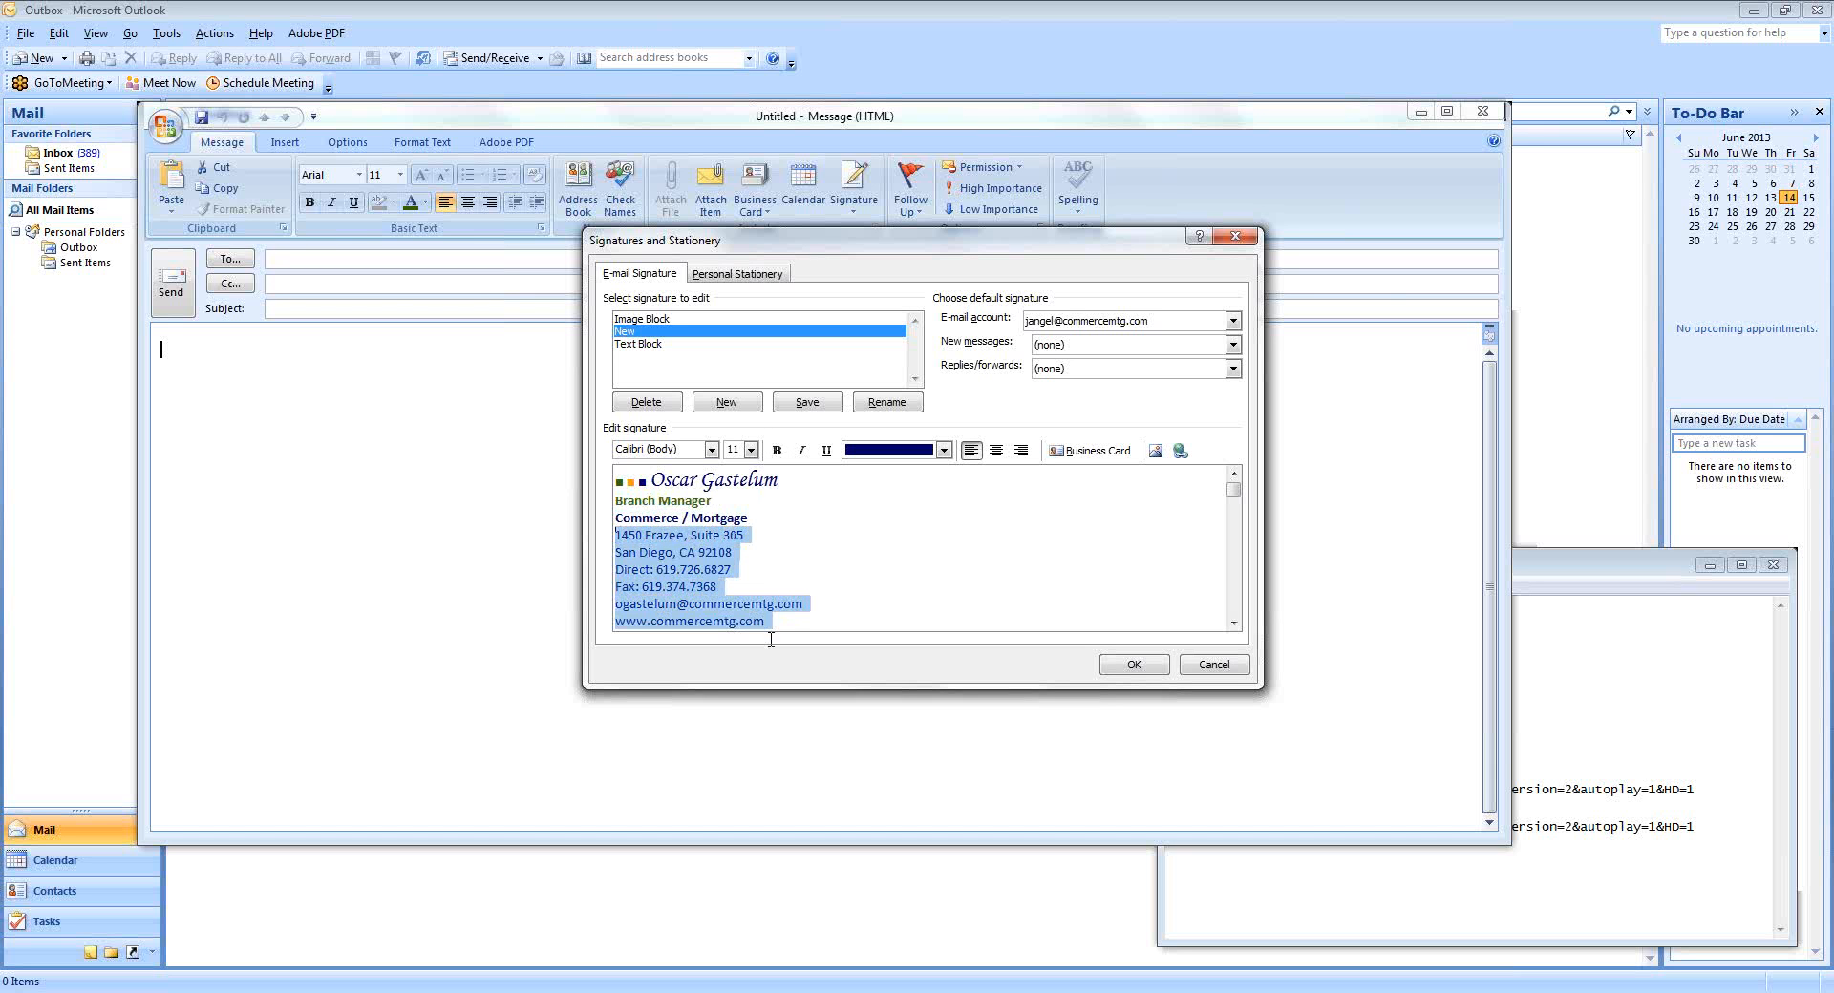
pyautogui.click(752, 450)
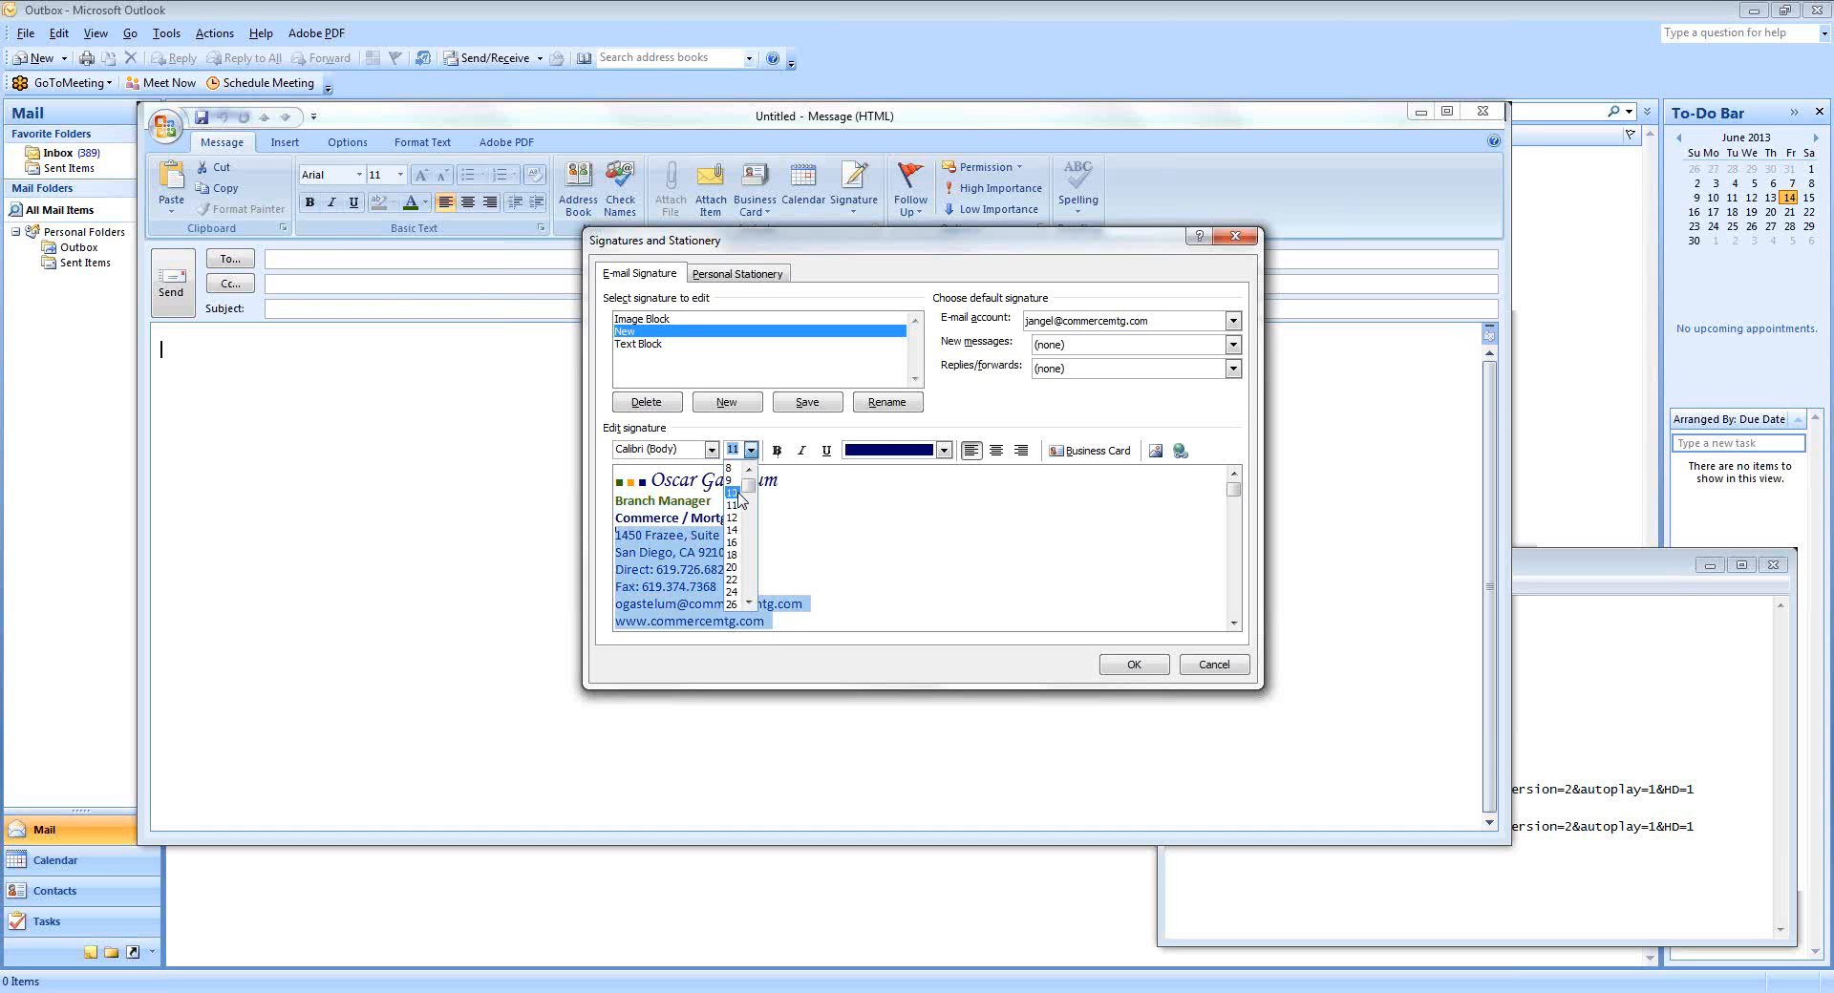
pyautogui.click(733, 493)
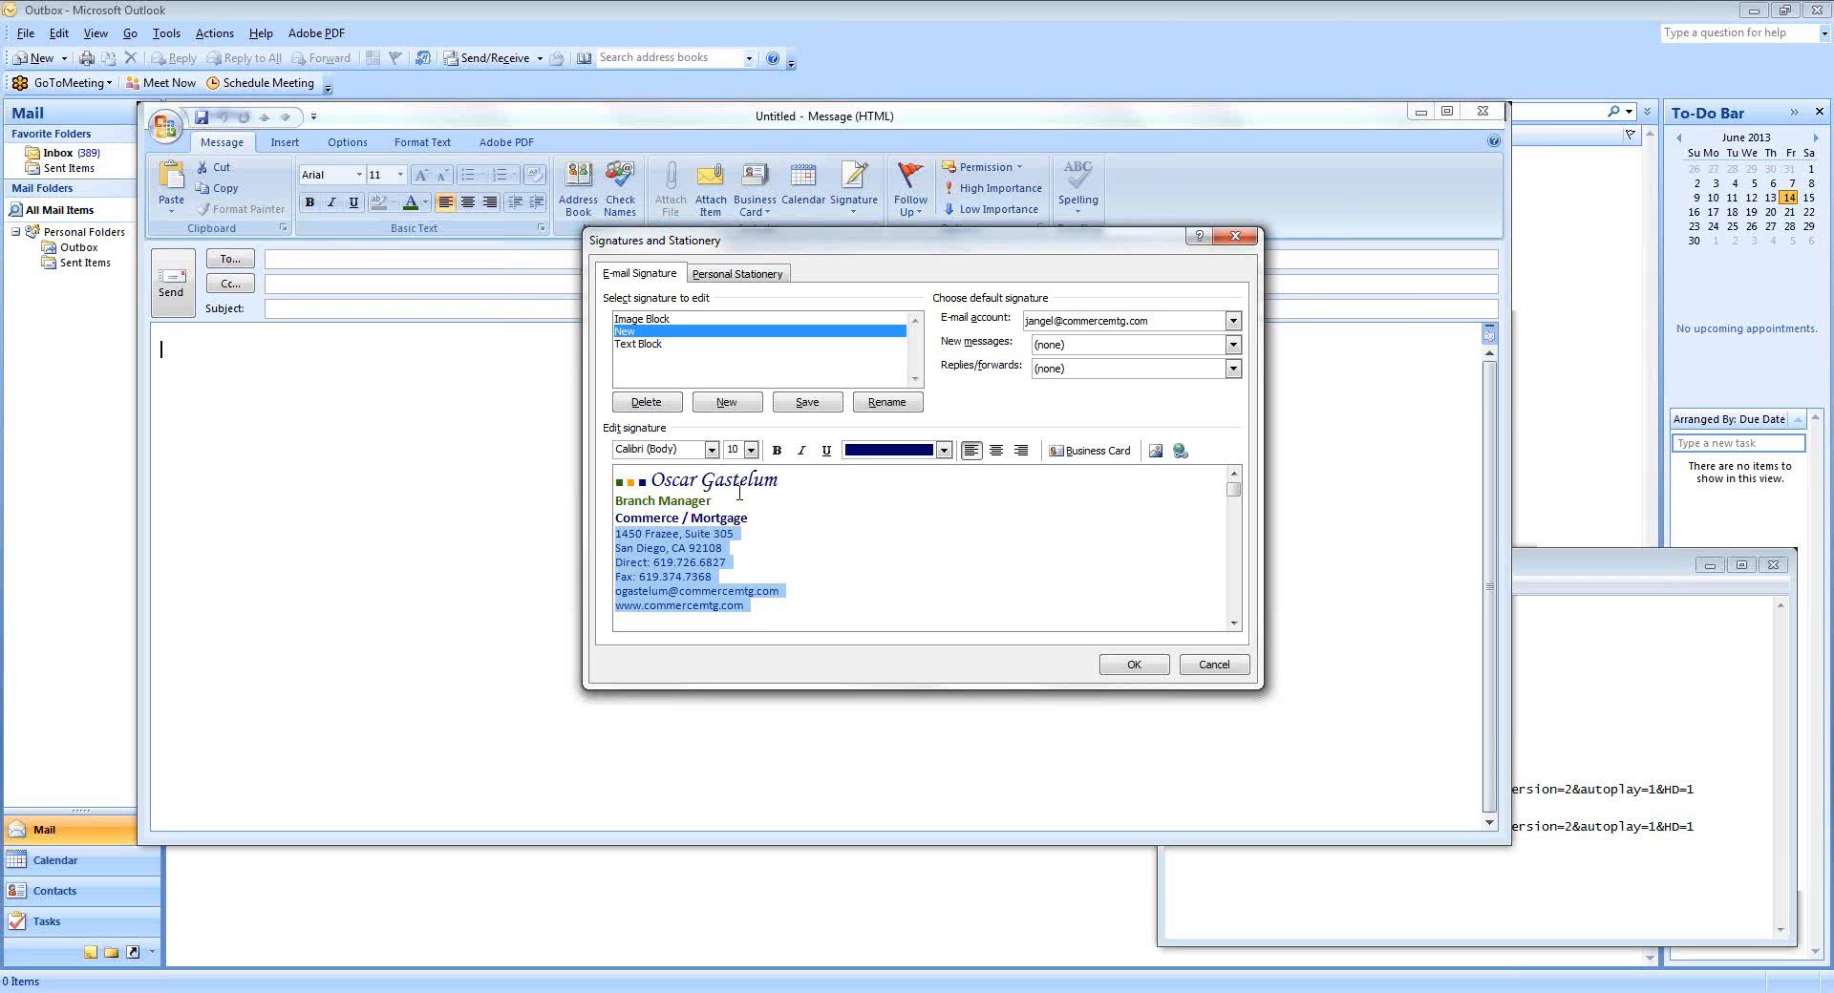
pyautogui.click(802, 612)
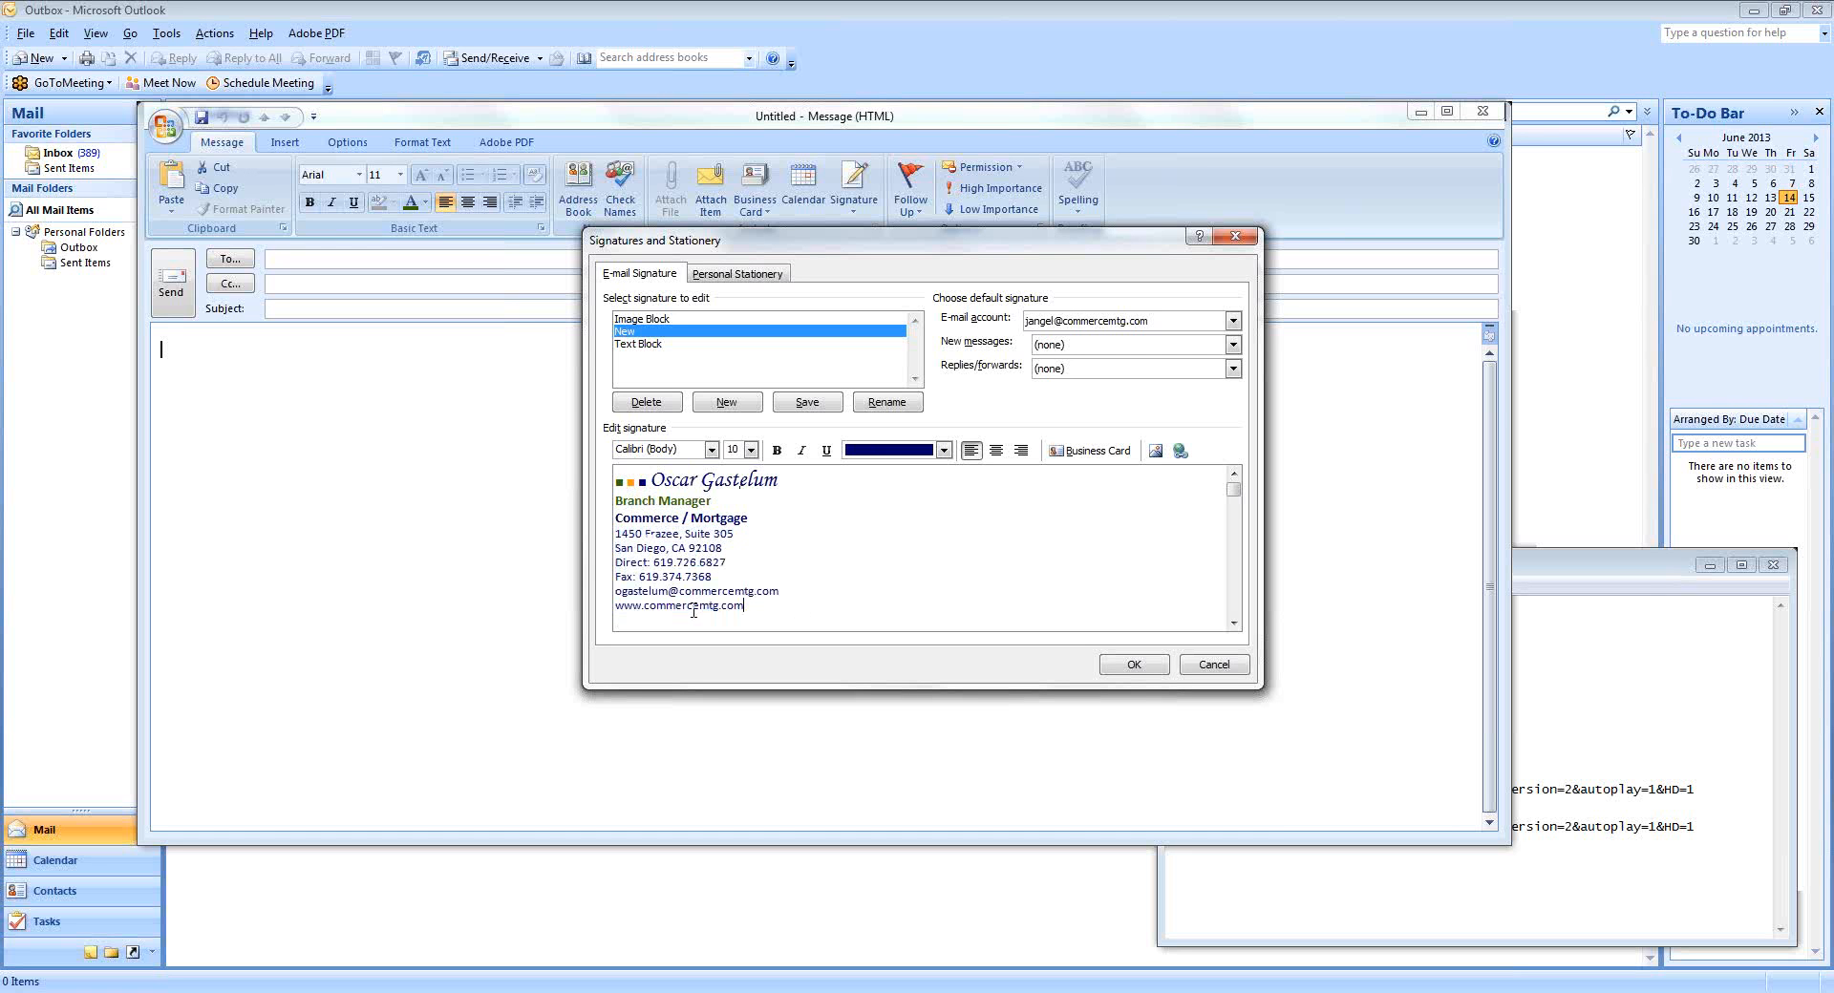
pyautogui.click(808, 404)
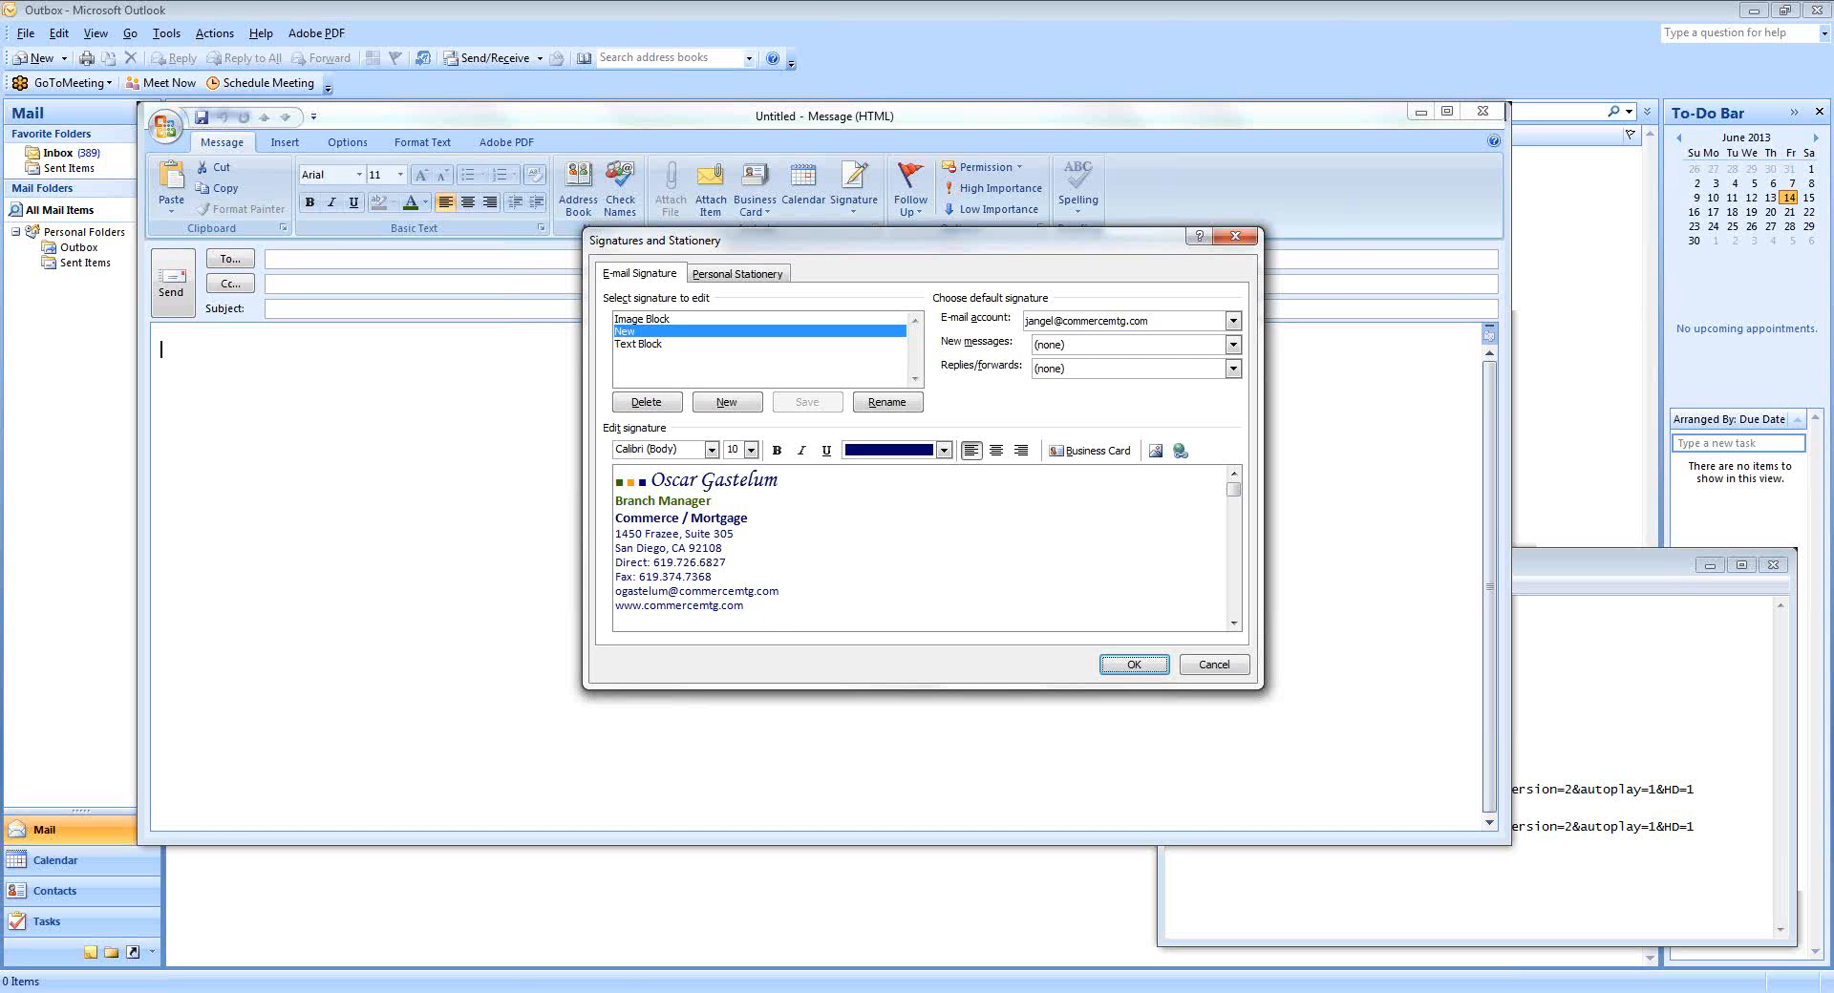
pyautogui.moveTo(499, 992)
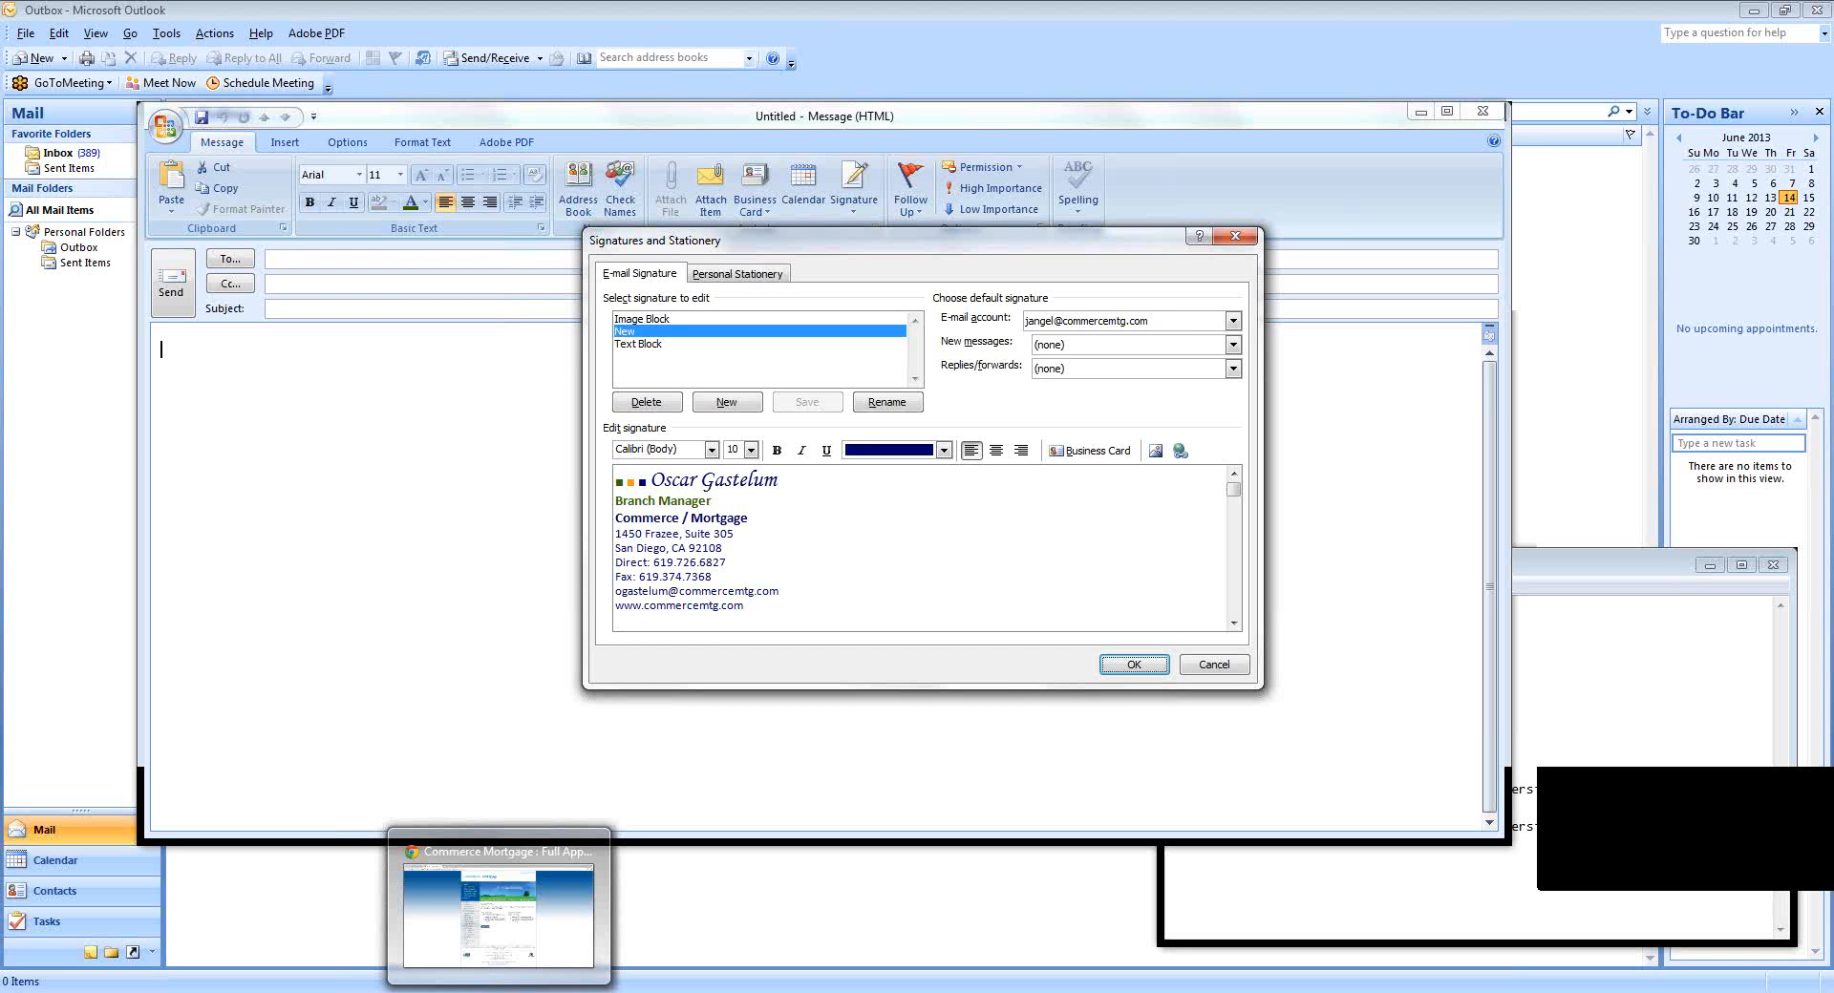
# In Chrome, open the JOIN OUR TEAM image link from the Gmail test message, pause the video, and return to Gmail.
pyautogui.click(499, 992)
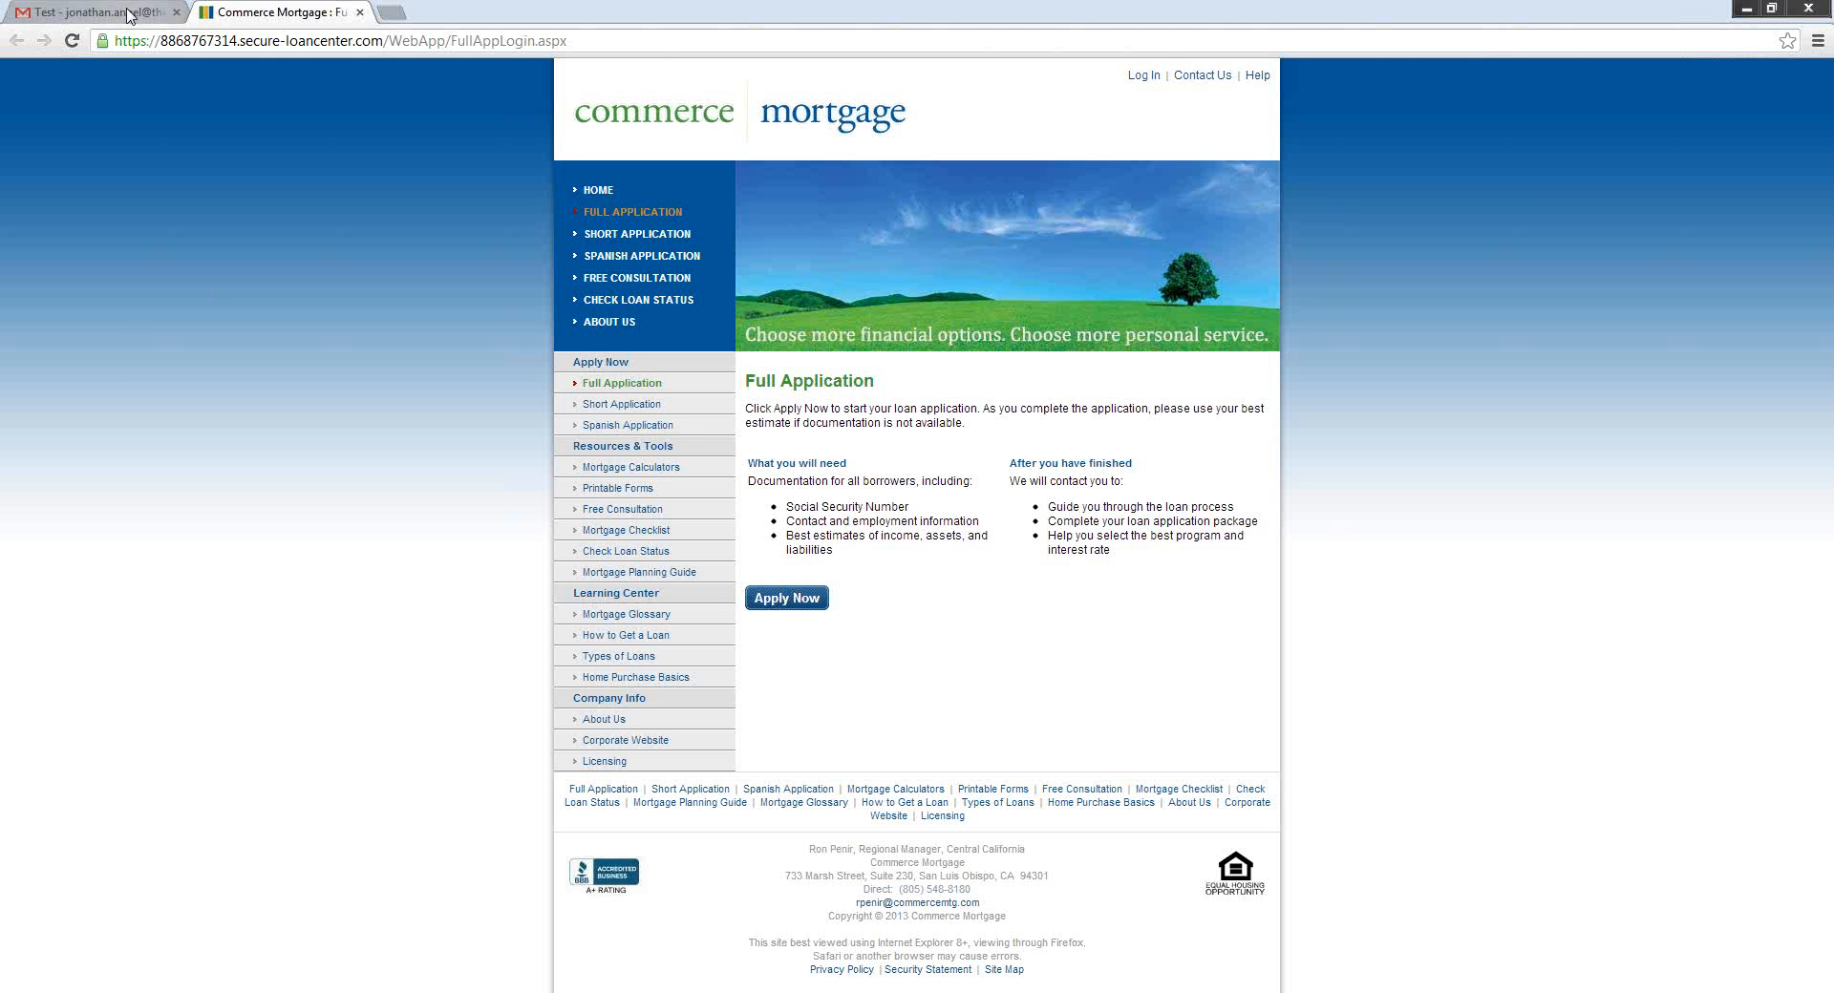
pyautogui.click(128, 13)
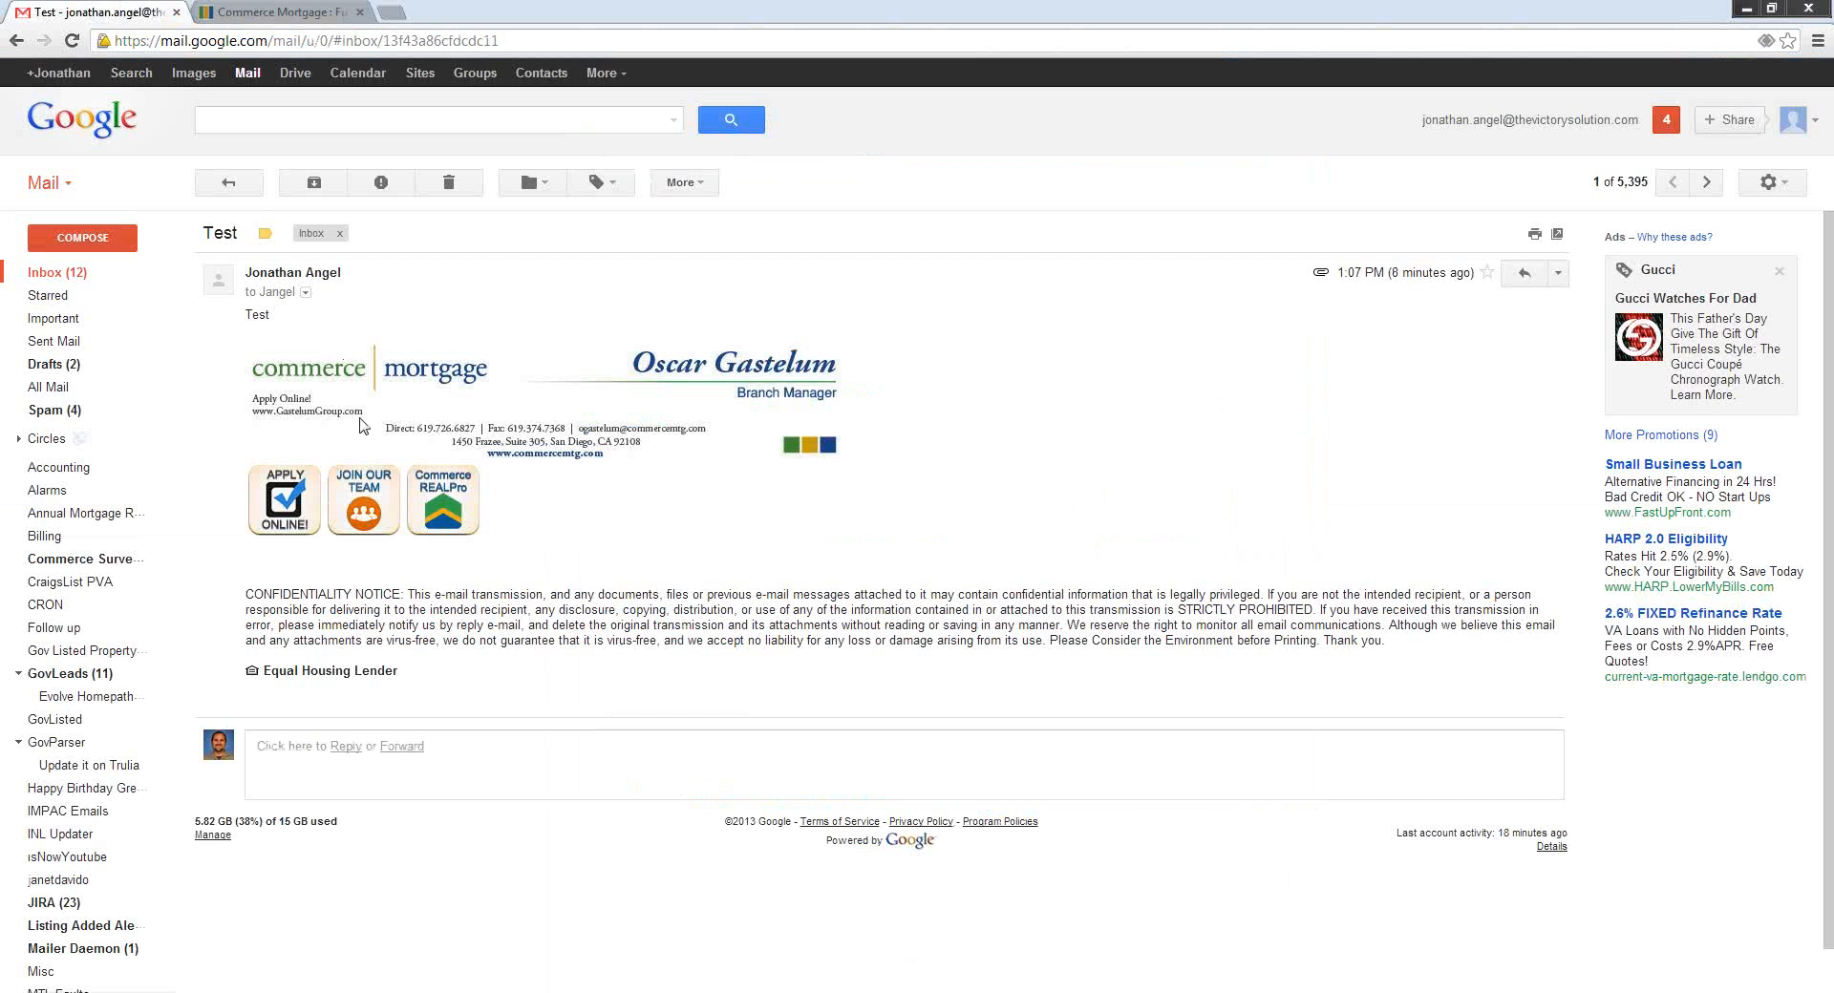
pyautogui.click(369, 509)
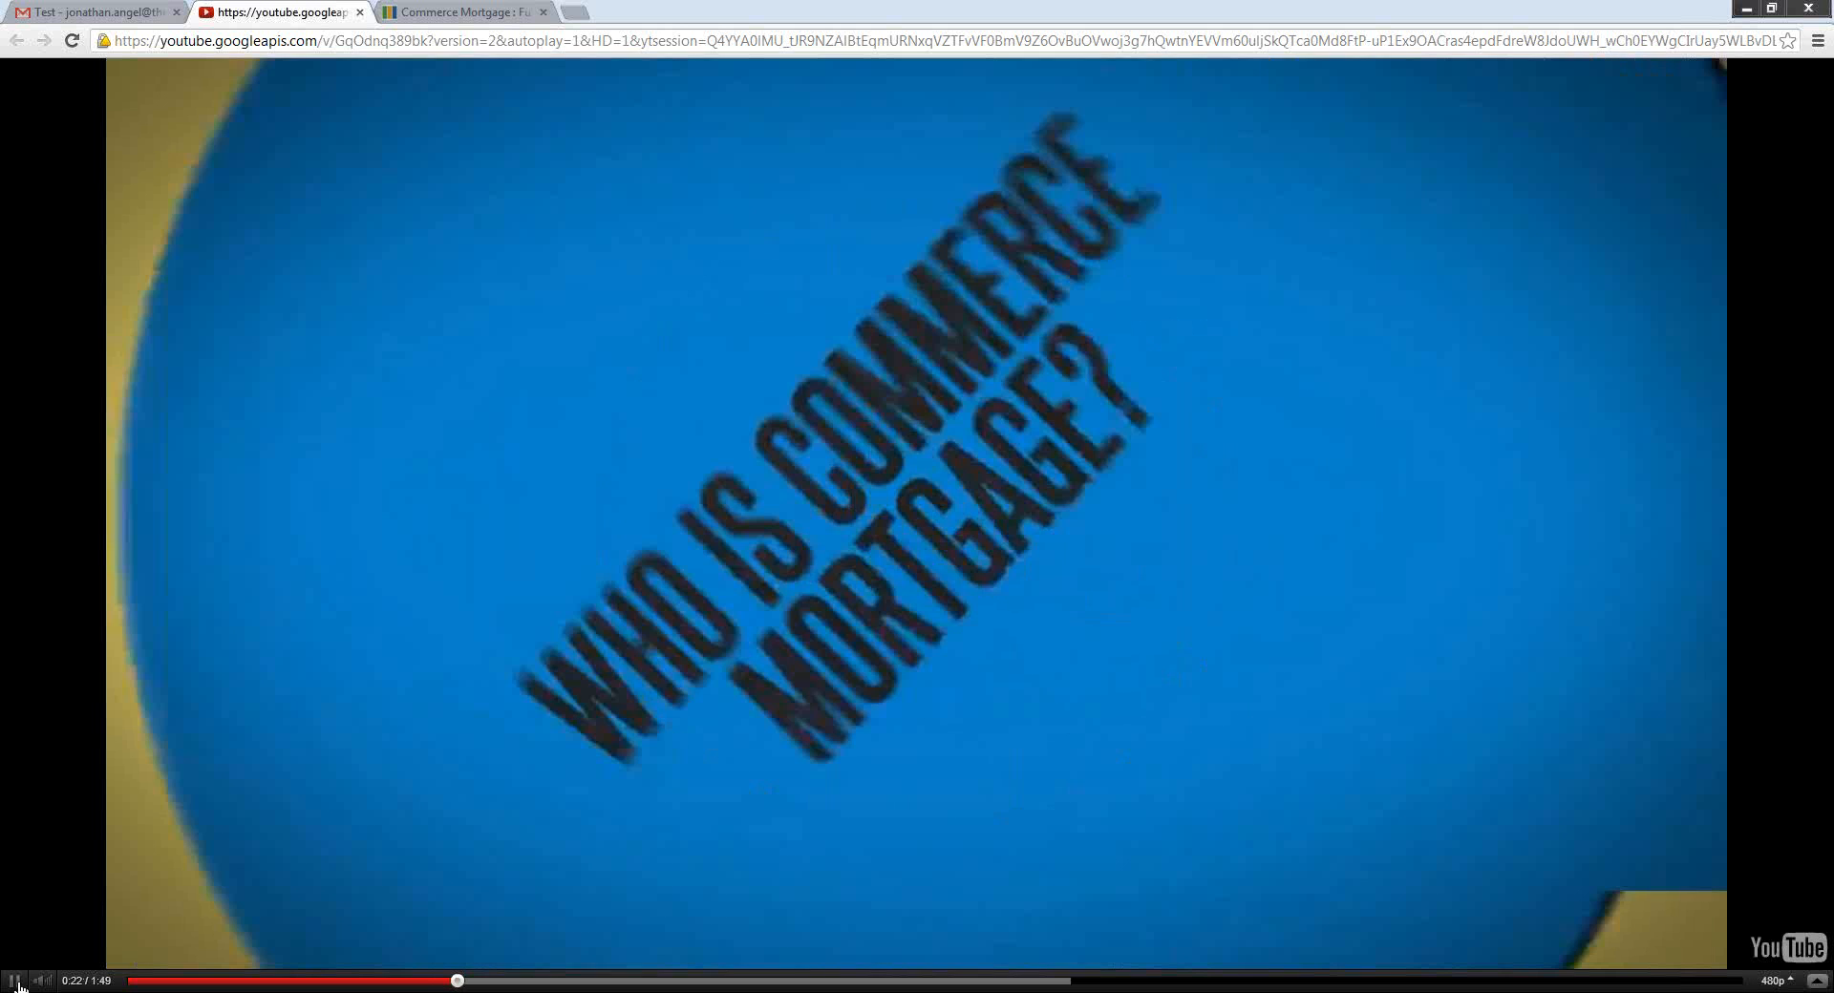
pyautogui.click(16, 982)
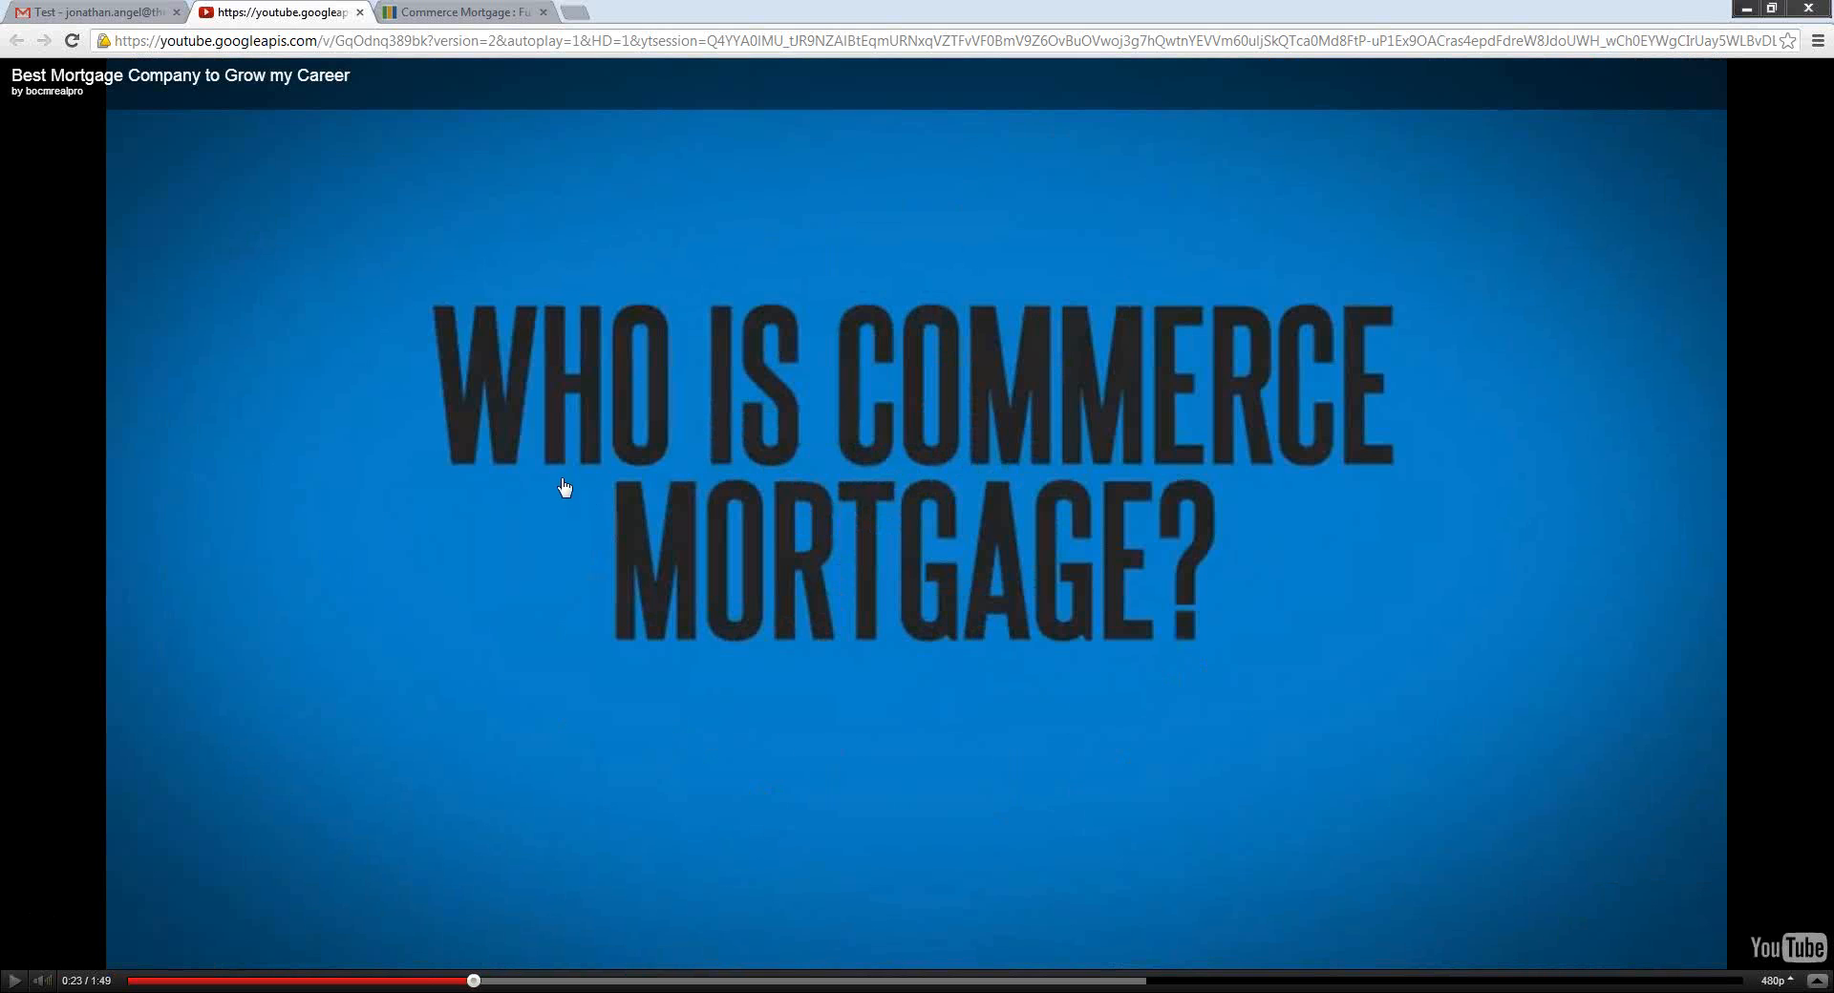
pyautogui.click(140, 15)
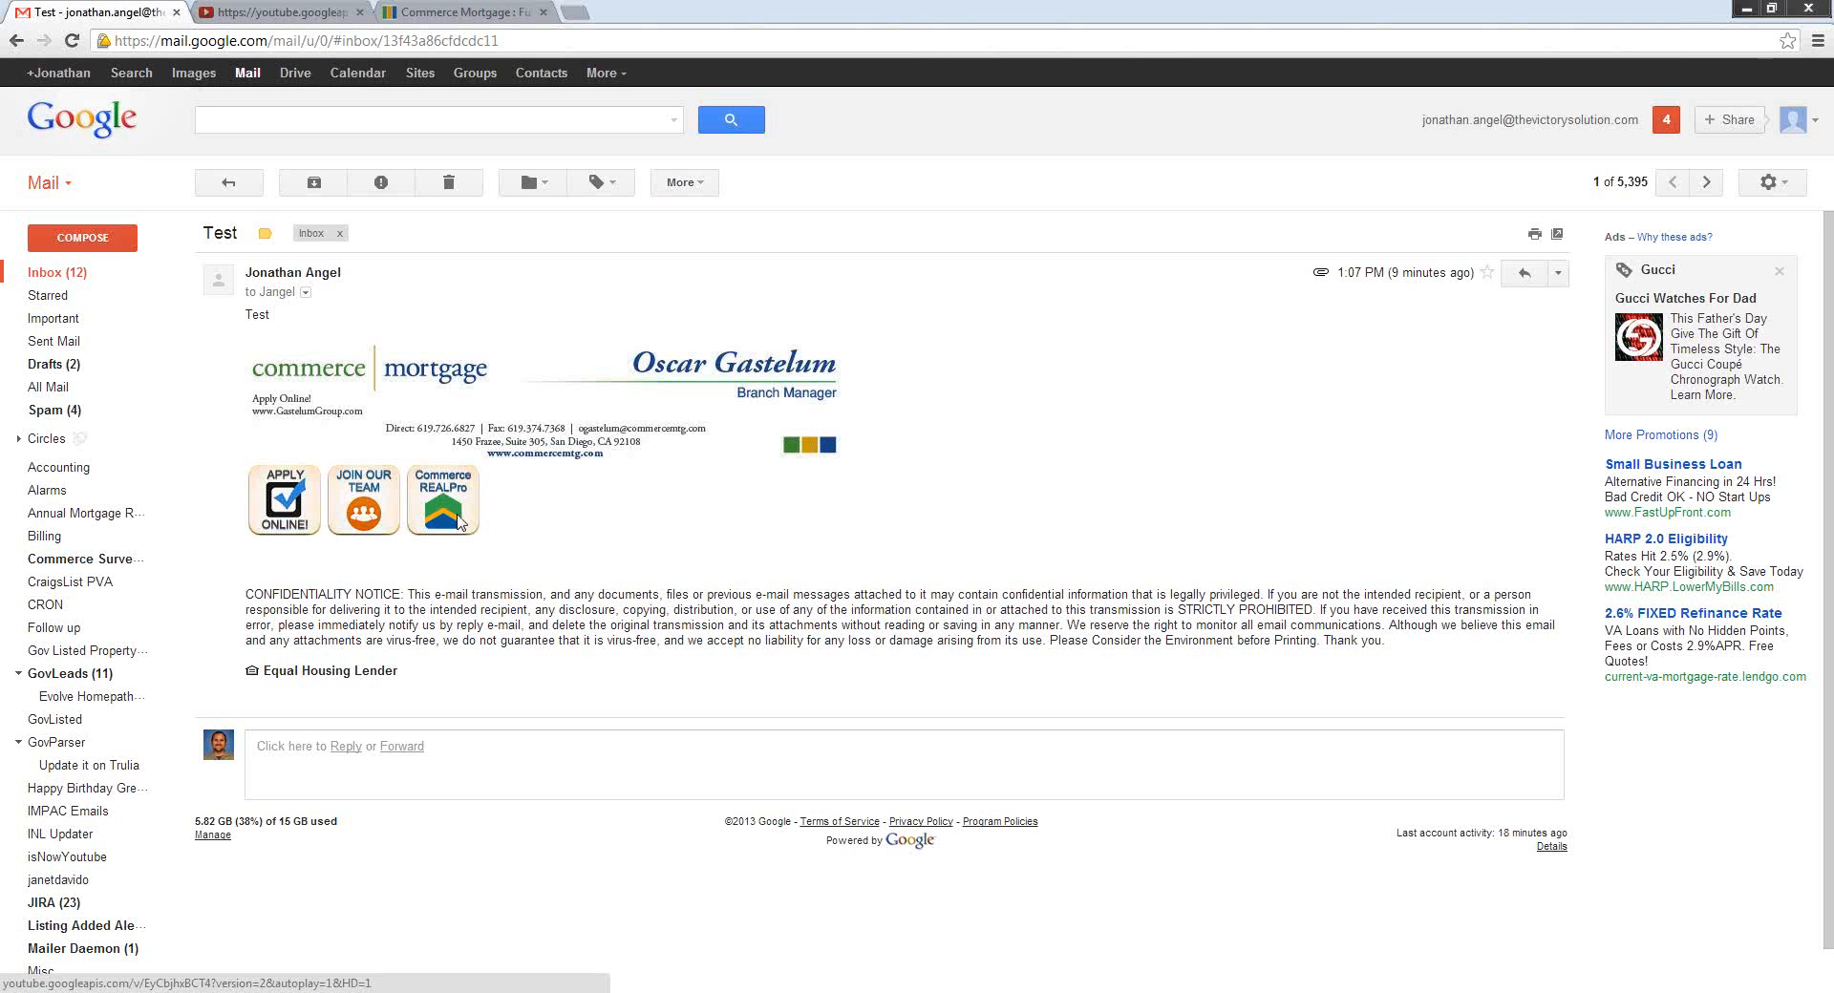
# Open the Commerce REALPro image's video, pause it, then switch to the Commerce Mortgage application tab.
pyautogui.click(458, 521)
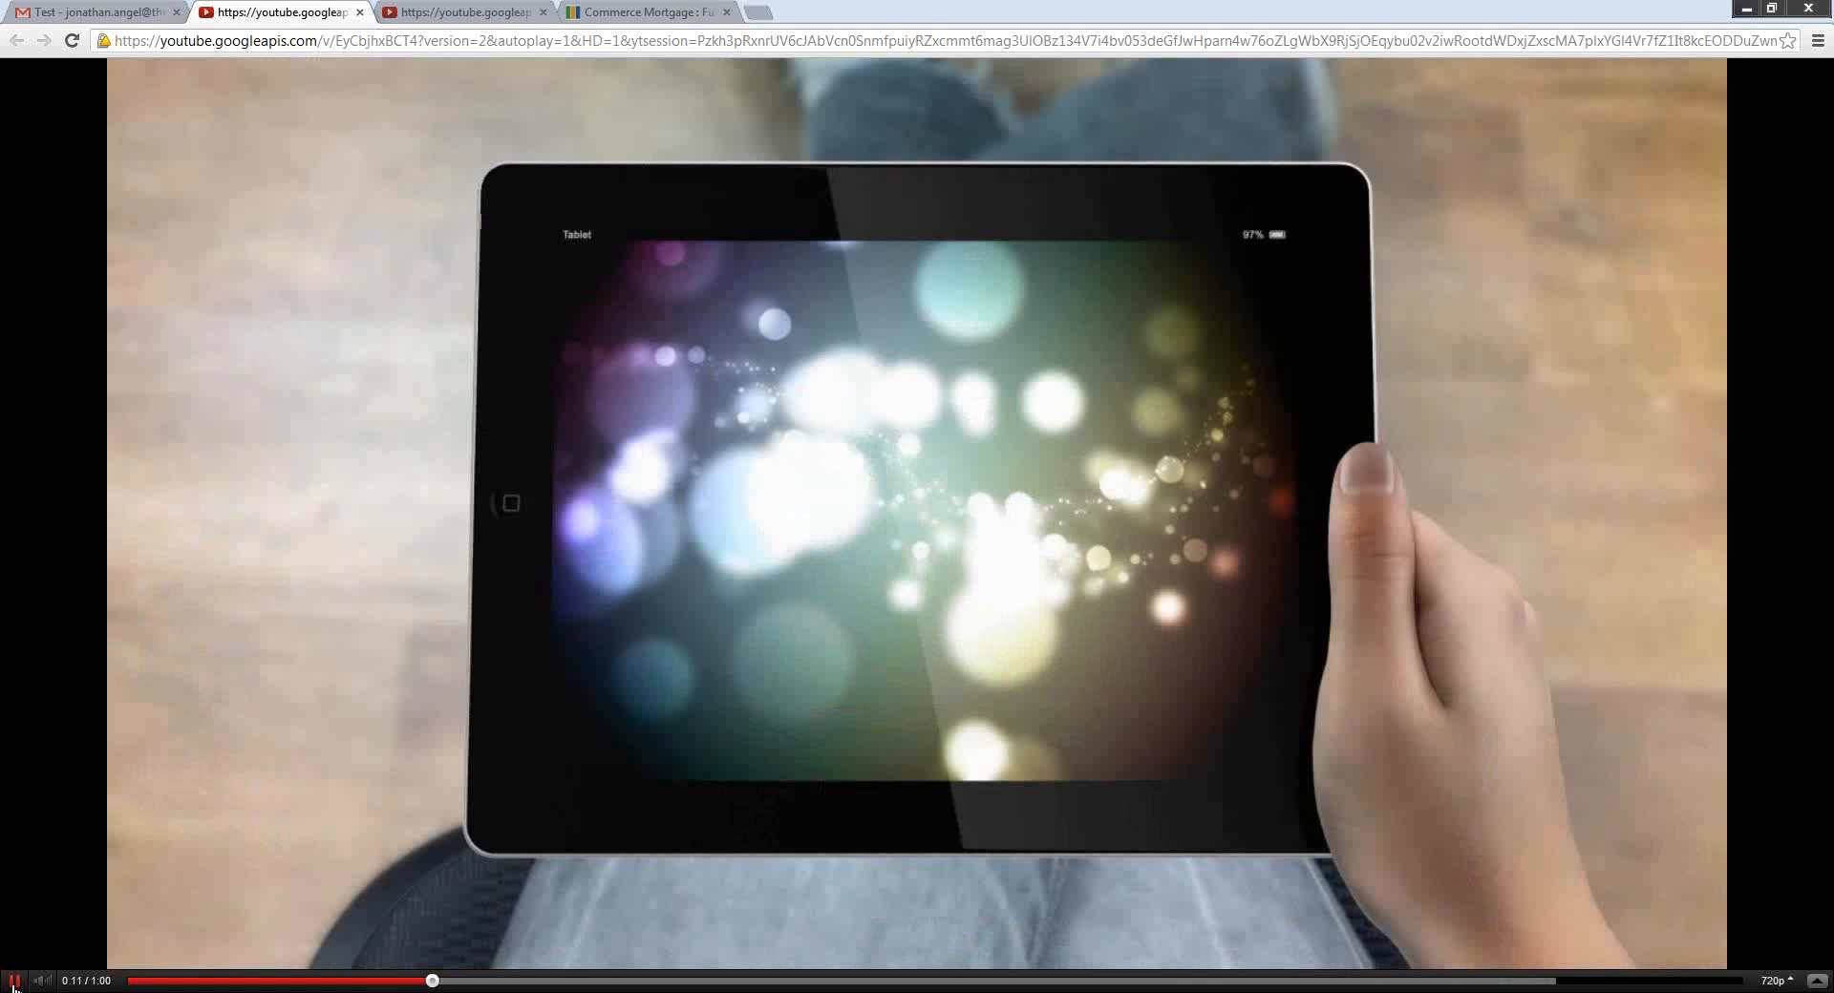
pyautogui.click(13, 983)
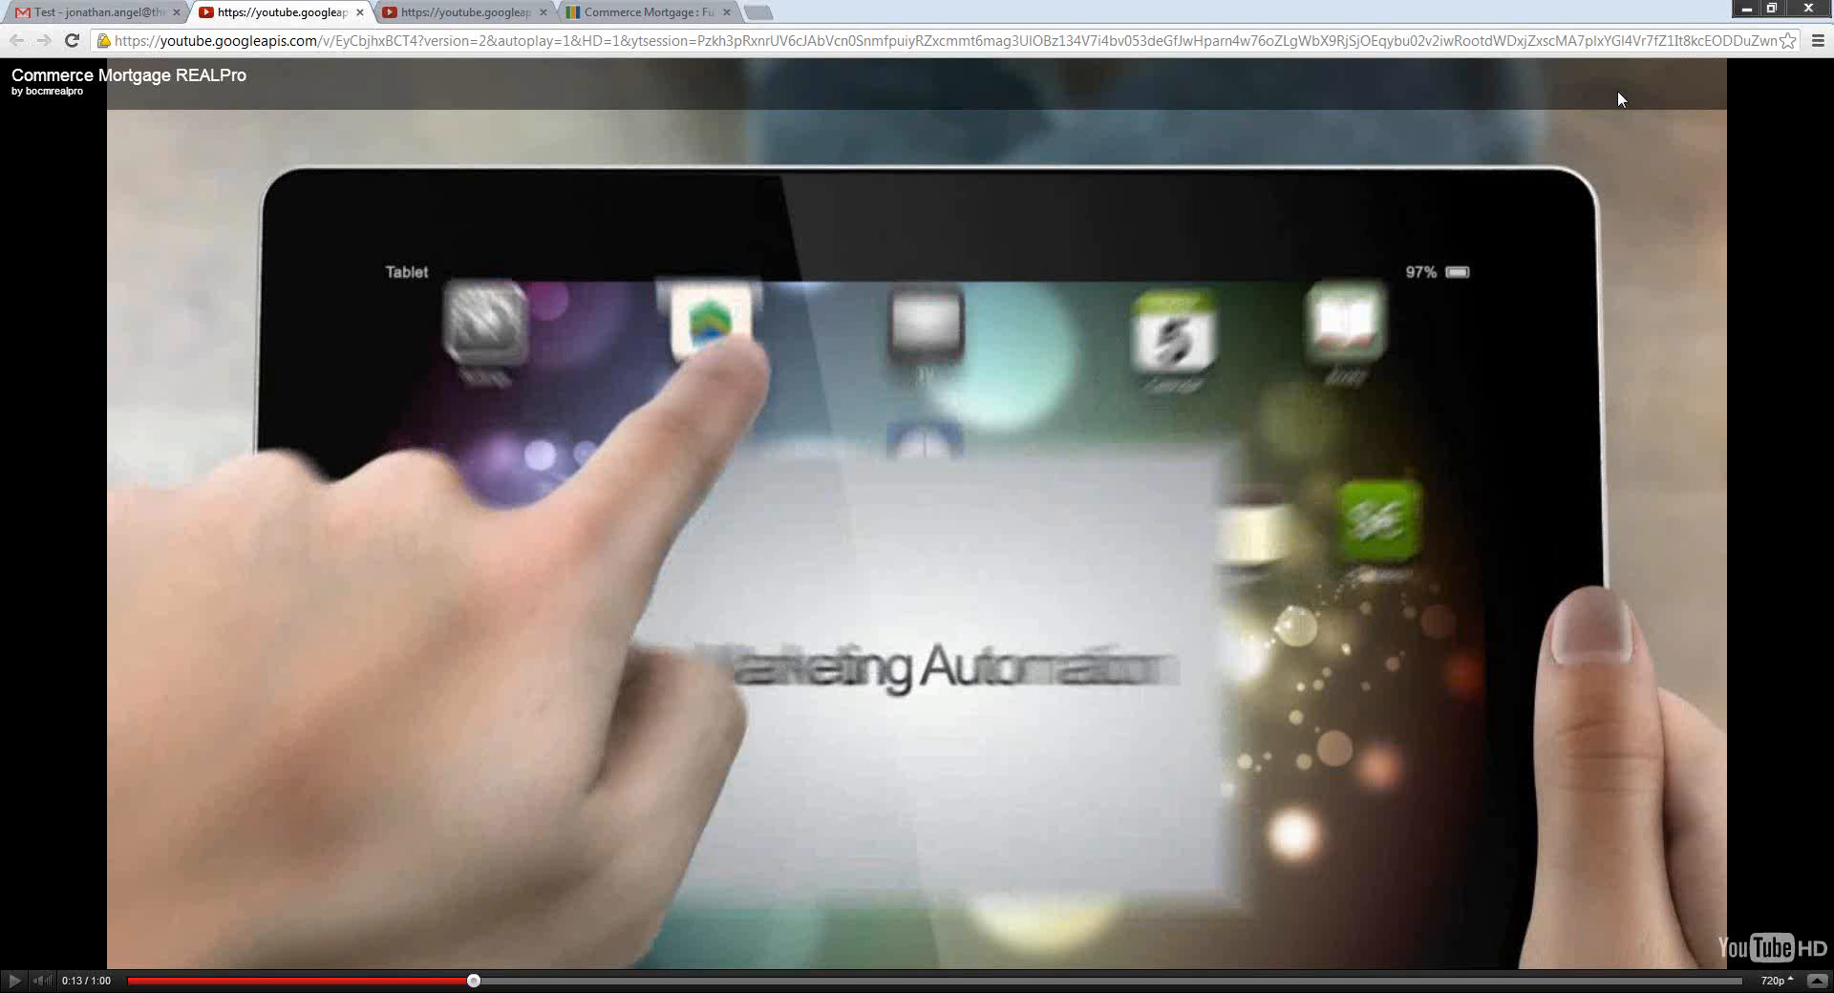
pyautogui.hotkey('ctrl', '4')
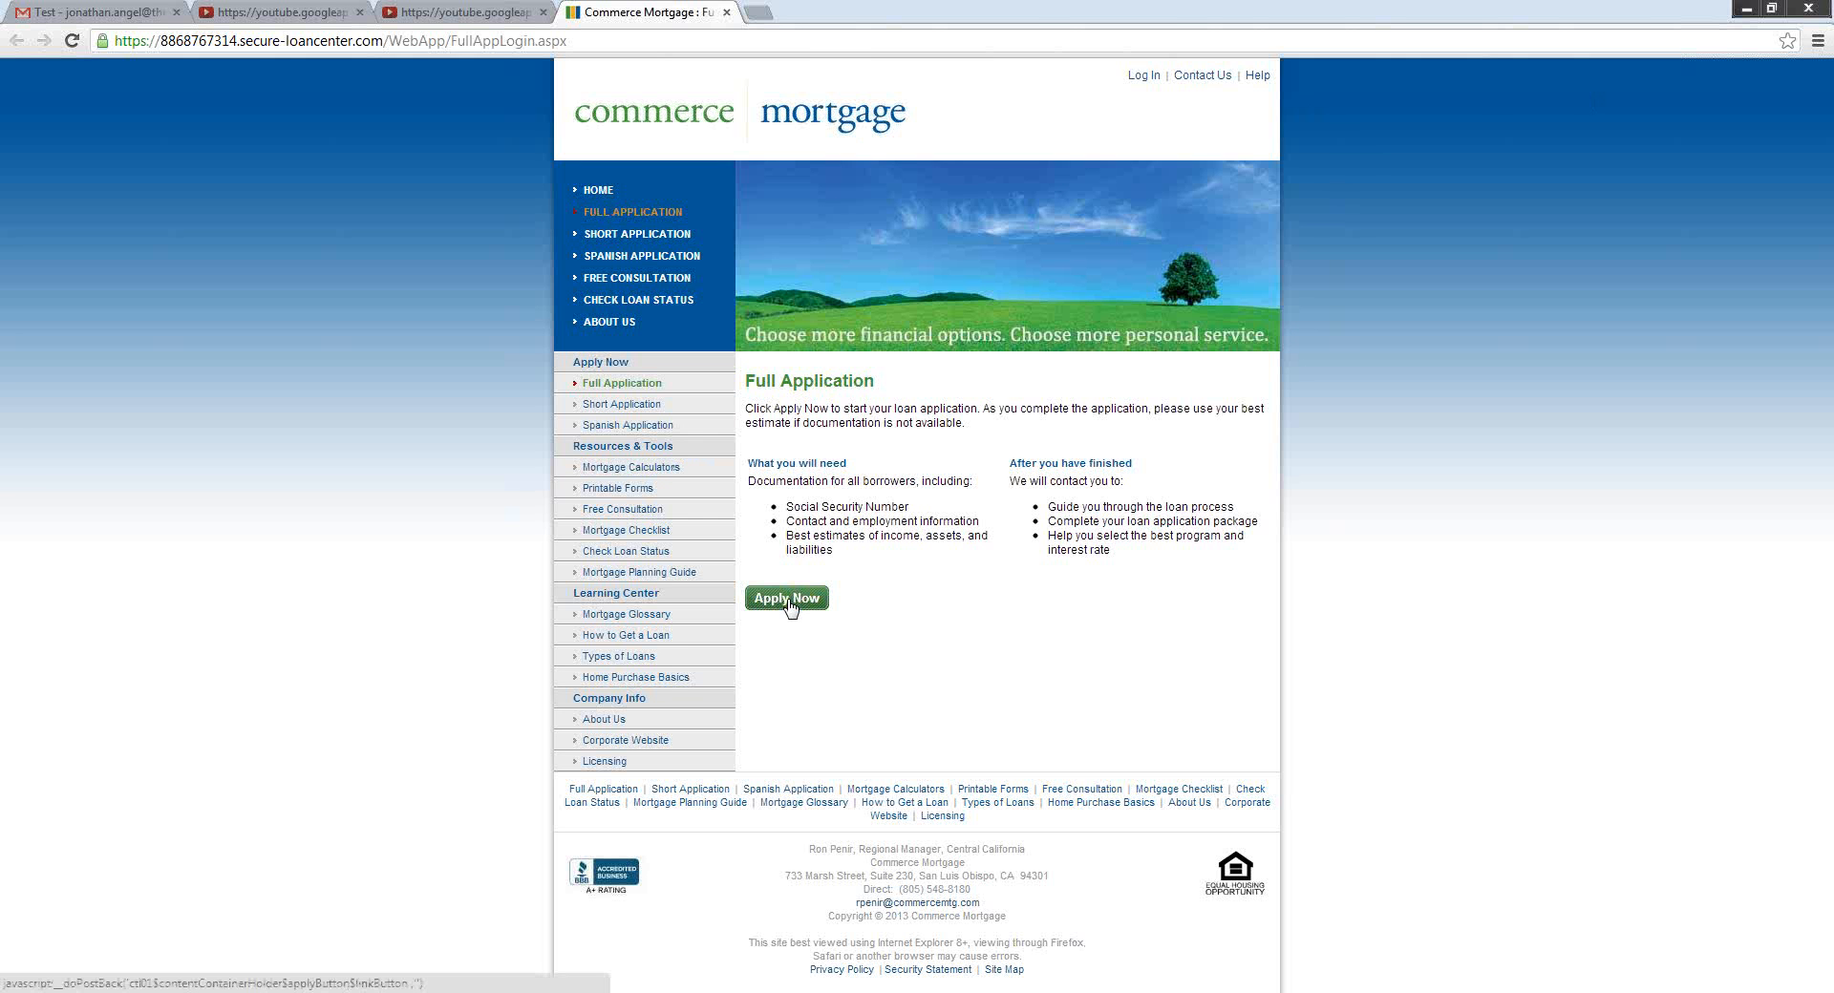
pyautogui.click(608, 43)
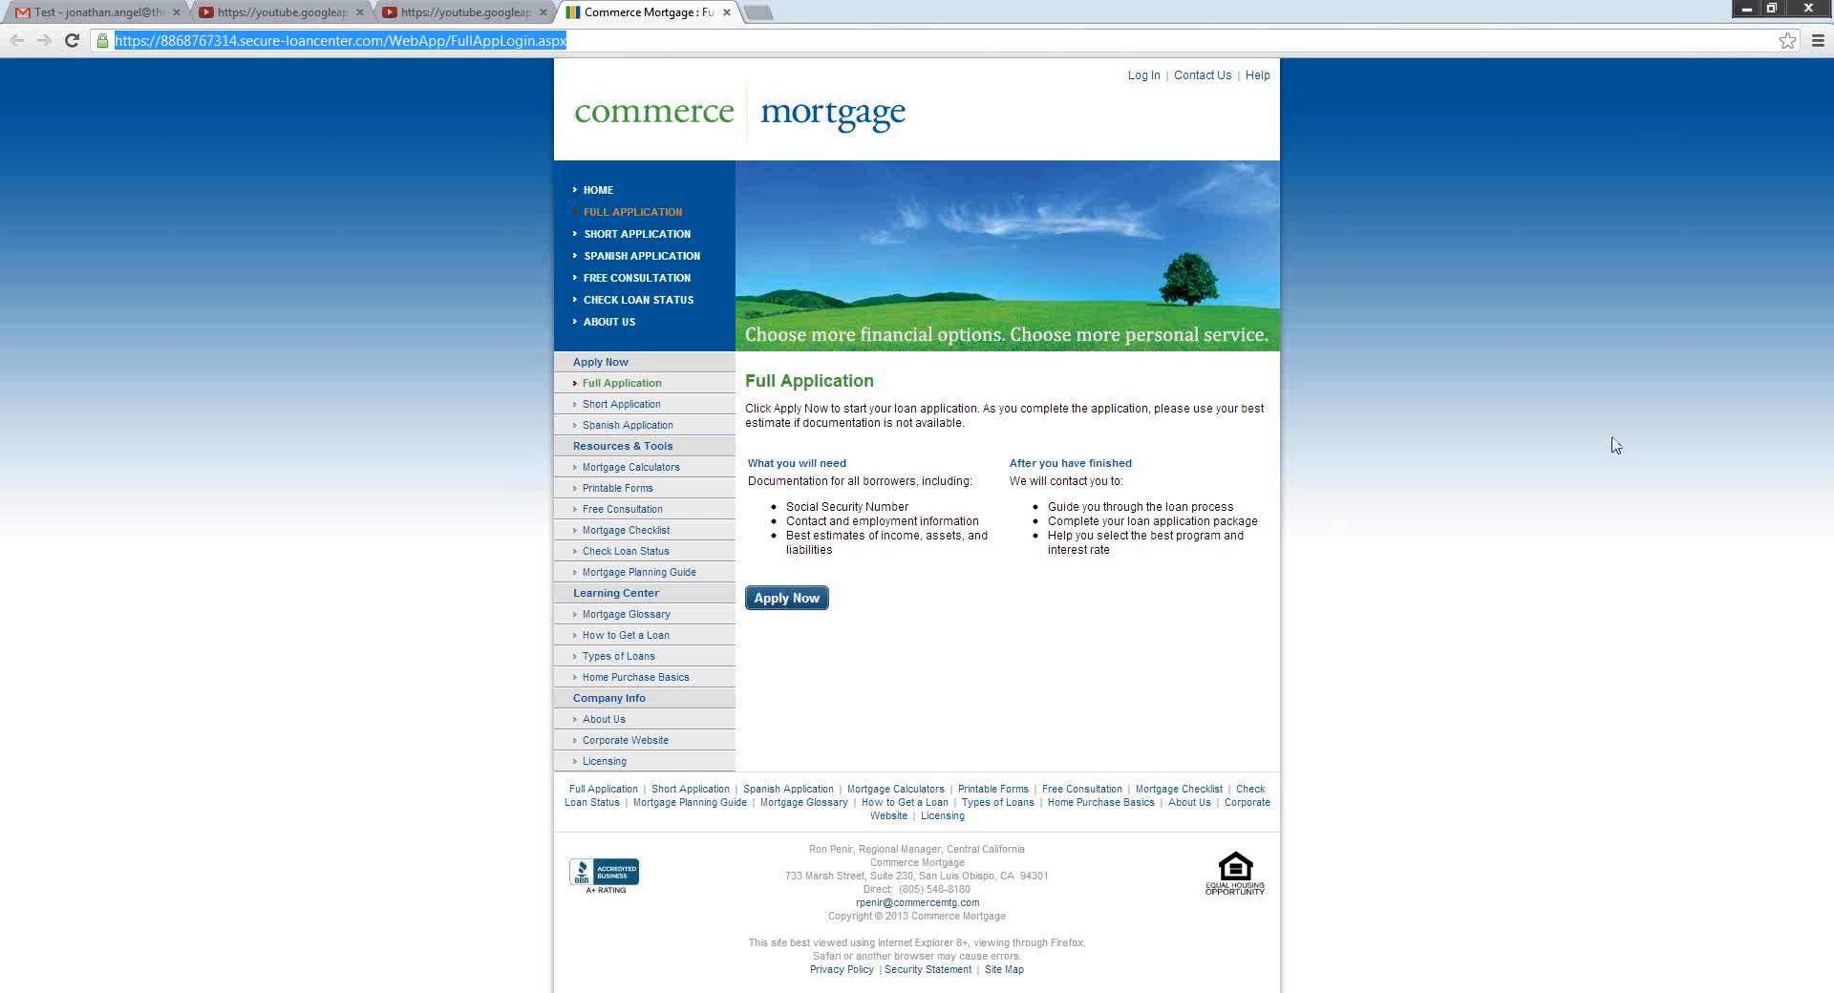
pyautogui.click(1600, 495)
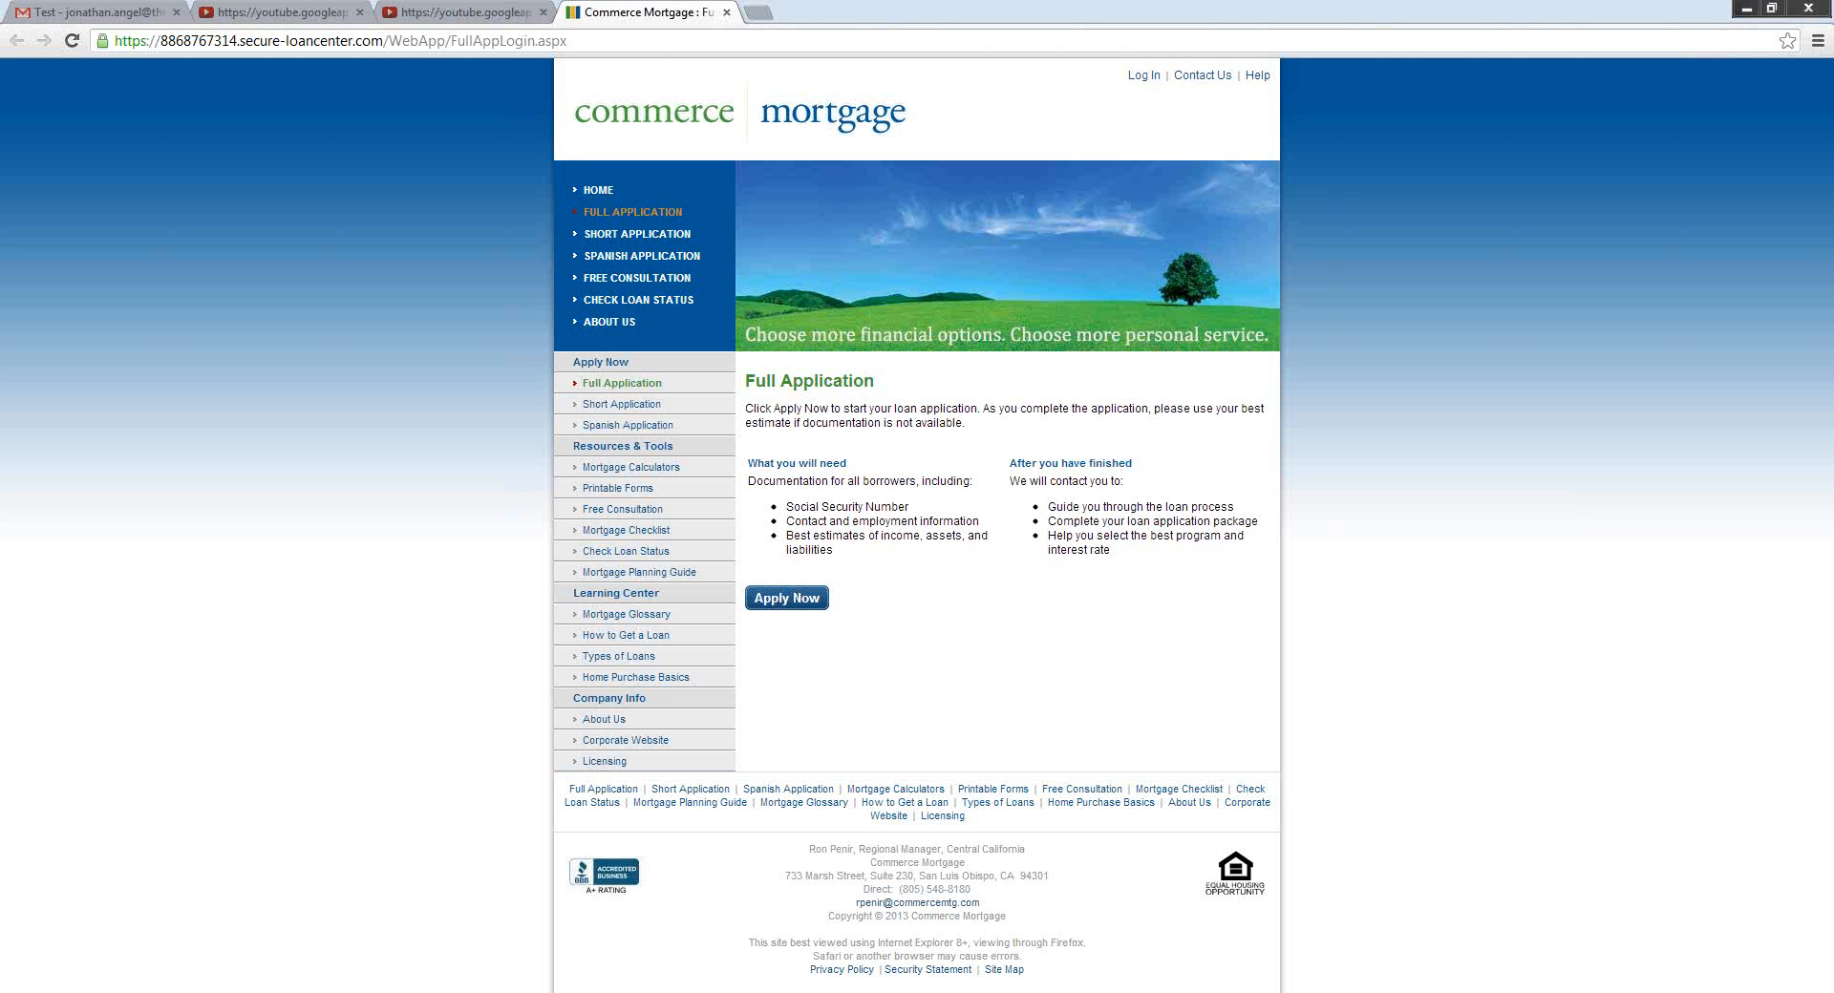
pyautogui.moveTo(124, 992)
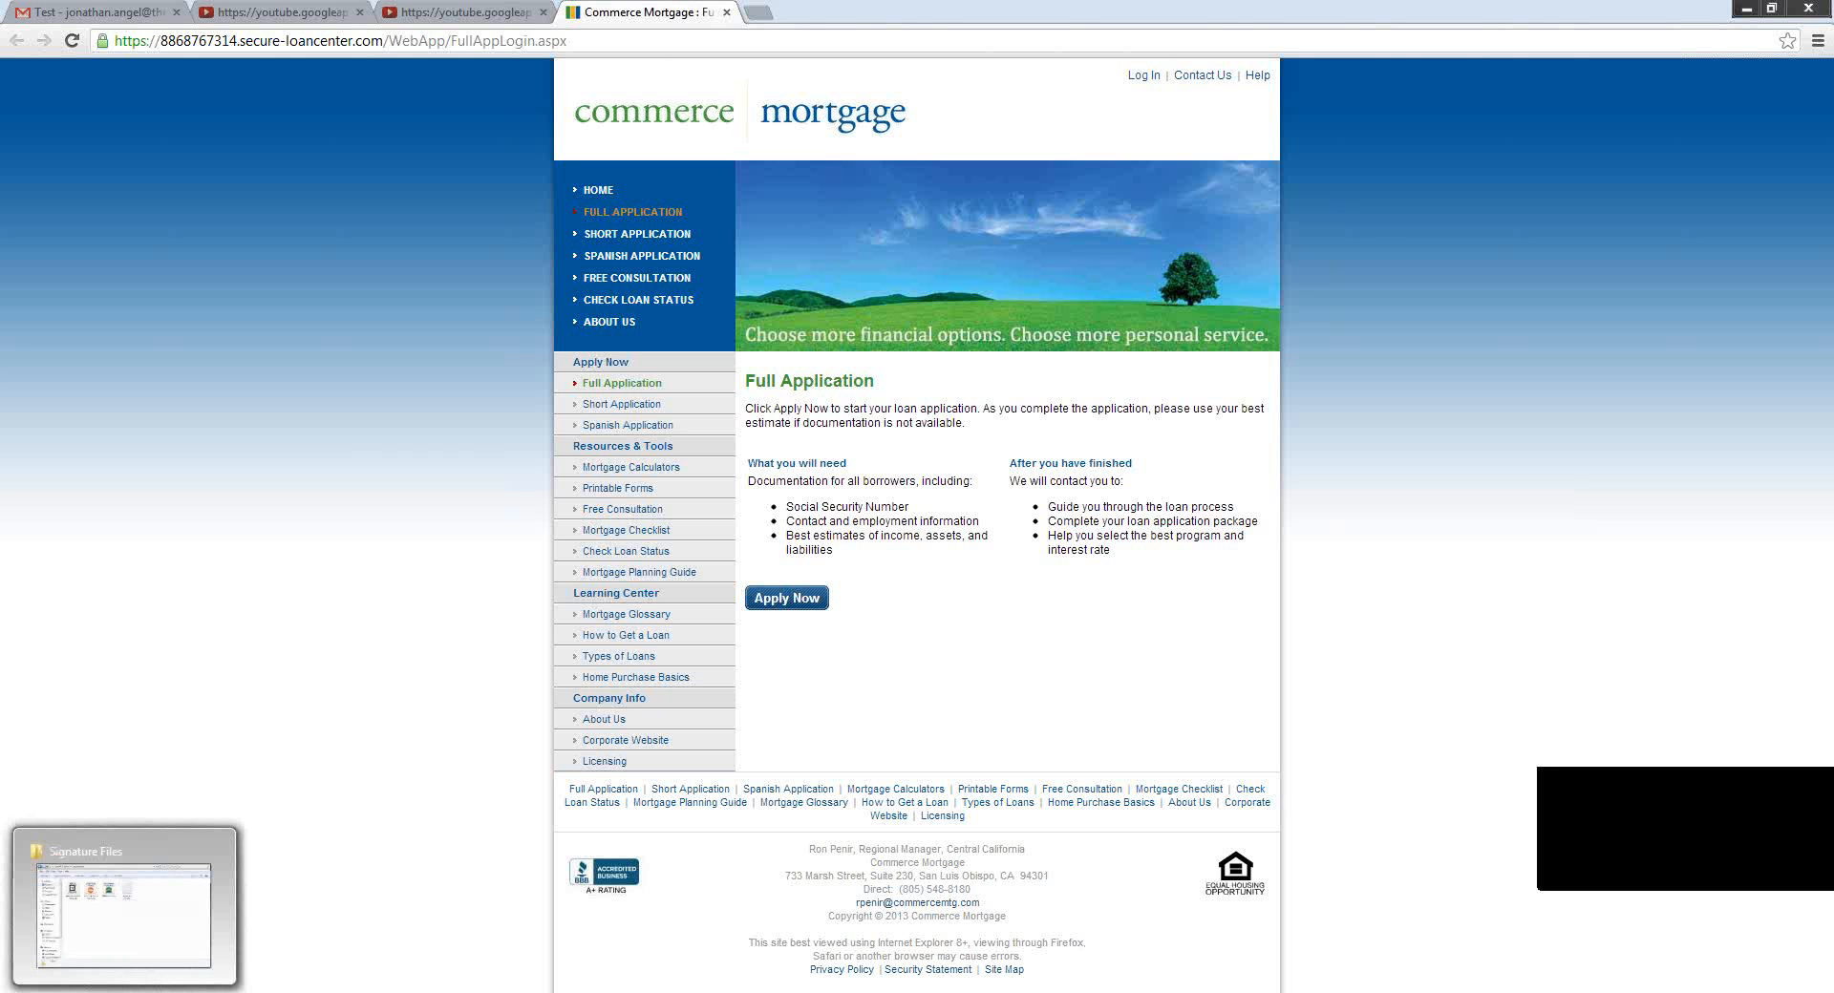
# Open Signature Links.txt from the Signature Files folder to read the YouTube links, then close it.
pyautogui.click(124, 992)
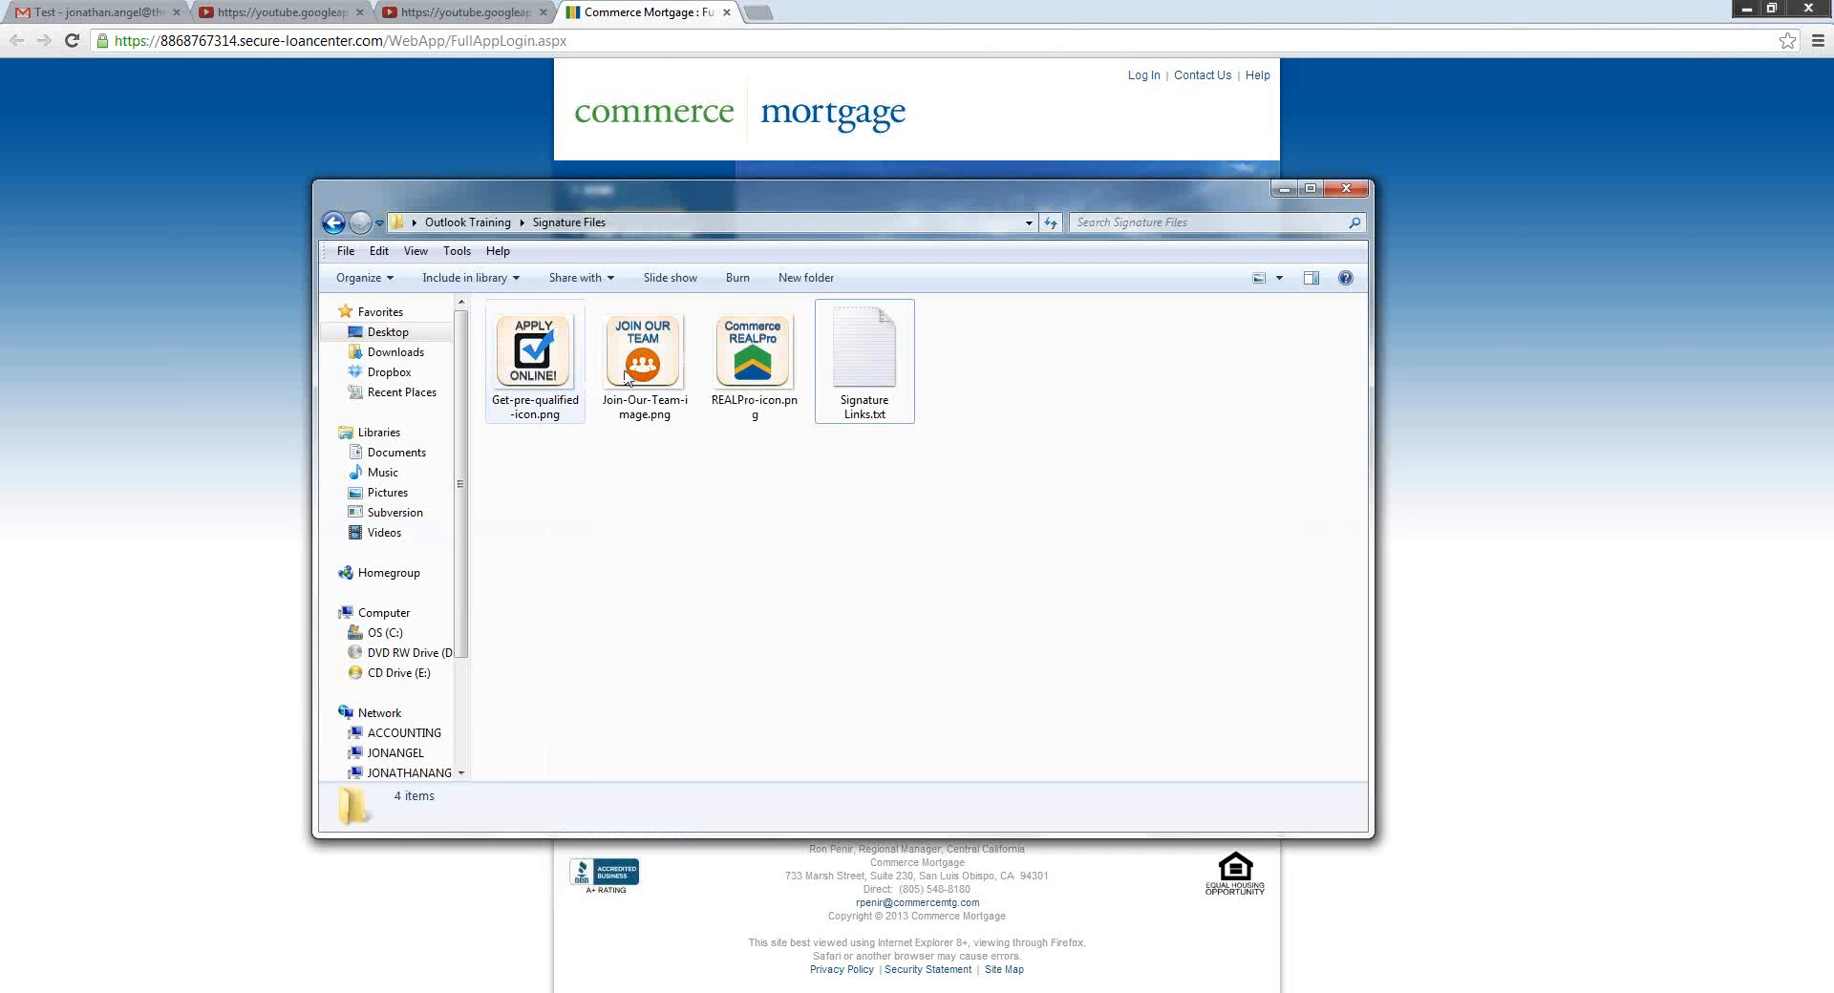
pyautogui.click(866, 367)
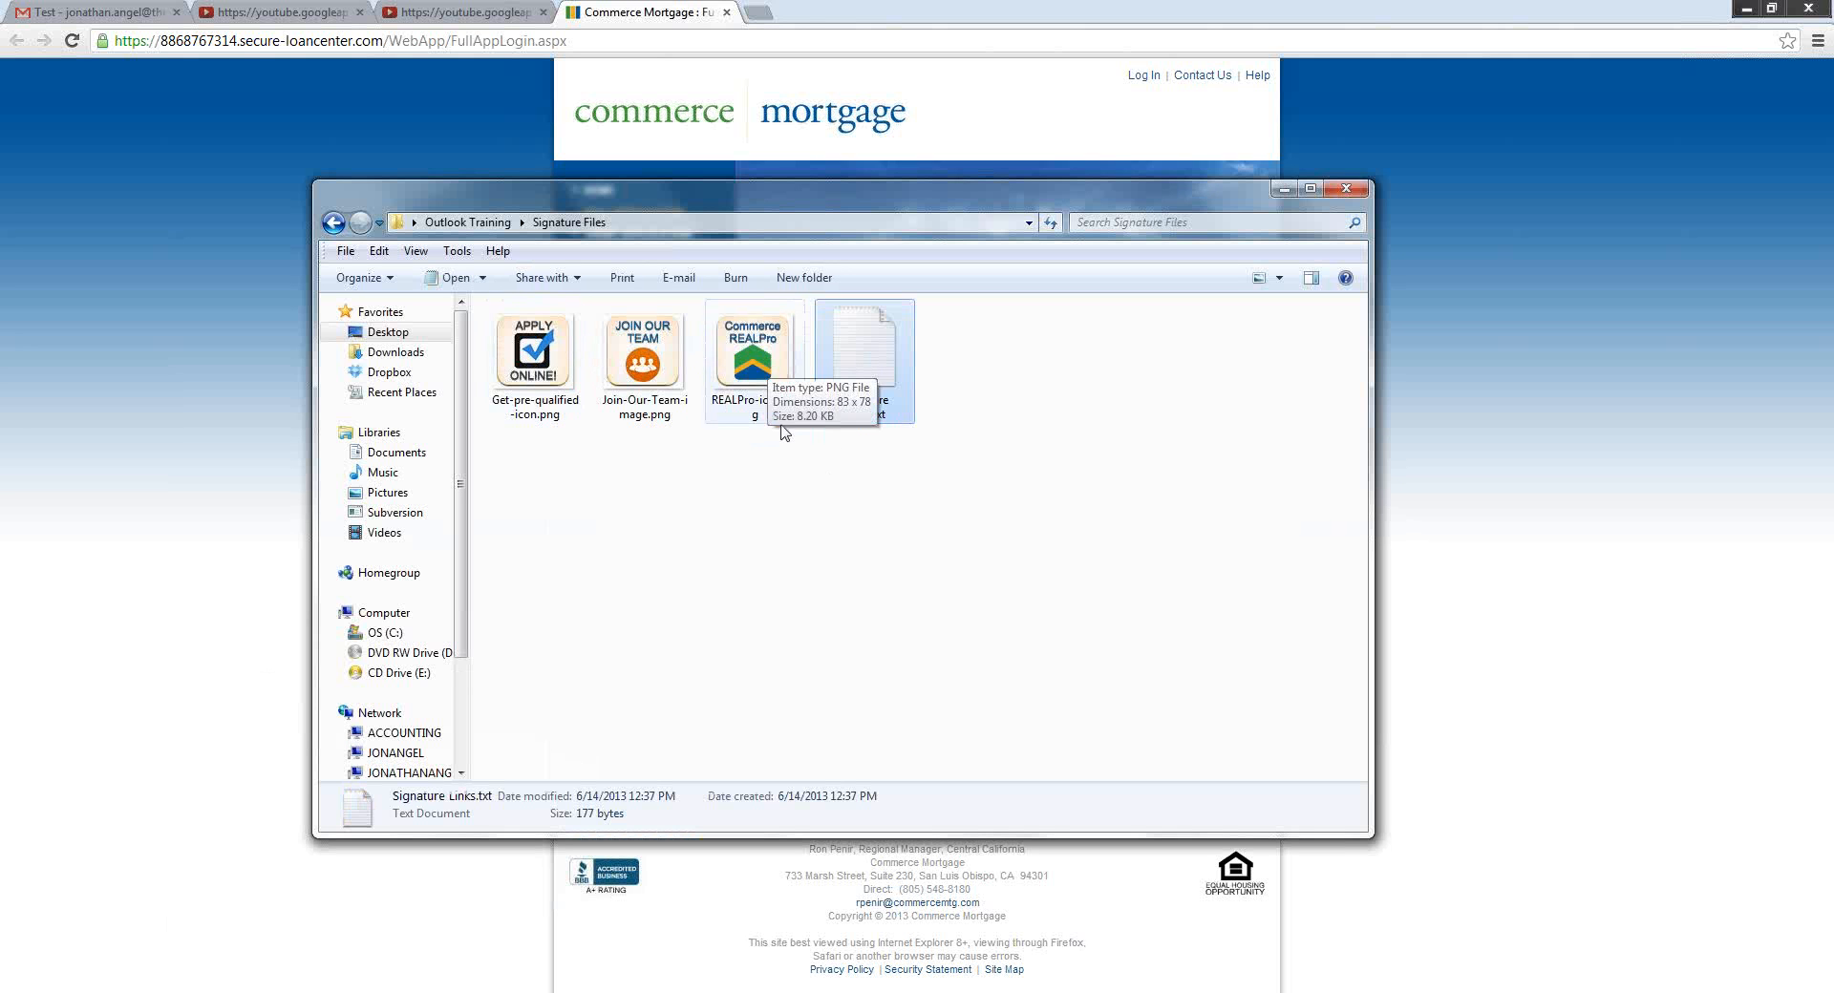
pyautogui.doubleClick(849, 378)
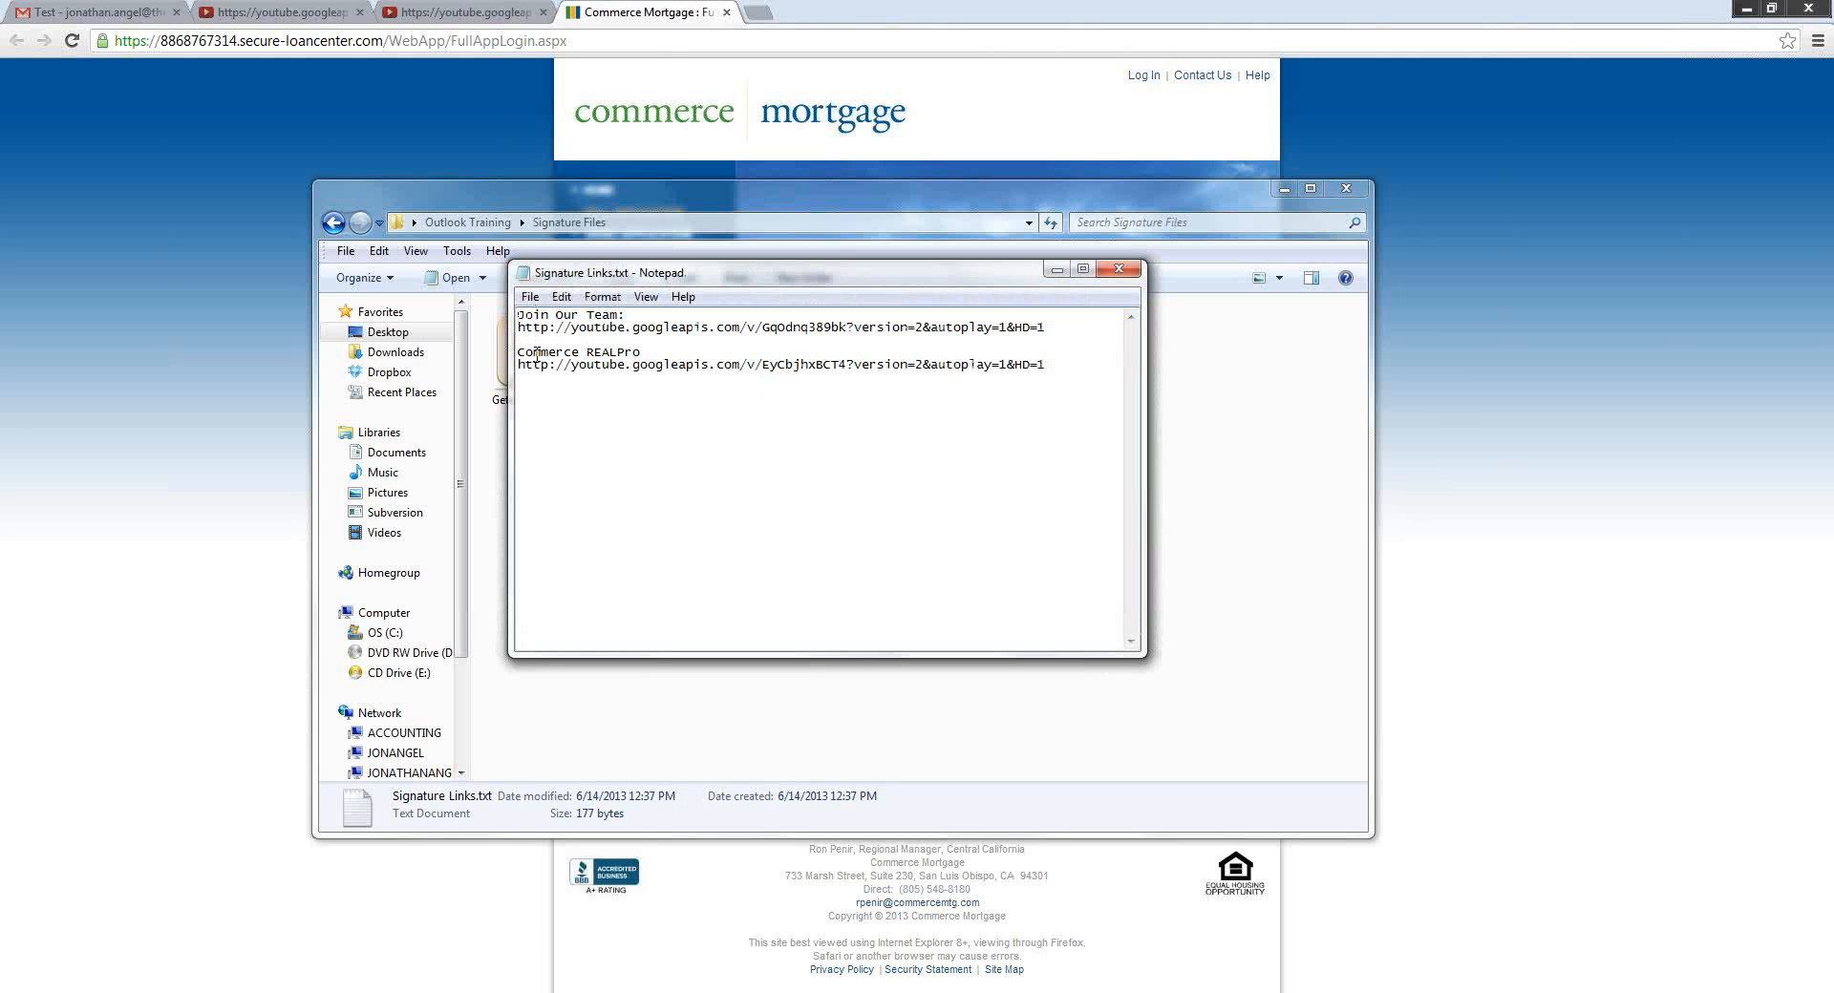
pyautogui.click(1119, 270)
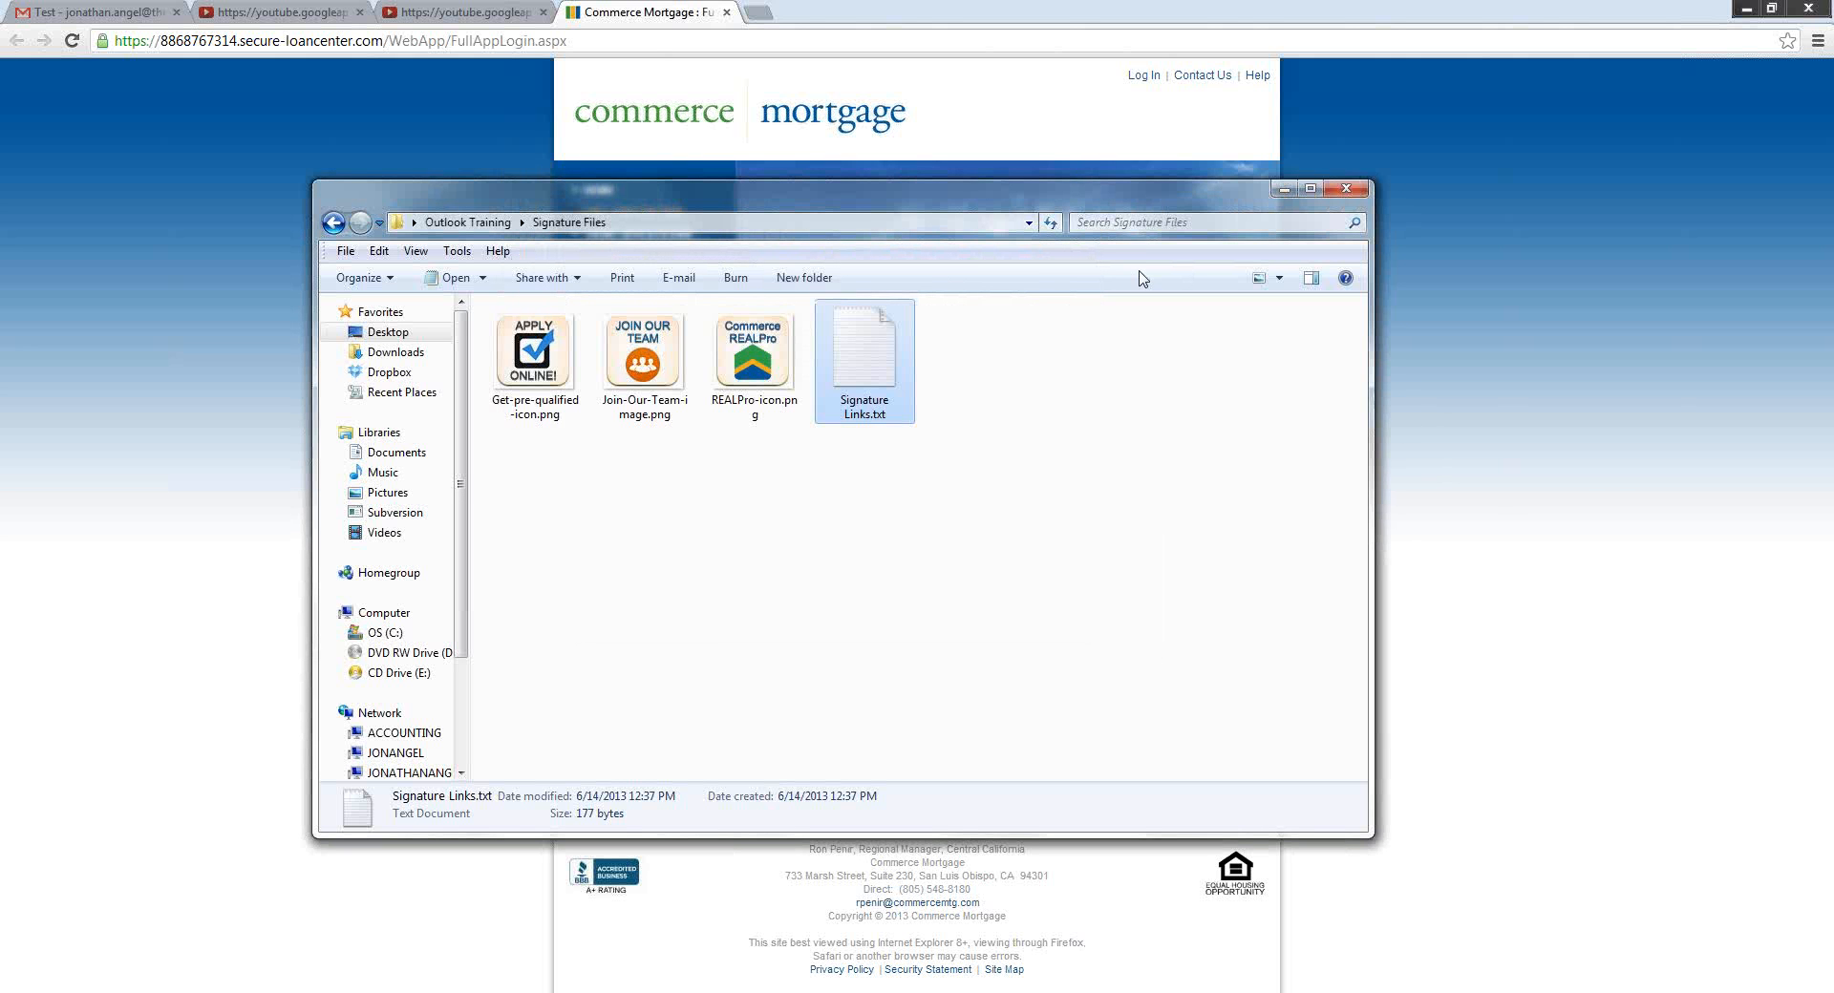
# Leave the Signature Files folder window to get back to Outlook's signature settings.
pyautogui.click(1597, 494)
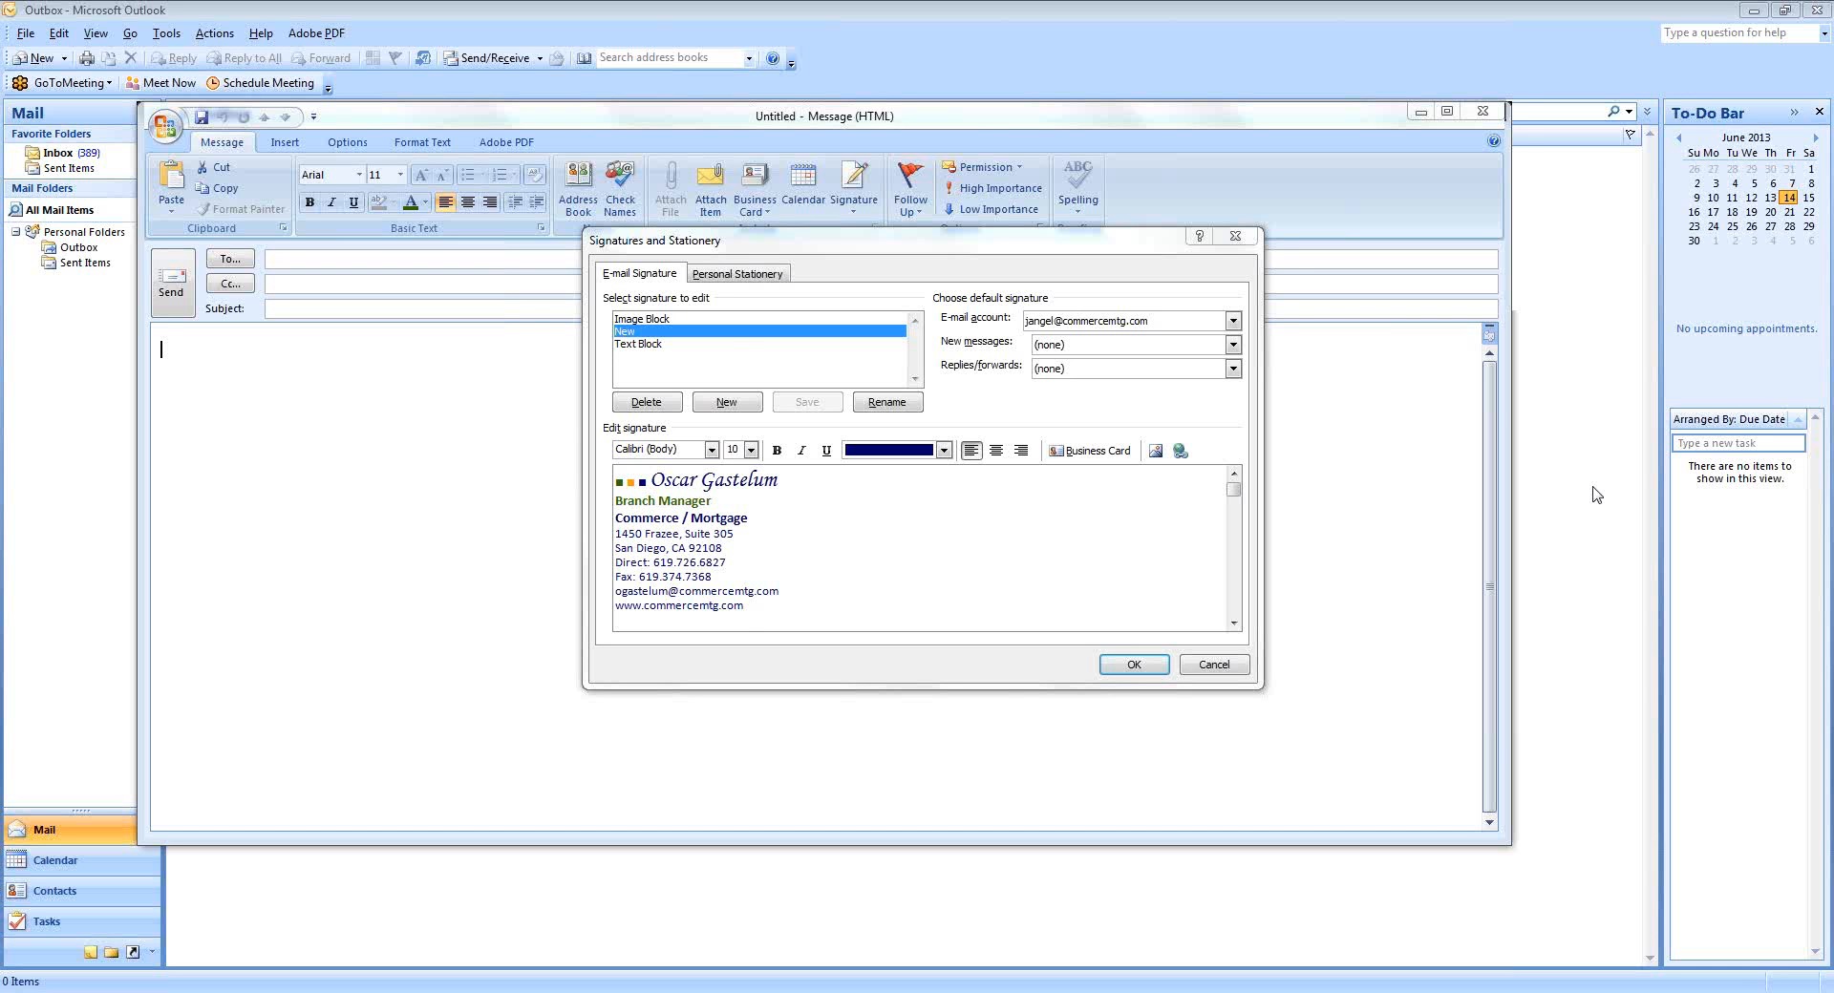
# Look over the Image Block and Text Block signatures, then close Signatures and Stationery with OK.
pyautogui.click(641, 320)
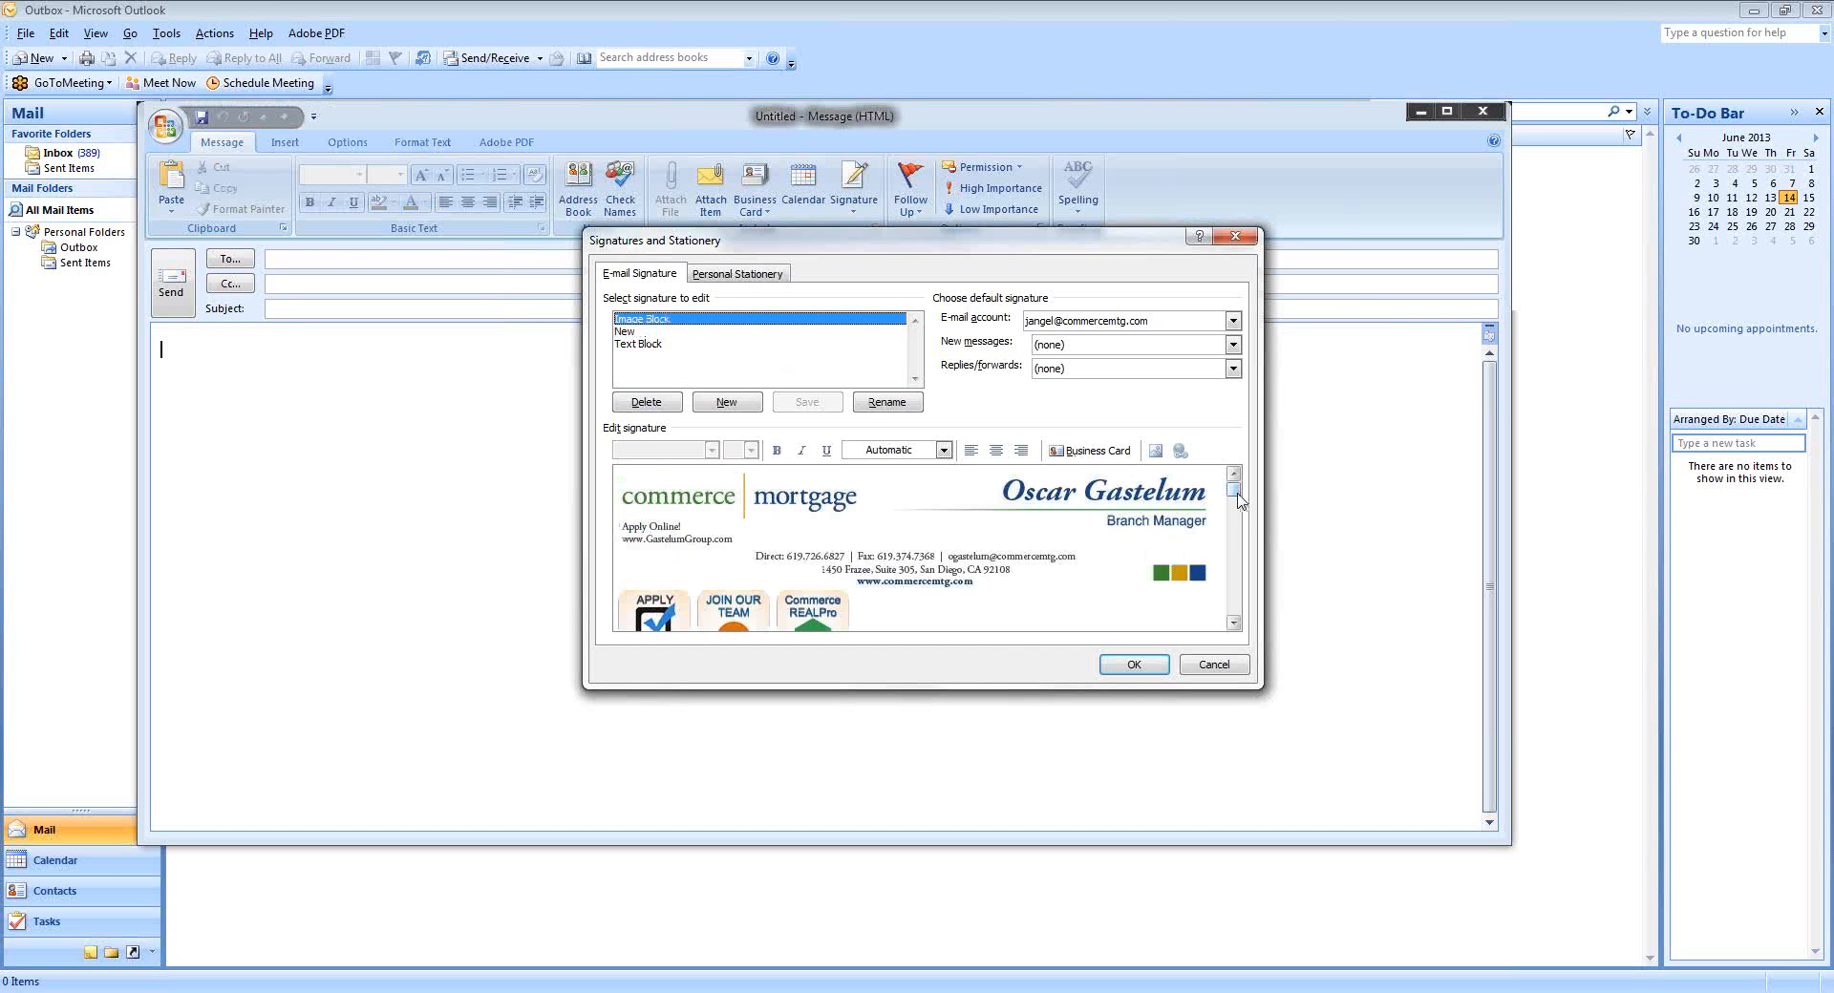
pyautogui.moveTo(1237, 494); pyautogui.dragTo(1236, 499)
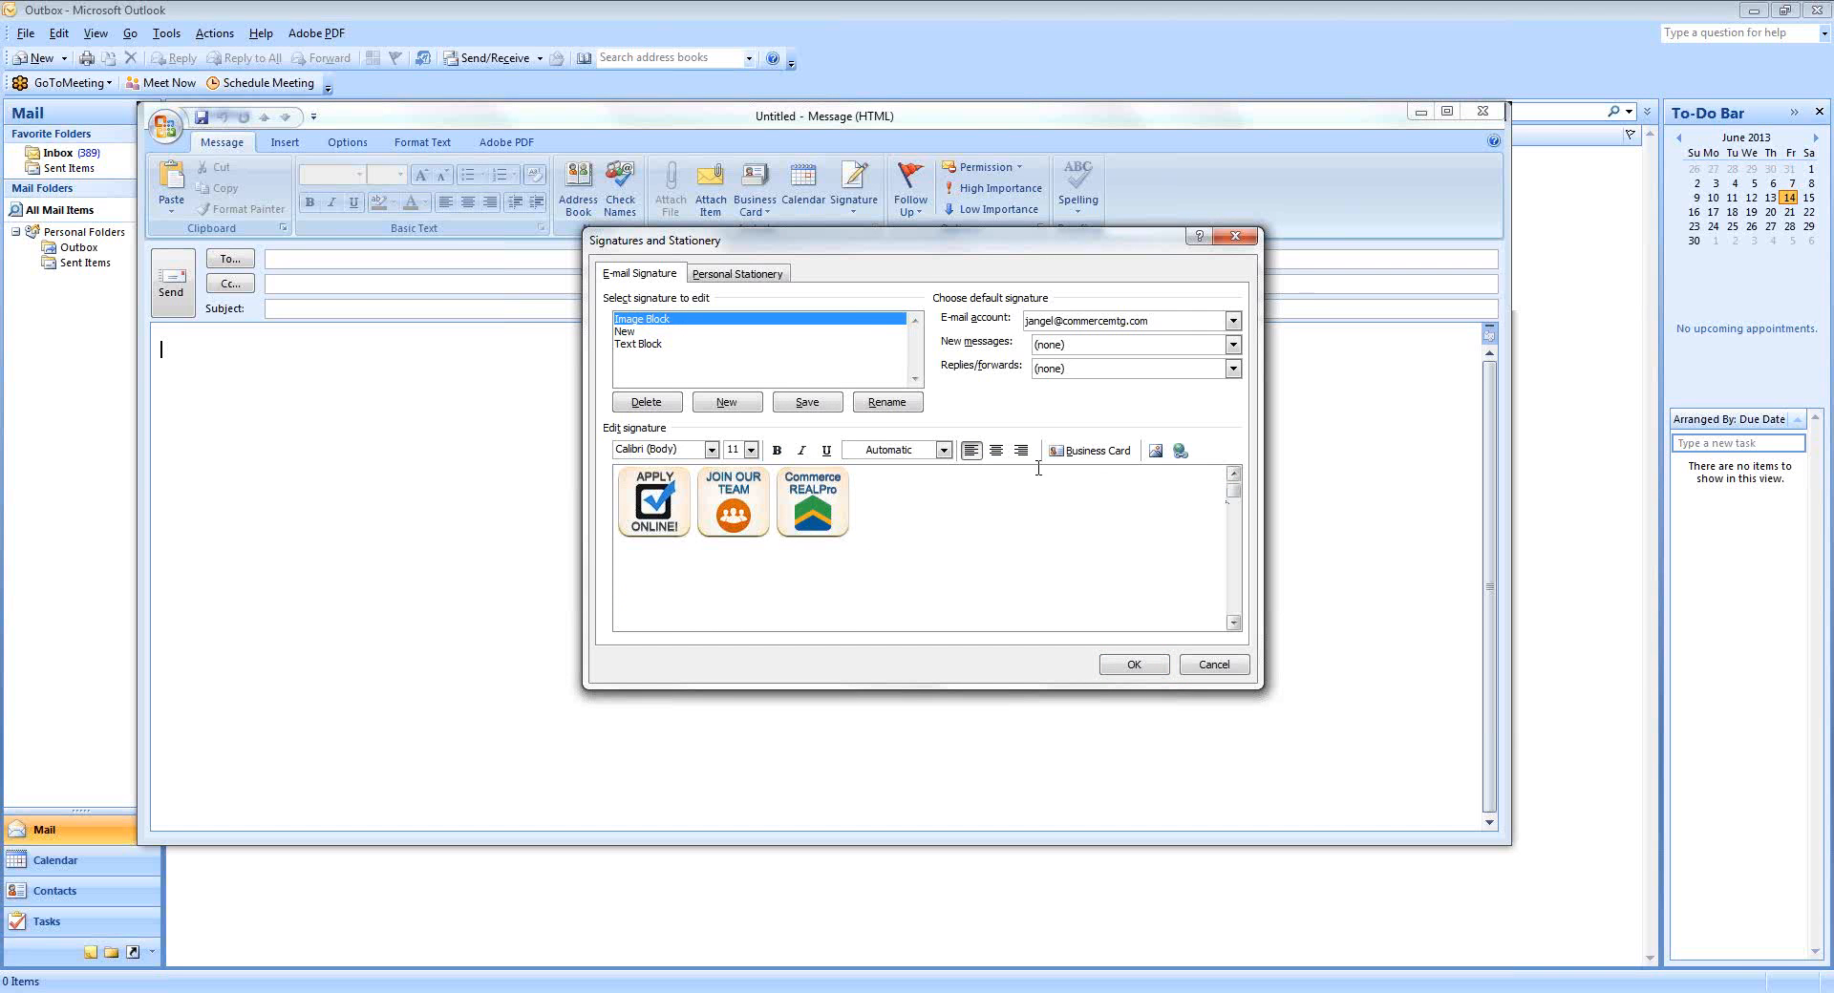
pyautogui.click(634, 345)
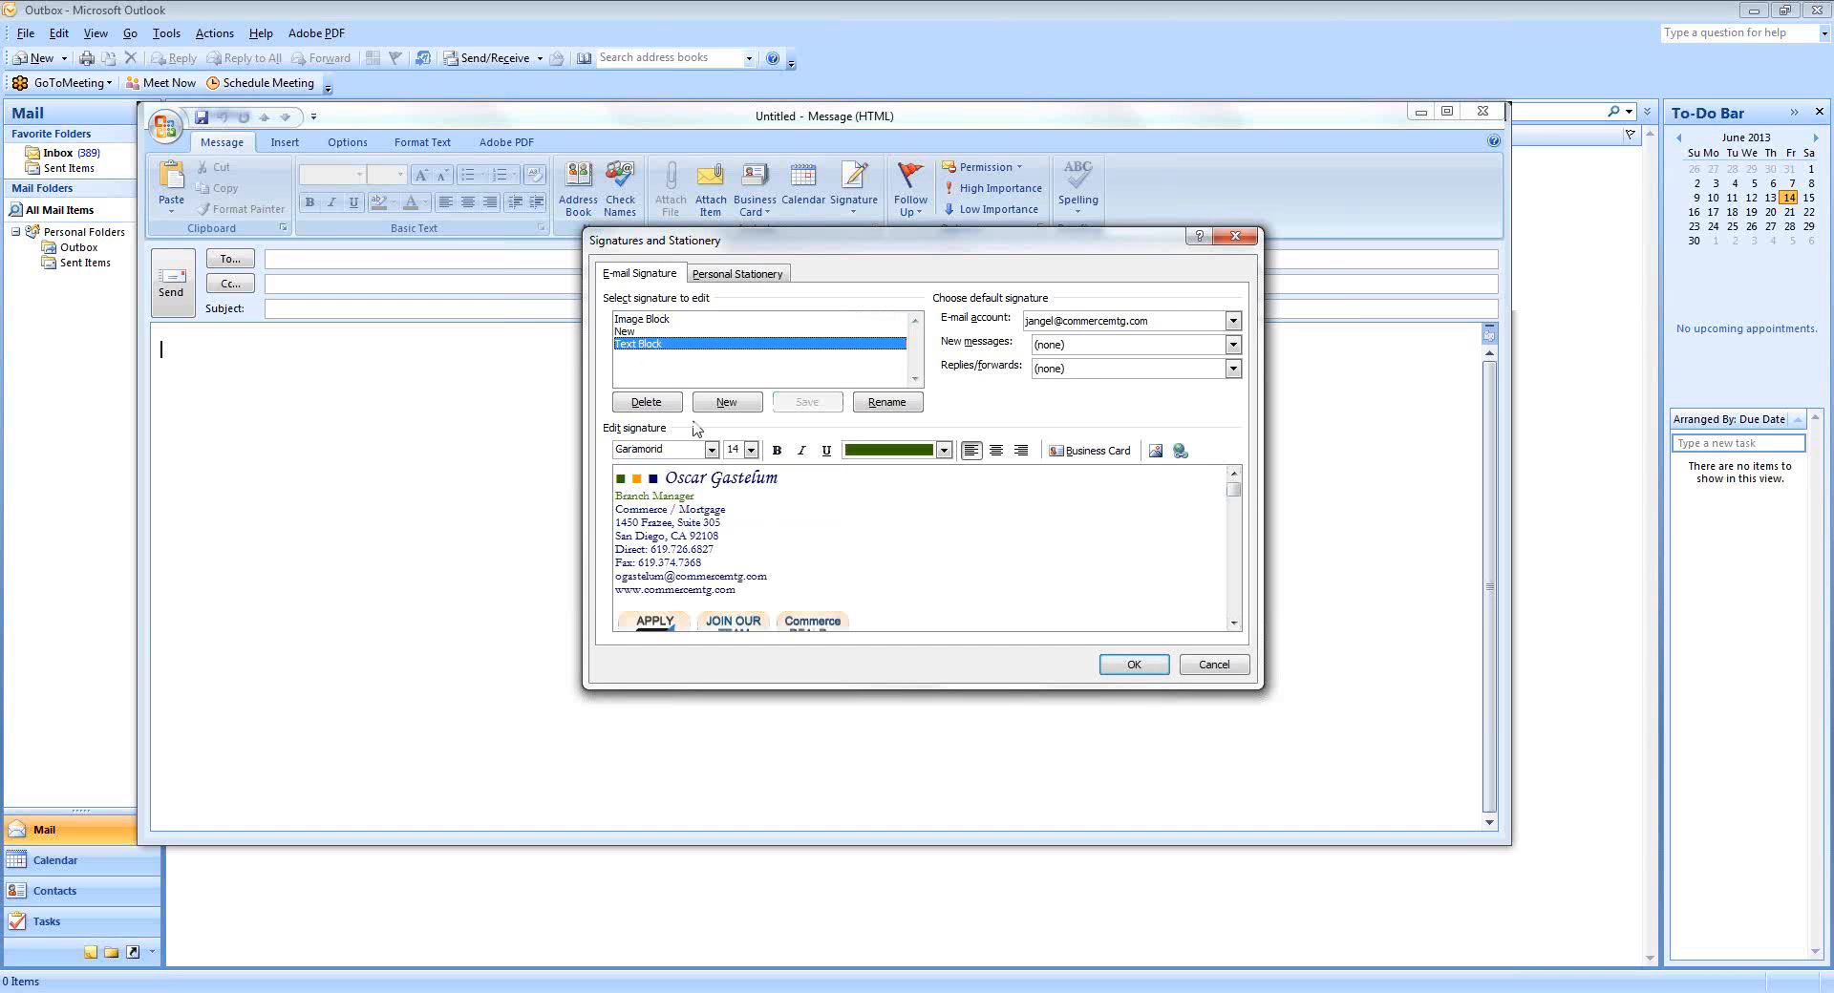
pyautogui.click(1131, 666)
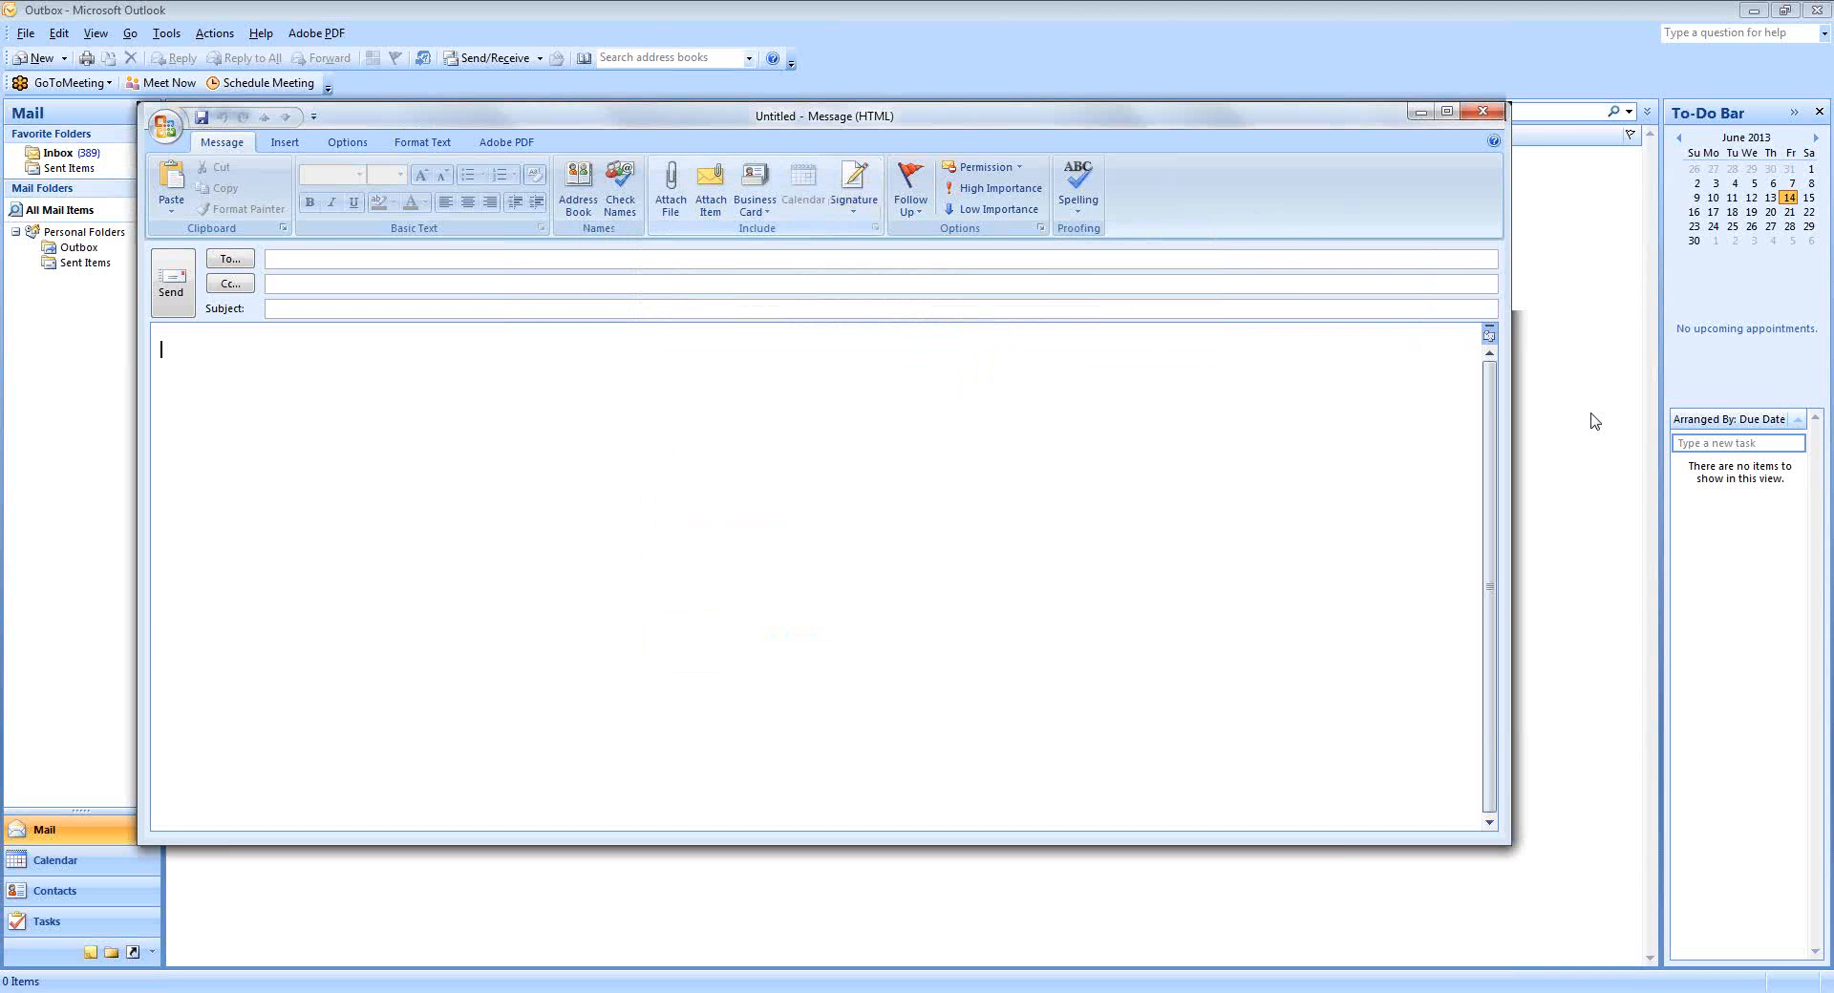